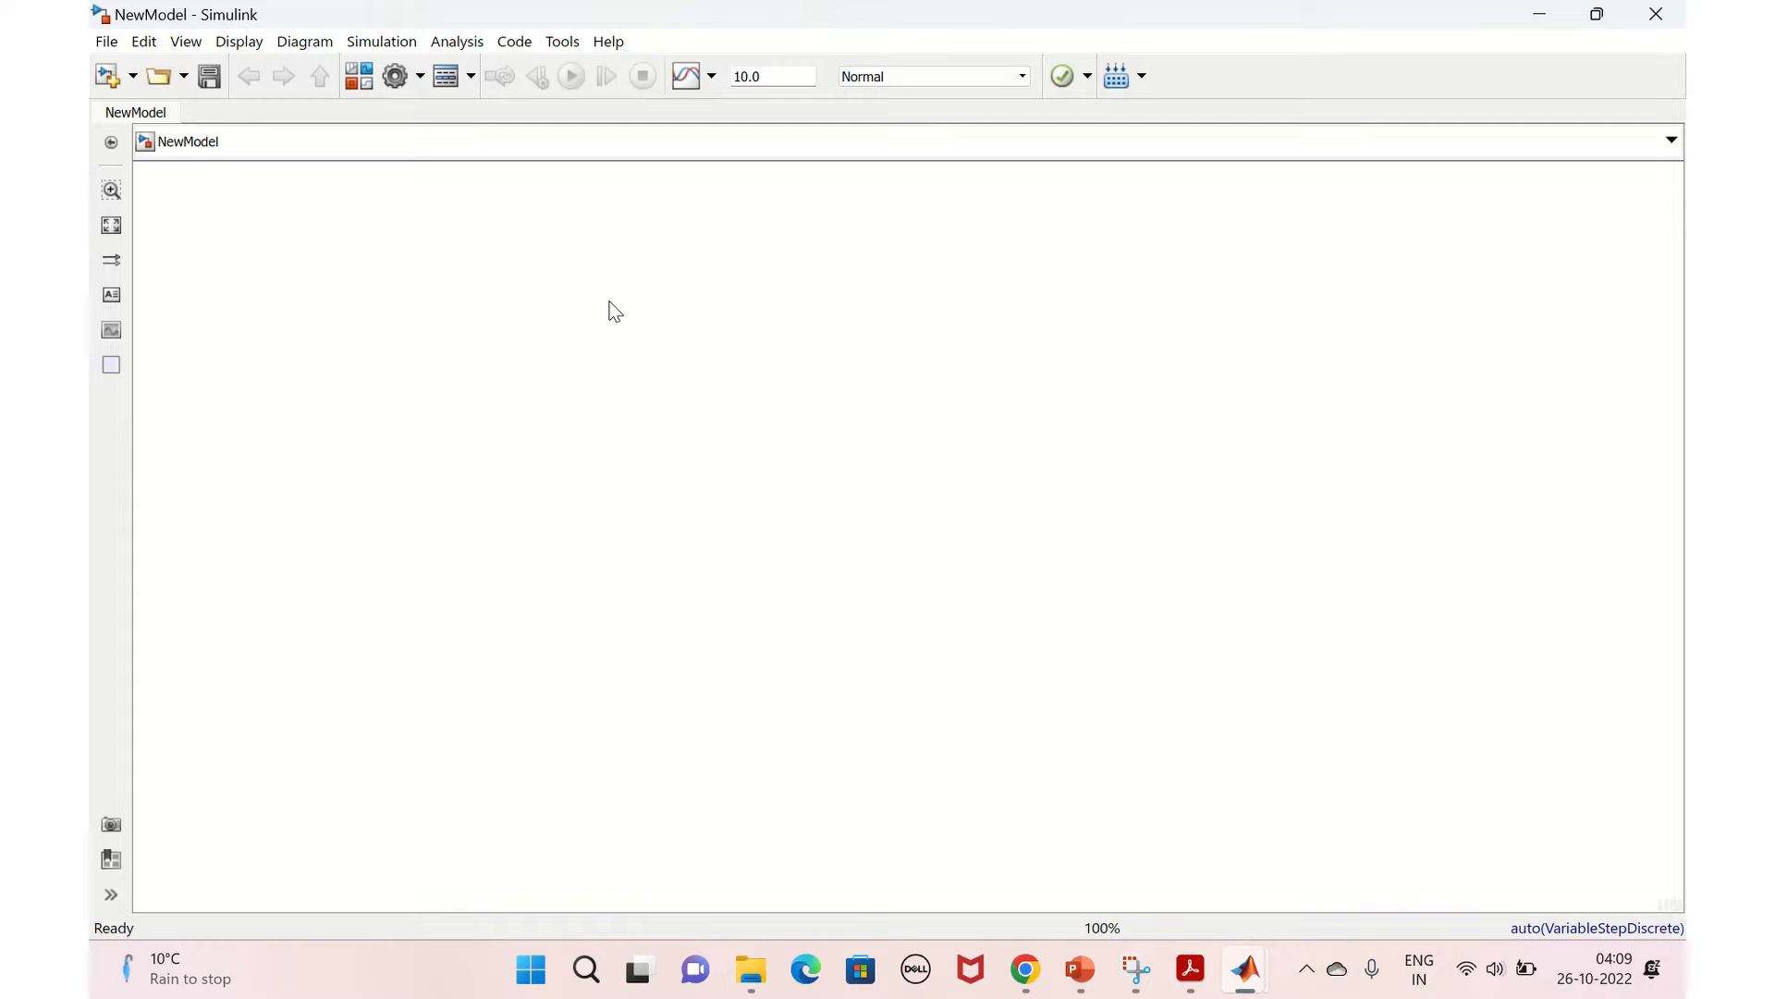
right_click(380, 448)
double_click(368, 457)
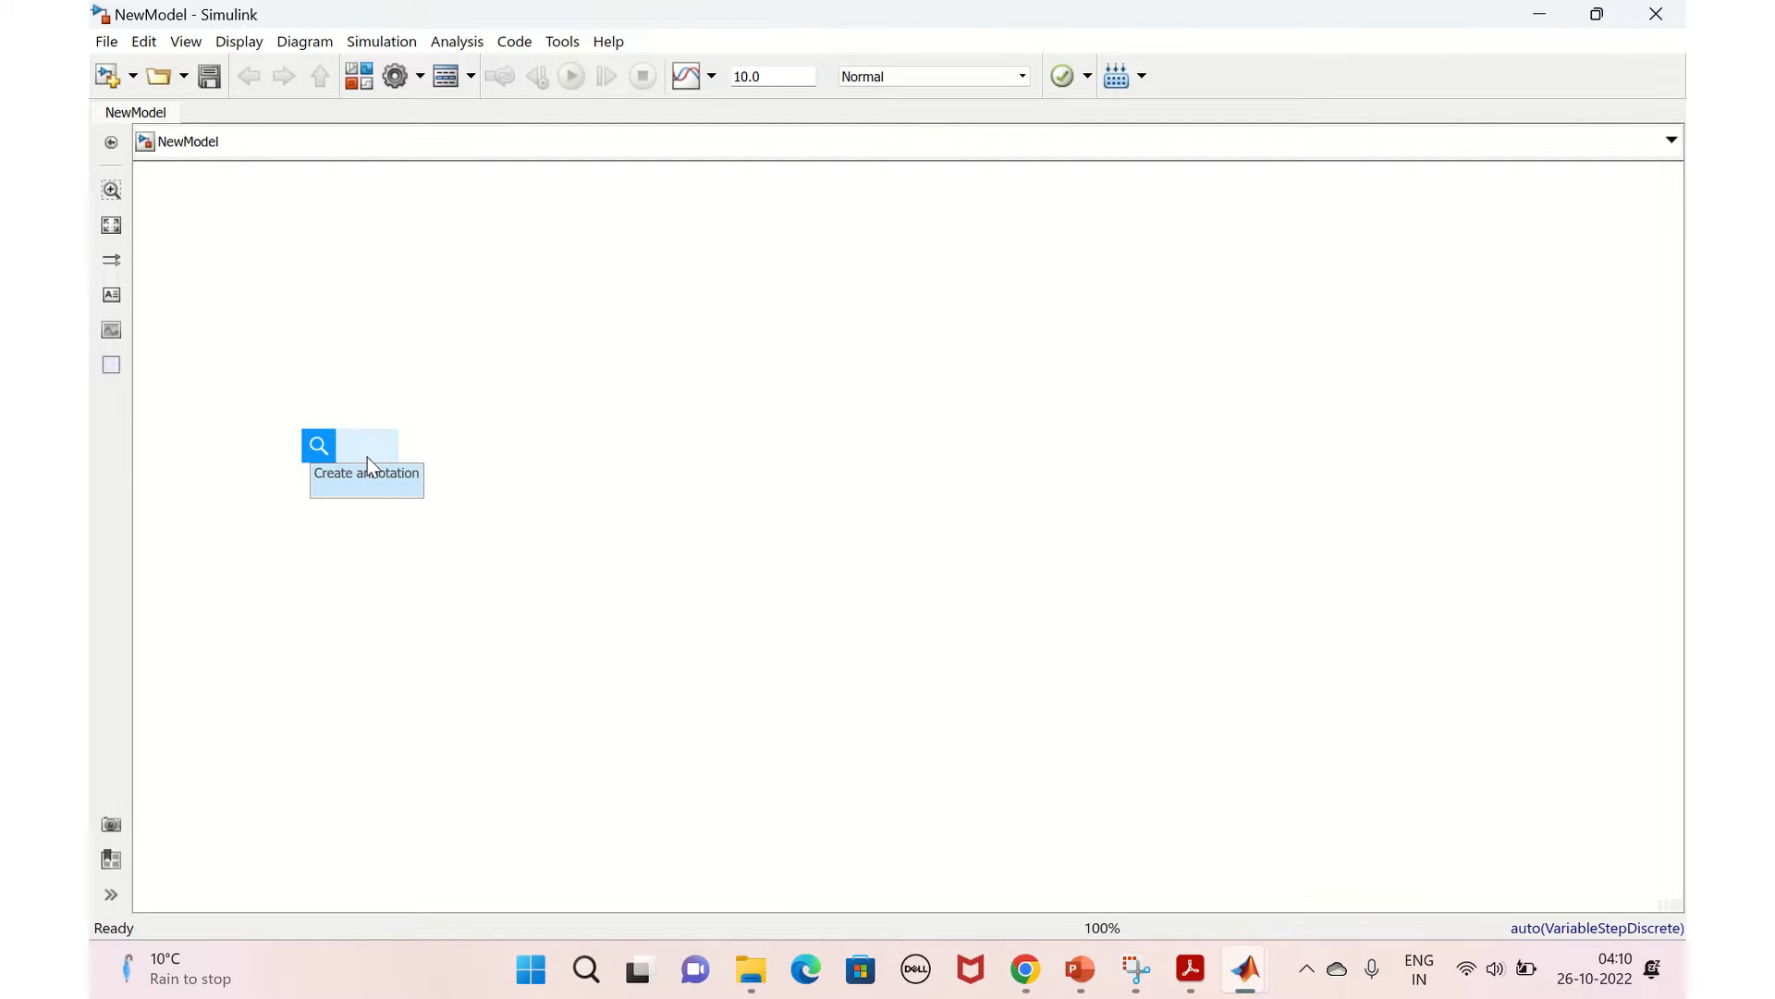
key("Escape")
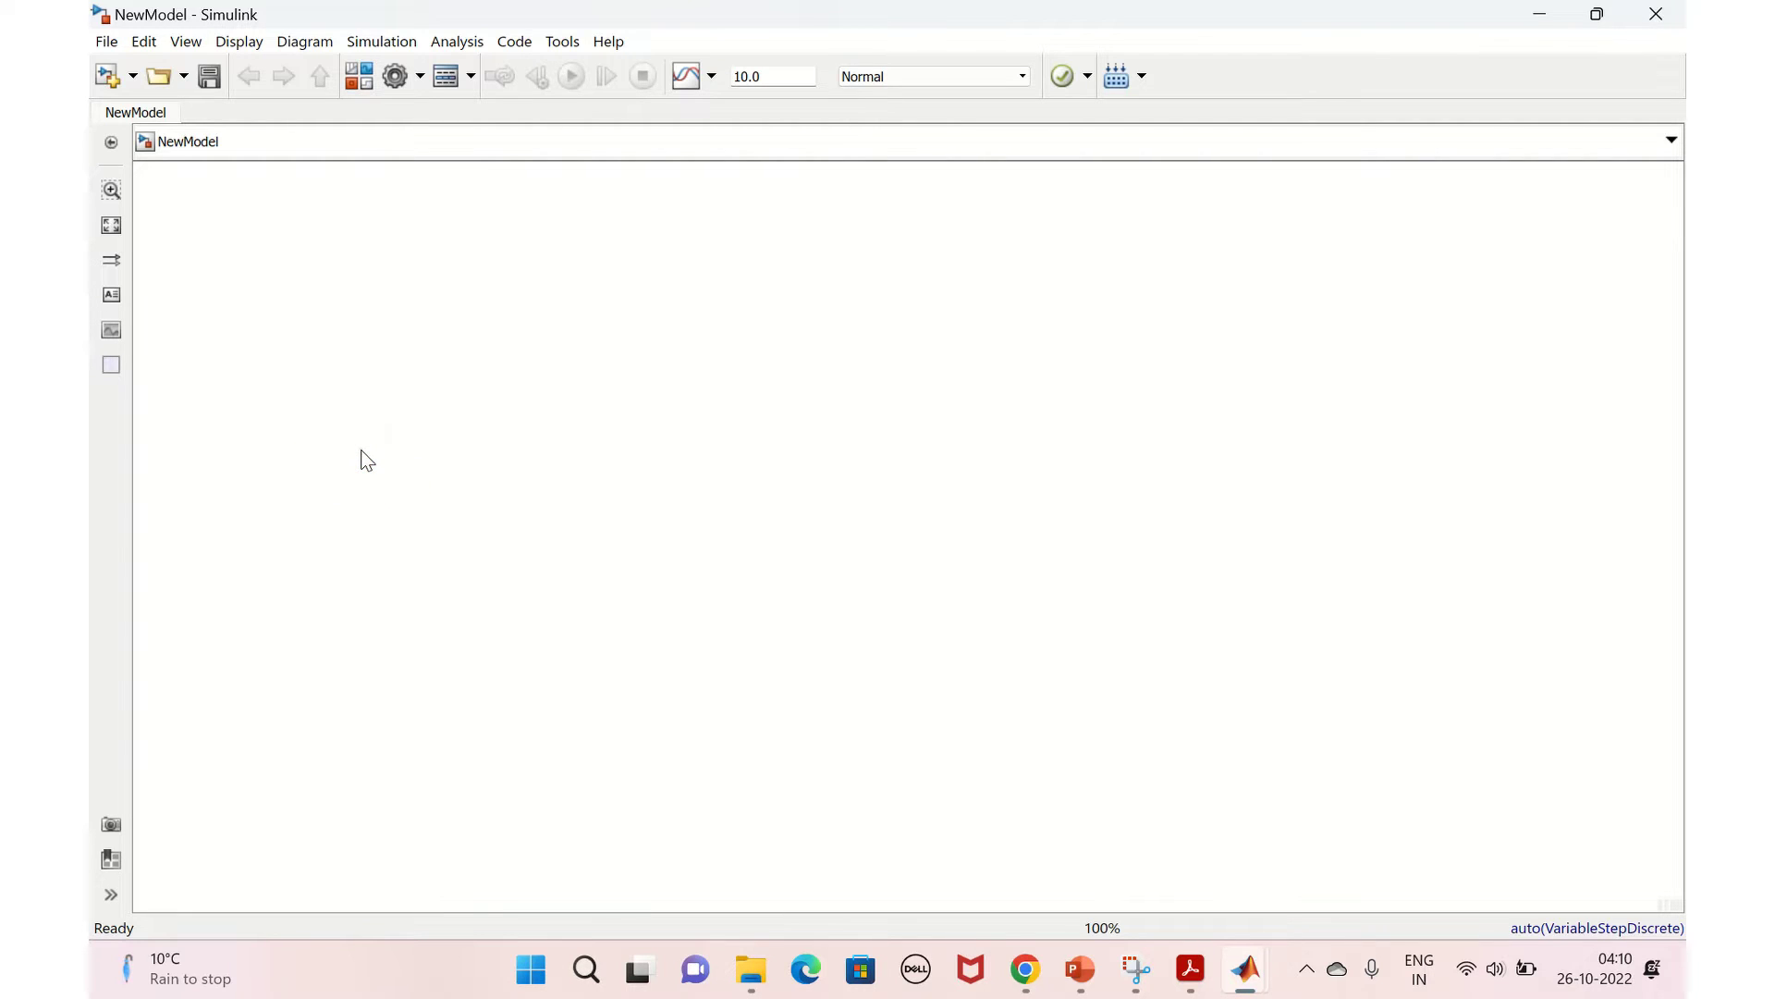
Step: Insert a Constant block from Simulink/Sources into the empty model
double_click(367, 459)
type("con")
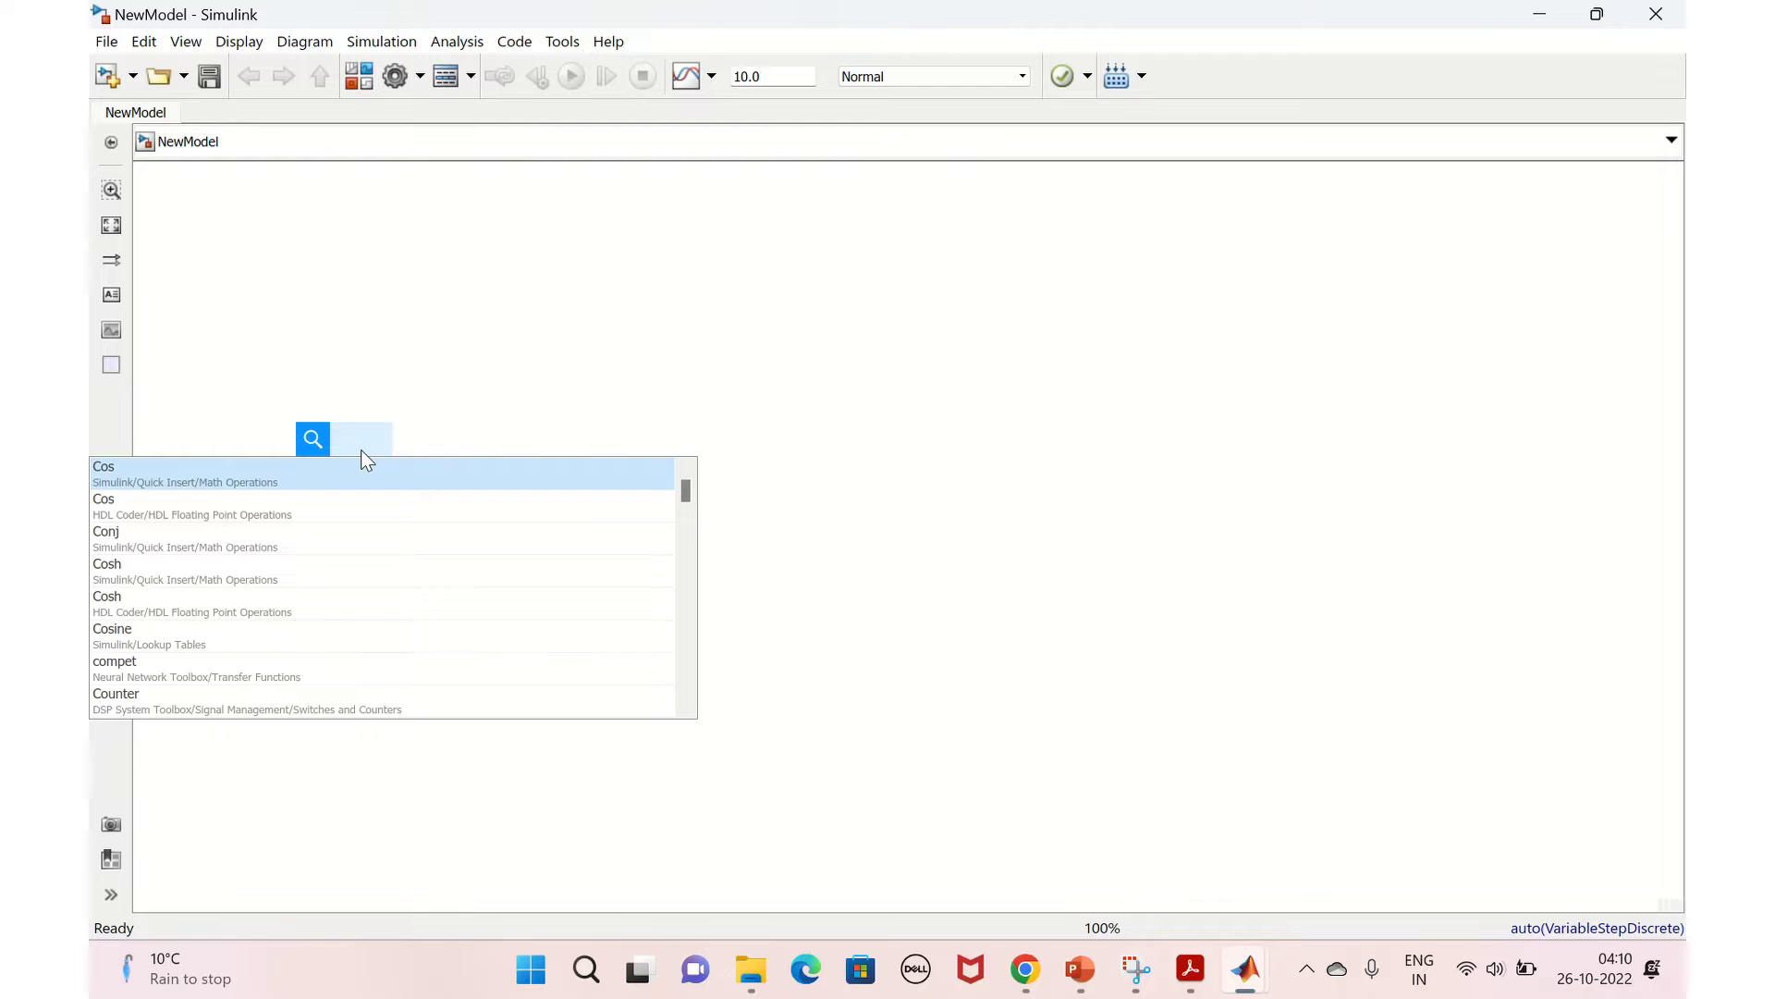
type("s")
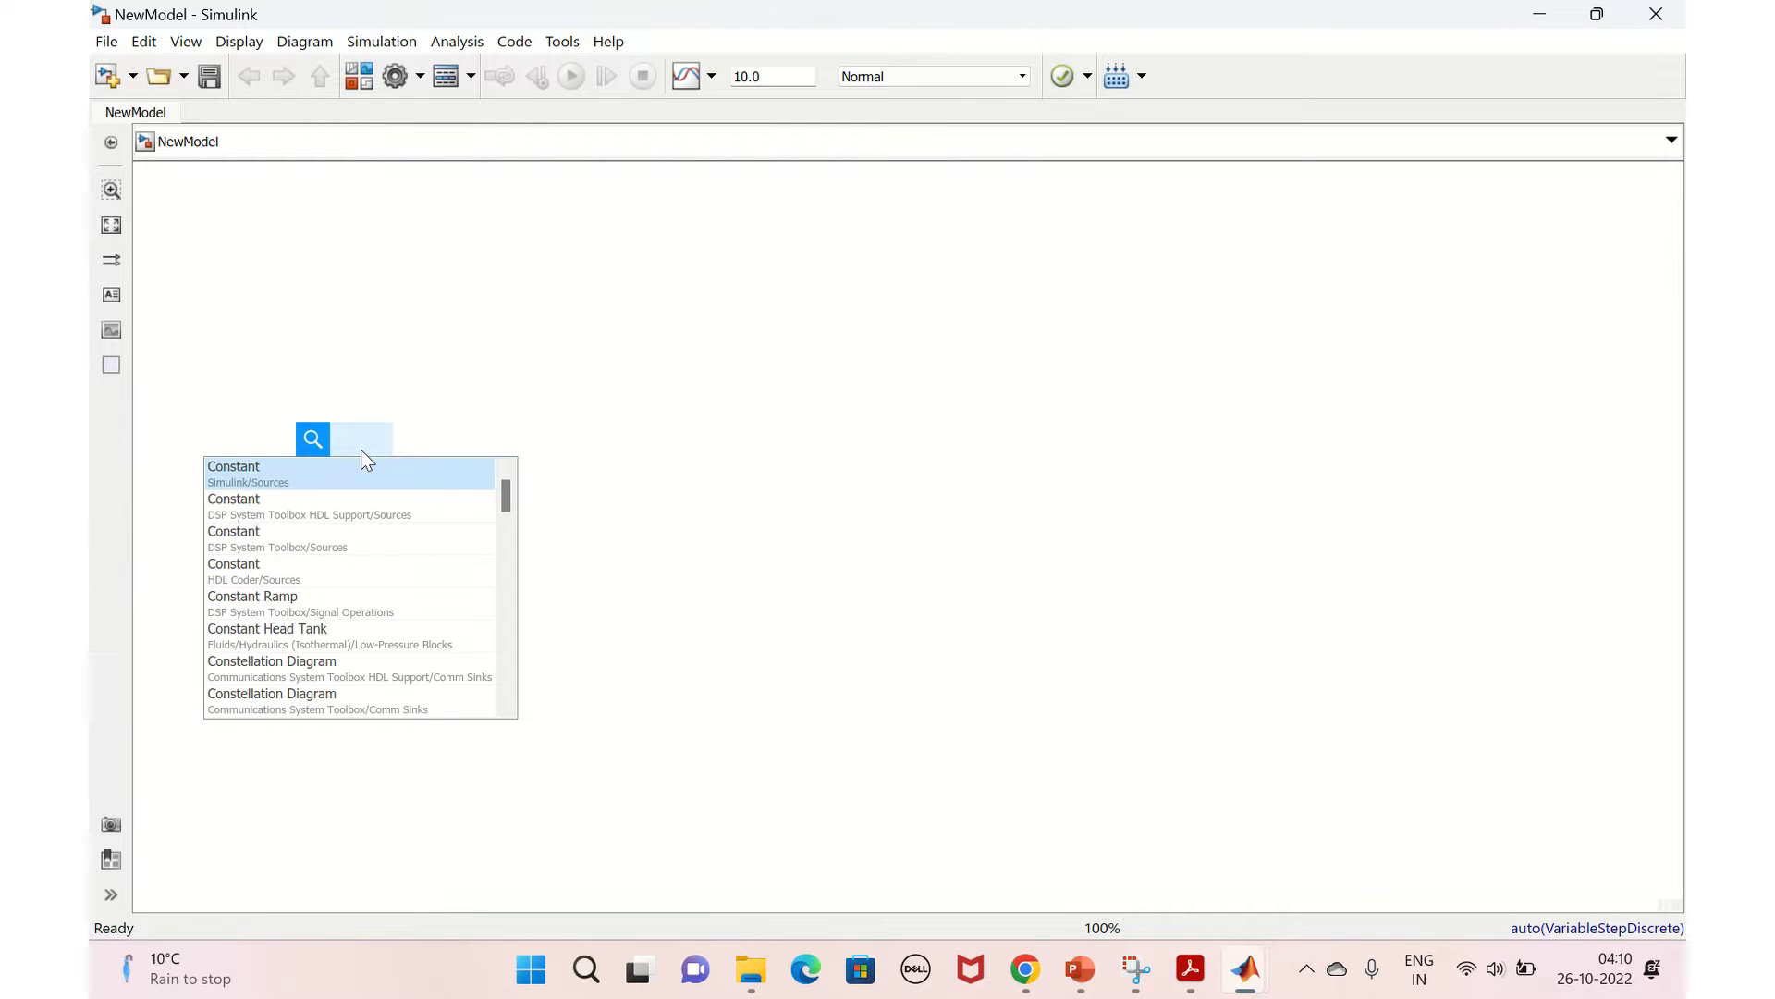
double_click(299, 488)
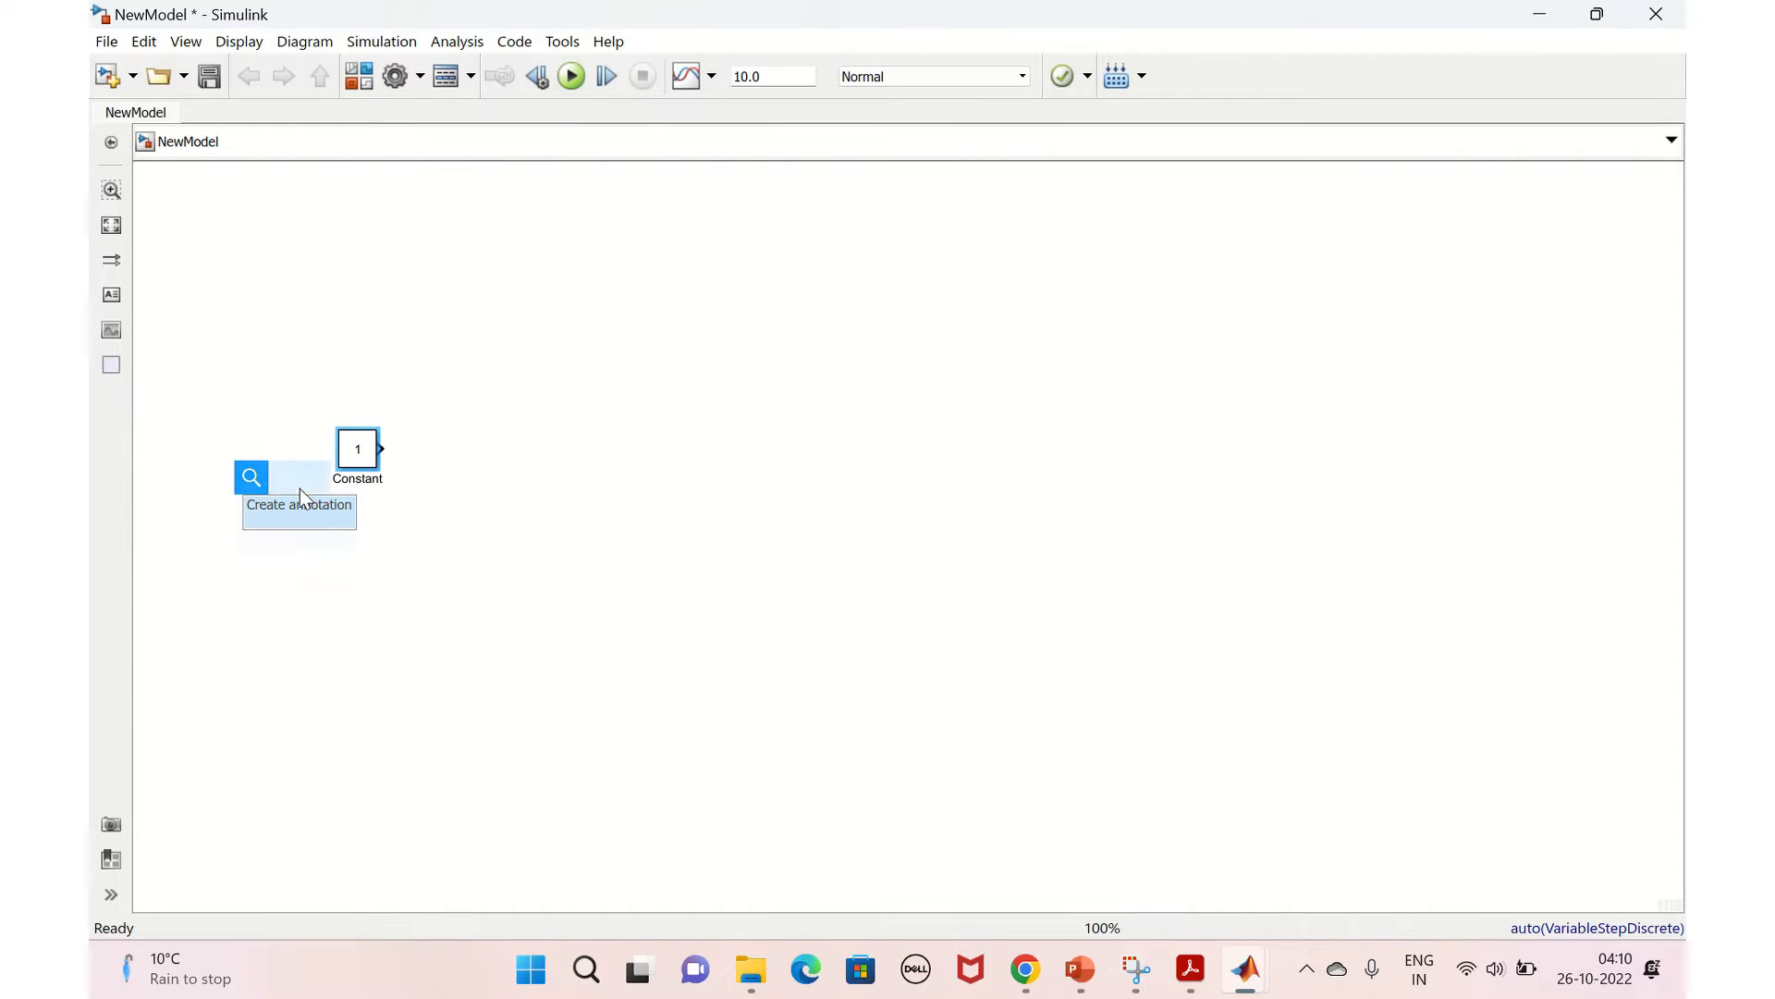
left_click(541, 435)
Step: Insert an Add block from Simulink/Math Operations and place it just after the Constant block
double_click(543, 438)
key("Escape")
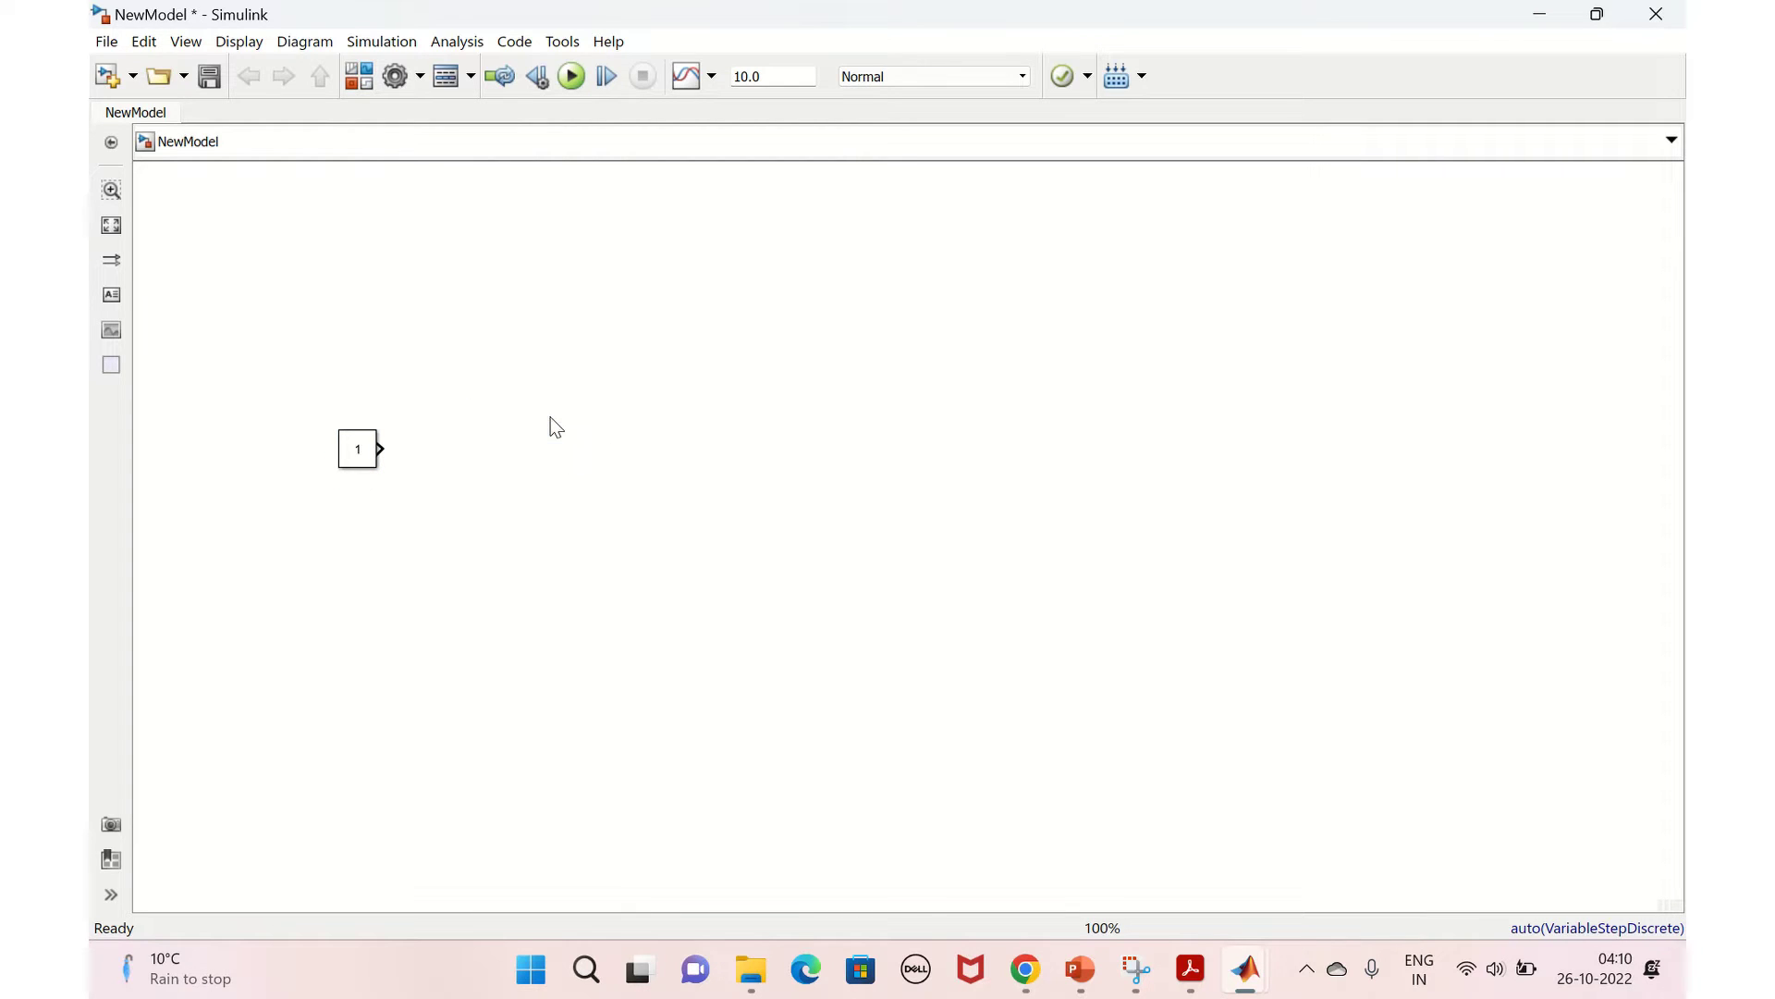
double_click(555, 426)
type("add")
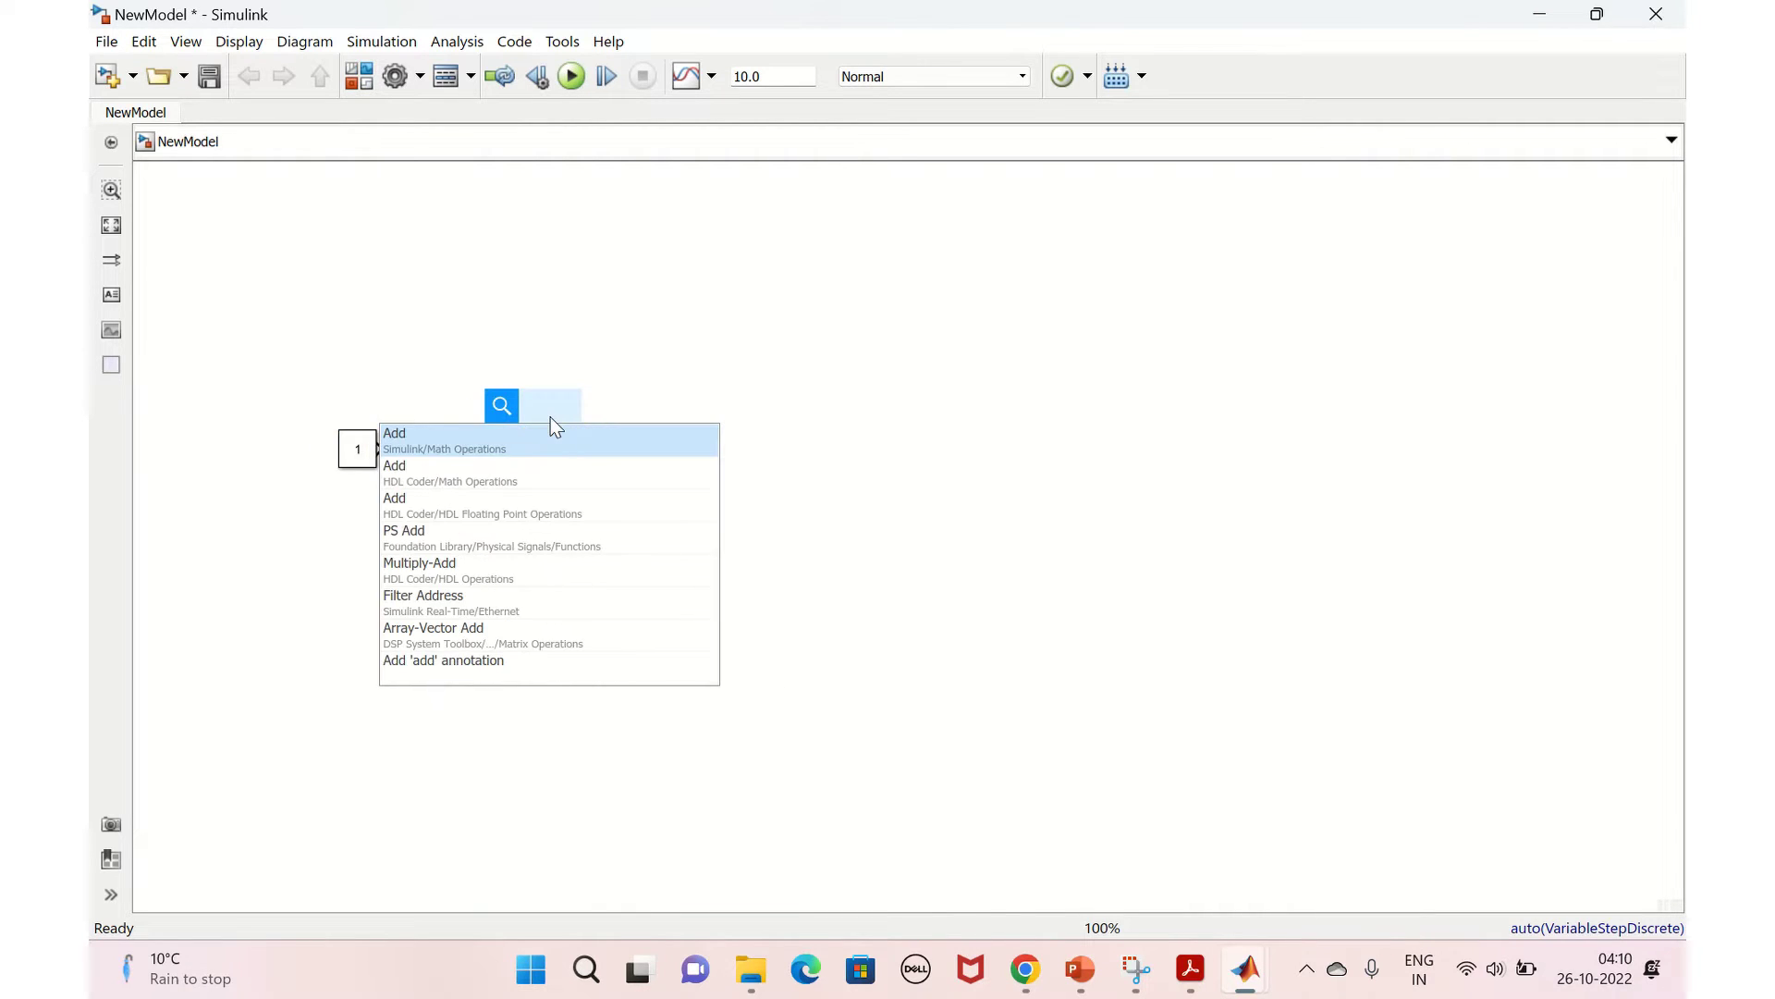
left_click(529, 431)
key("Return")
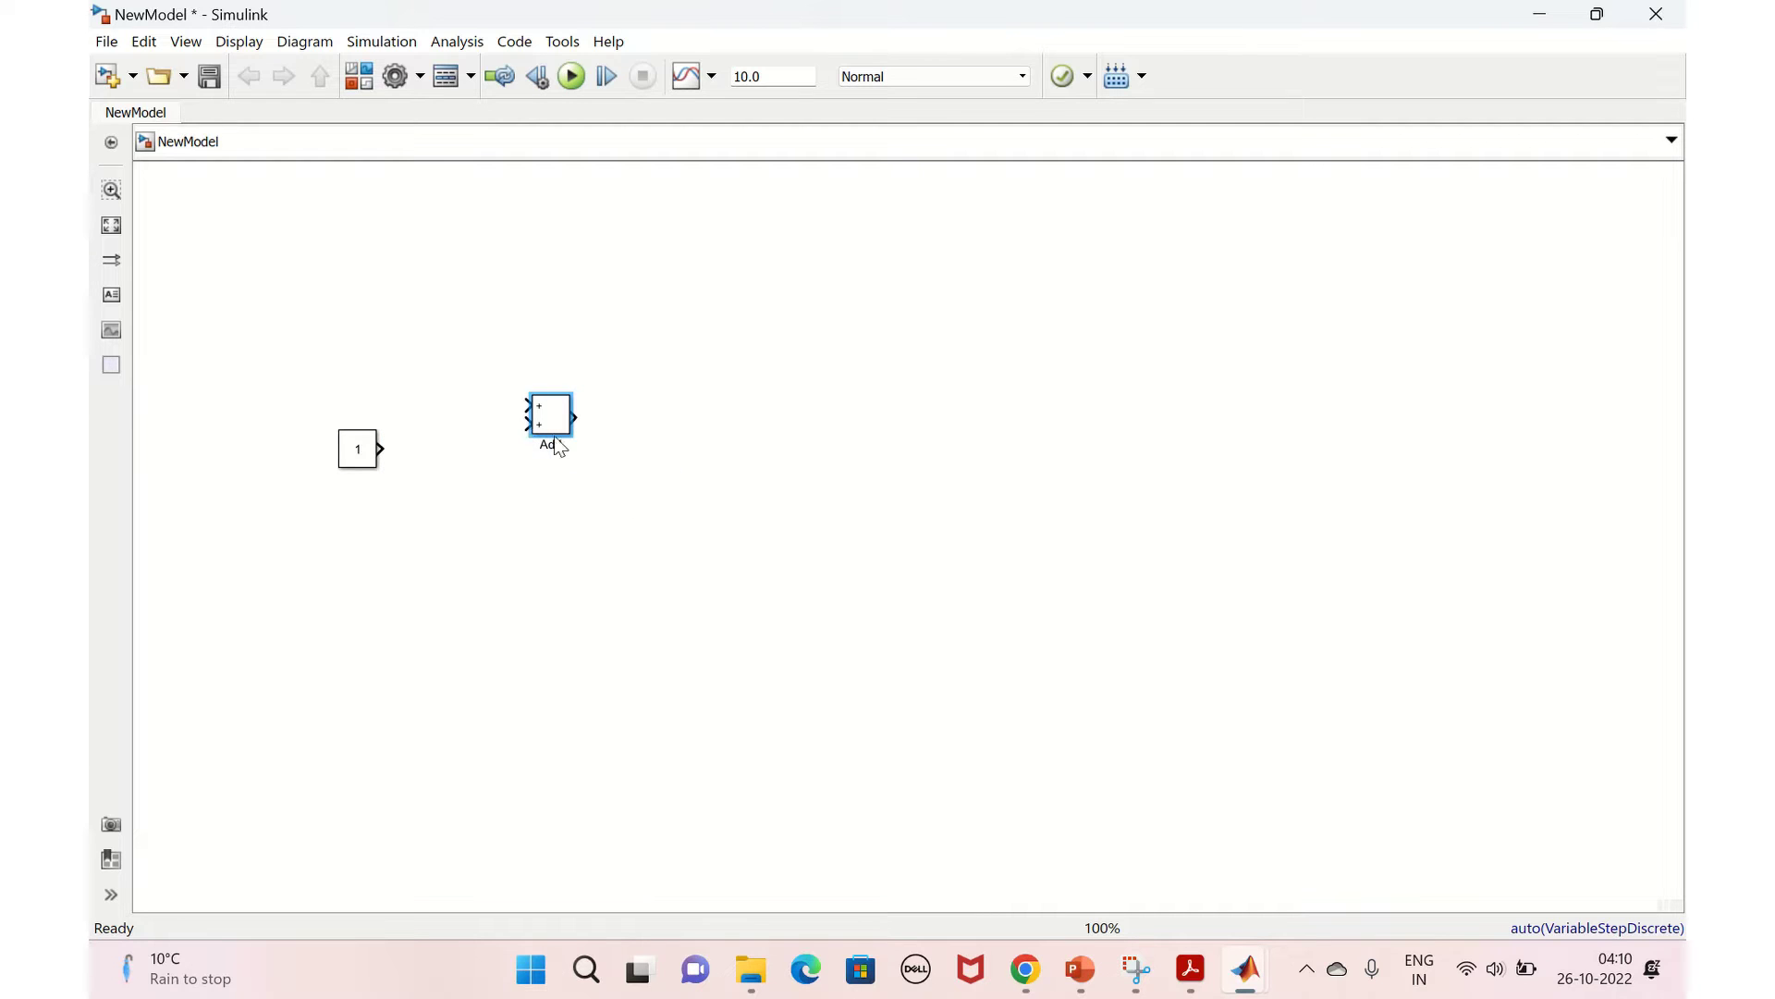
left_click_drag(569, 417, 516, 474)
left_click(639, 443)
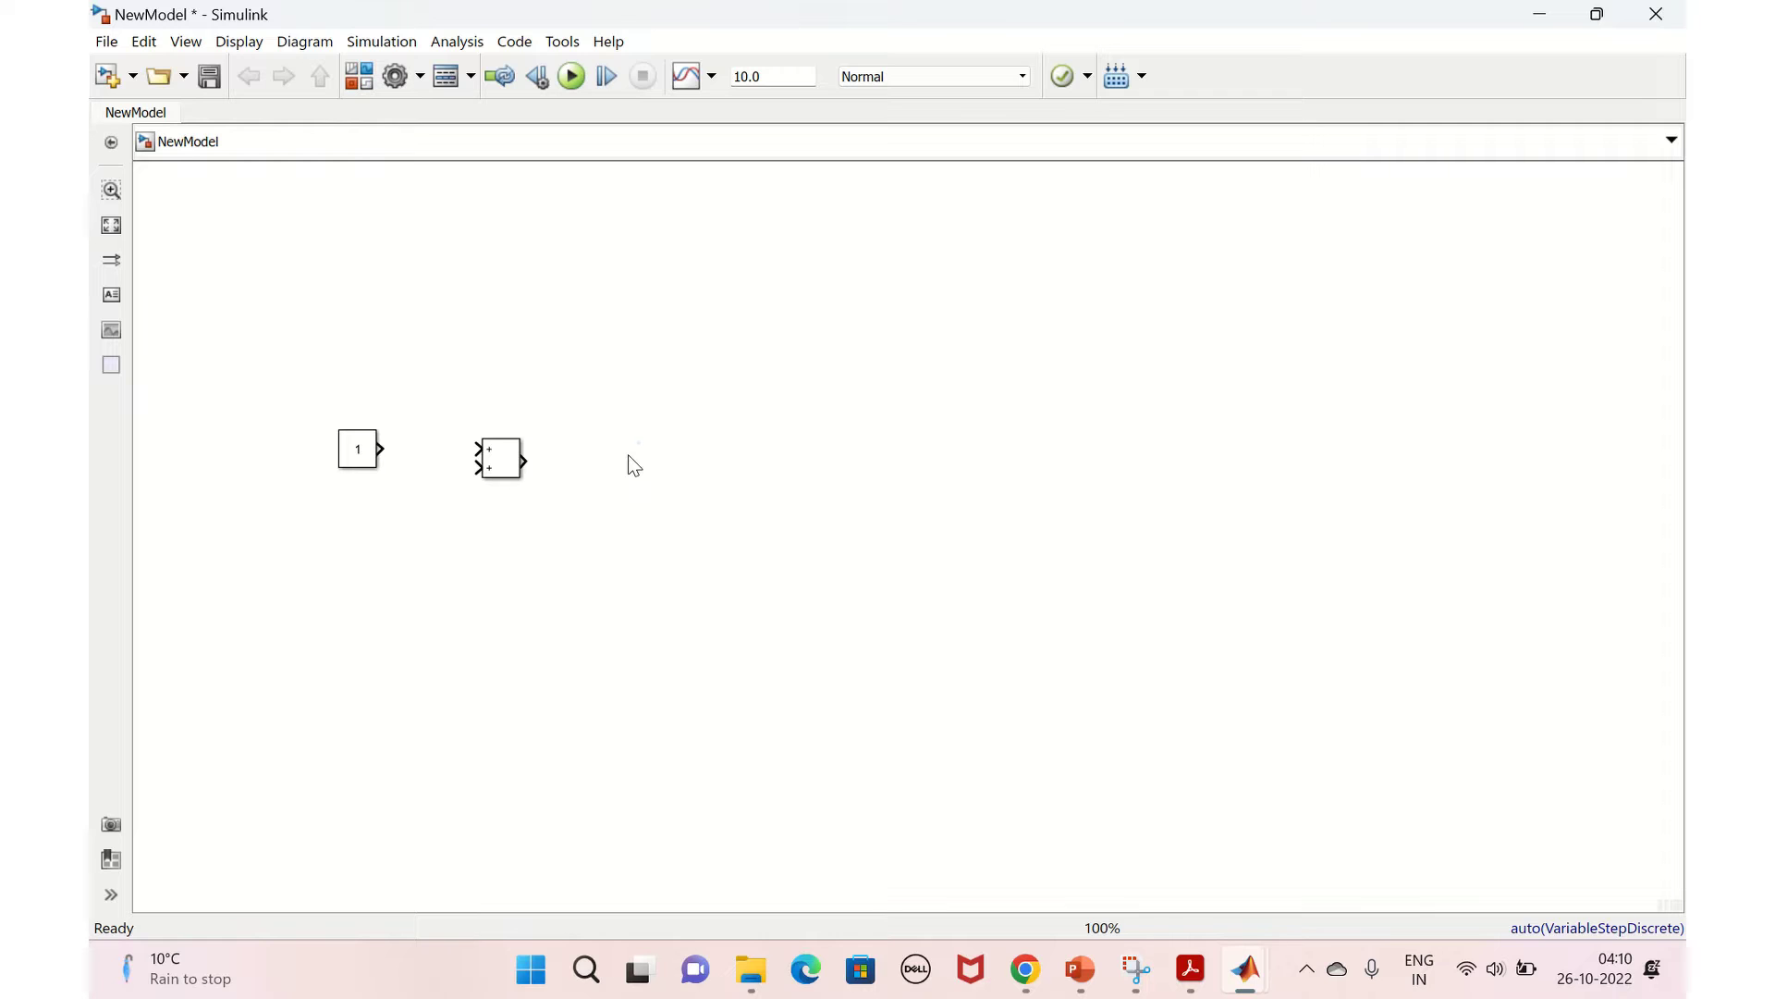
Step: Insert a Scope block from Simulink/Sinks and wire the Constant through the Add block's first input to it
double_click(629, 462)
type("scope")
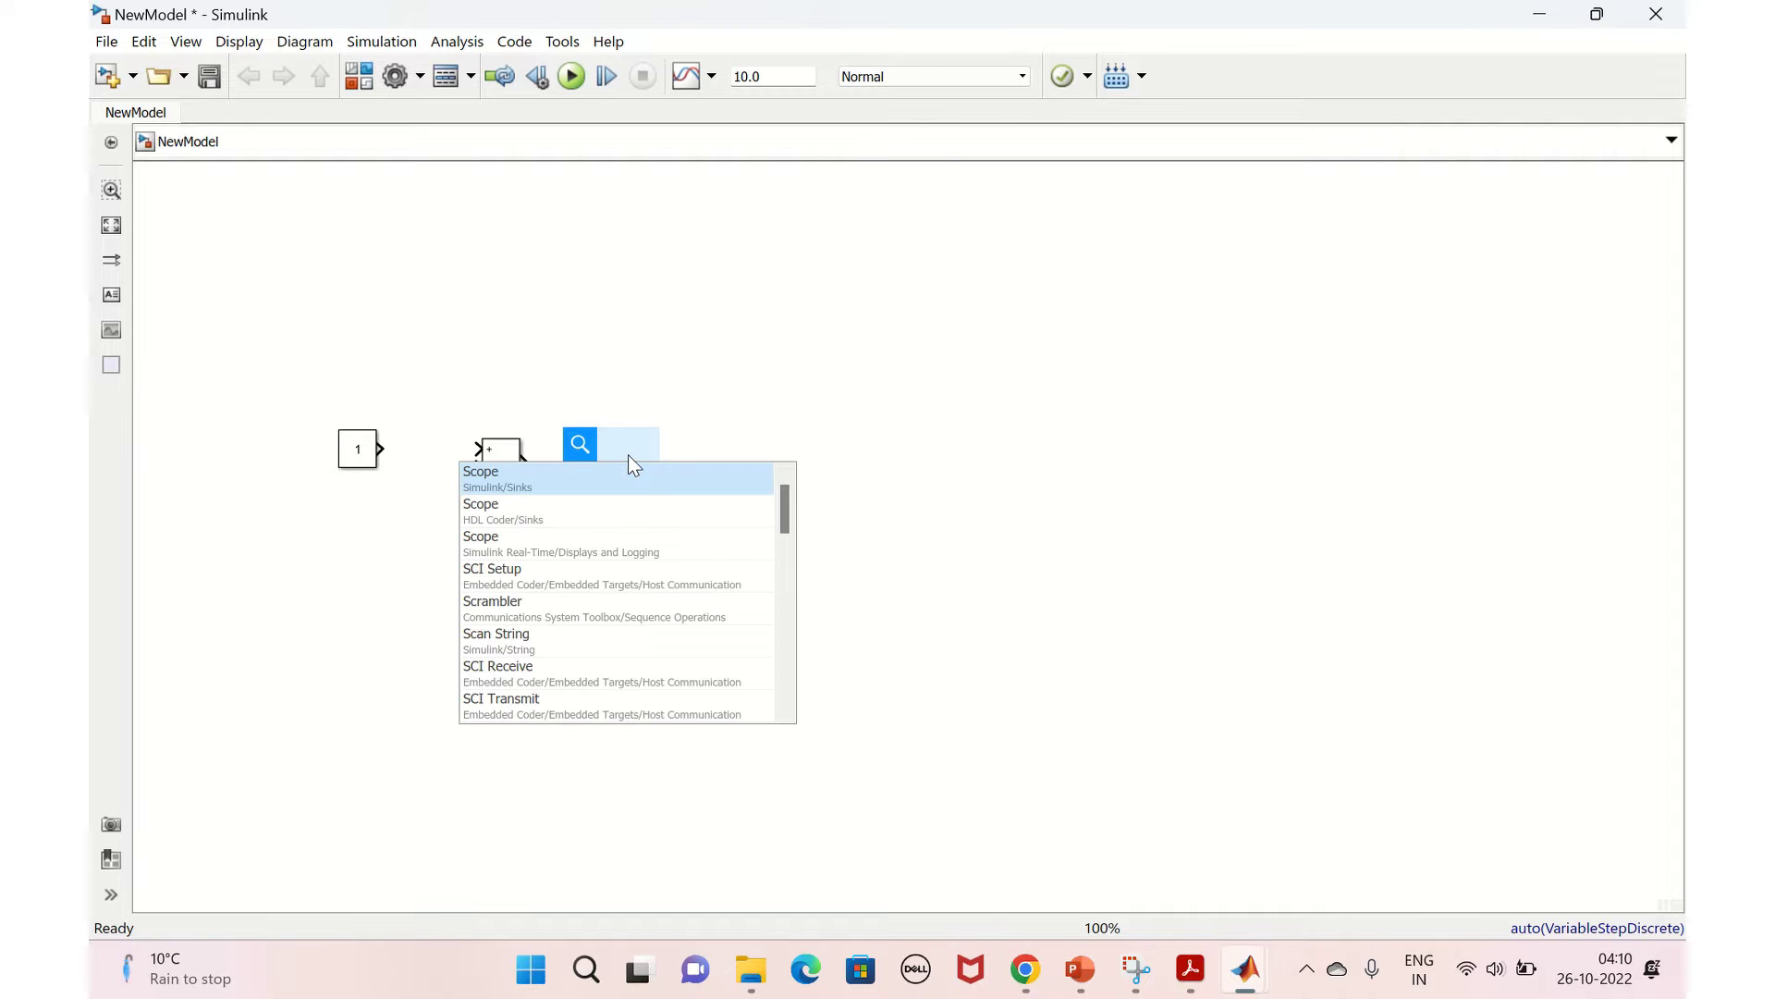
left_click(507, 481)
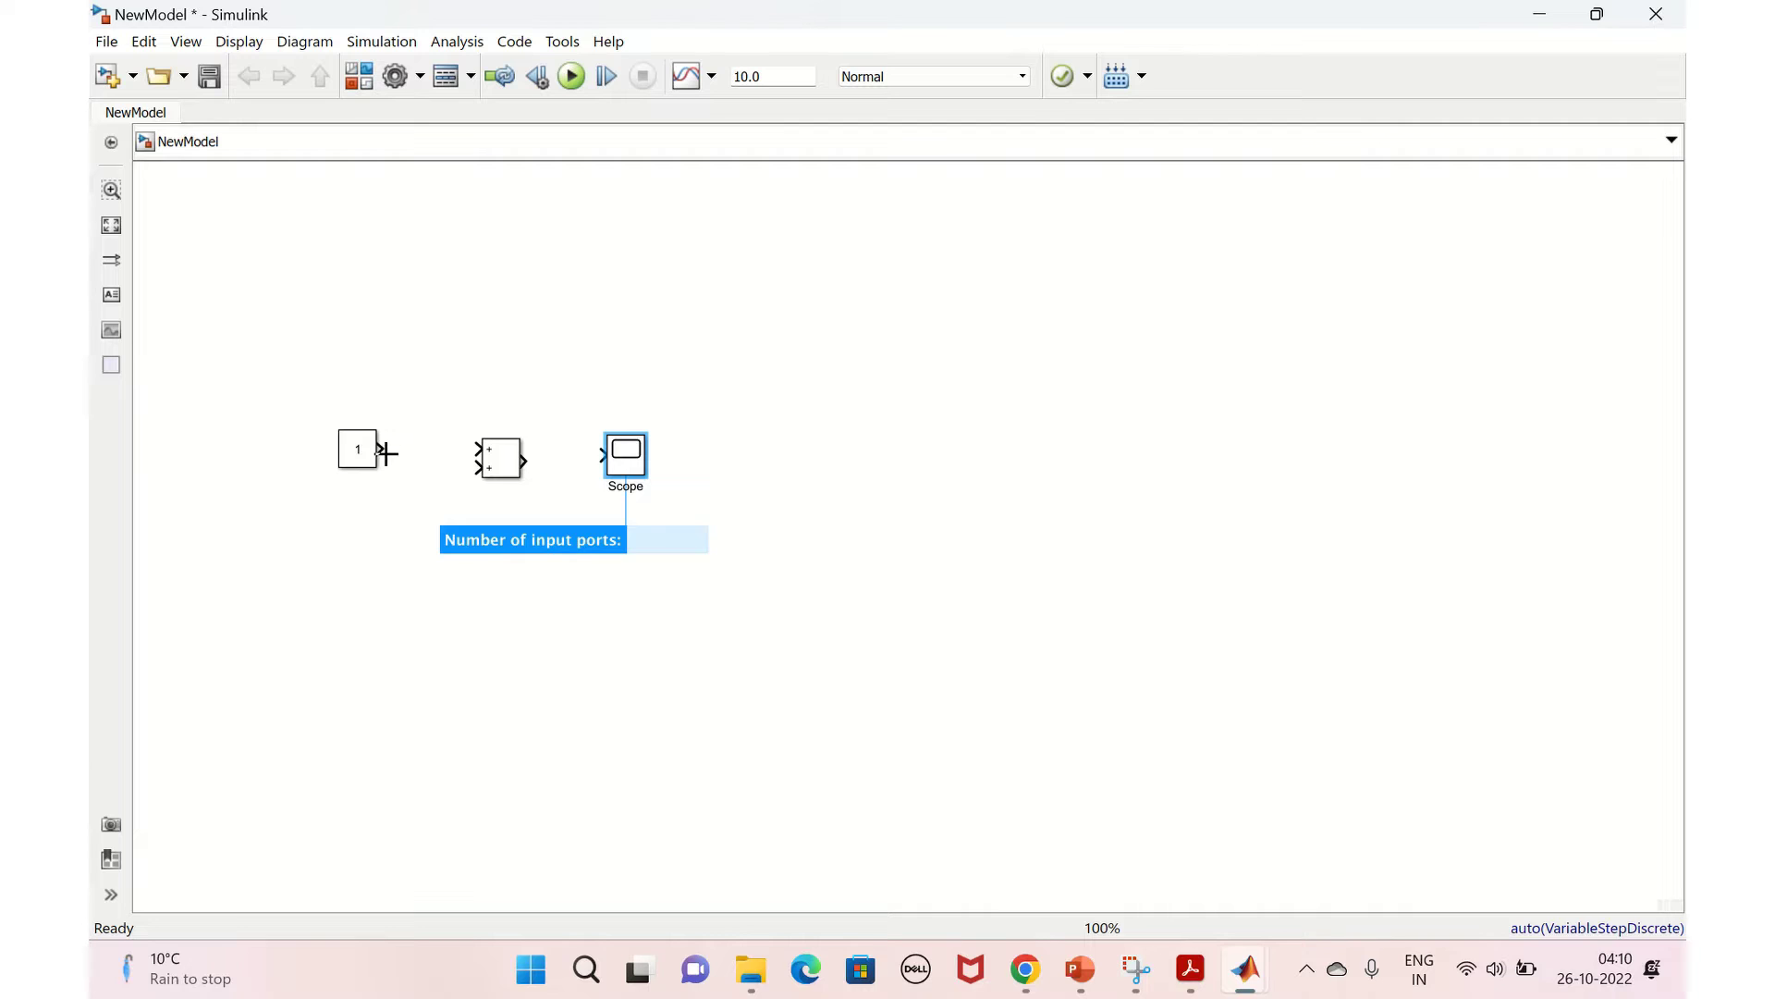
left_click_drag(380, 450, 612, 459)
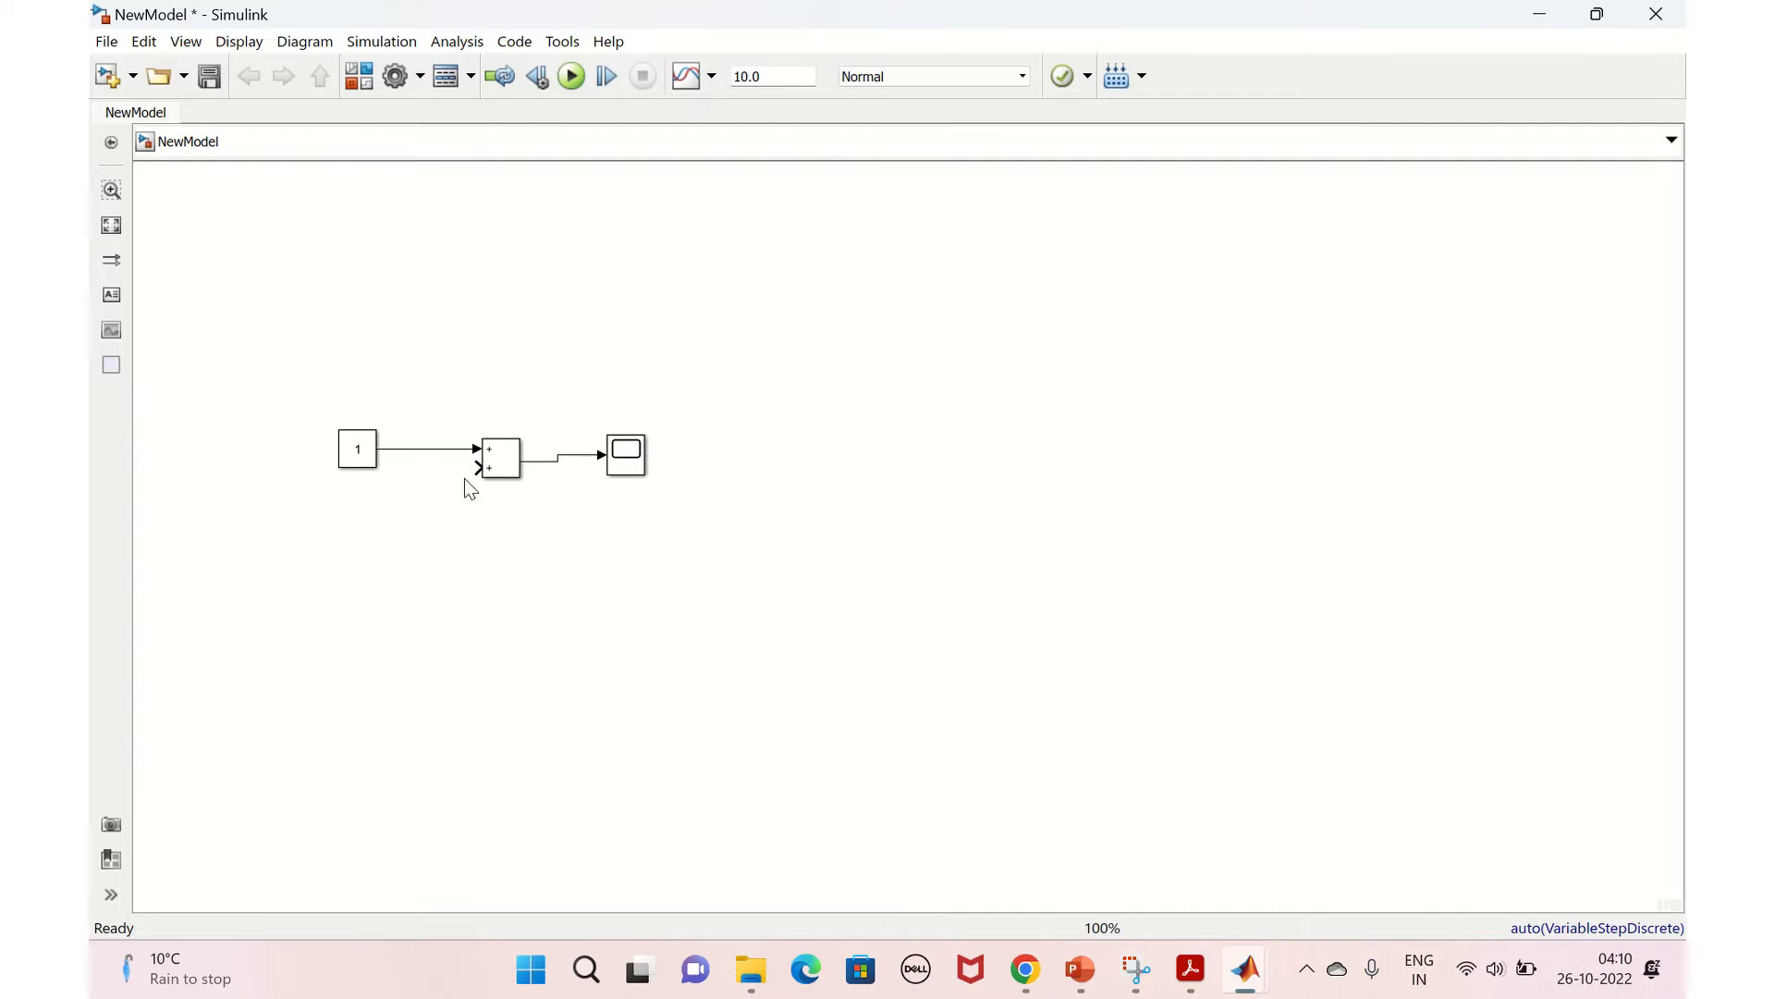
Step: Feed the Add block's output back into its second input, run the simulation and dismiss the diagnostics
left_click_drag(475, 468, 578, 461)
left_click(572, 78)
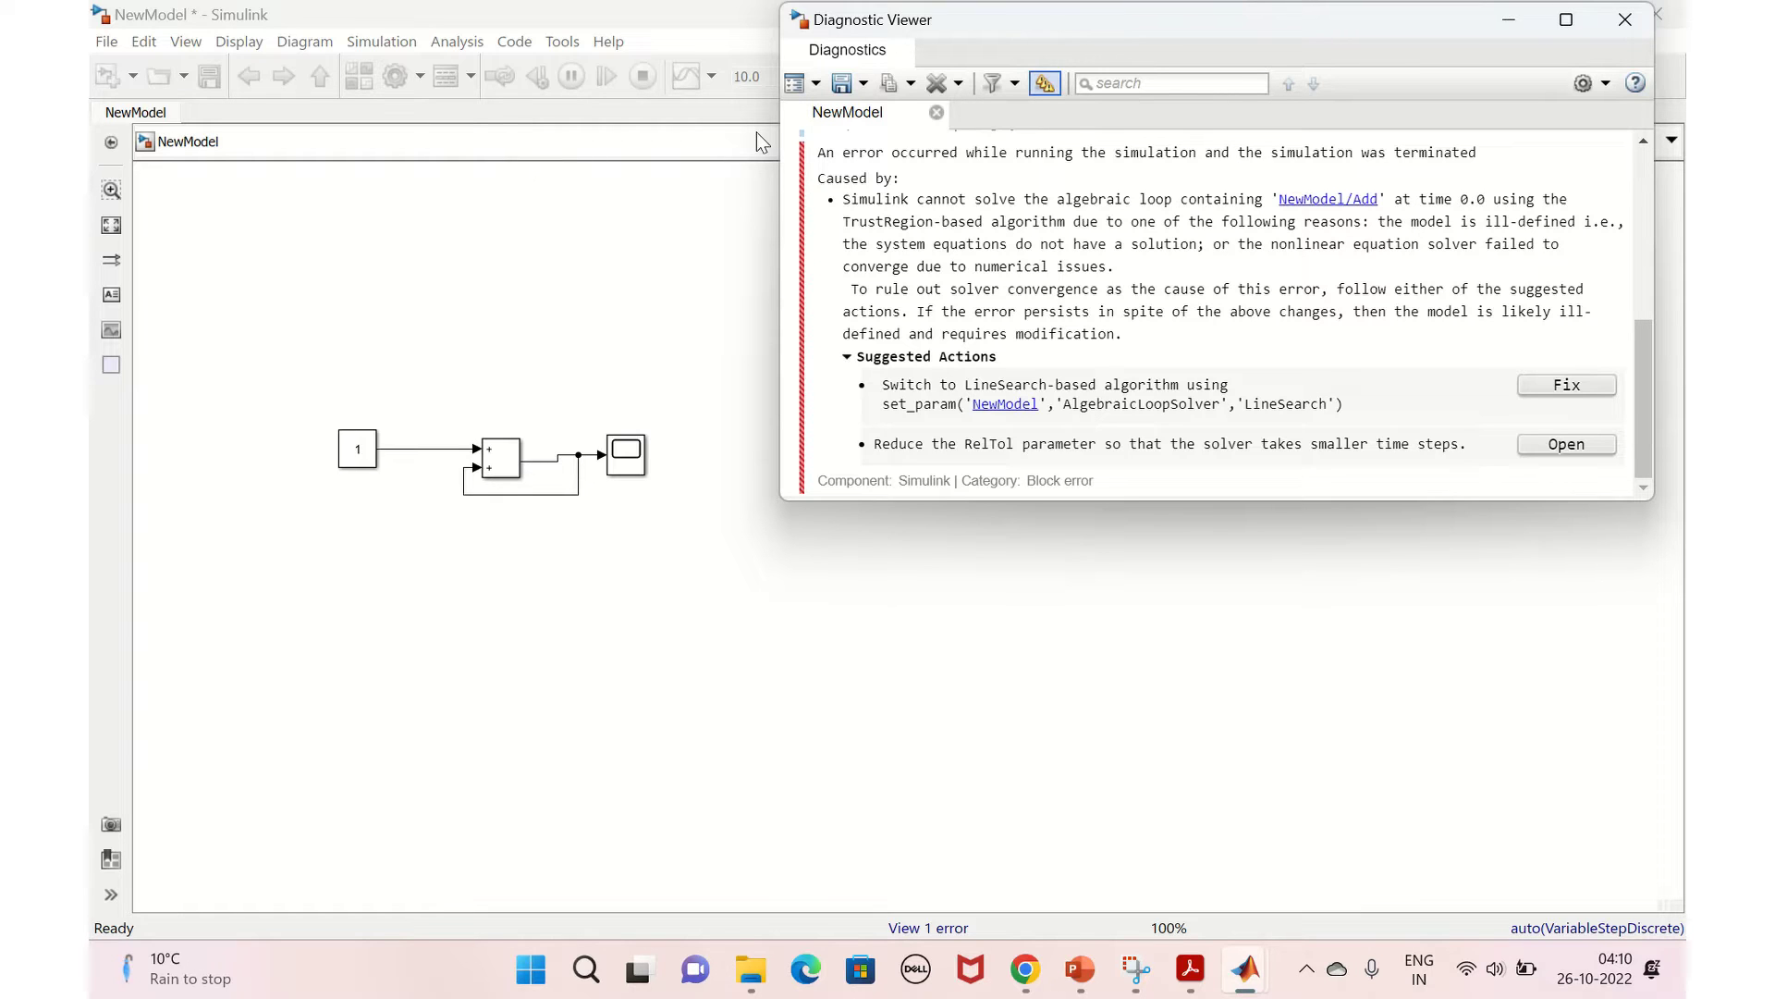
left_click(1624, 20)
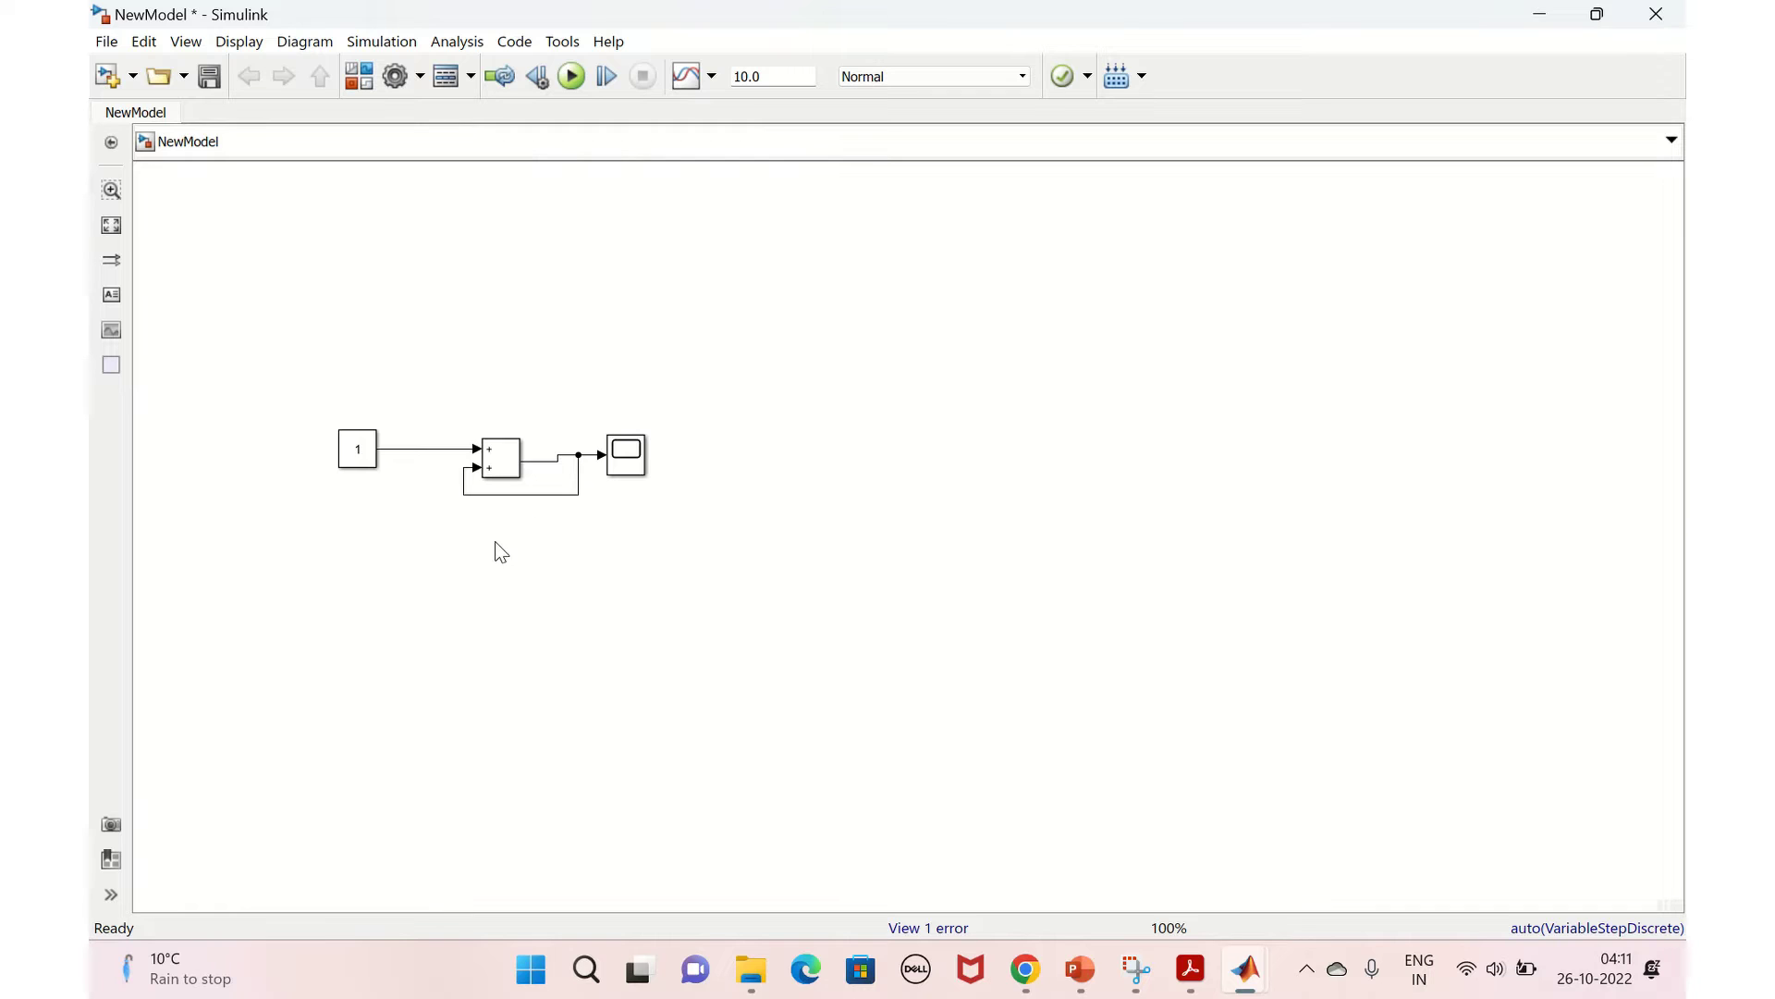
Step: Insert a Unit Delay block from Simulink/Discrete below the feedback loop, leaving its initial condition at the default
double_click(482, 587)
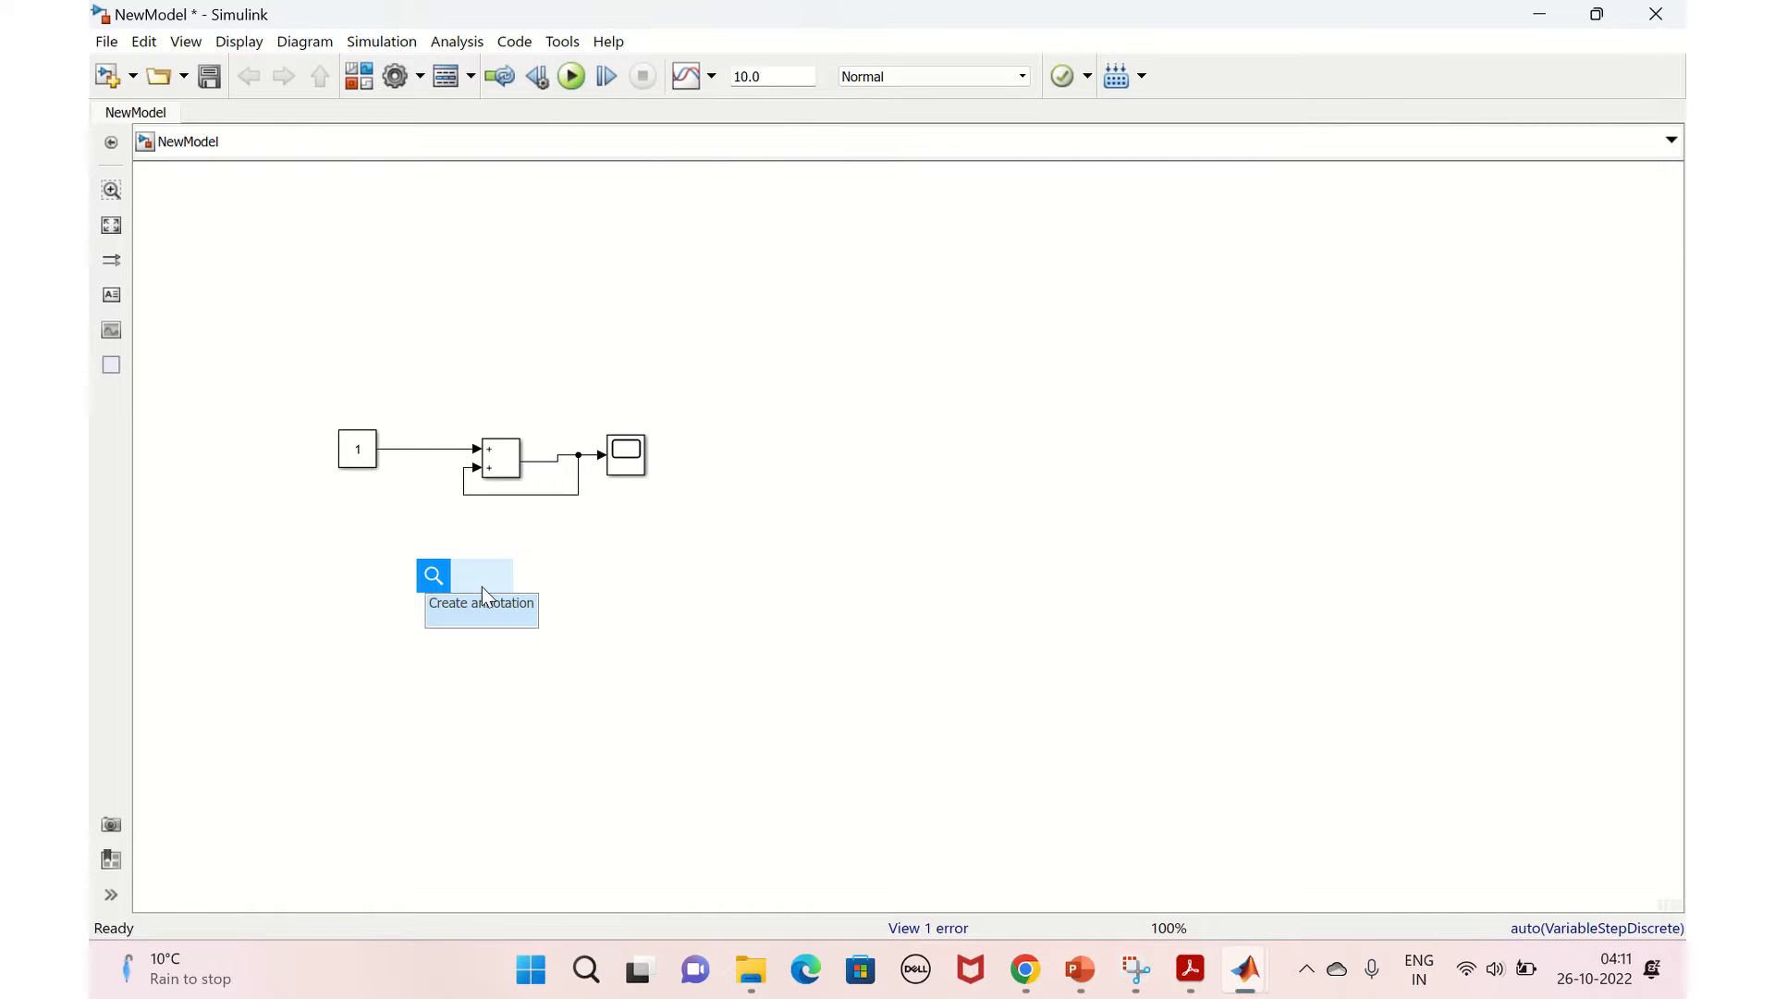
type("unit")
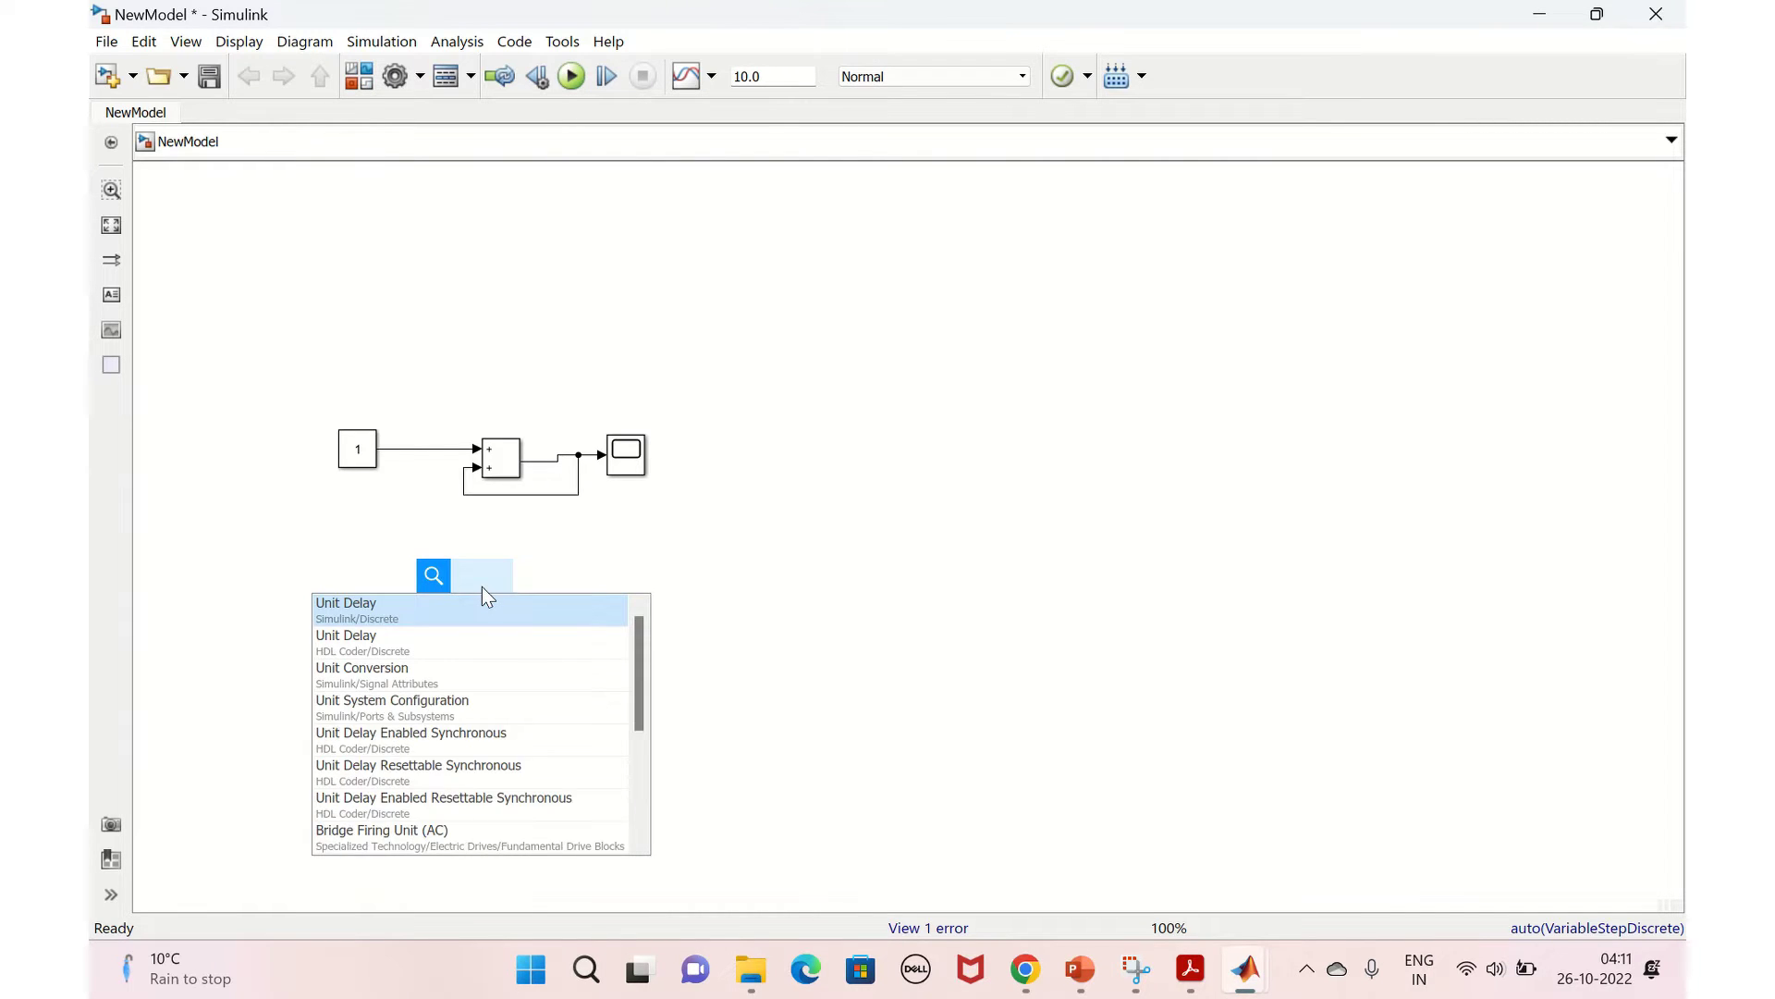
left_click(408, 611)
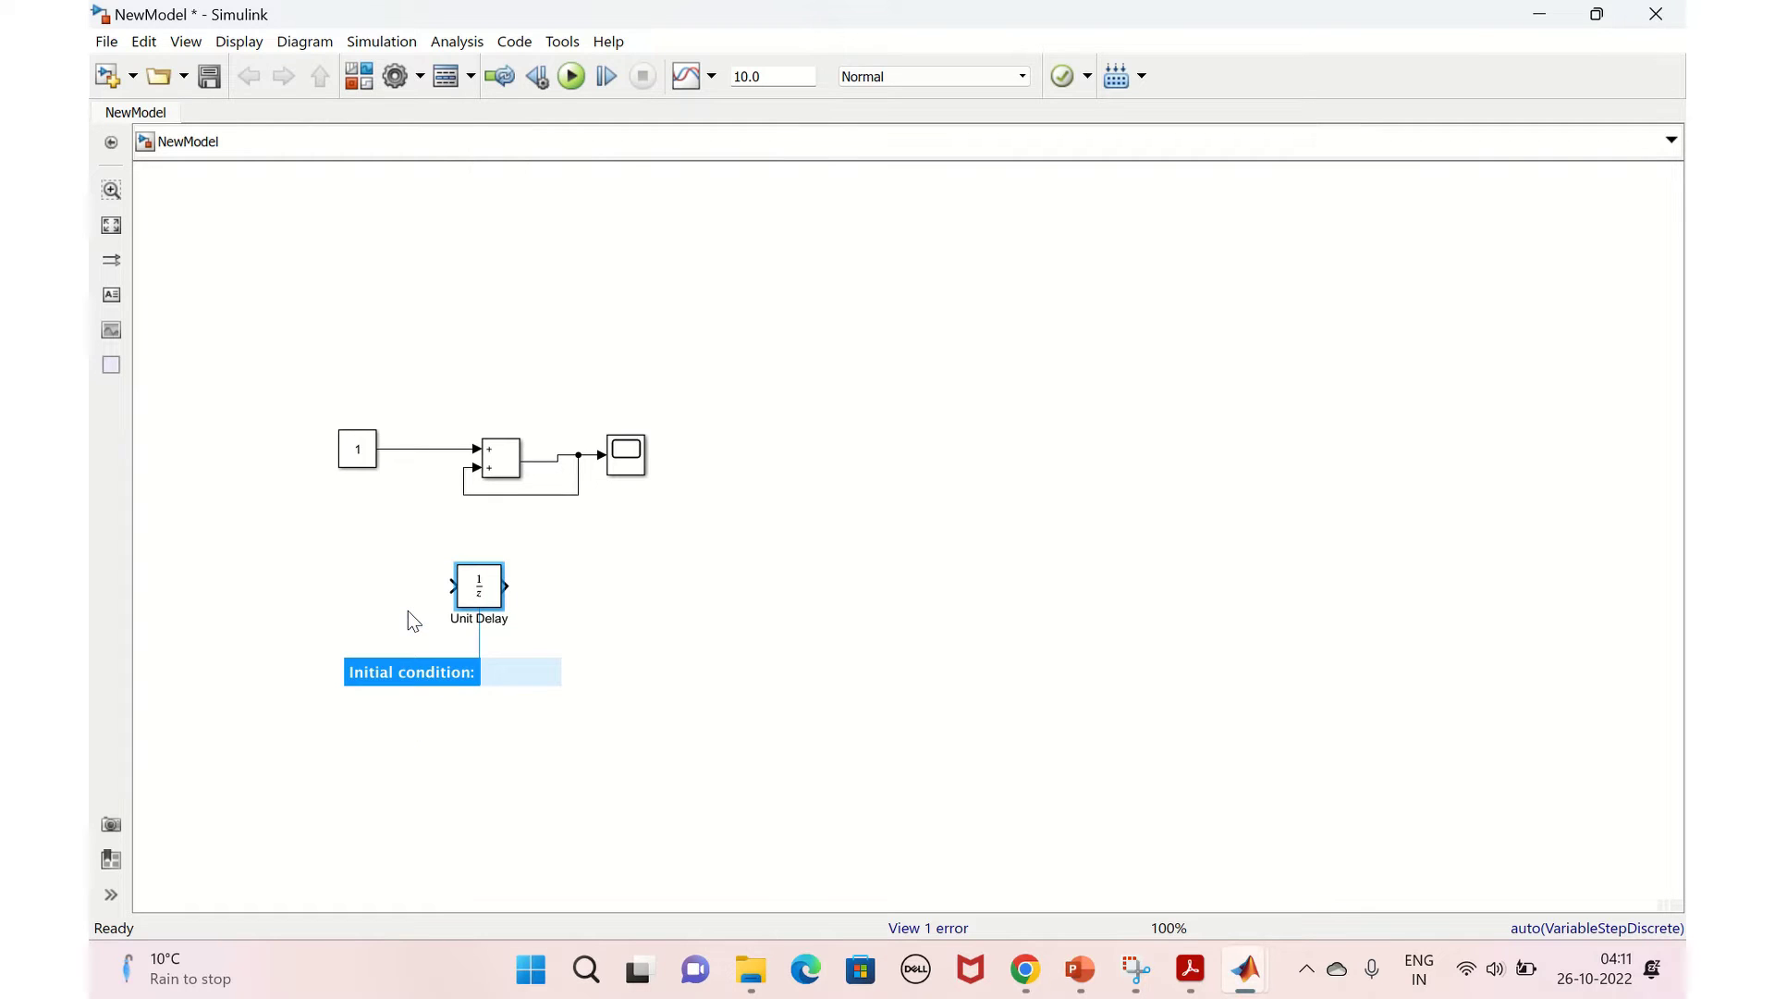
left_click(666, 721)
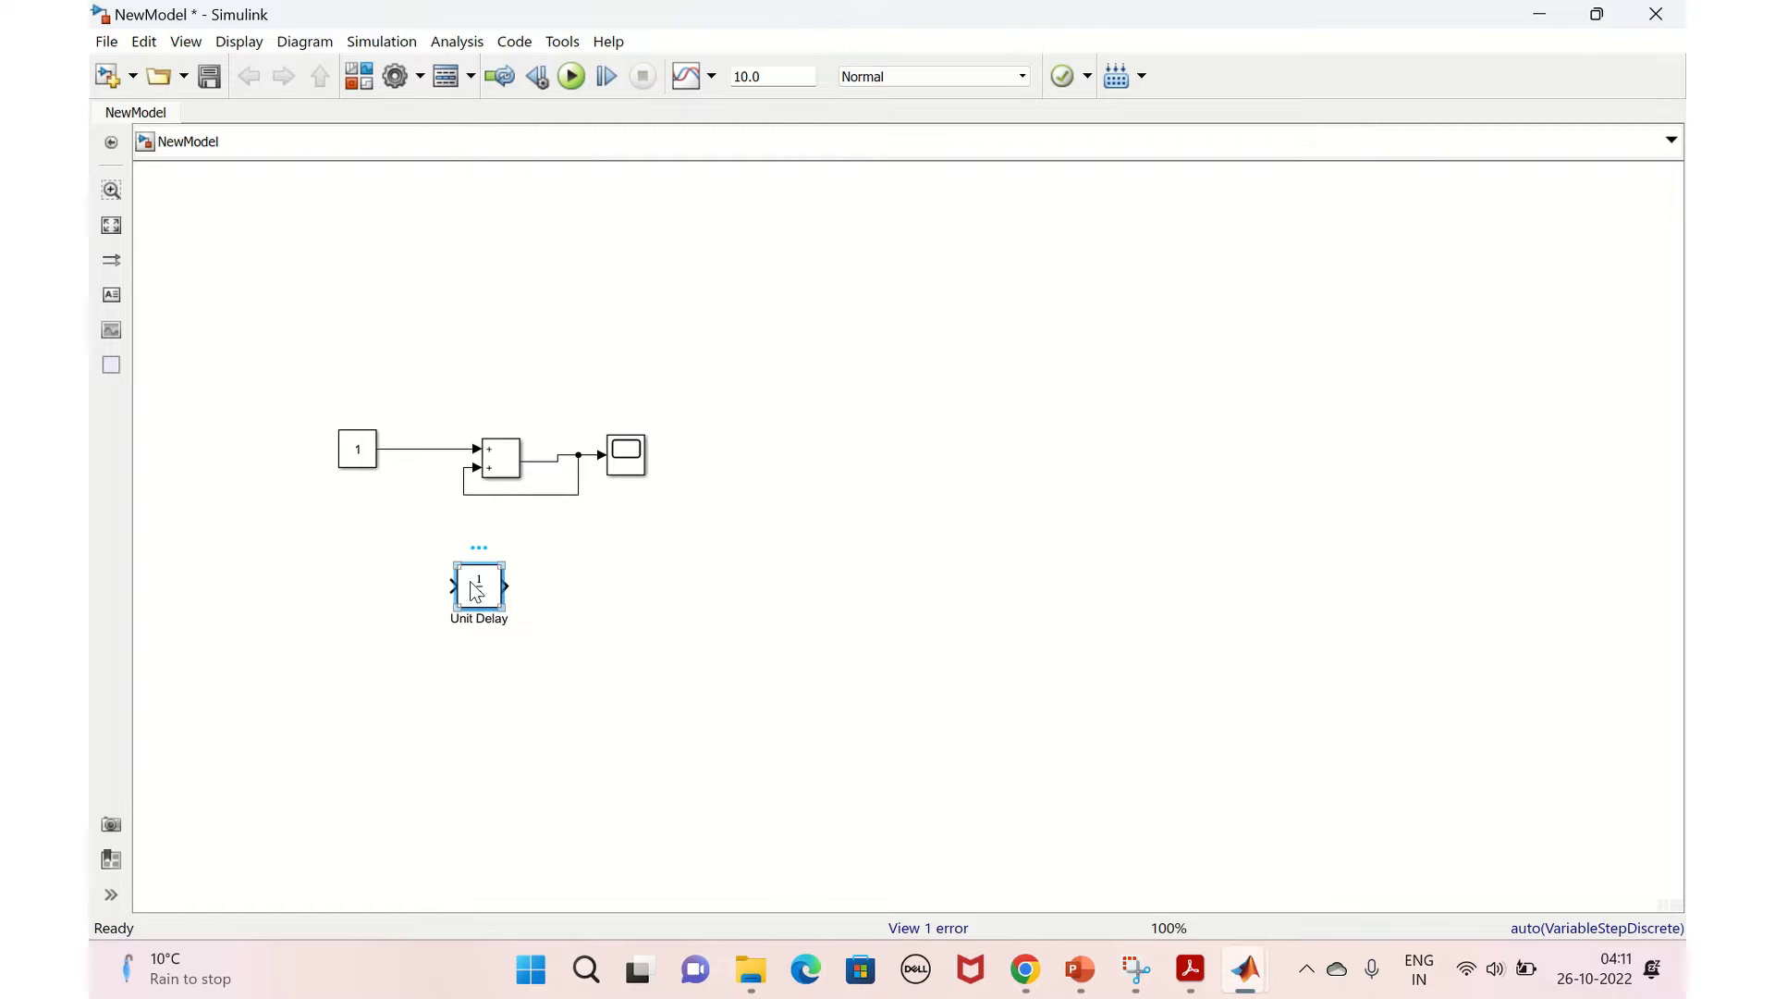
Step: Rotate the Unit Delay block 180° into the Add block's feedback line and shift the Scope farther from the branch point
key("ctrl+r")
key("ctrl+r")
left_click_drag(478, 582, 444, 566)
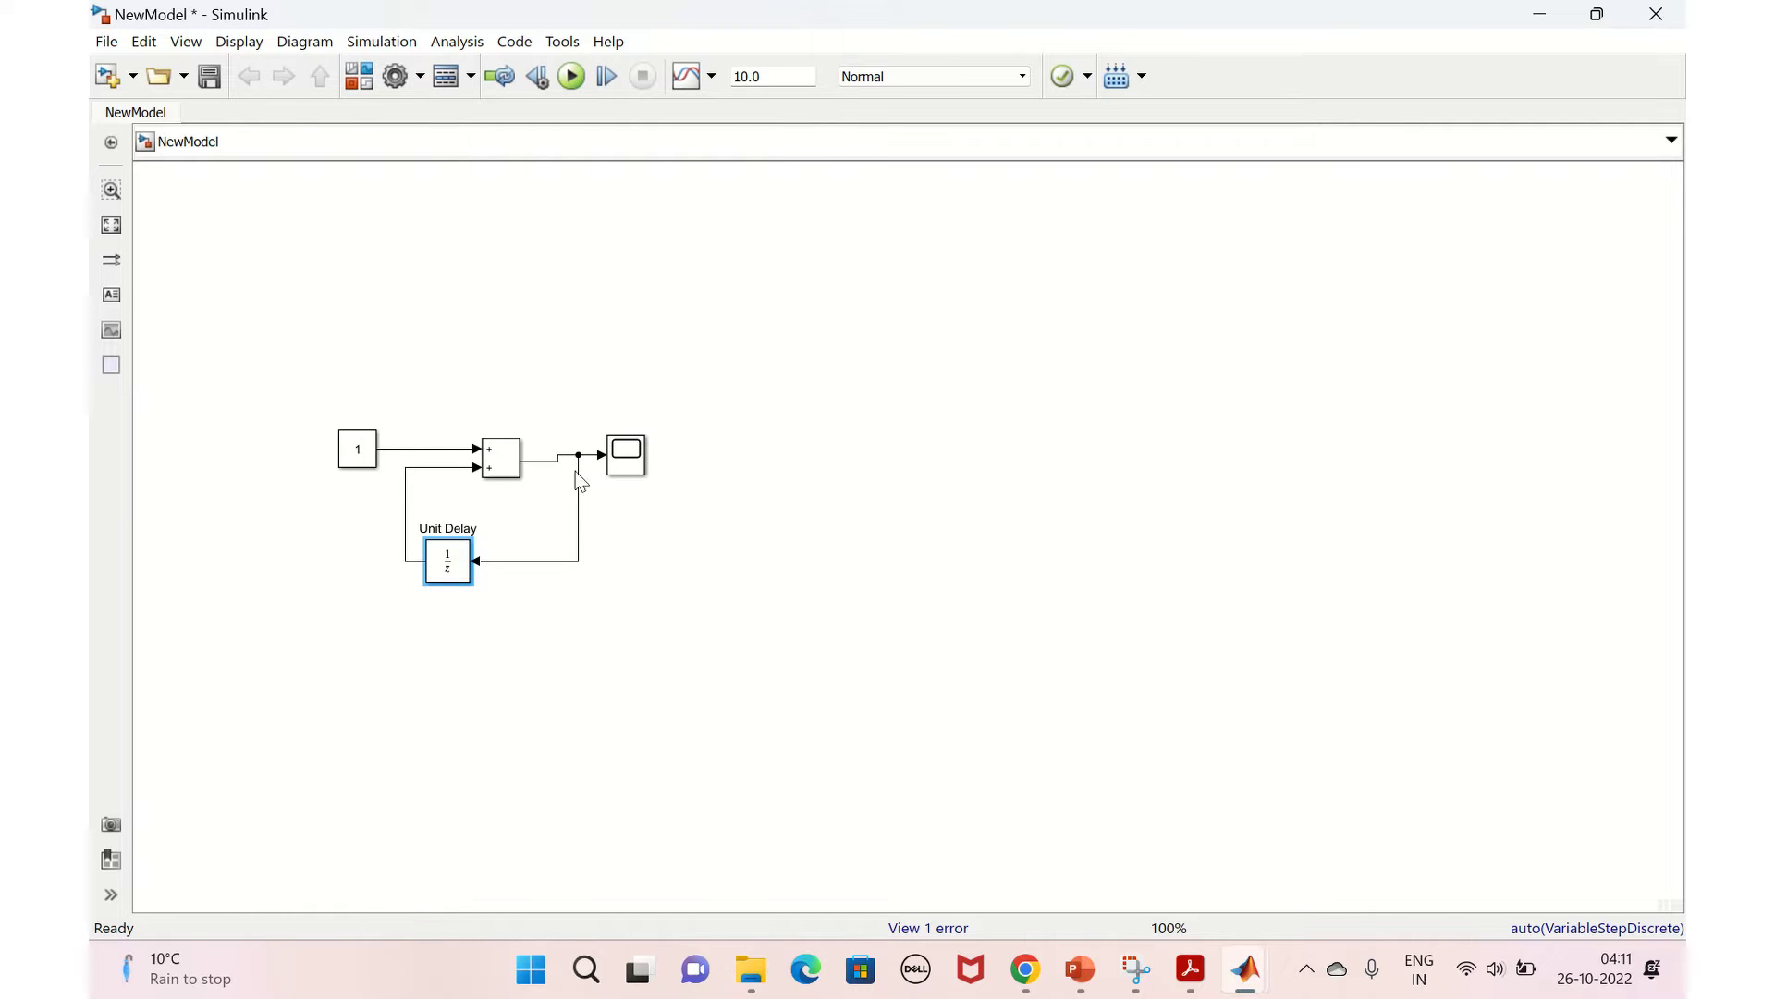
left_click(628, 464)
left_click_drag(628, 464, 678, 470)
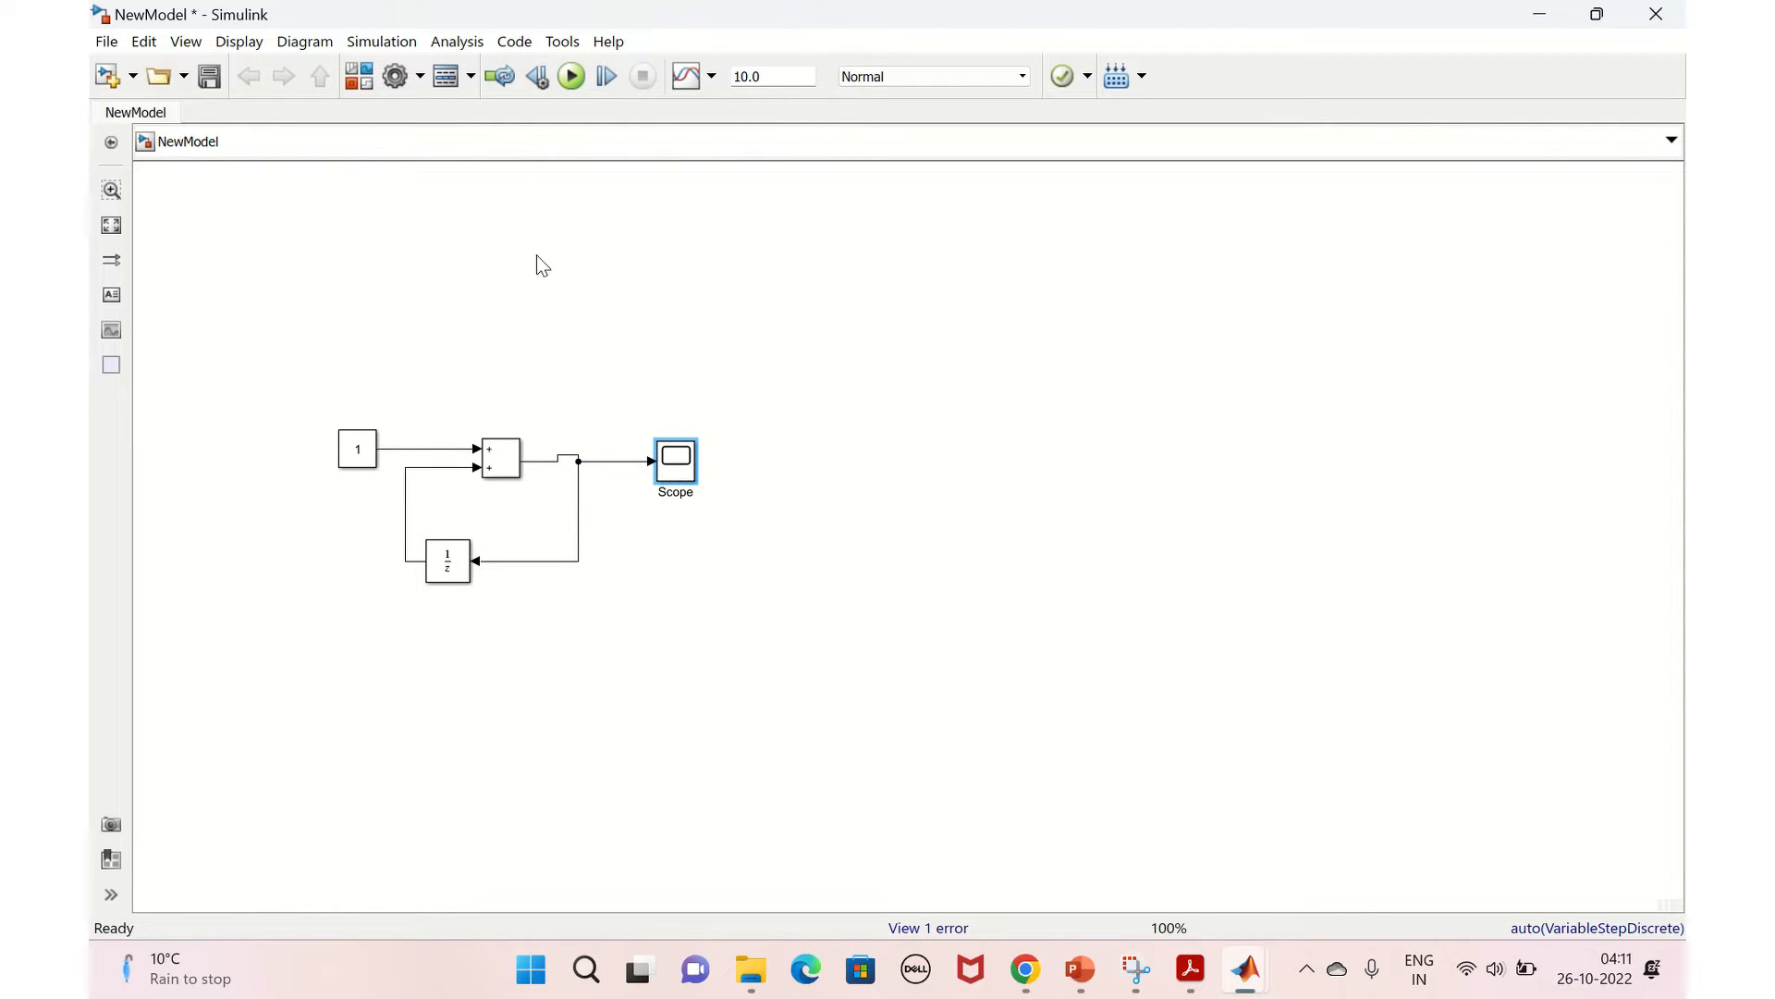
Step: Run the simulation and examine the accumulated output in the Scope
left_click(572, 75)
double_click(674, 462)
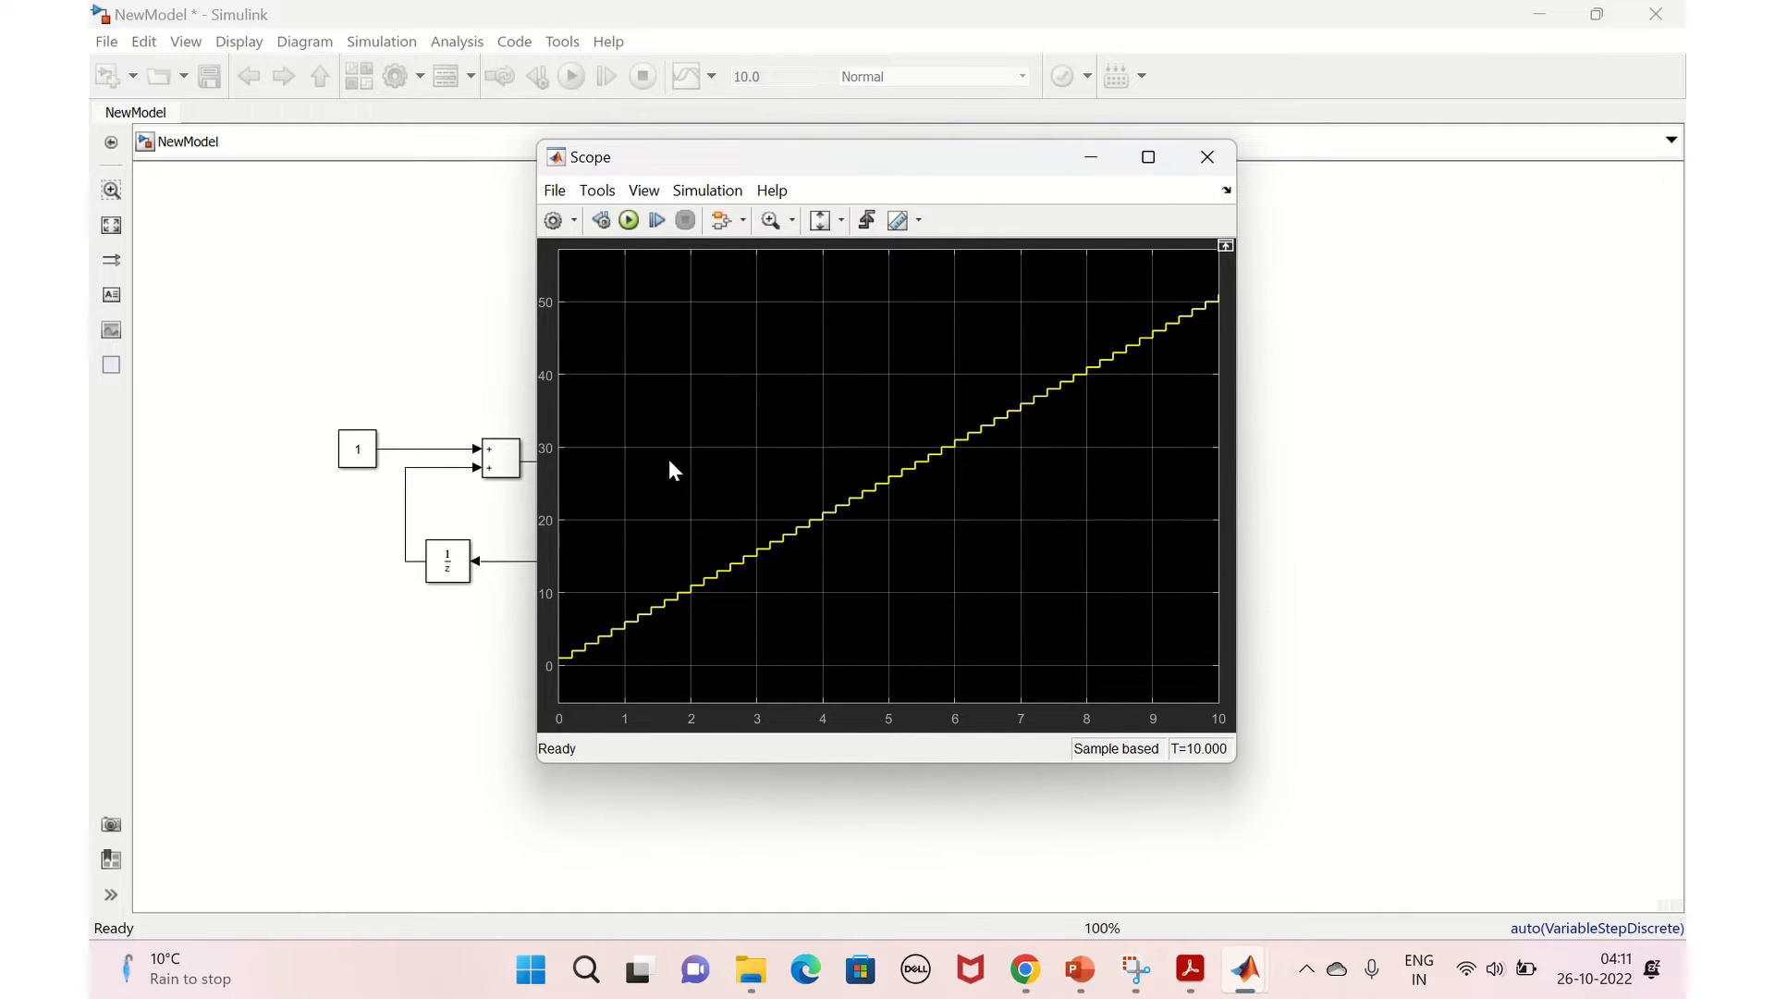
left_click(1208, 159)
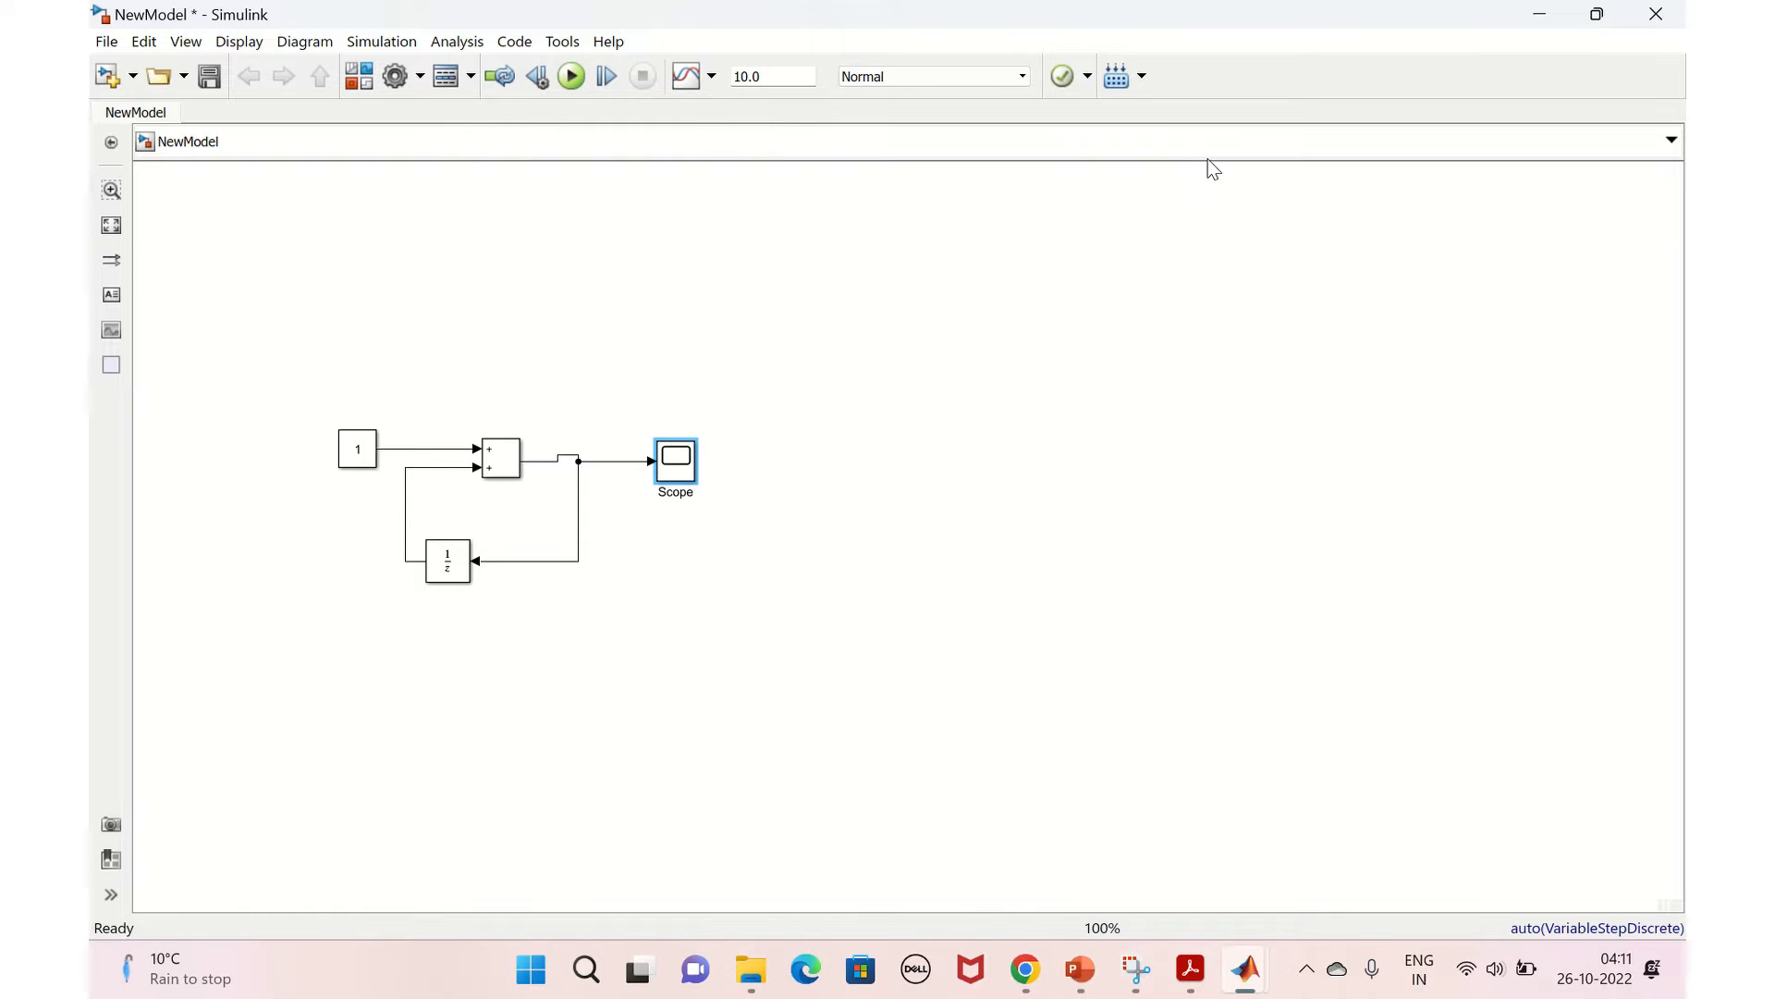
Step: Insert a Switch block from Simulink/Signal Routing above the feedback loop
double_click(593, 345)
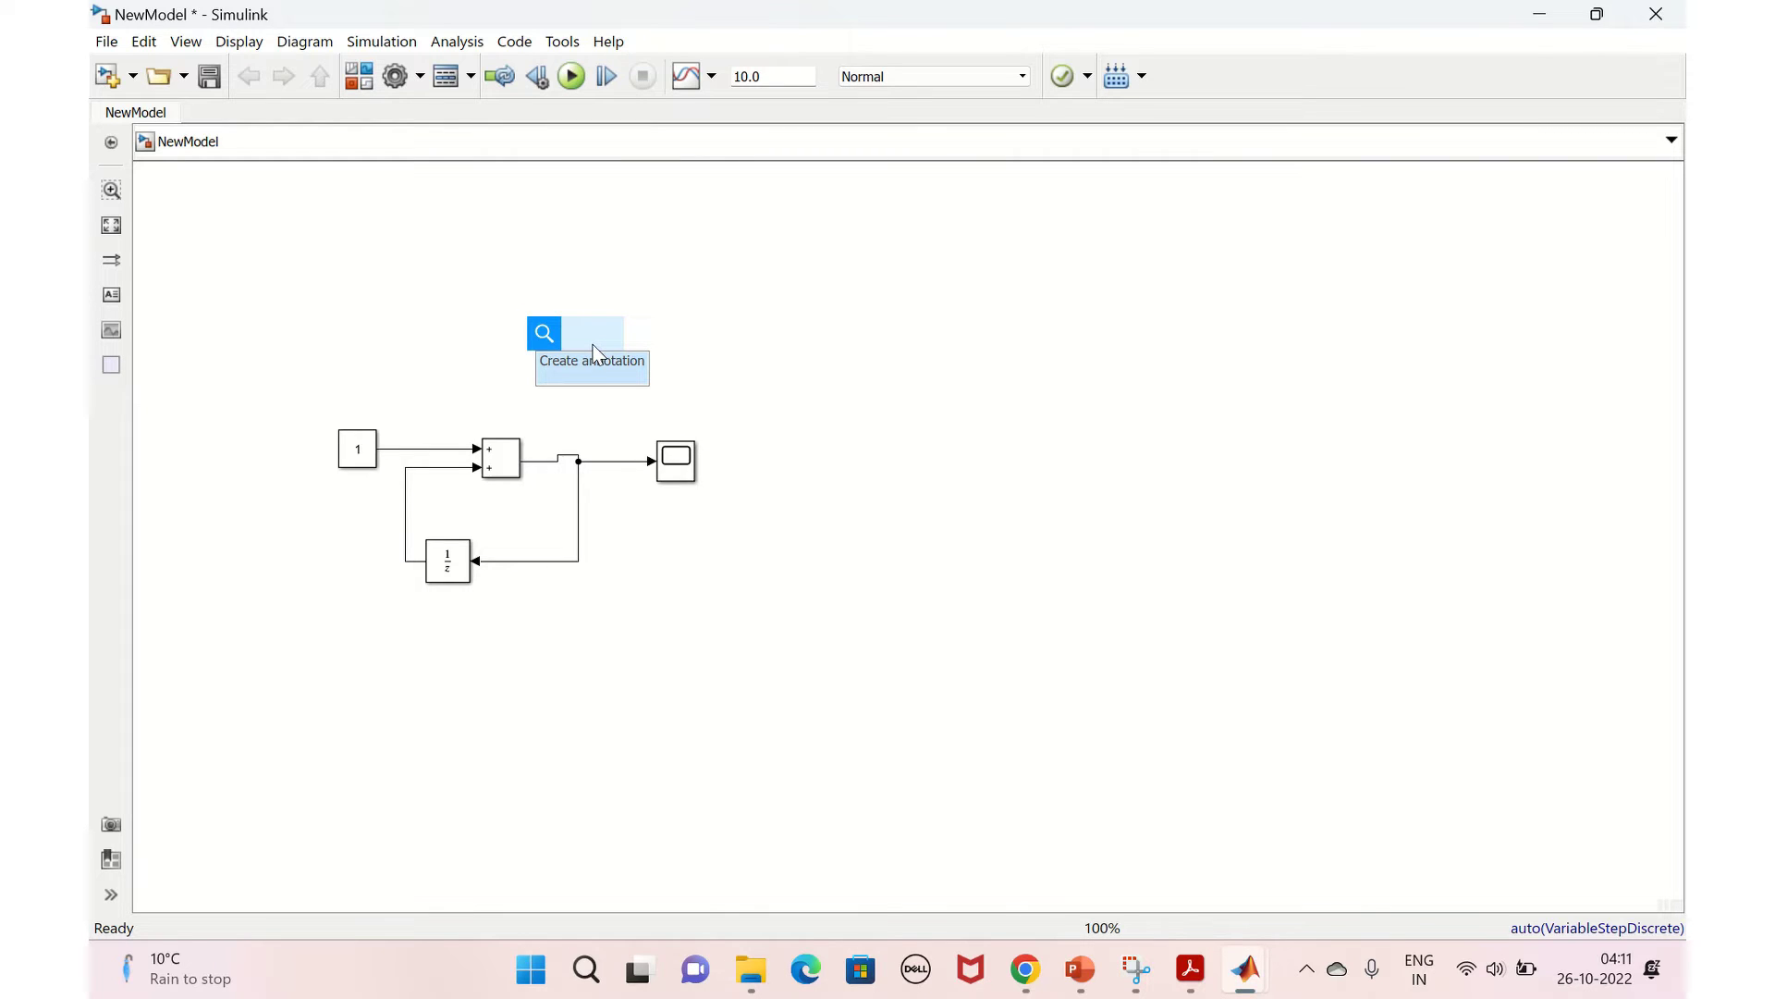
type("switch")
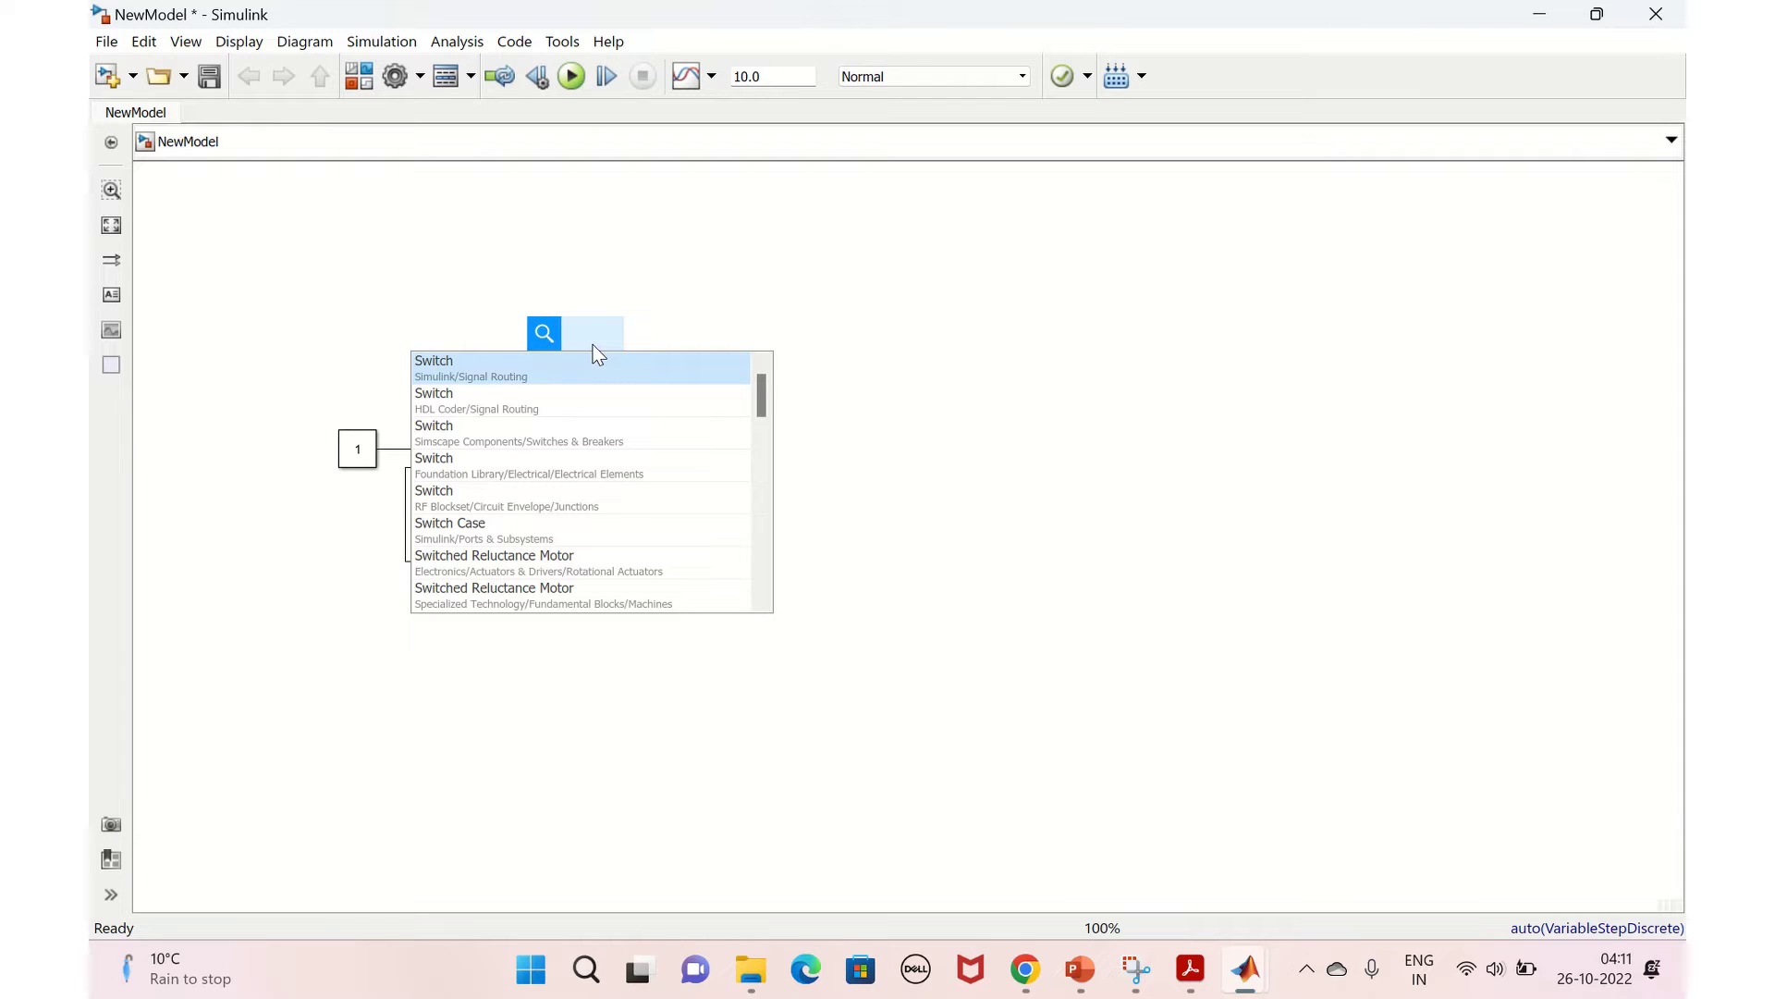
double_click(555, 368)
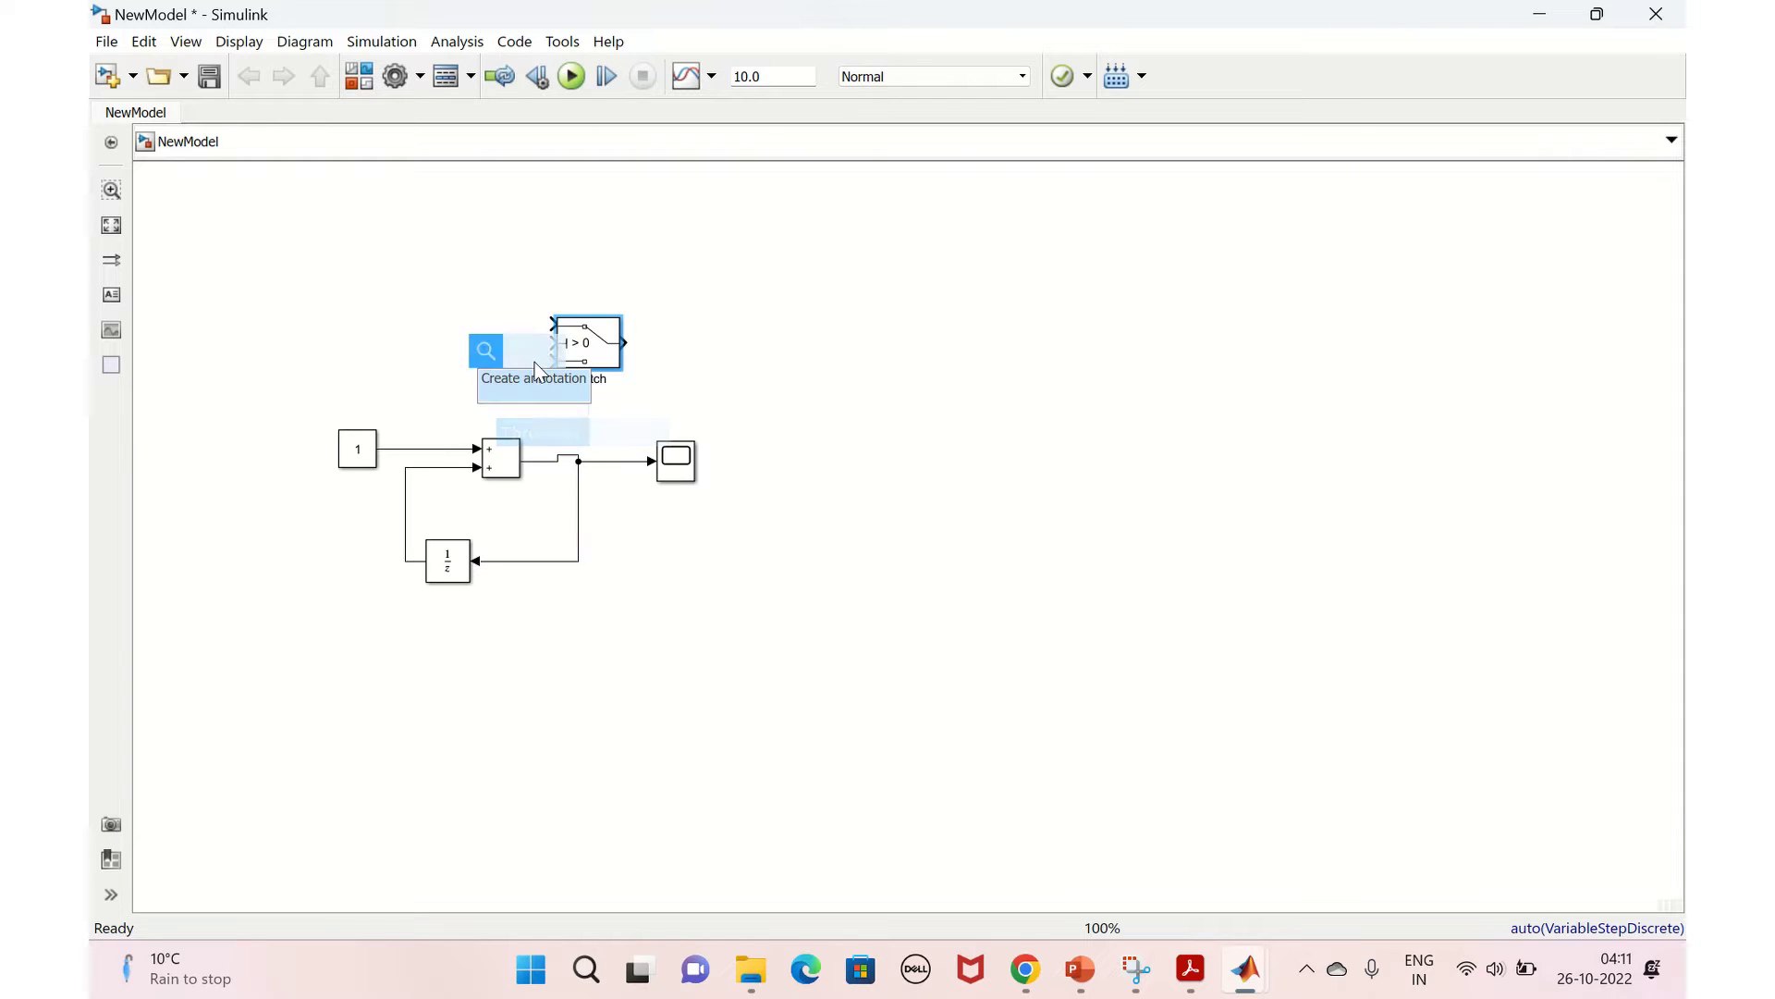
Step: Set the Switch block's threshold to 10, keeping the u2 > Threshold criterion
double_click(599, 352)
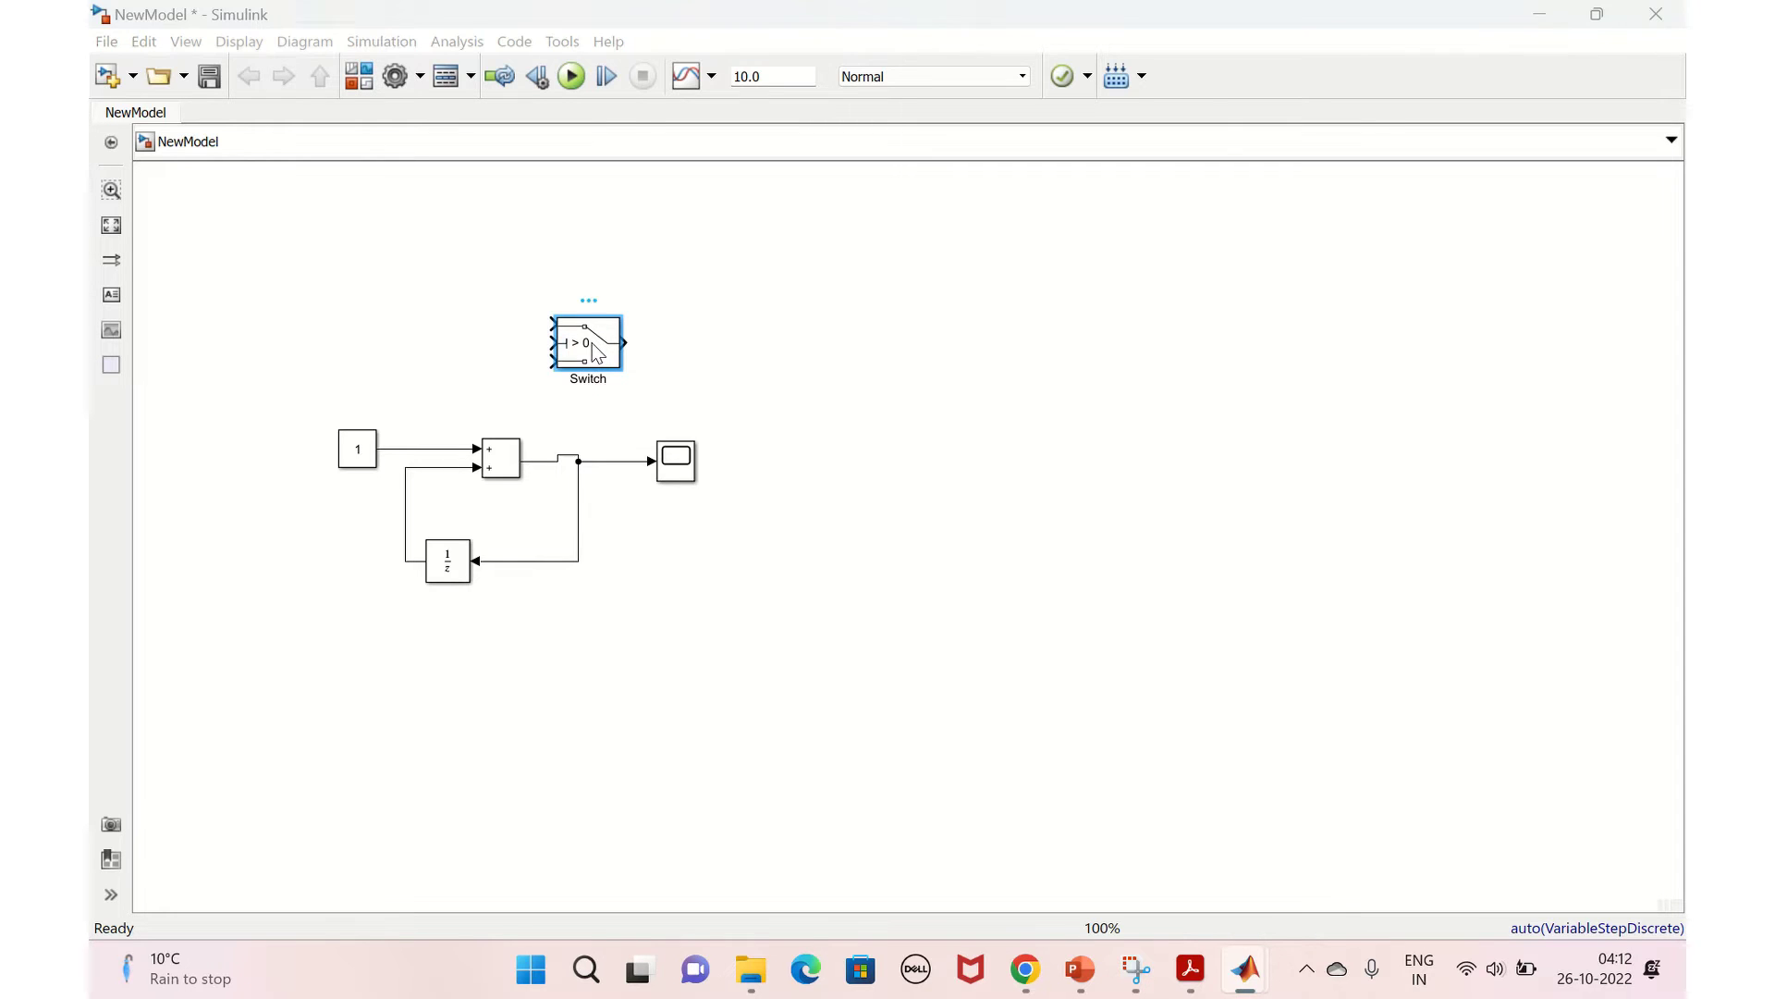
double_click(682, 384)
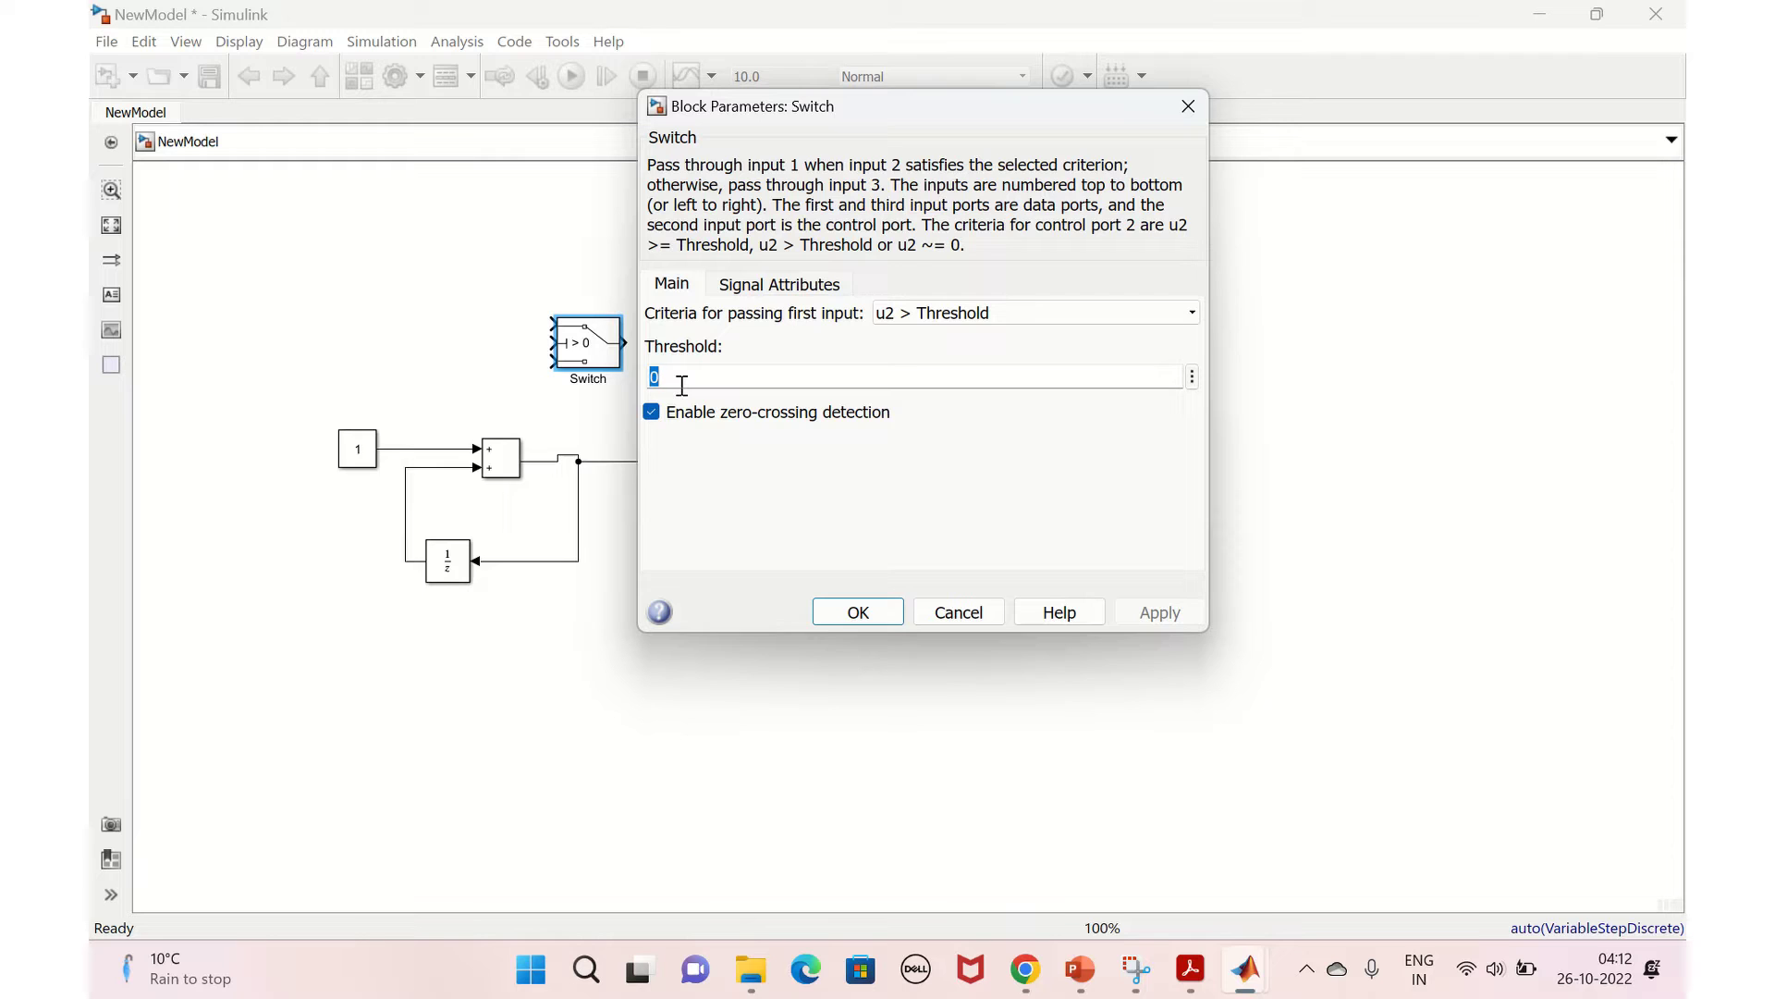
type("10")
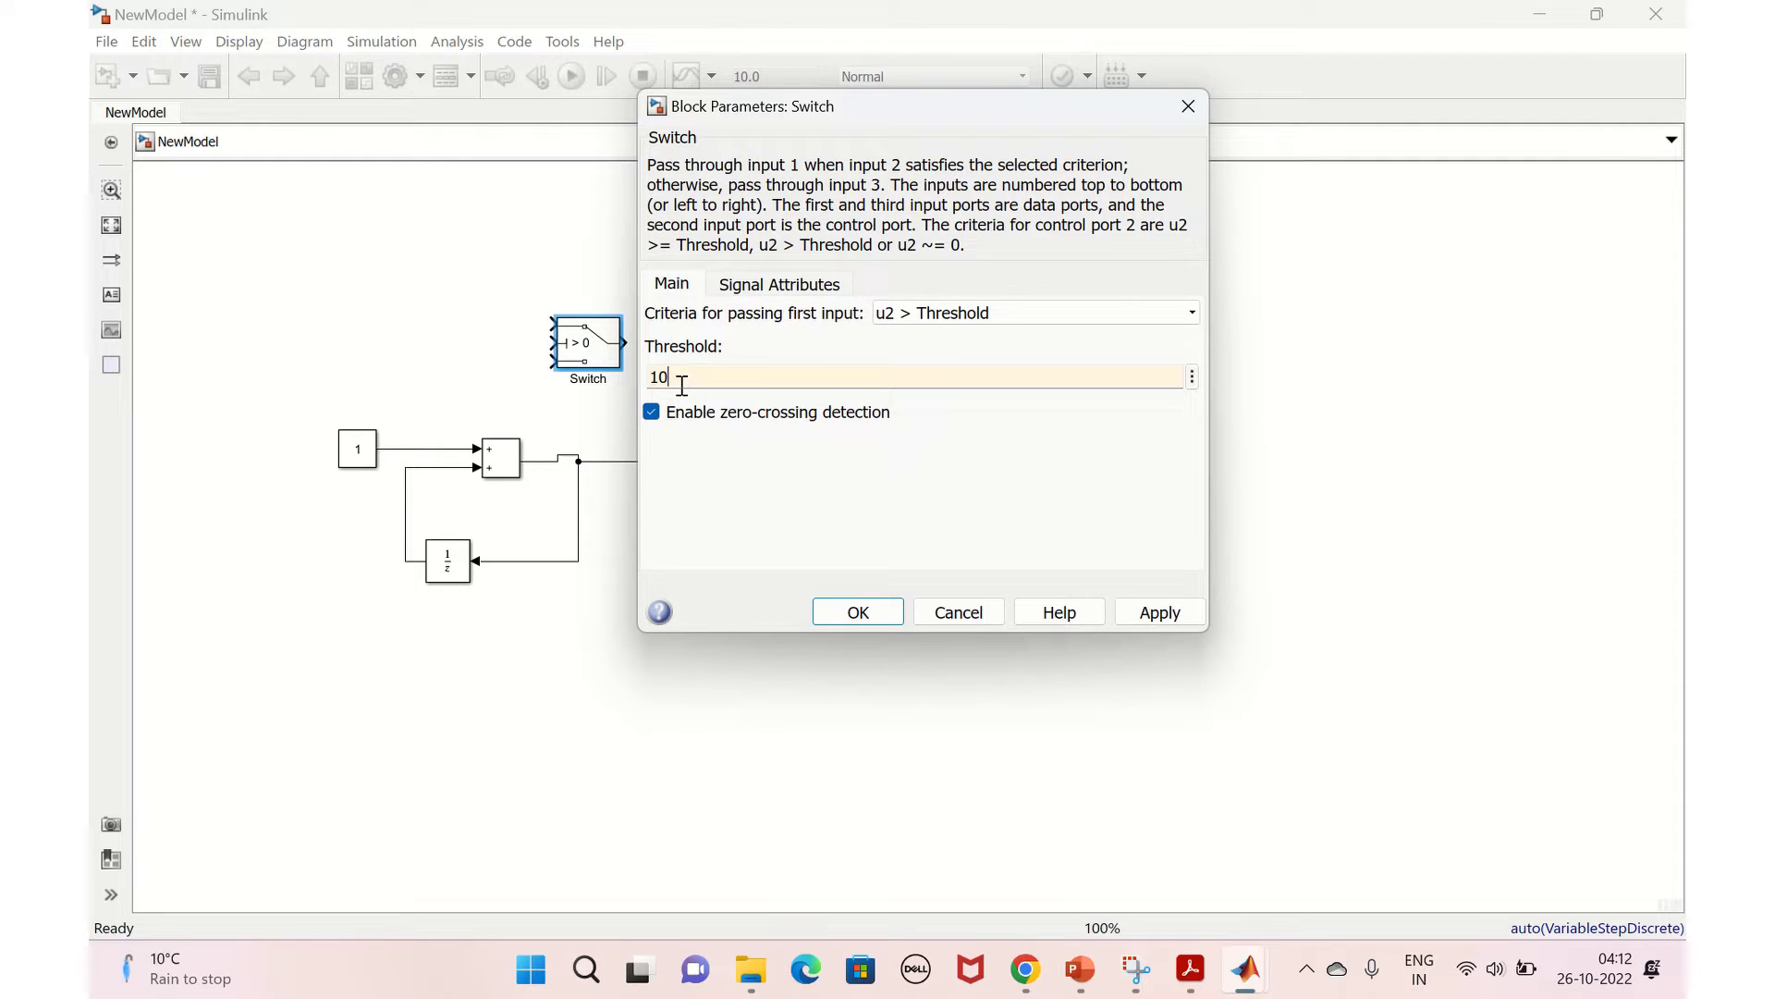
left_click(1151, 615)
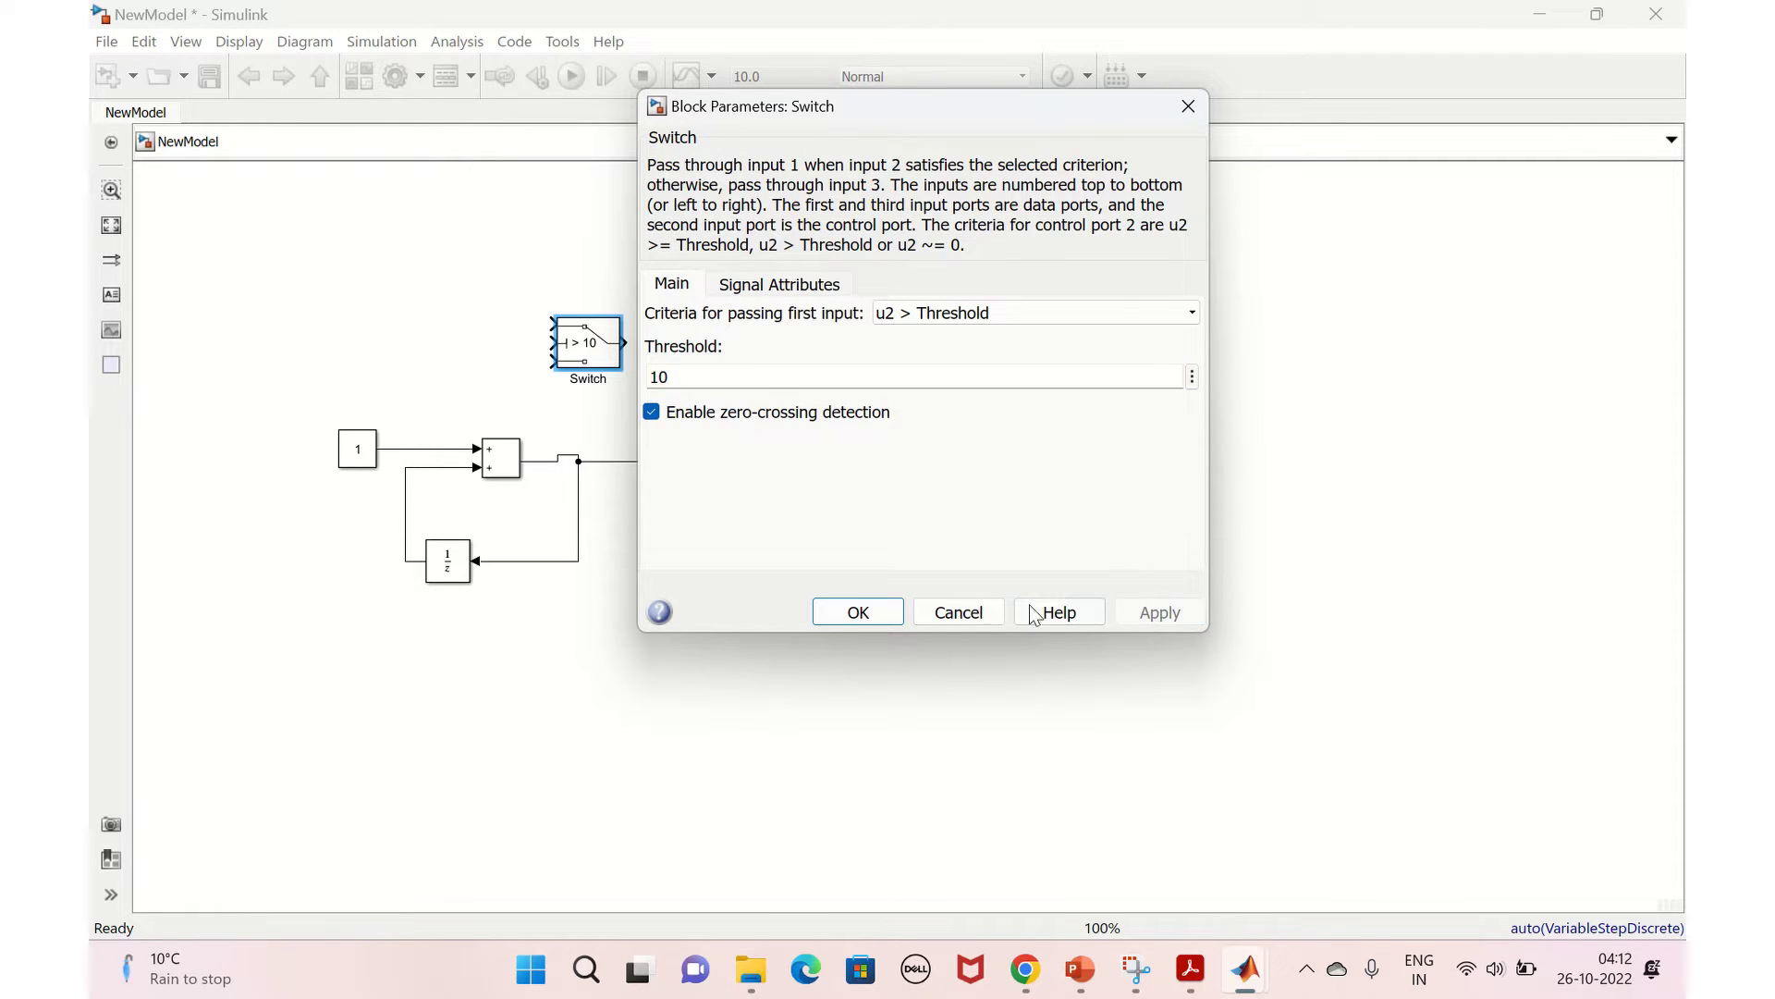
left_click(858, 613)
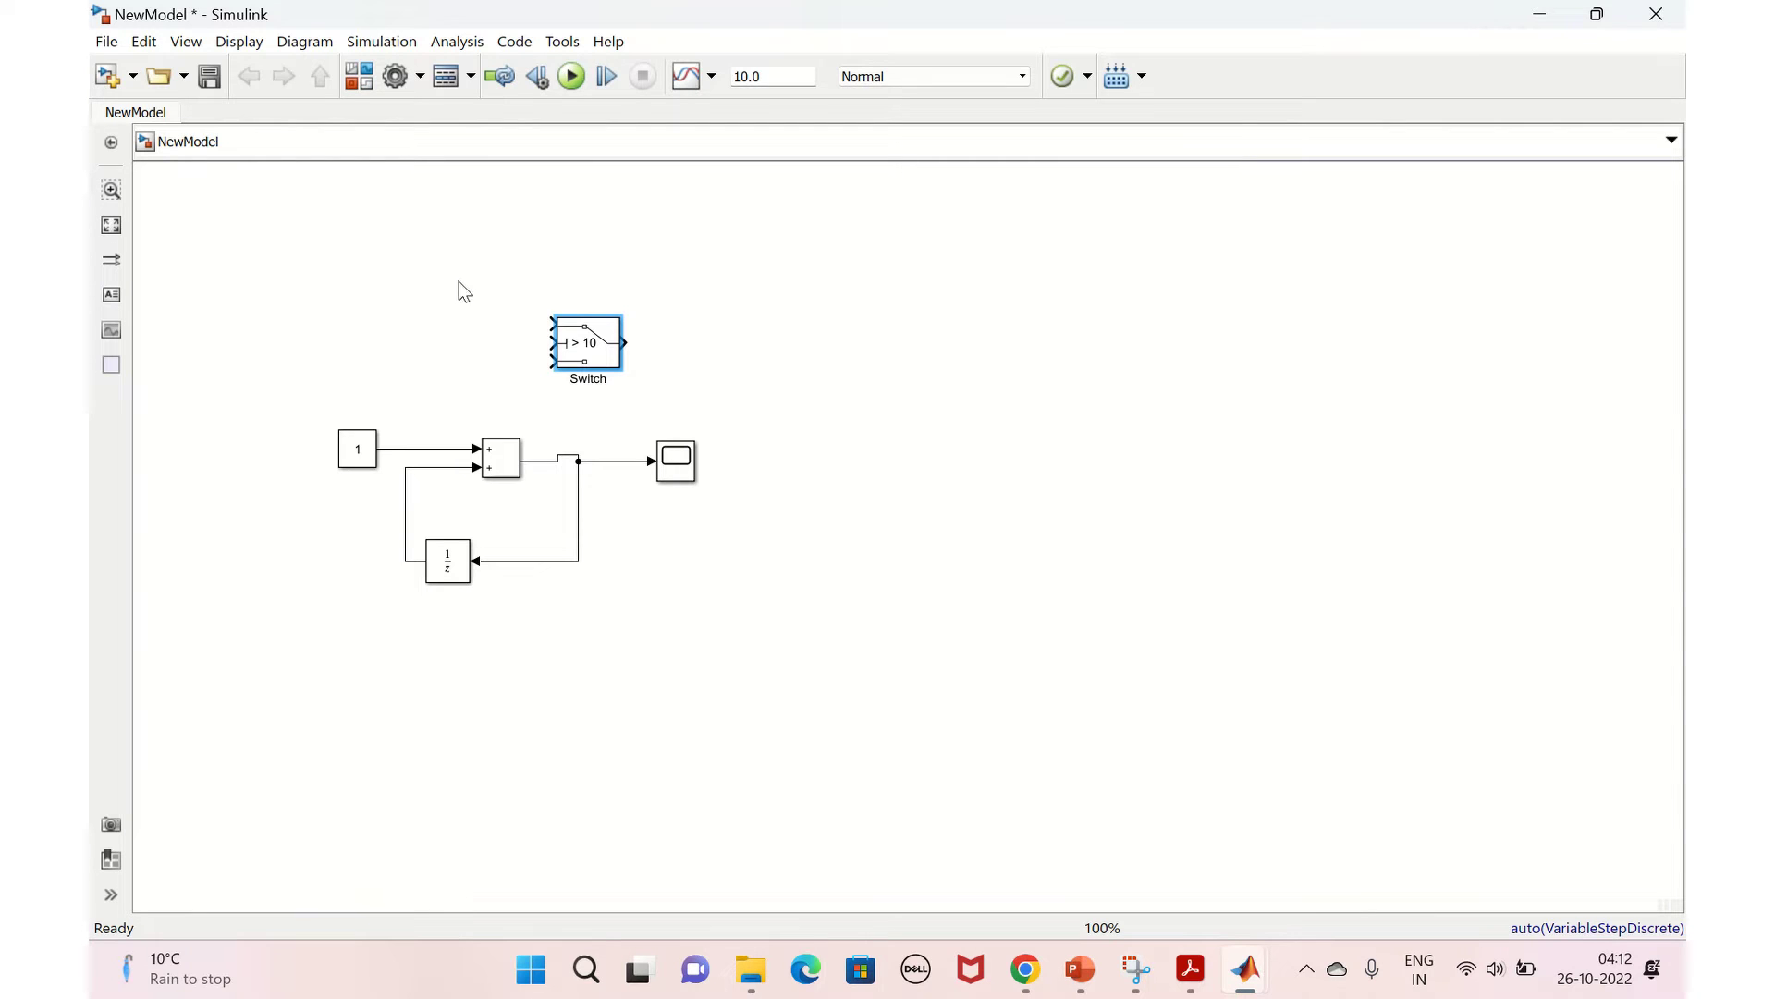
Step: Move the Scope farther from the Add block and delete the Add output's lines to the Unit Delay and Scope
left_click_drag(678, 466, 891, 447)
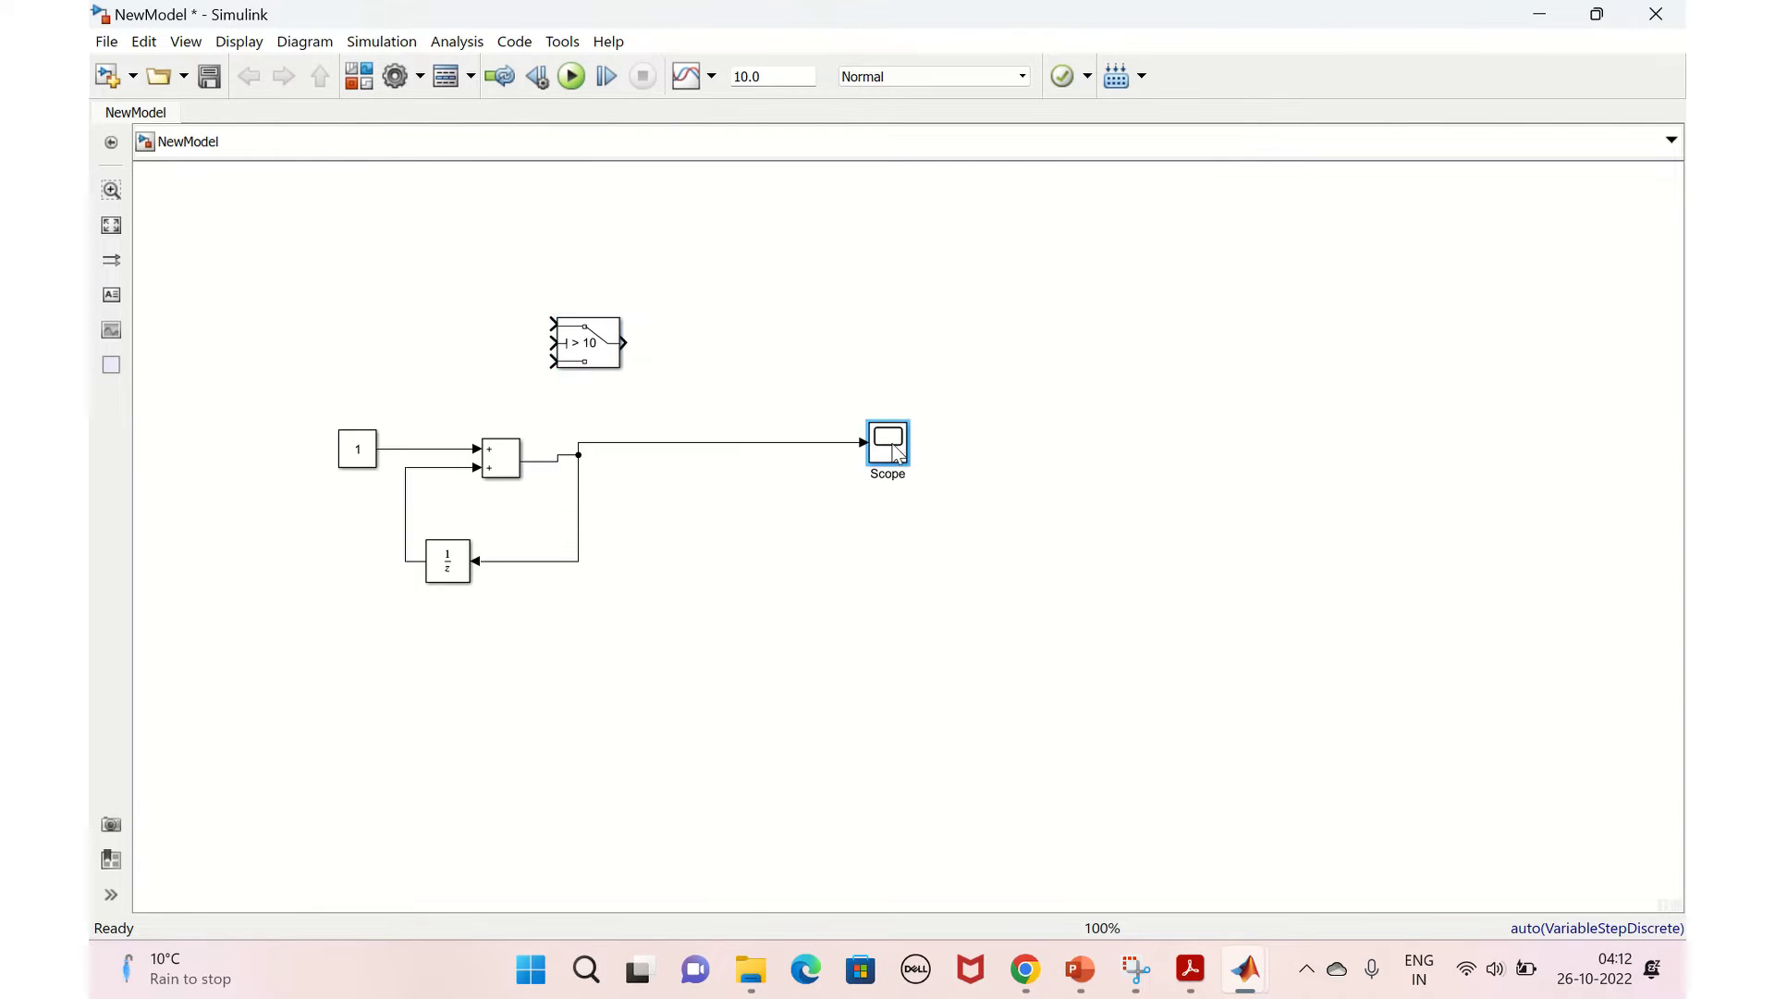
left_click(573, 509)
left_click(579, 517)
key("Delete")
left_click(668, 444)
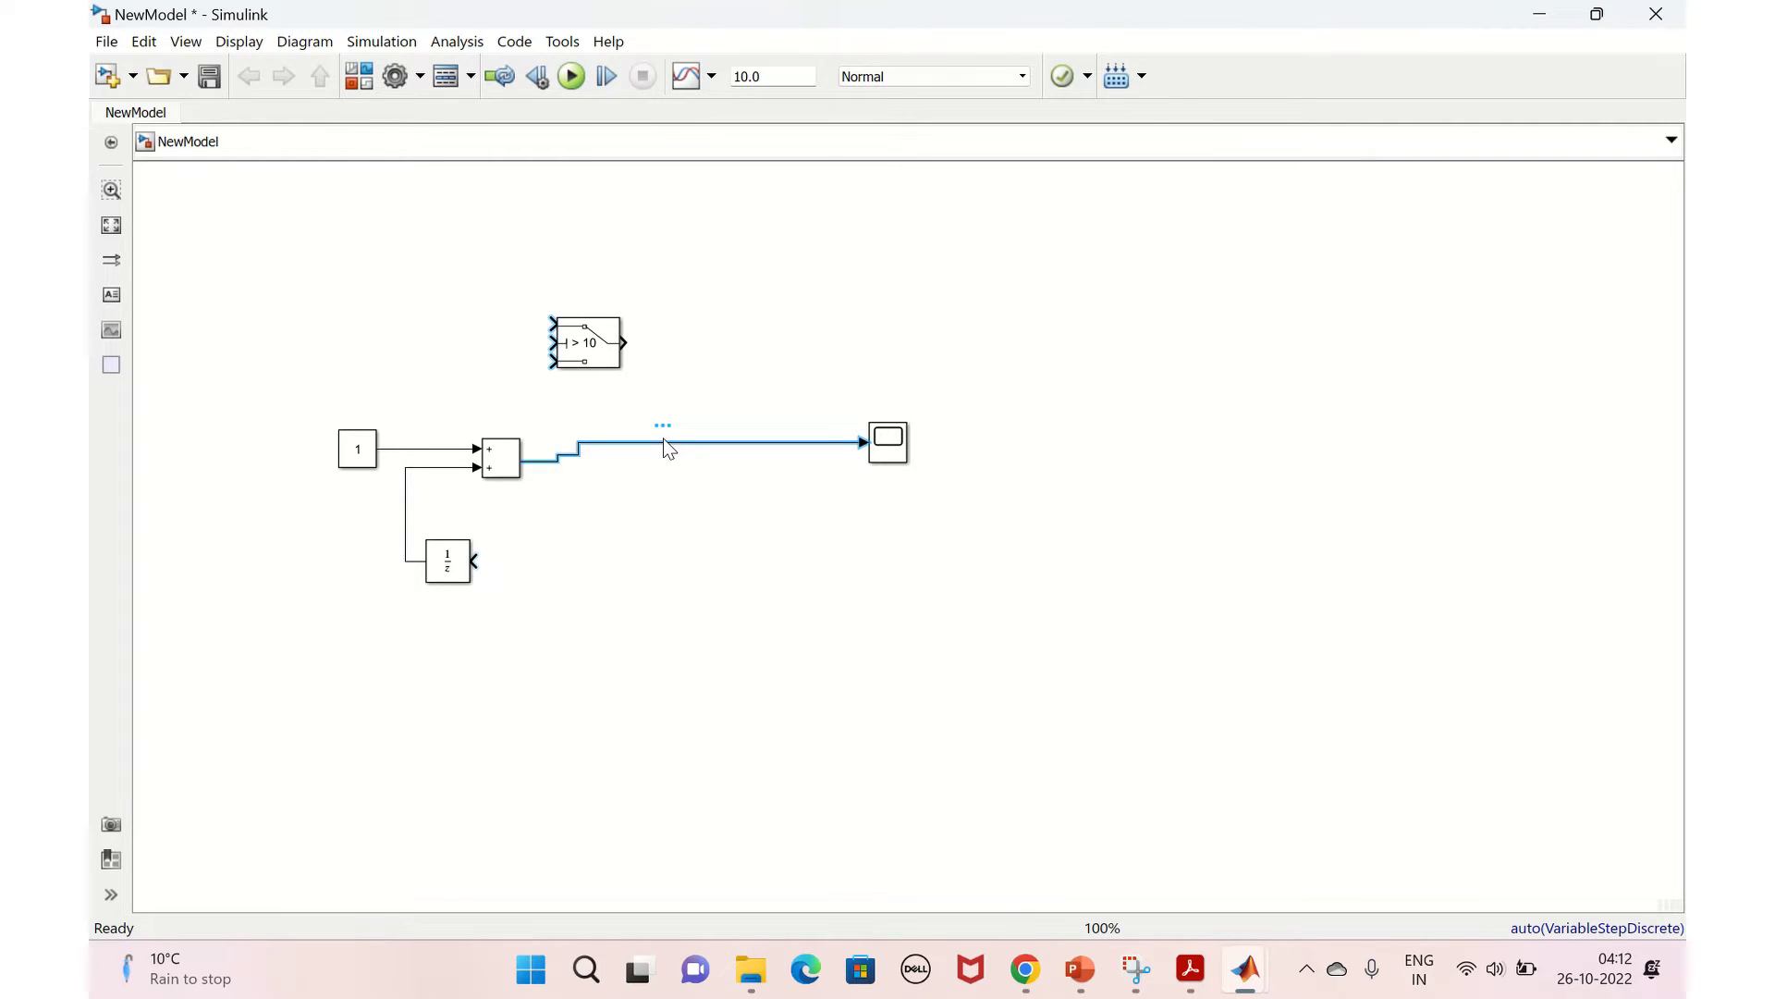
key("Delete")
Step: Place the Switch block between the Add block and Scope, and connect the Add output to its middle control input
left_click(588, 342)
left_click_drag(589, 344, 659, 462)
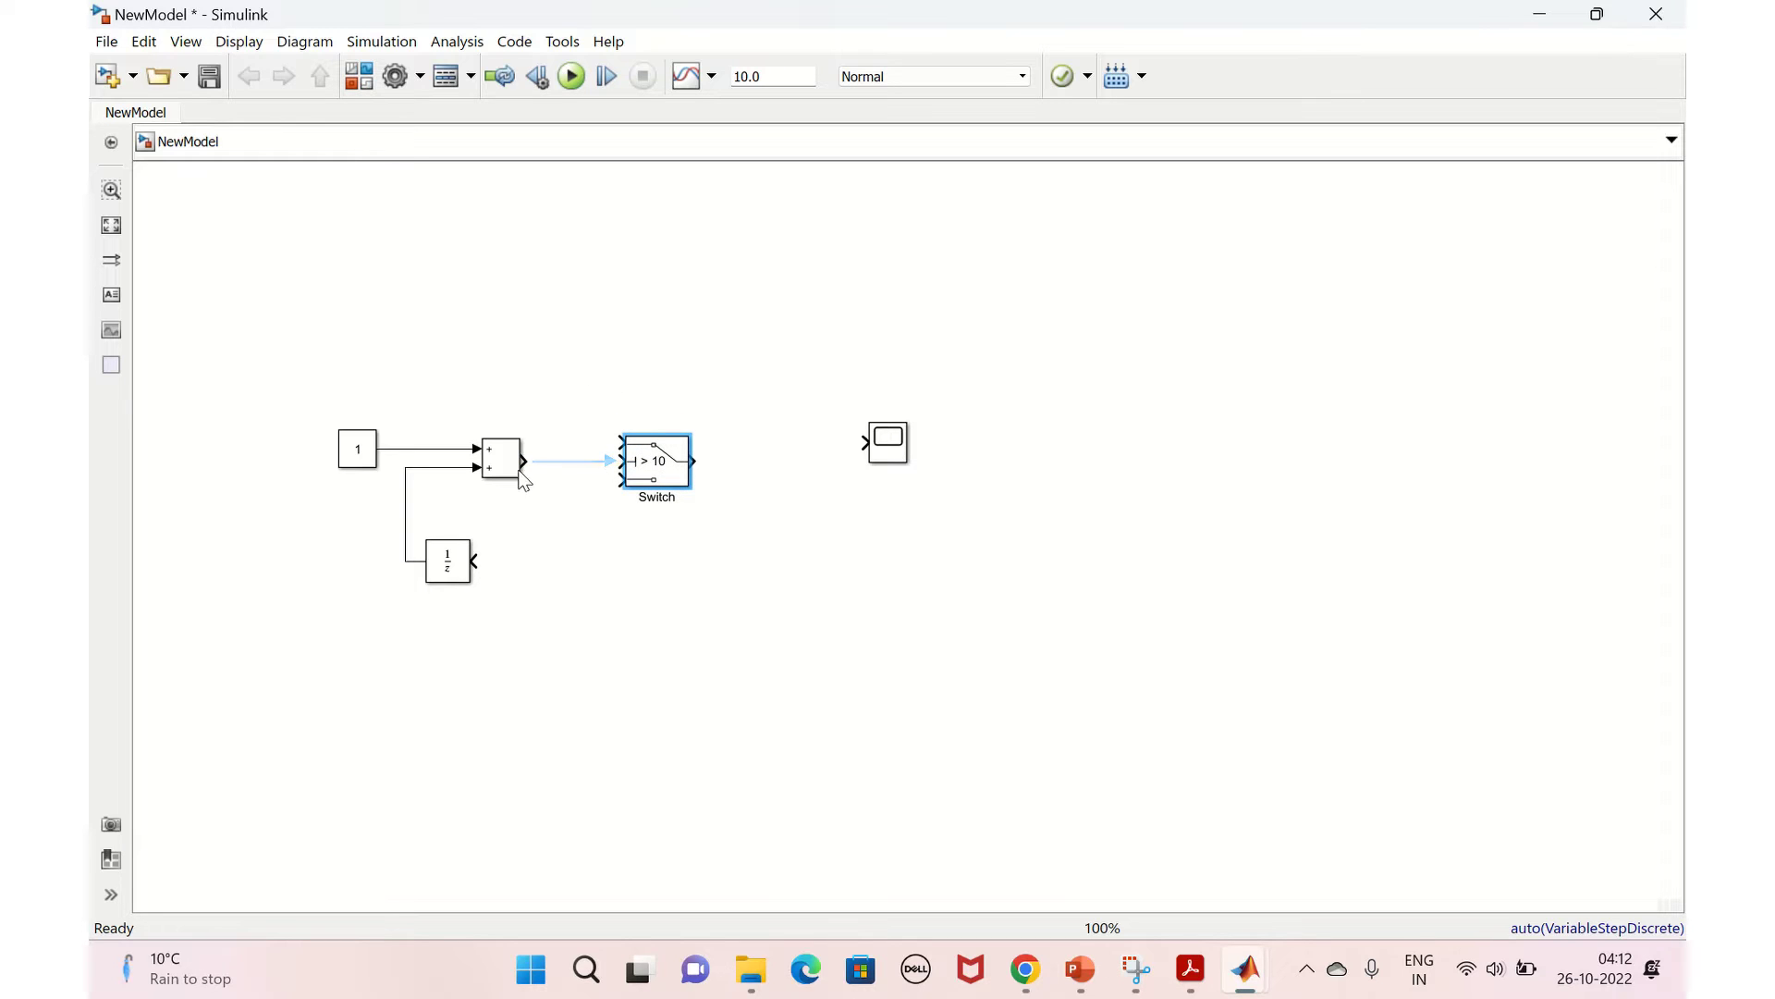
left_click(565, 461)
Step: Insert a Constant block from Simulink/Sources above the Add and Switch blocks
double_click(574, 386)
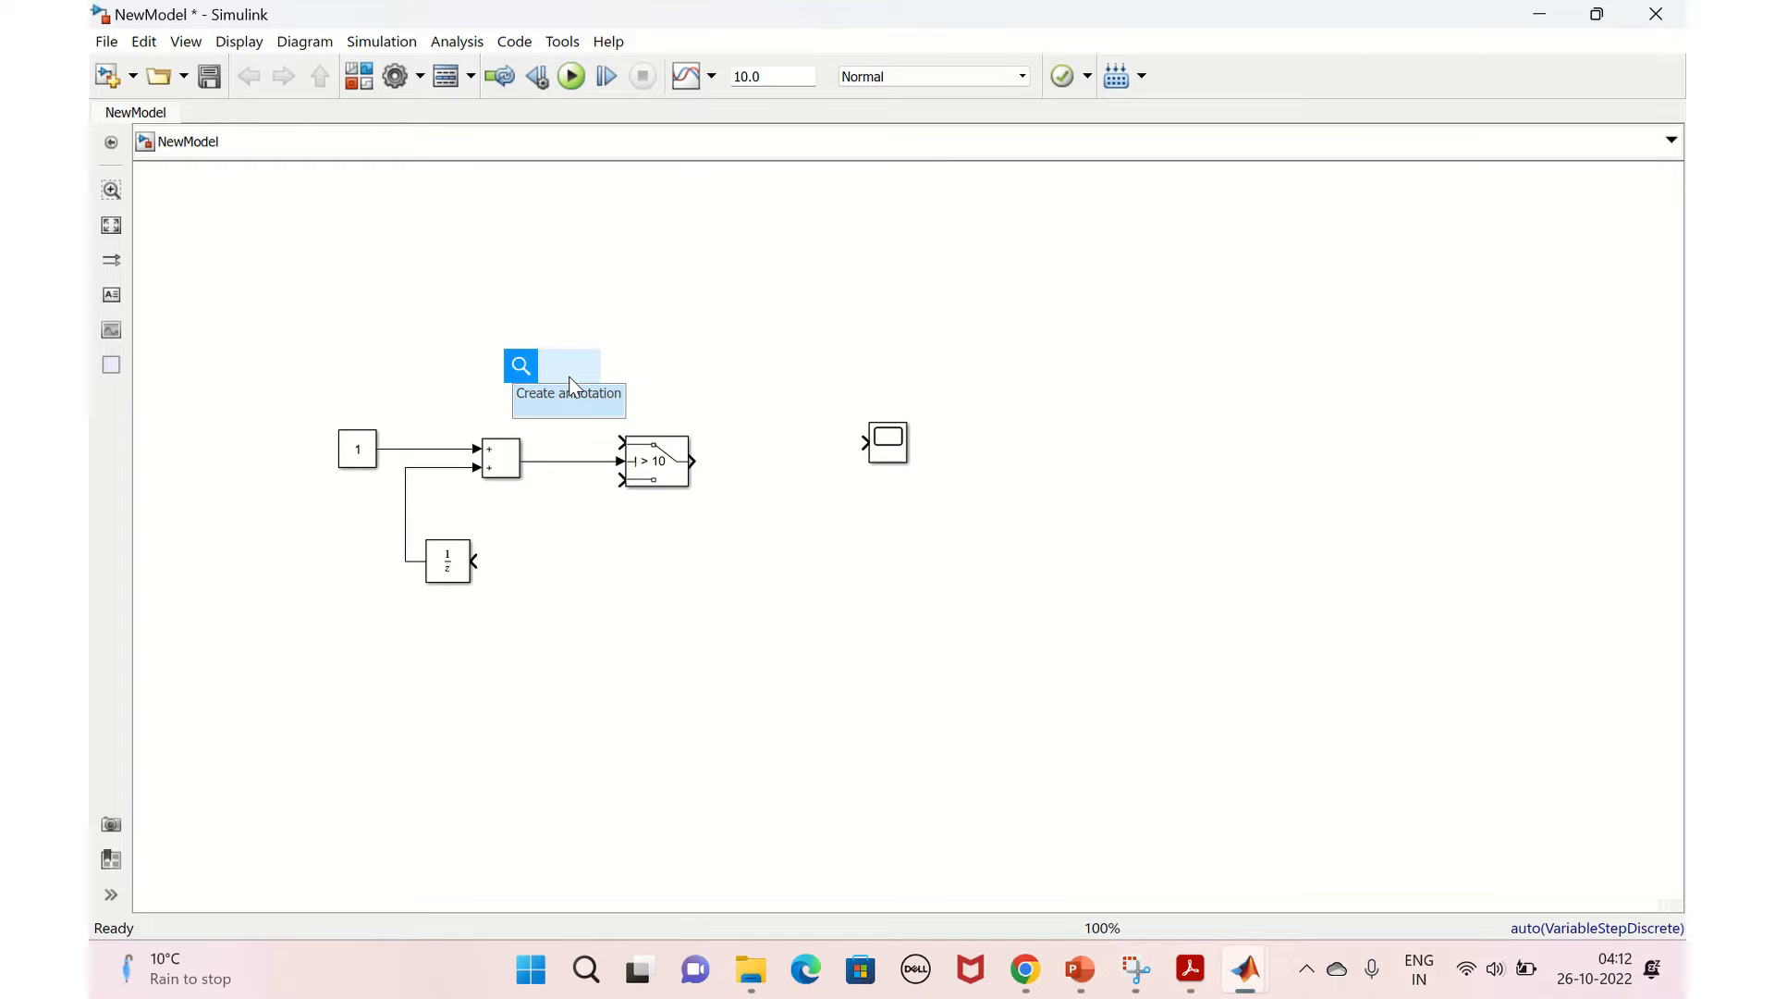
type("con")
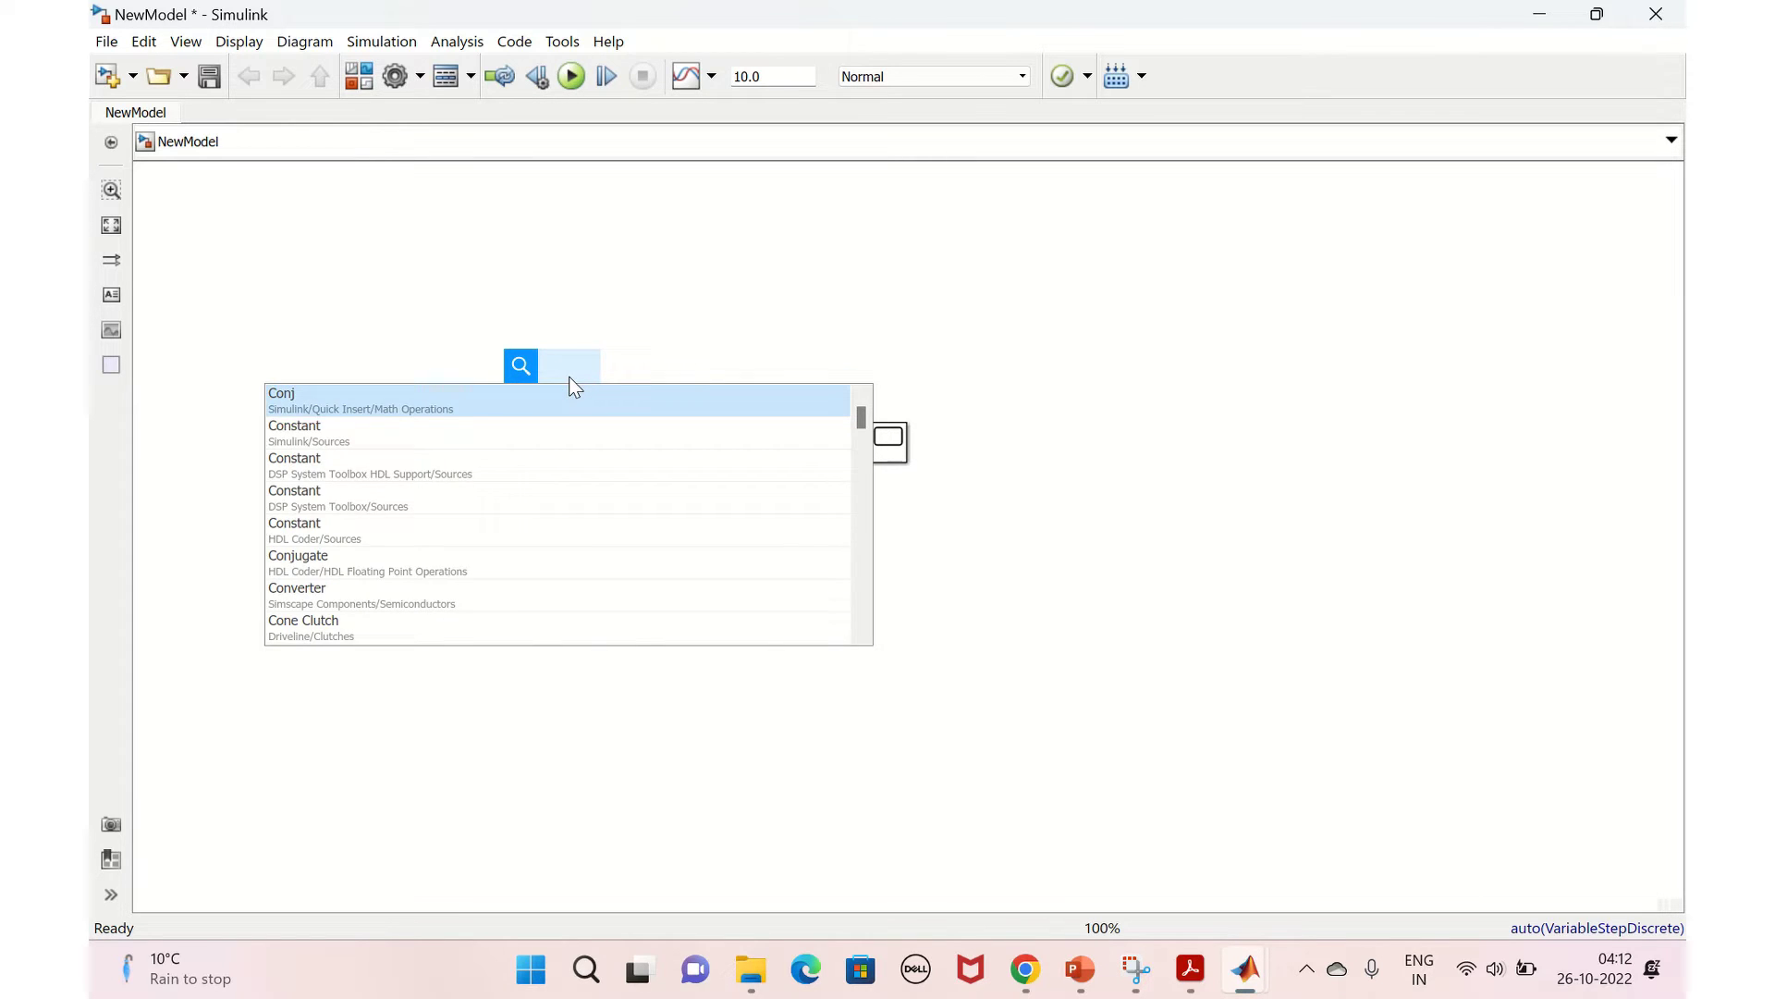
type("st")
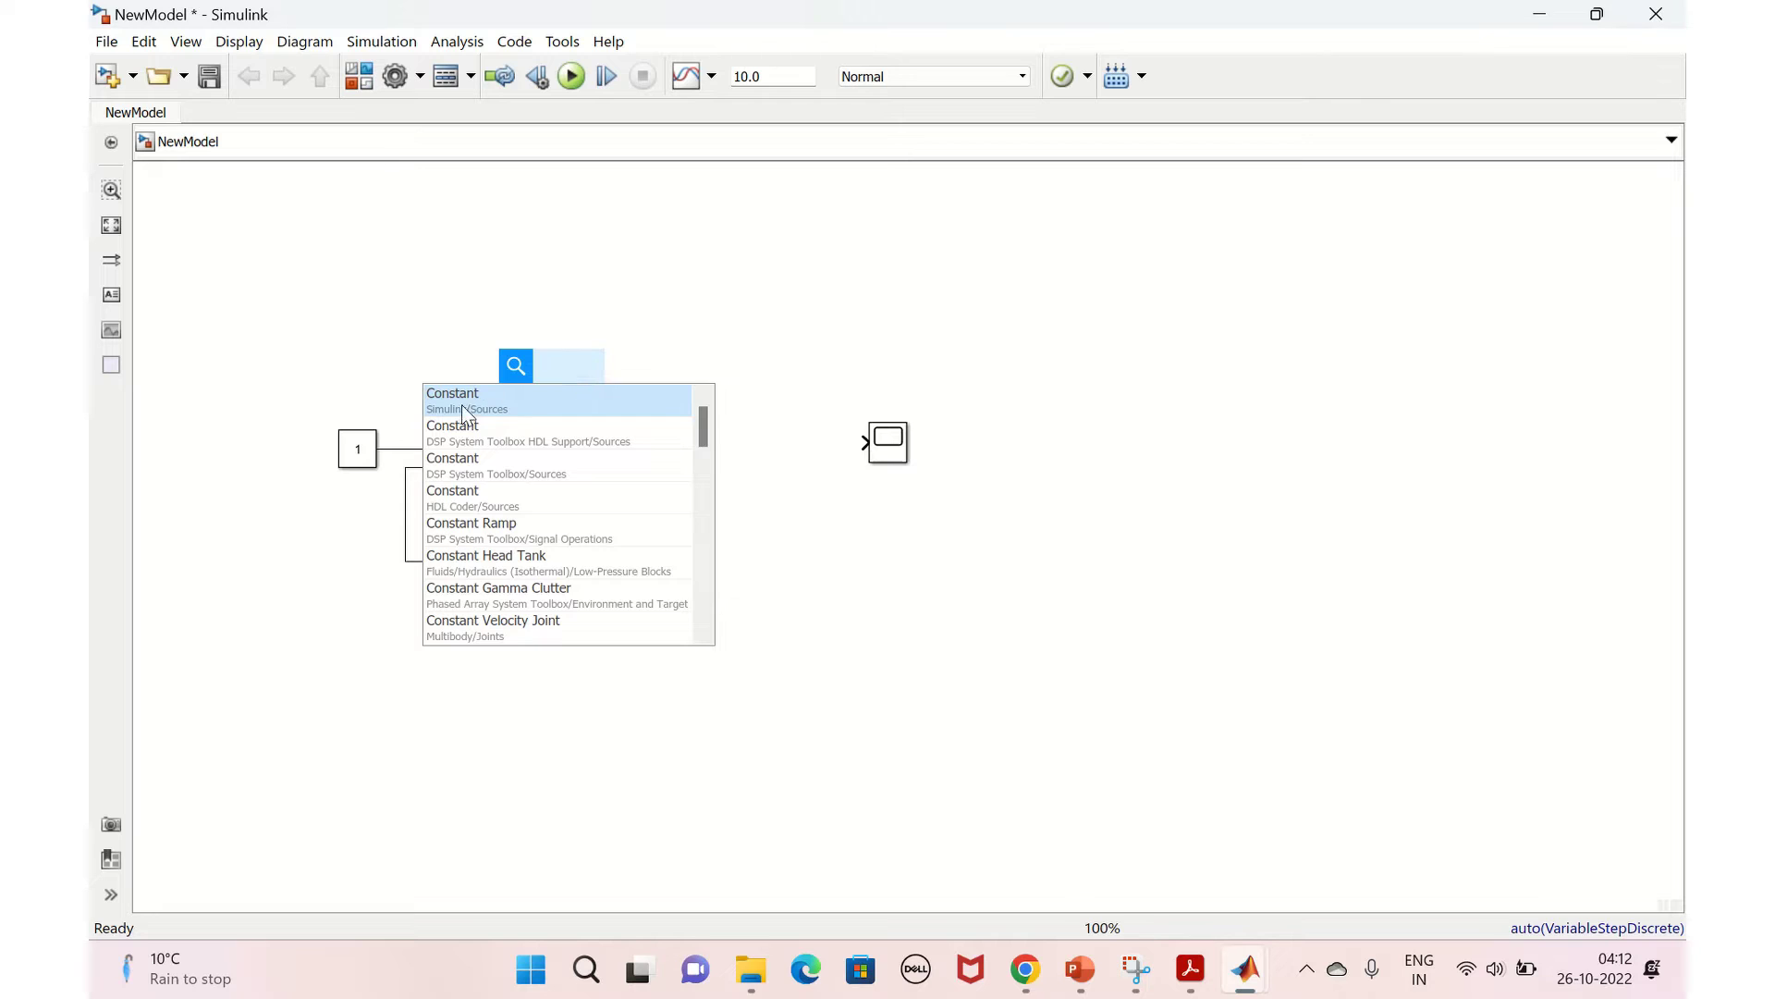
left_click(575, 394)
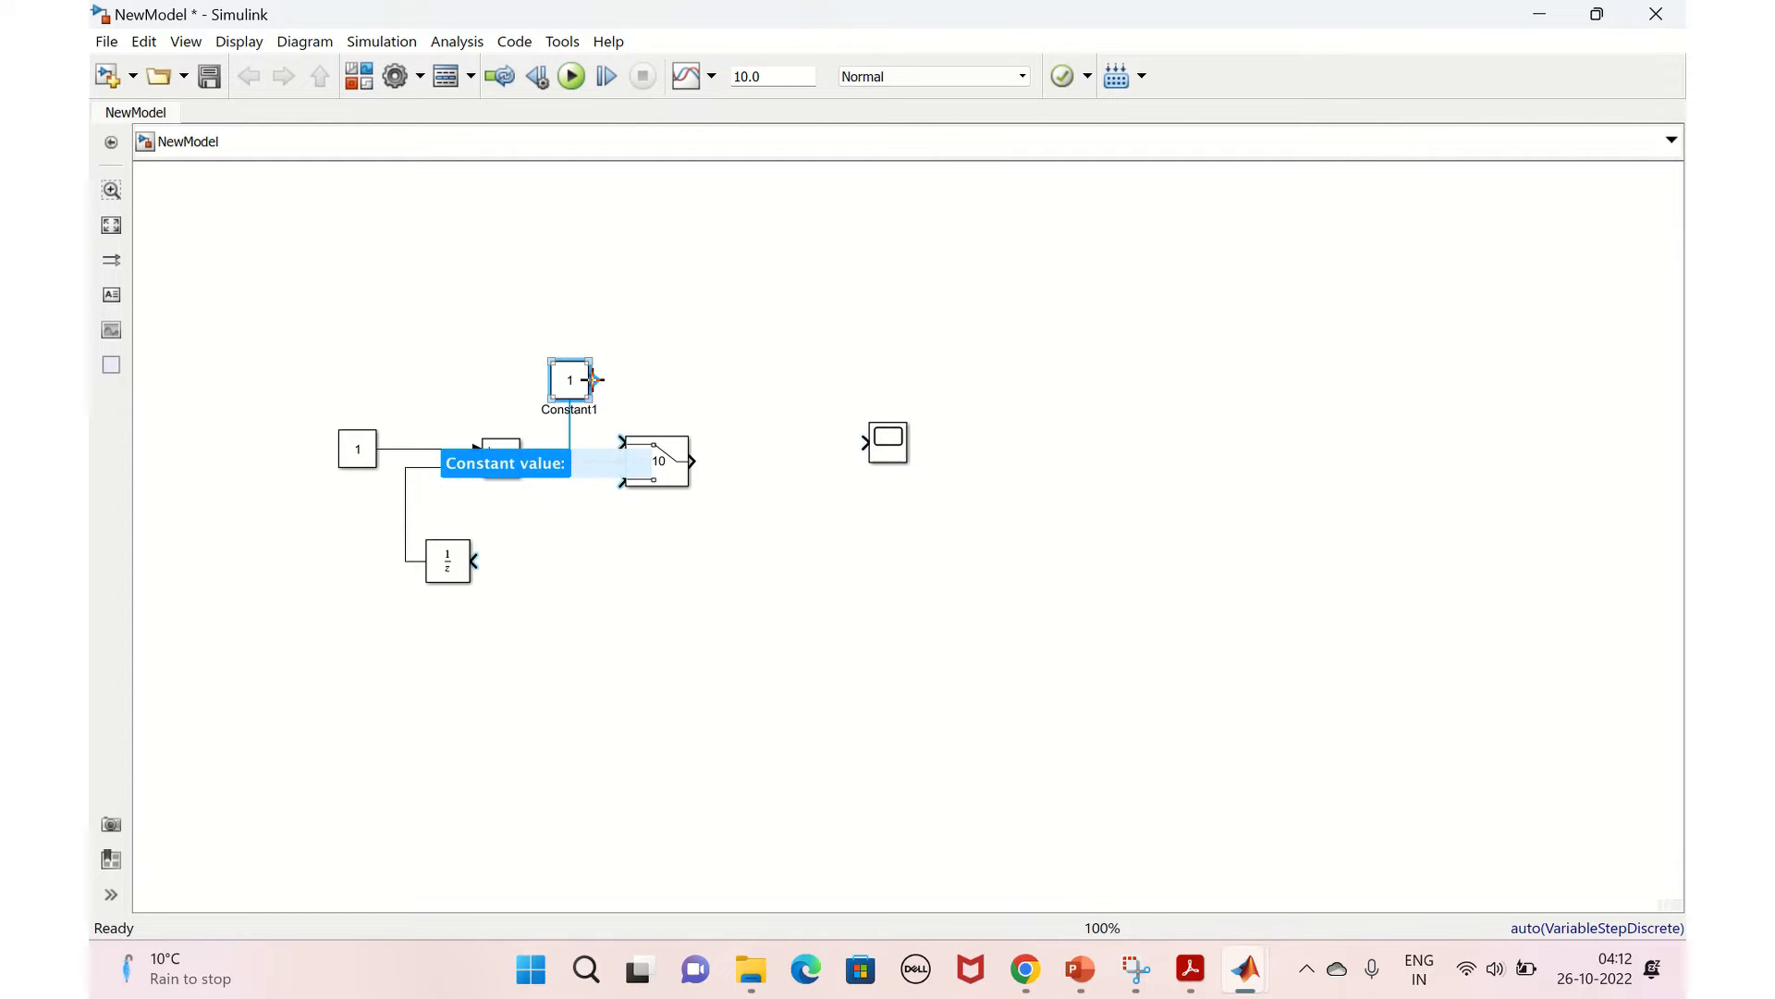
Step: Wire the new Constant and the Add output to the Switch's first and third inputs, and its output to the Scope and Unit Delay
left_click_drag(591, 379, 577, 460)
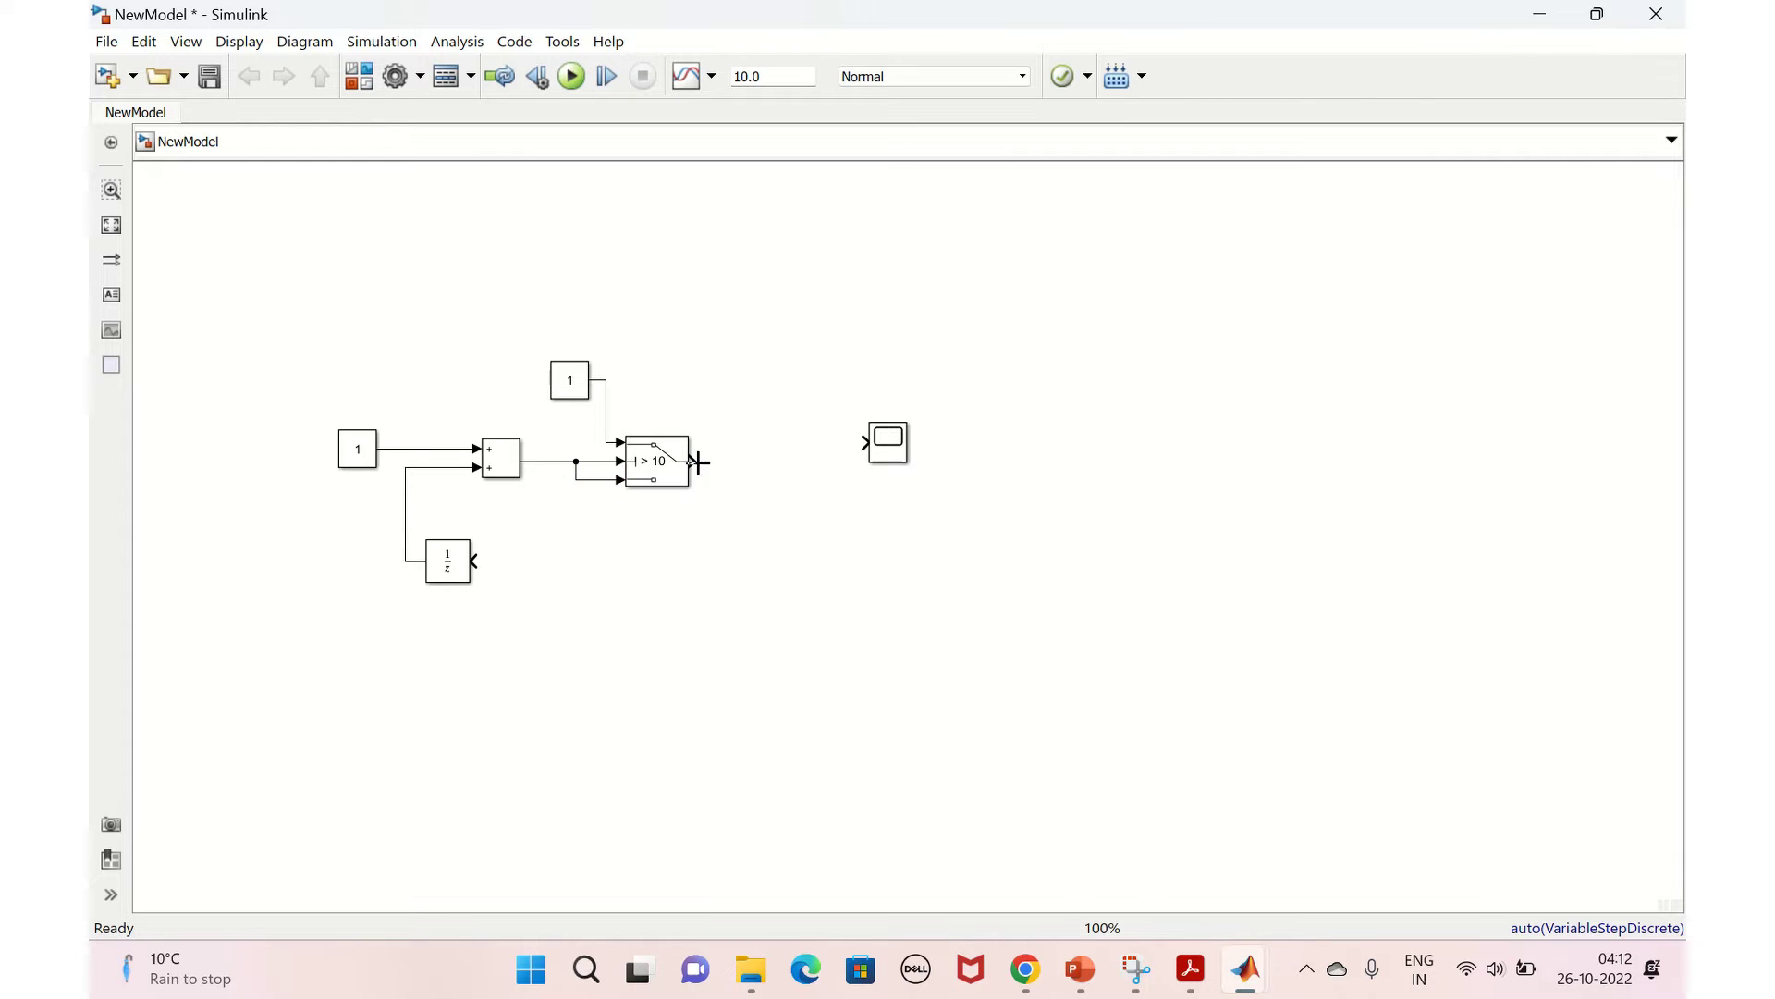
left_click_drag(695, 461, 862, 443)
left_click_drag(474, 561, 759, 461)
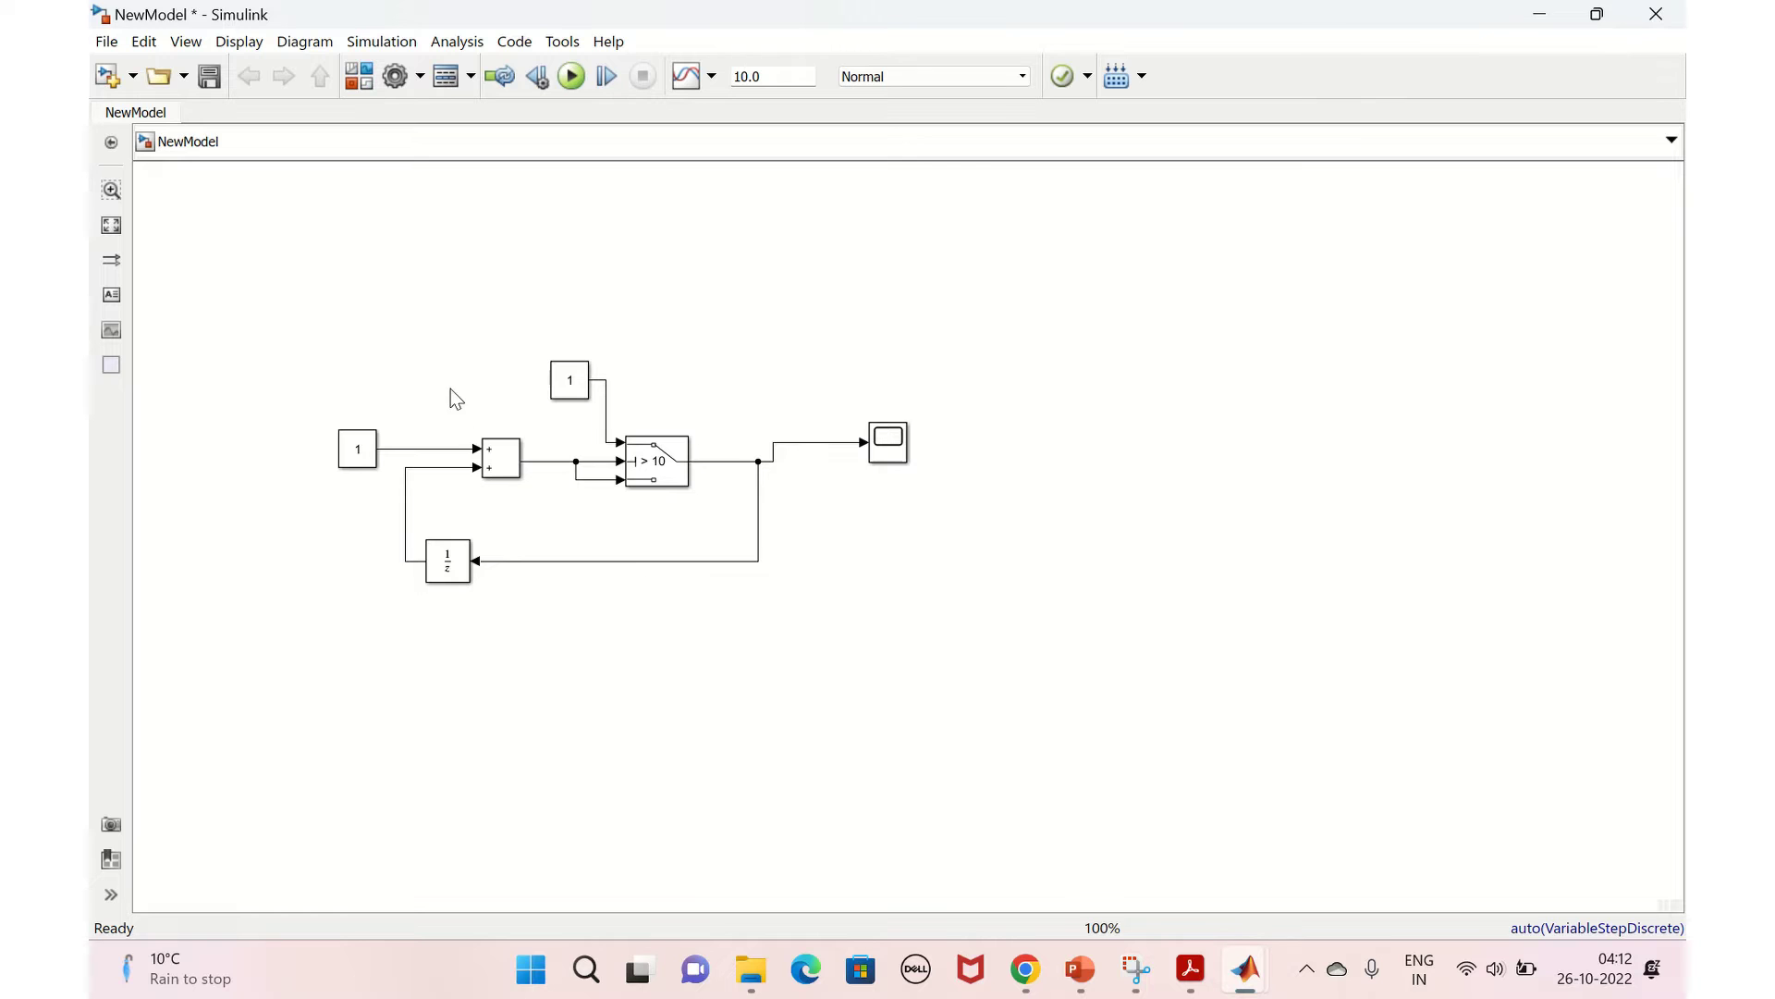
Step: Run the simulation and examine the counter's waveform on the Scope
left_click(572, 78)
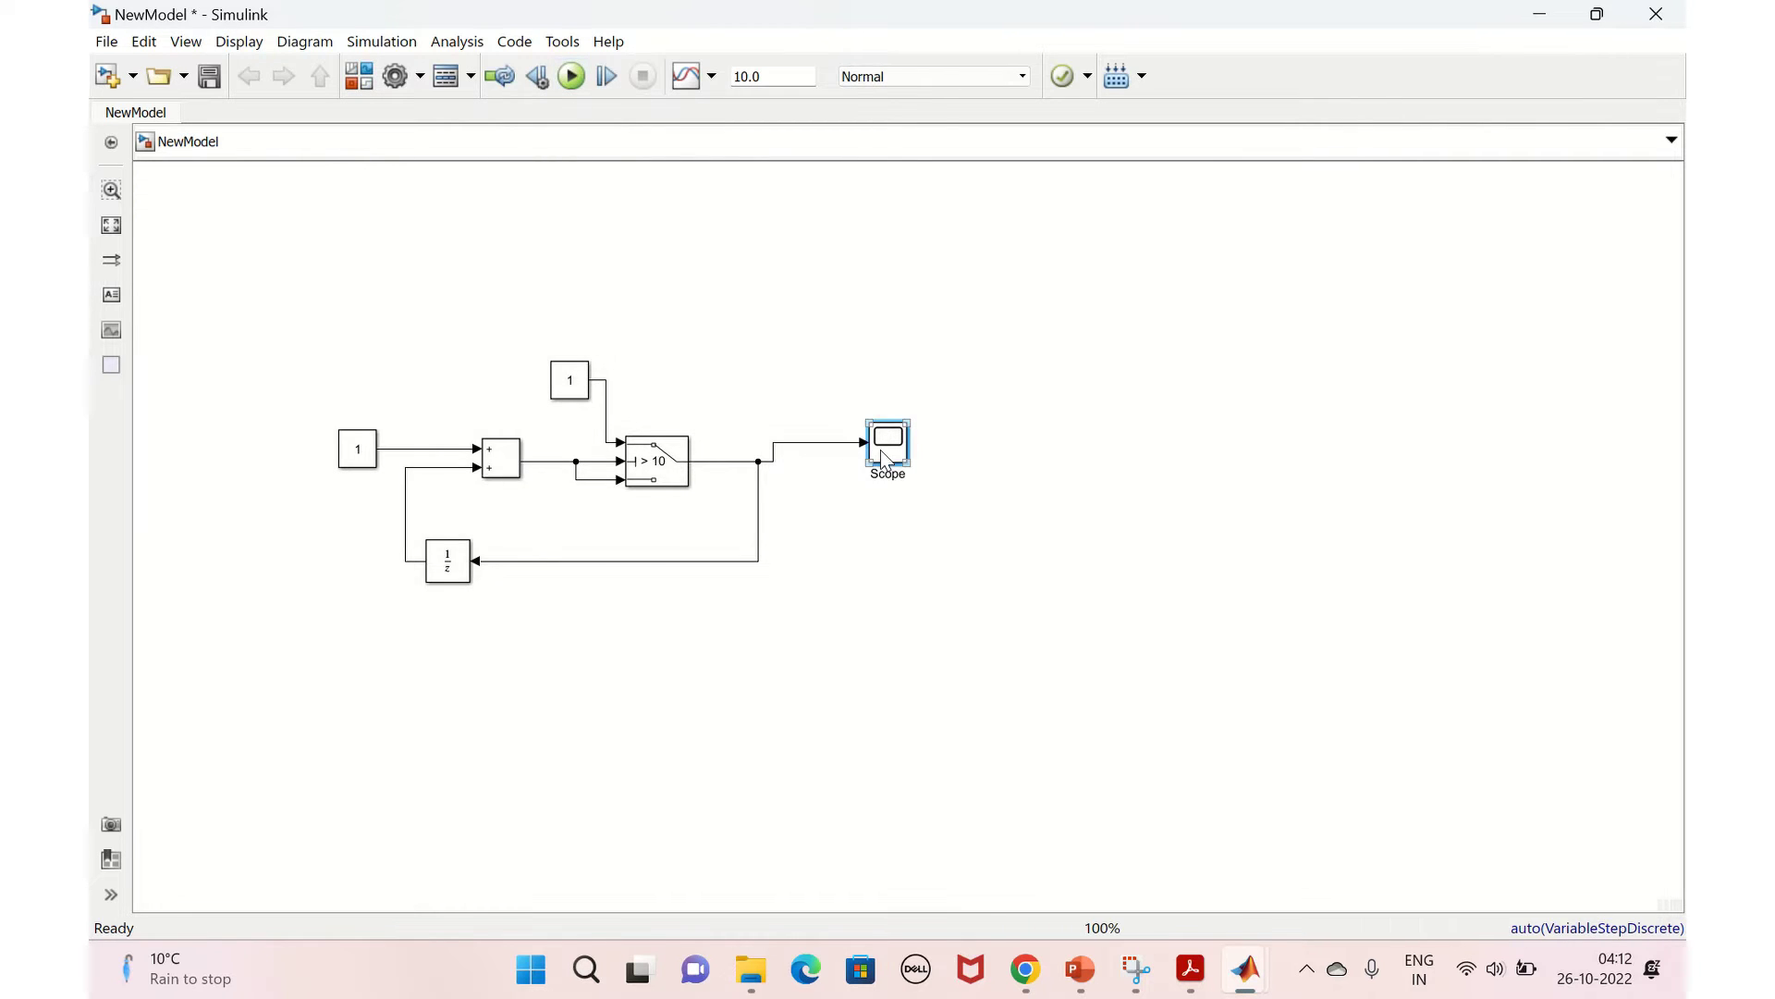
double_click(881, 450)
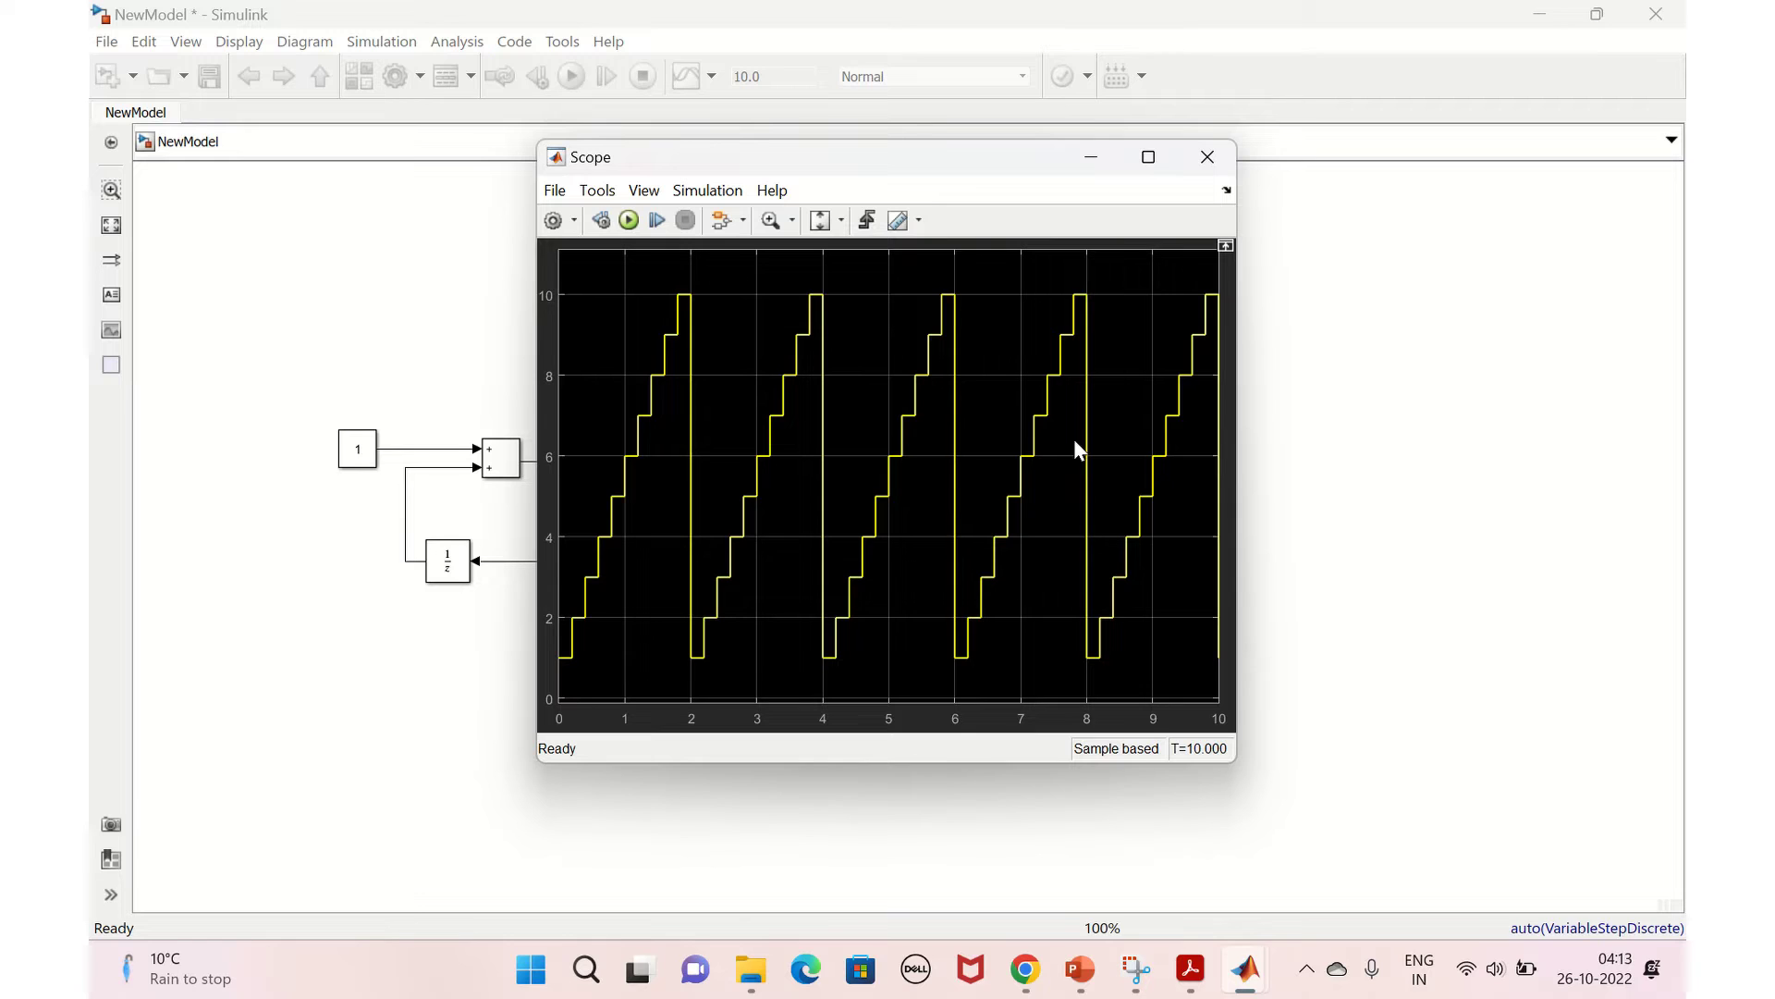
left_click(1208, 156)
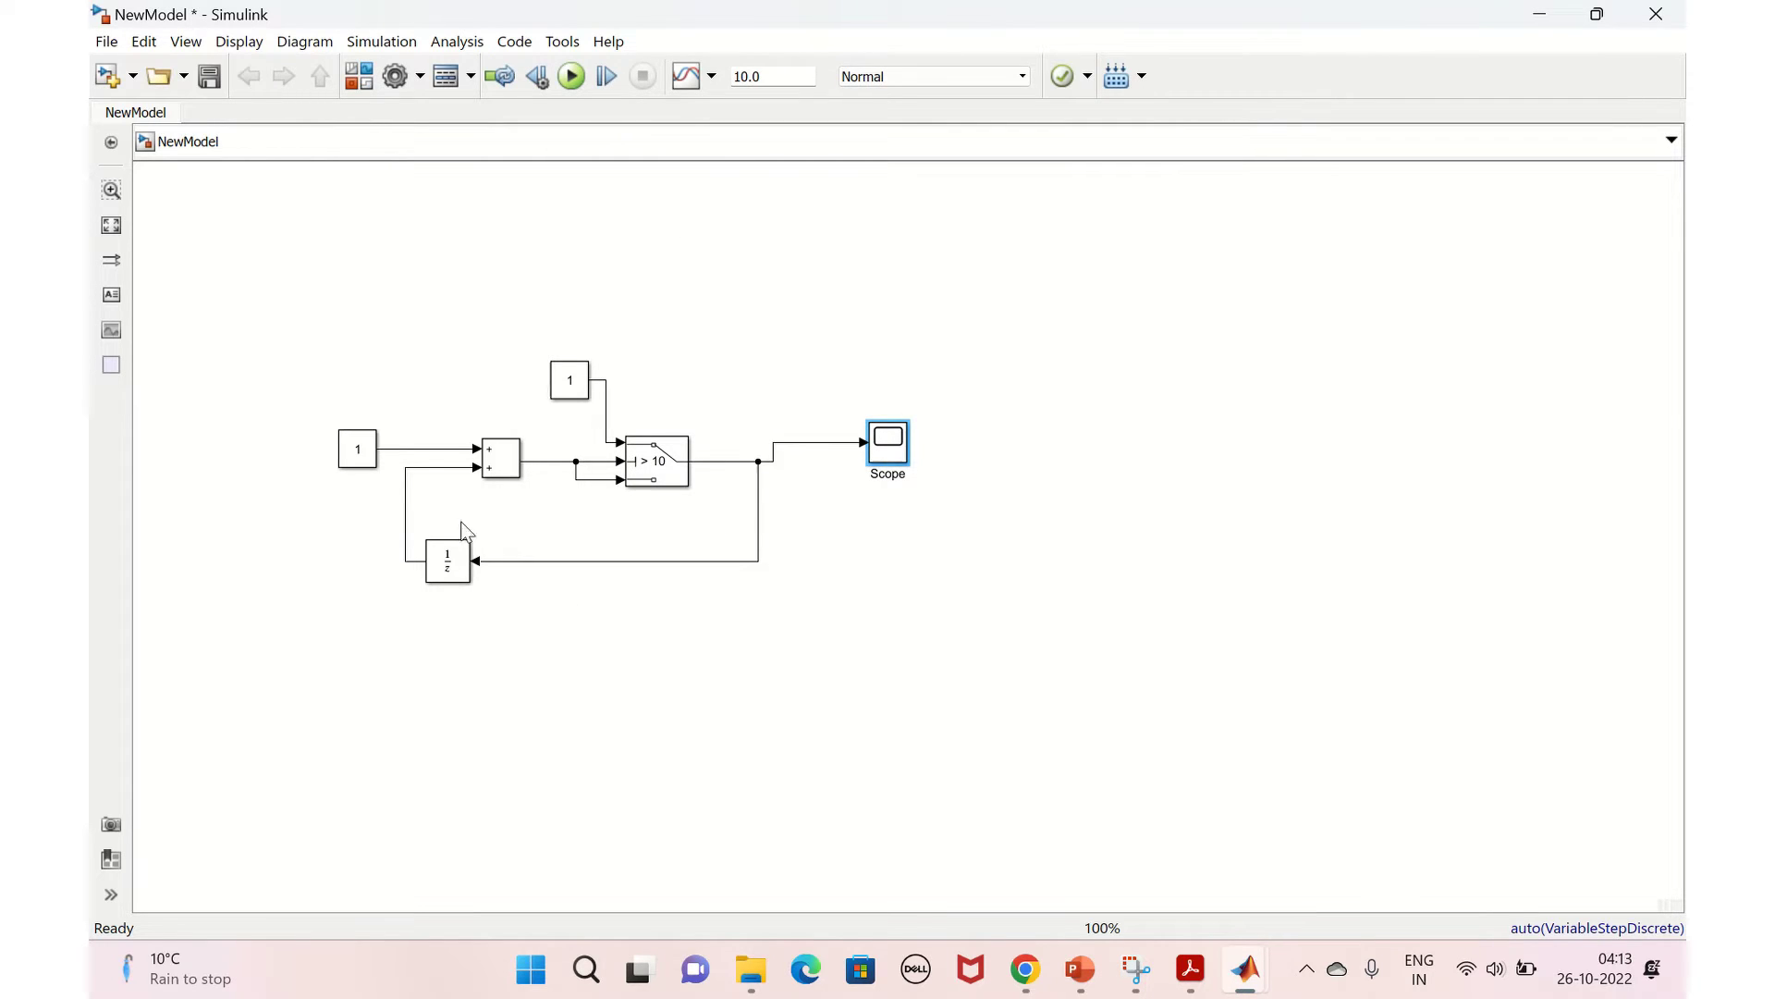
Step: Set the Add block's list of signs to -+ so the Constant is subtracted
double_click(501, 462)
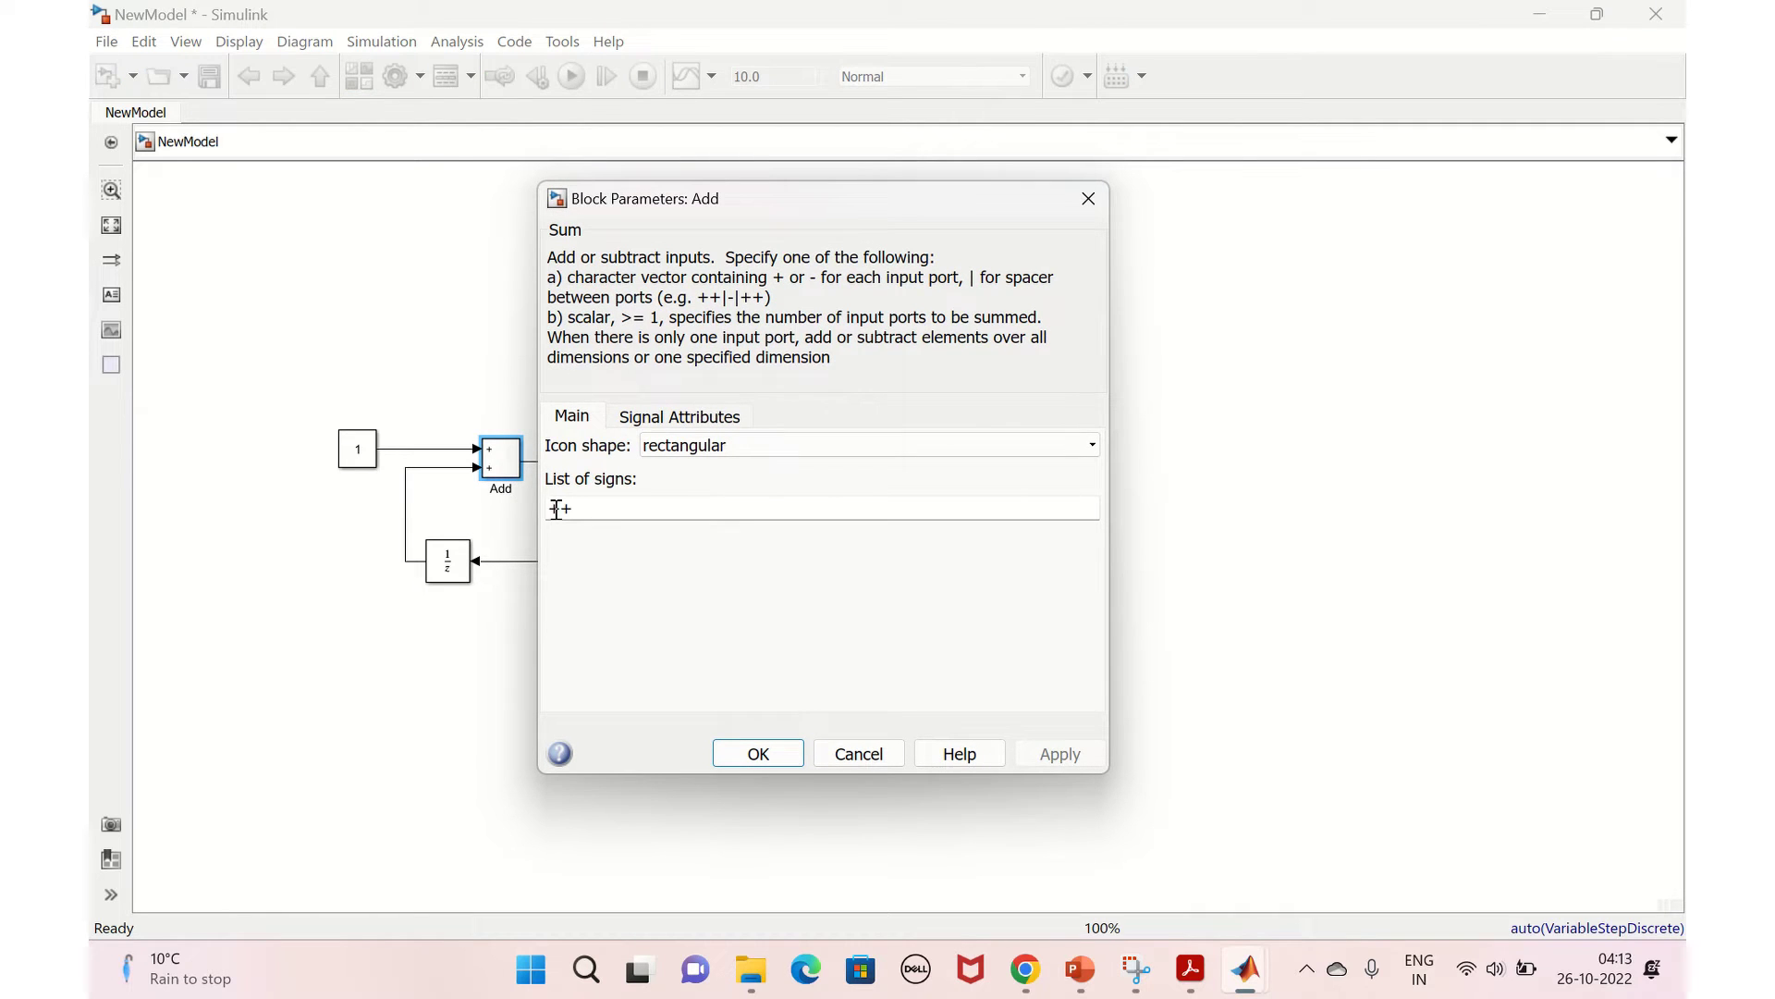
double_click(560, 508)
type("++")
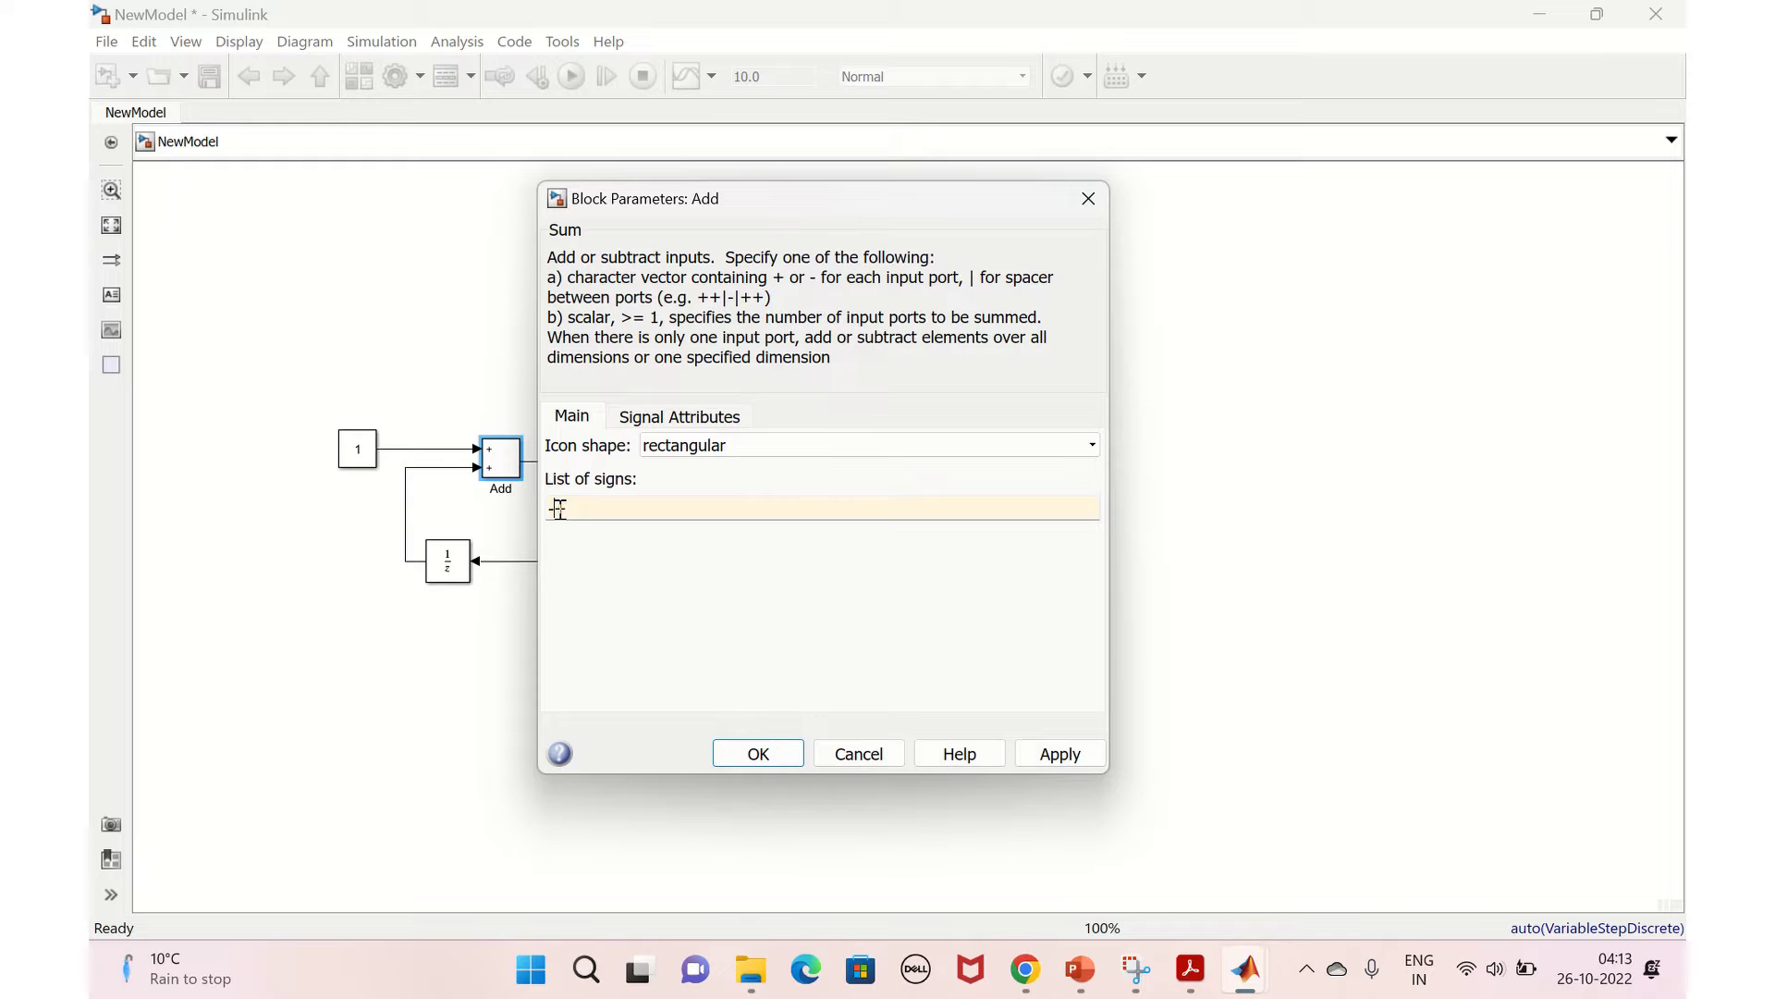
left_click(1060, 756)
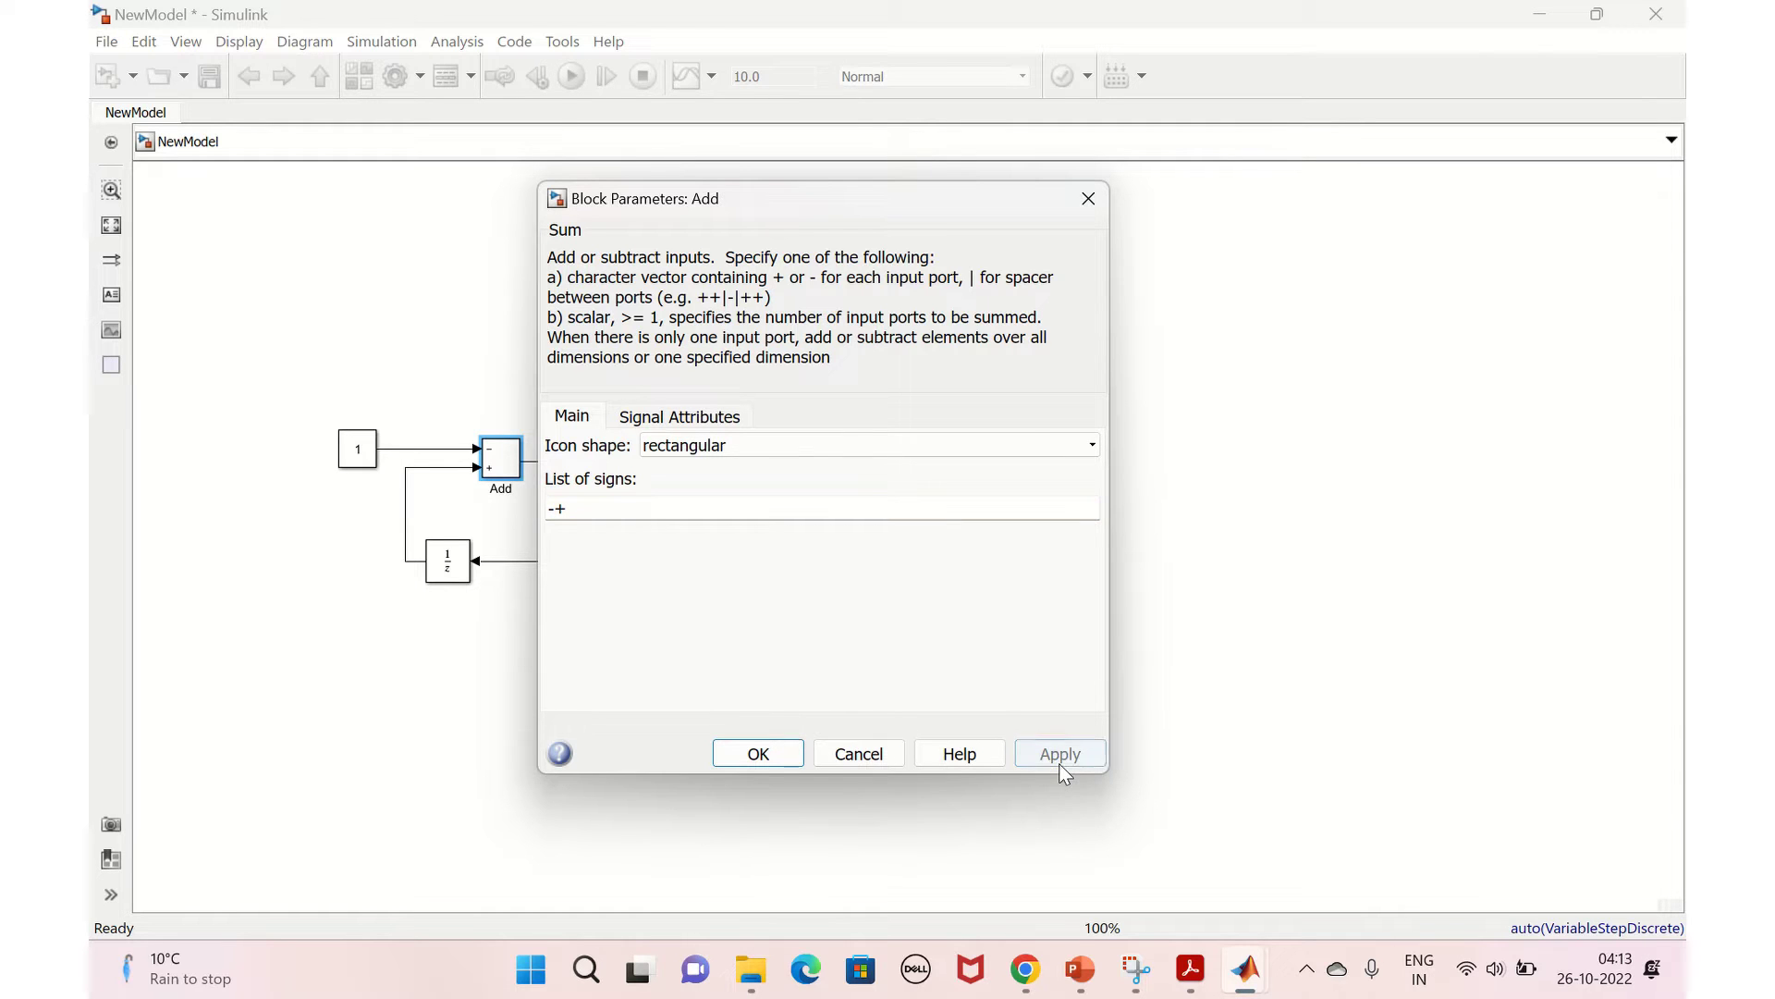
left_click(754, 760)
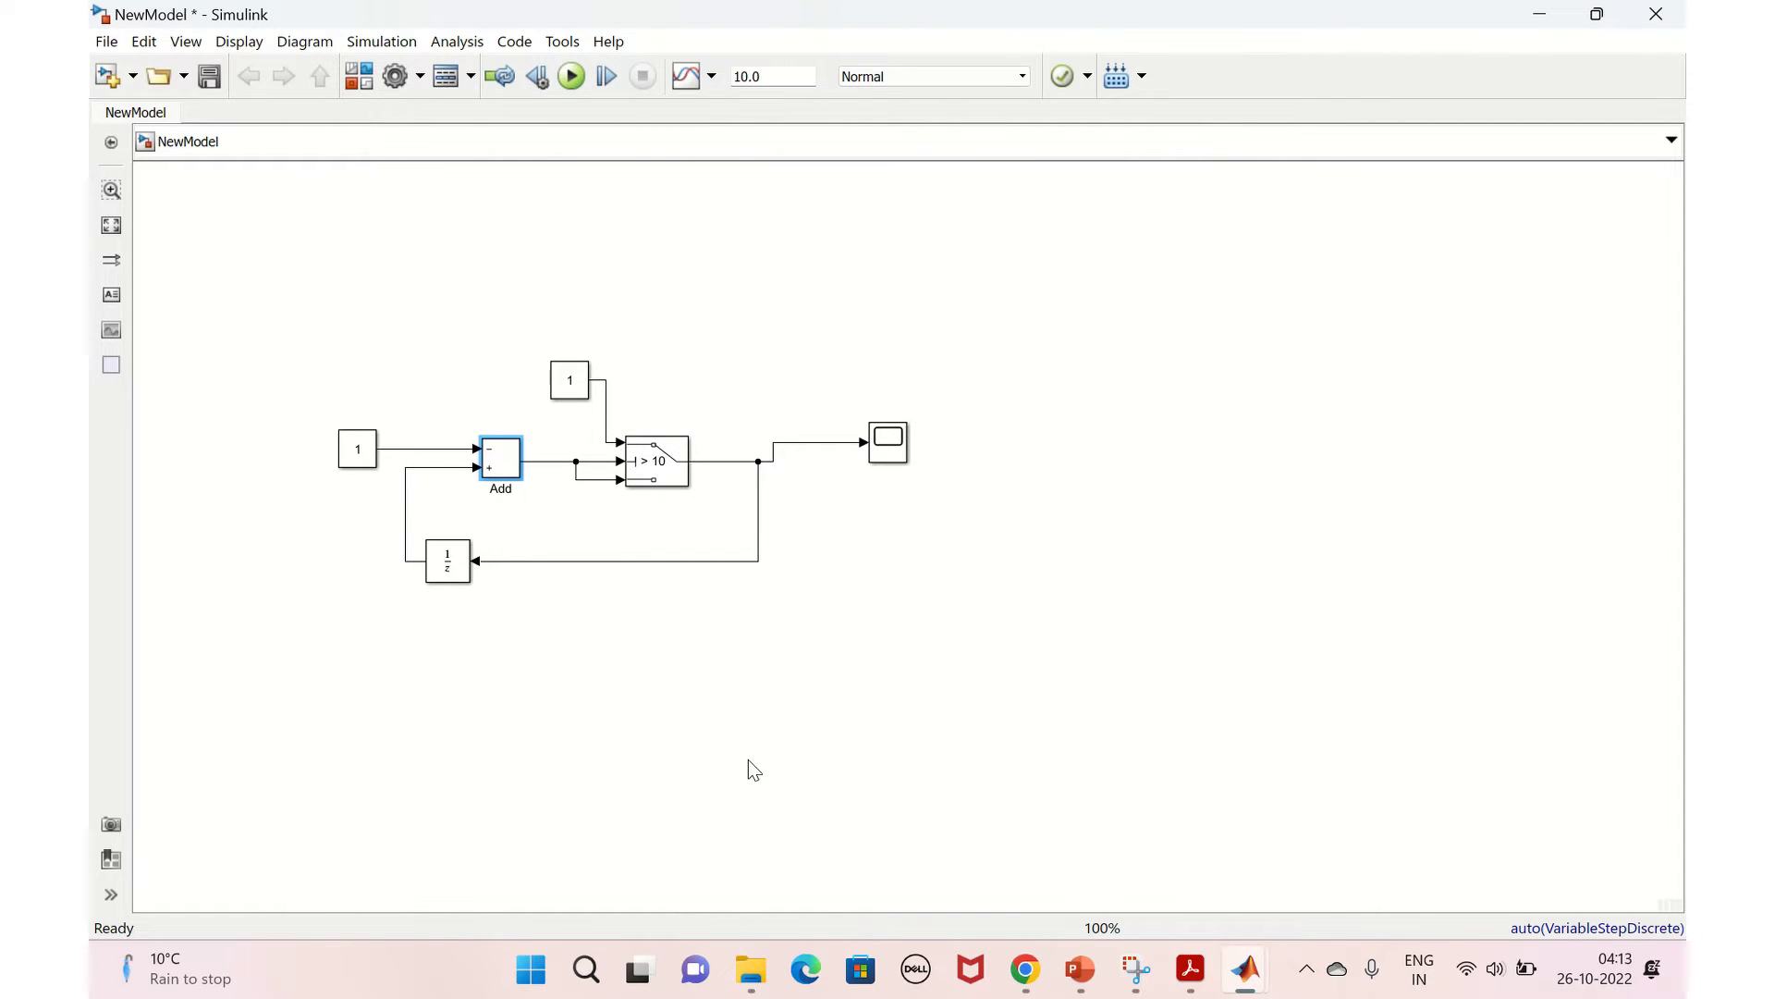
Step: Move the Switch's Constant block below the Add output line and set its constant value to 10
left_click(565, 382)
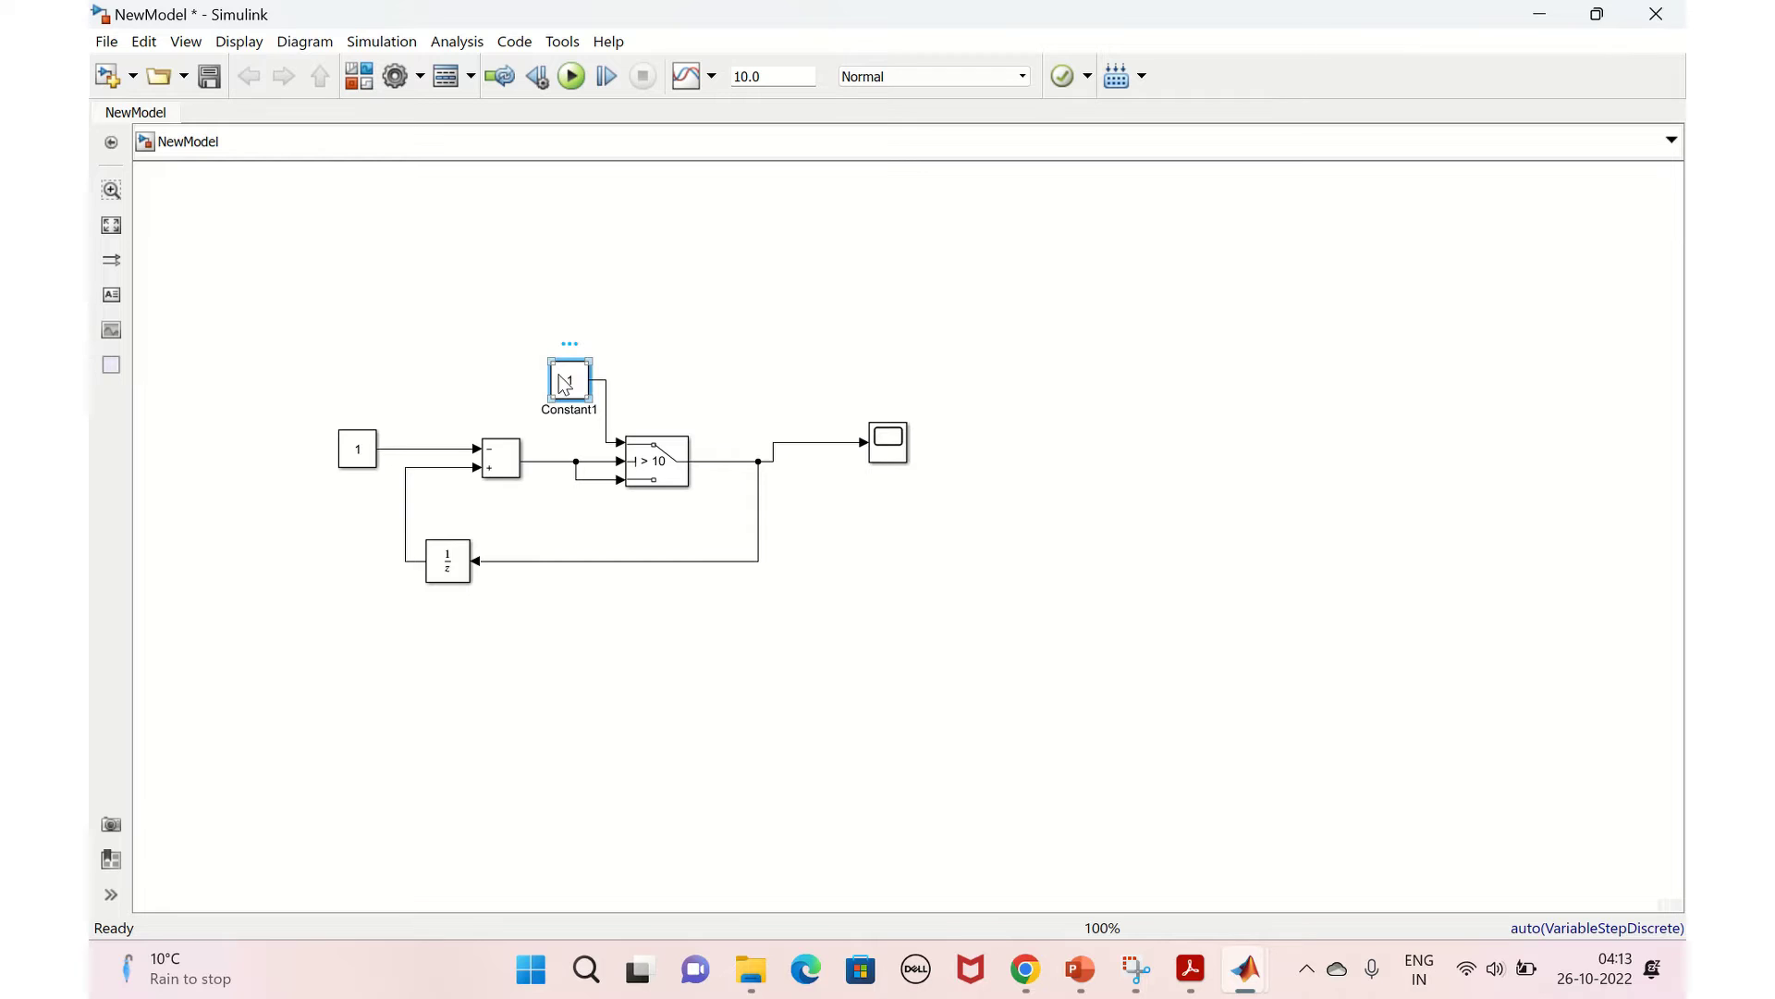
key("Delete")
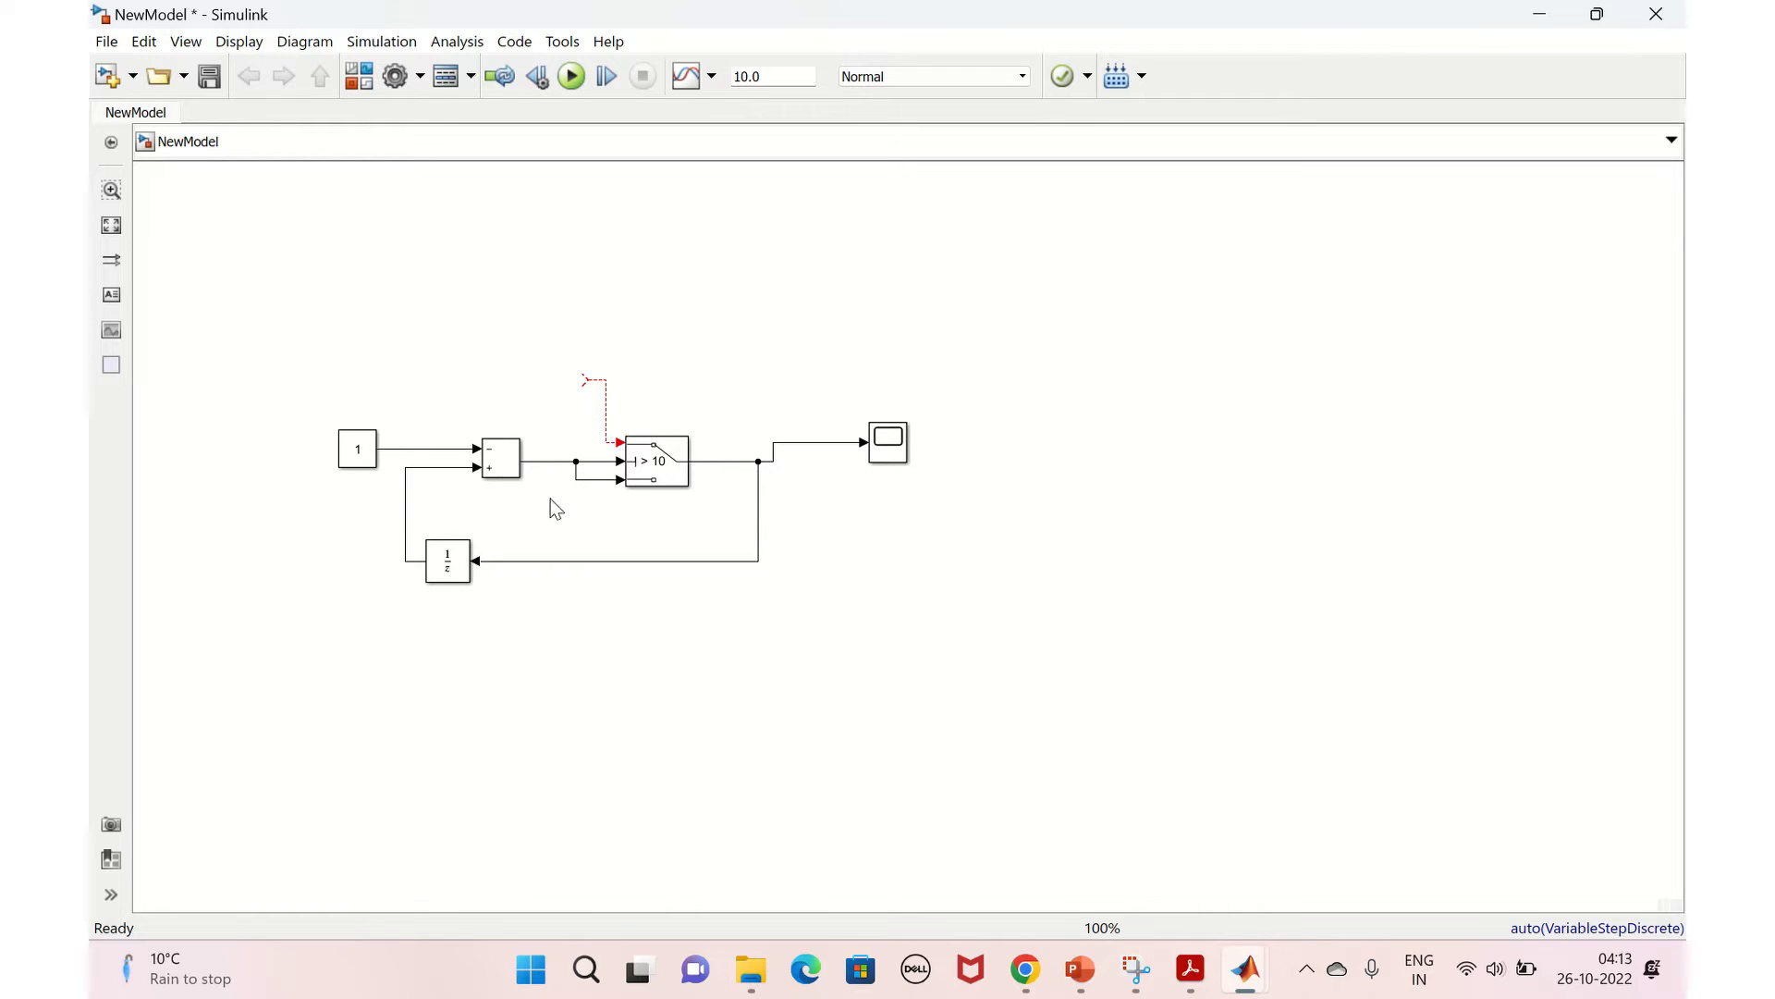
key("ctrl+v")
double_click(563, 525)
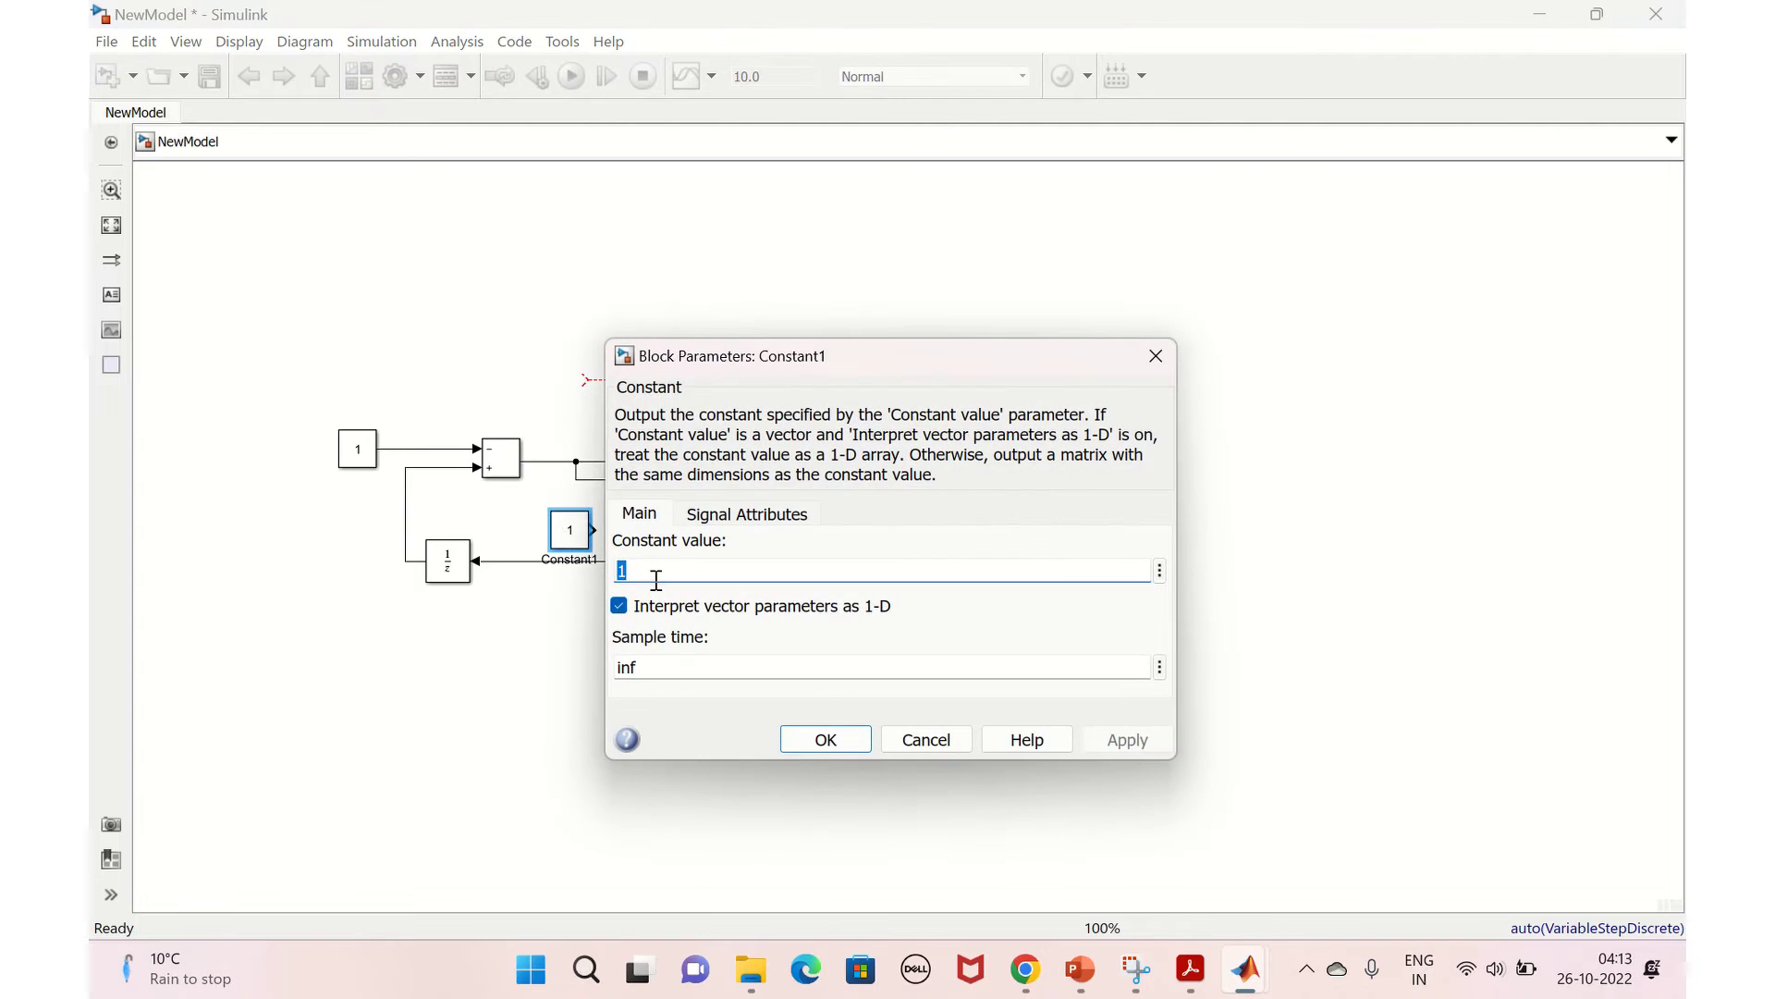
type("10")
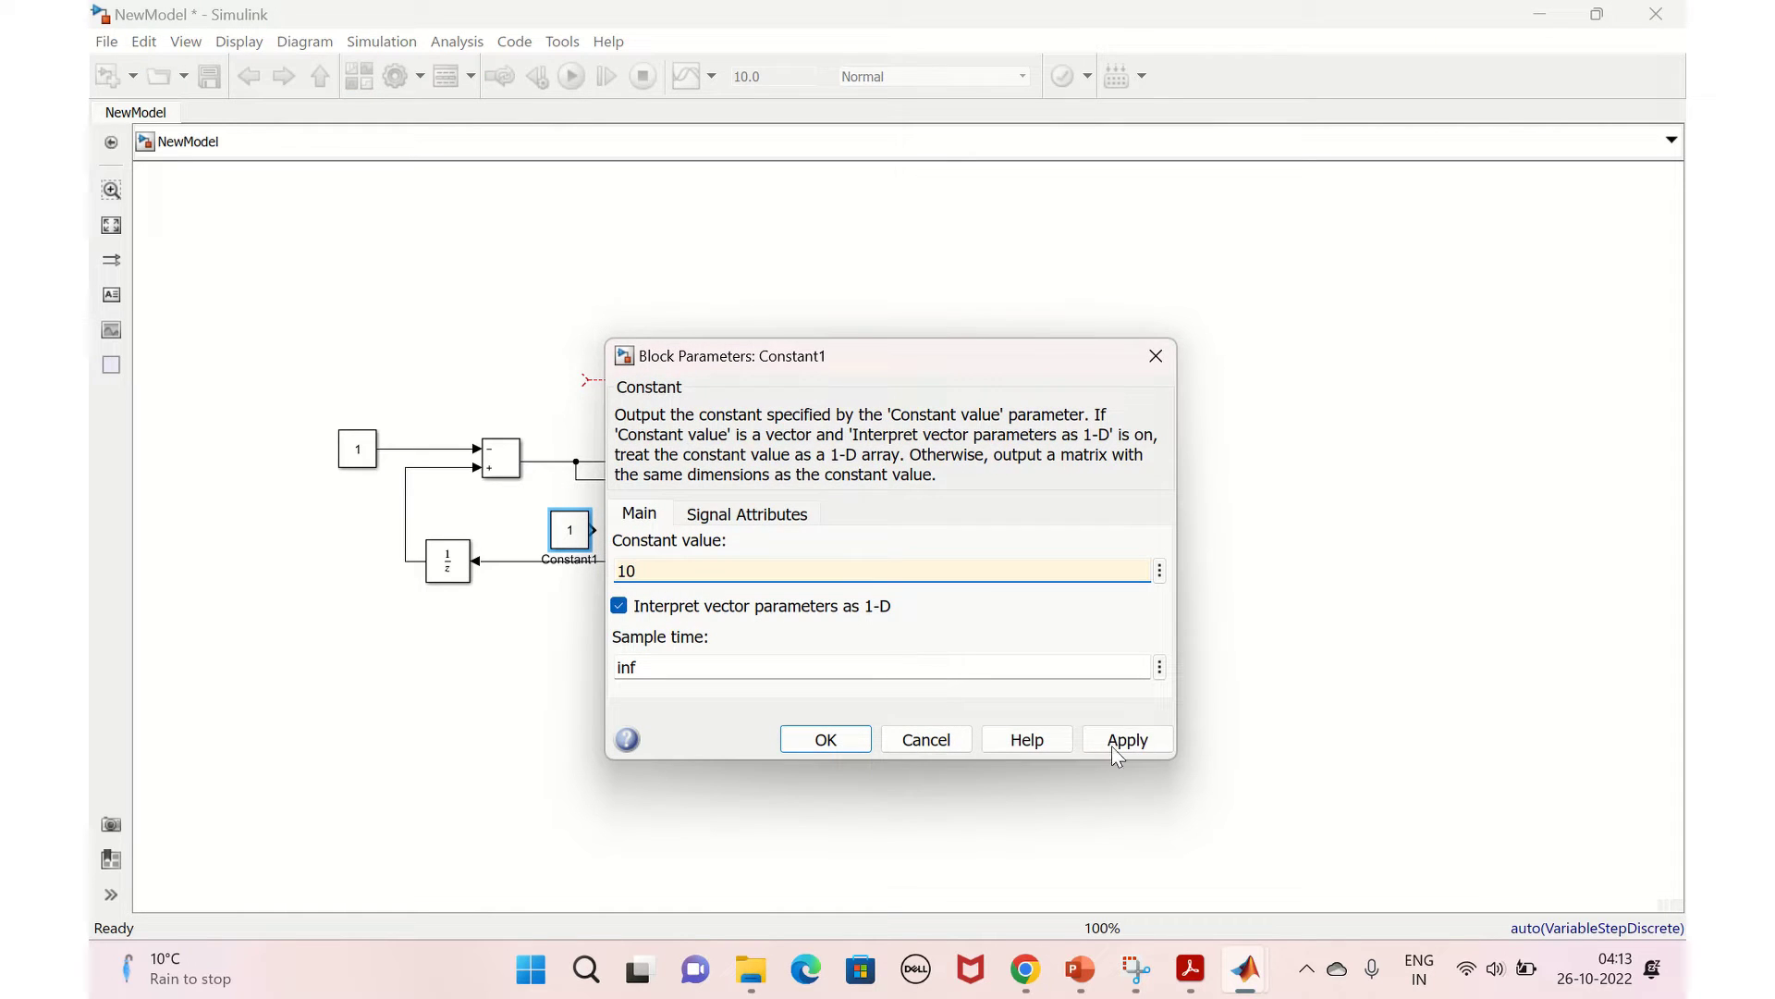
left_click(1116, 757)
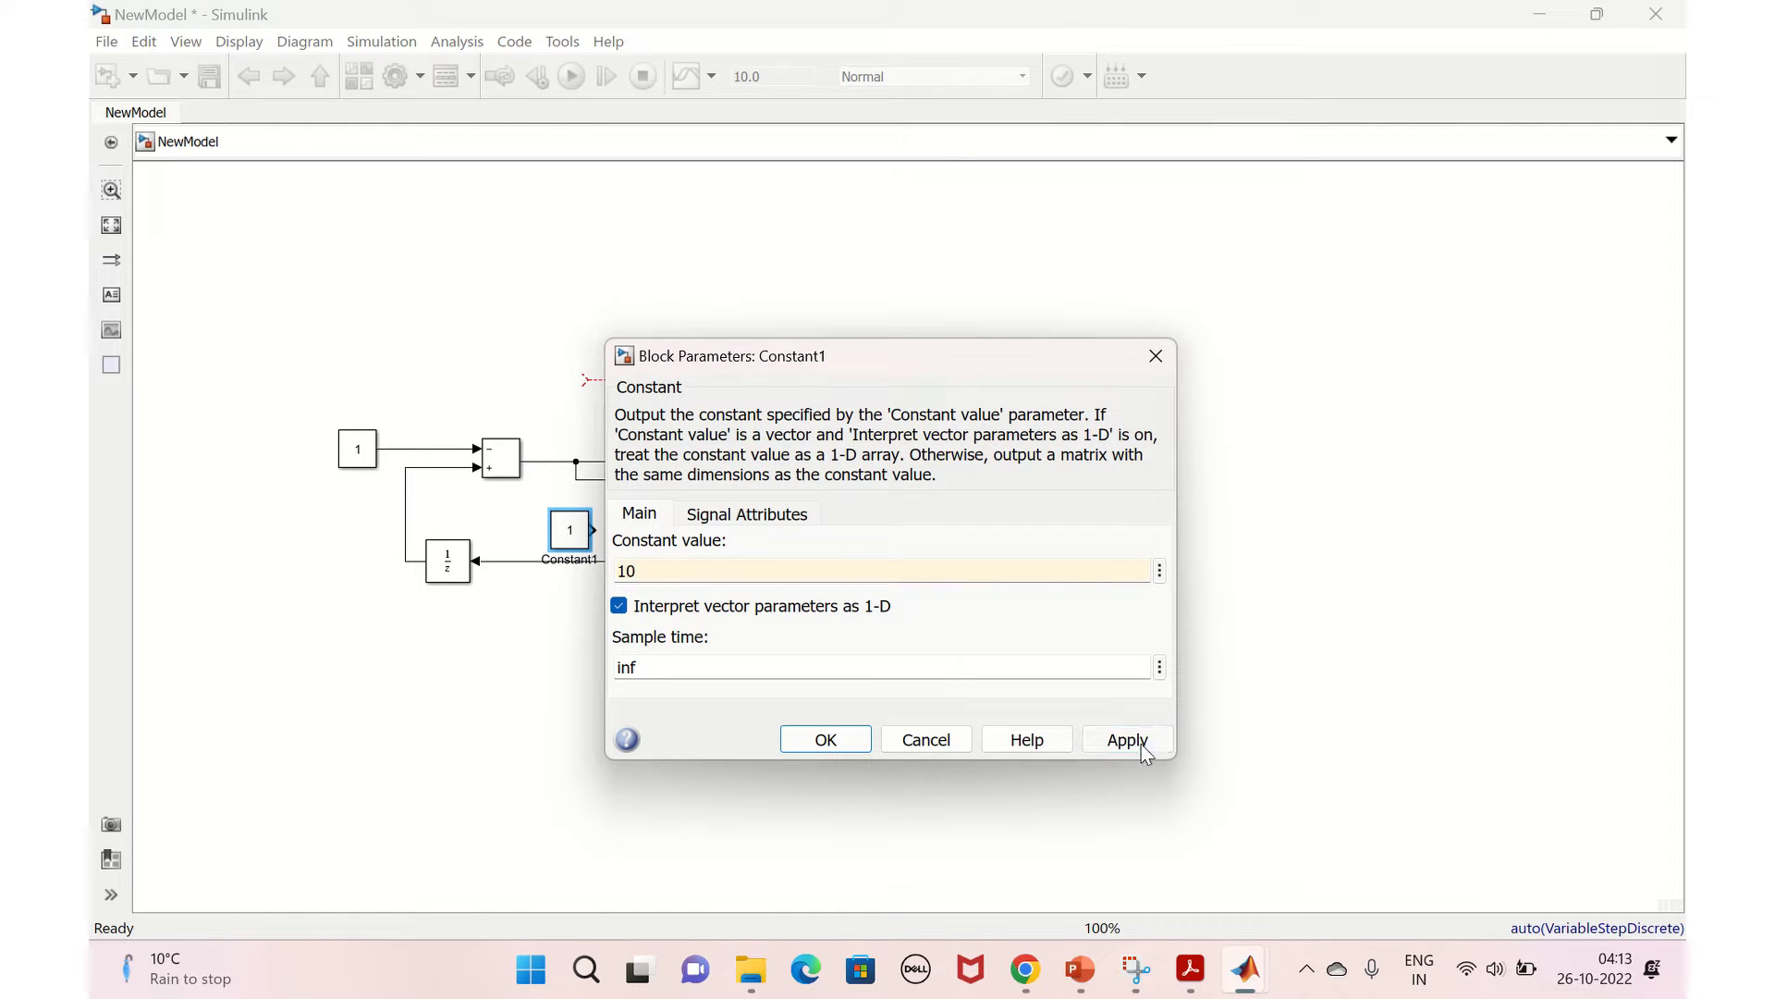
left_click(827, 749)
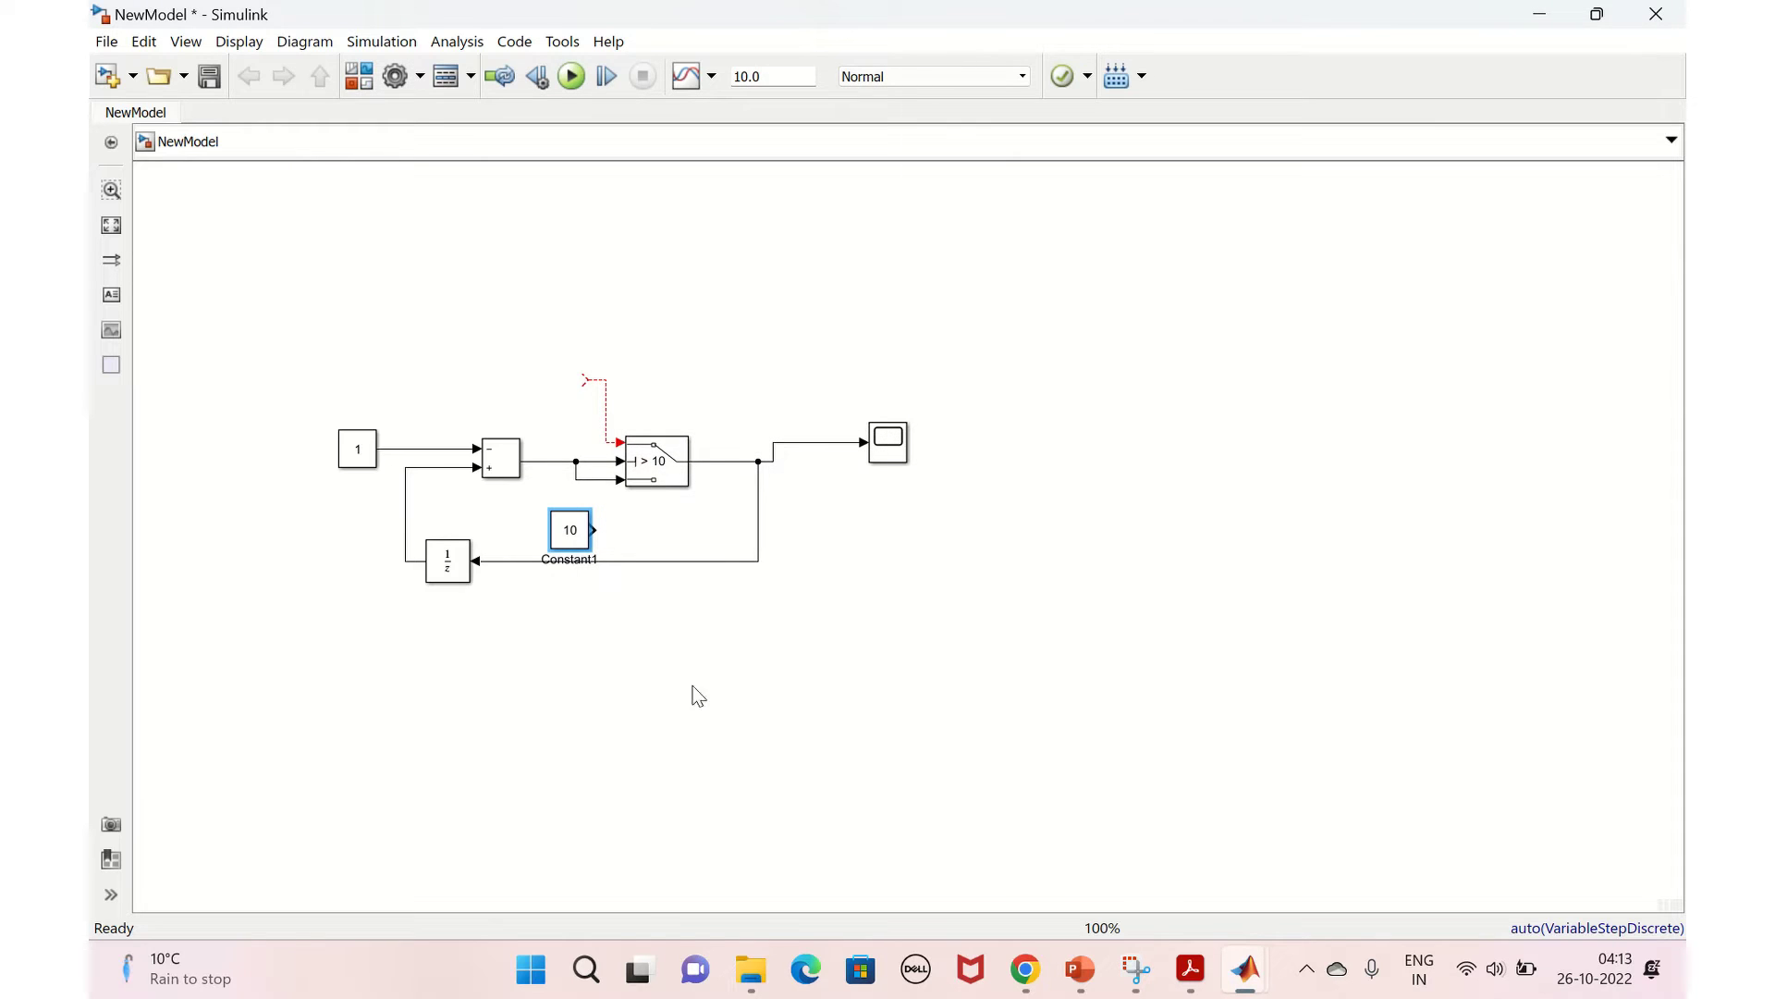
Step: Set the Switch block's threshold to 0
double_click(652, 467)
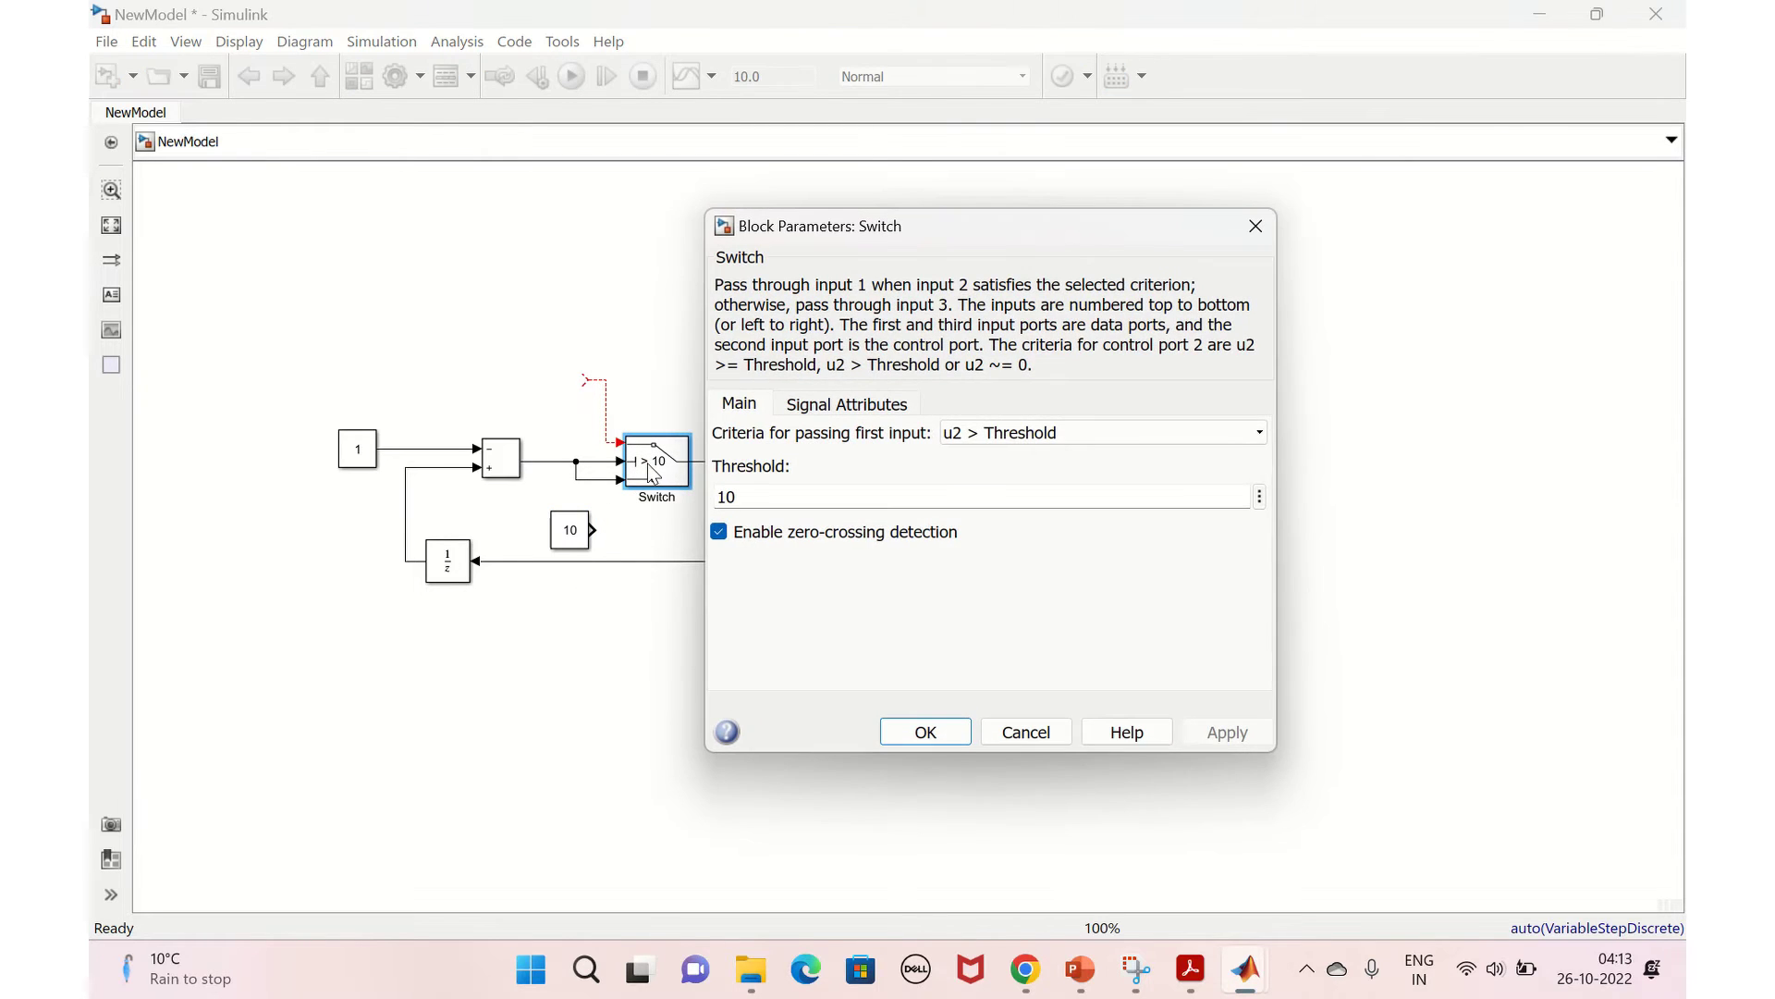
double_click(768, 499)
type("0")
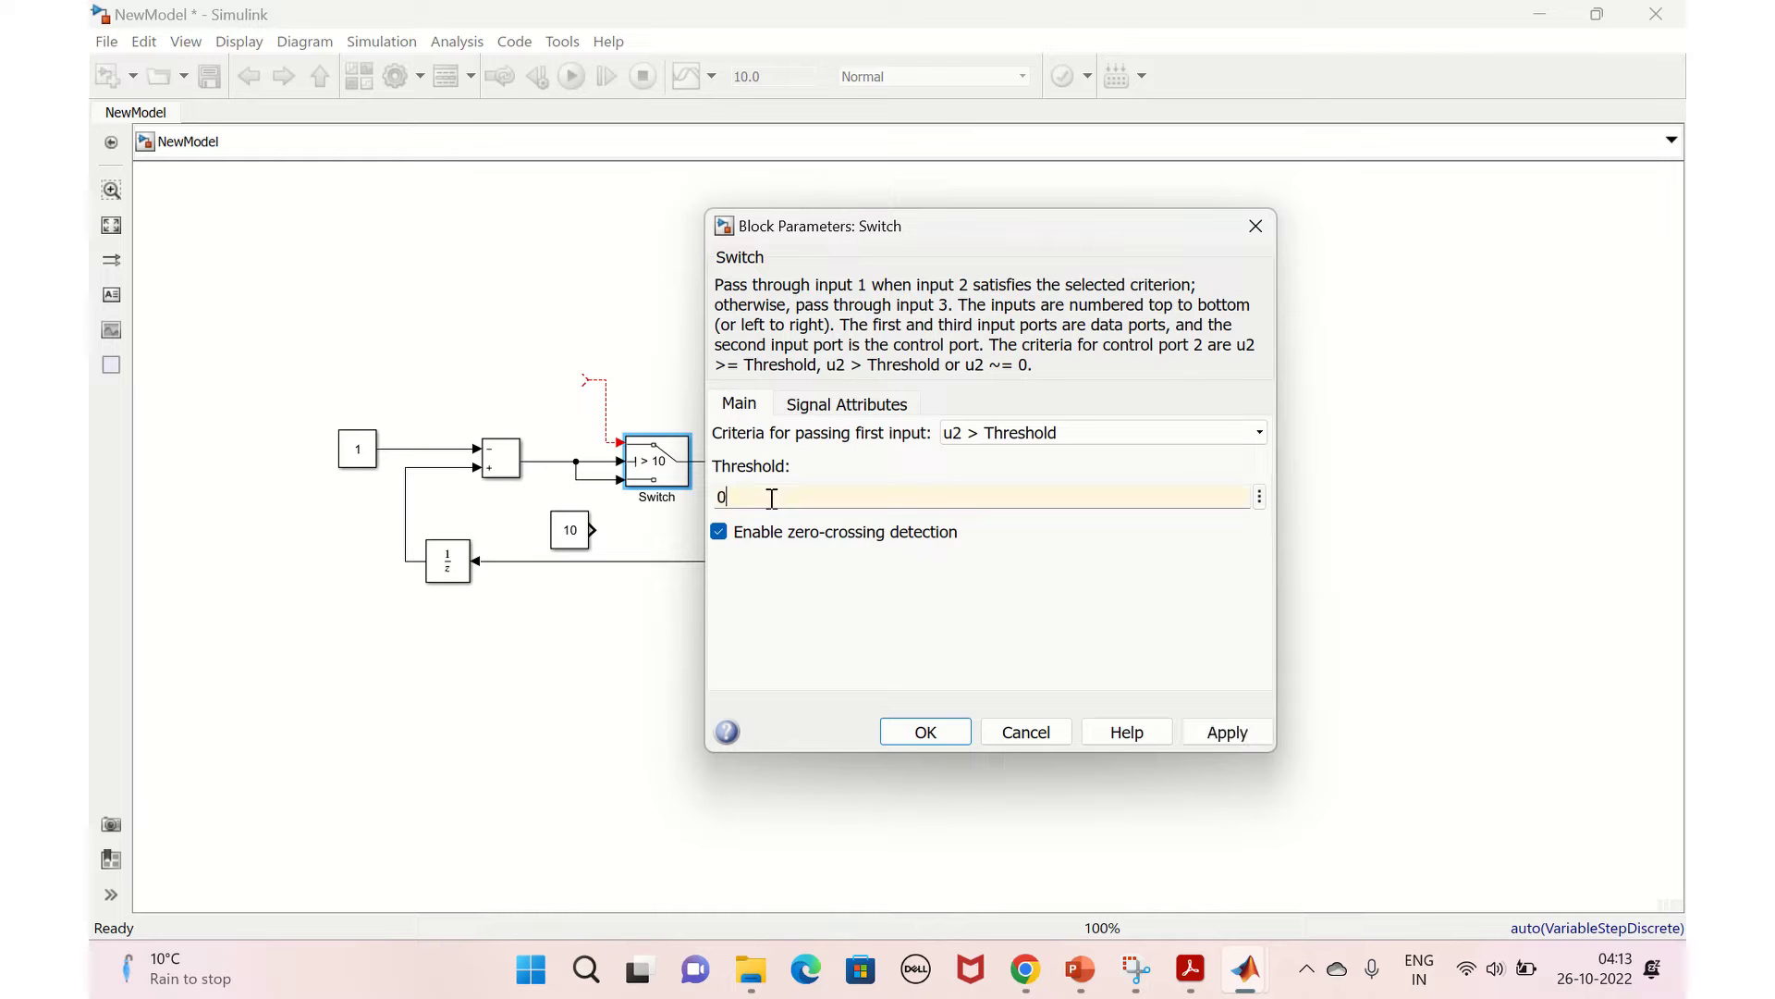
left_click(1240, 736)
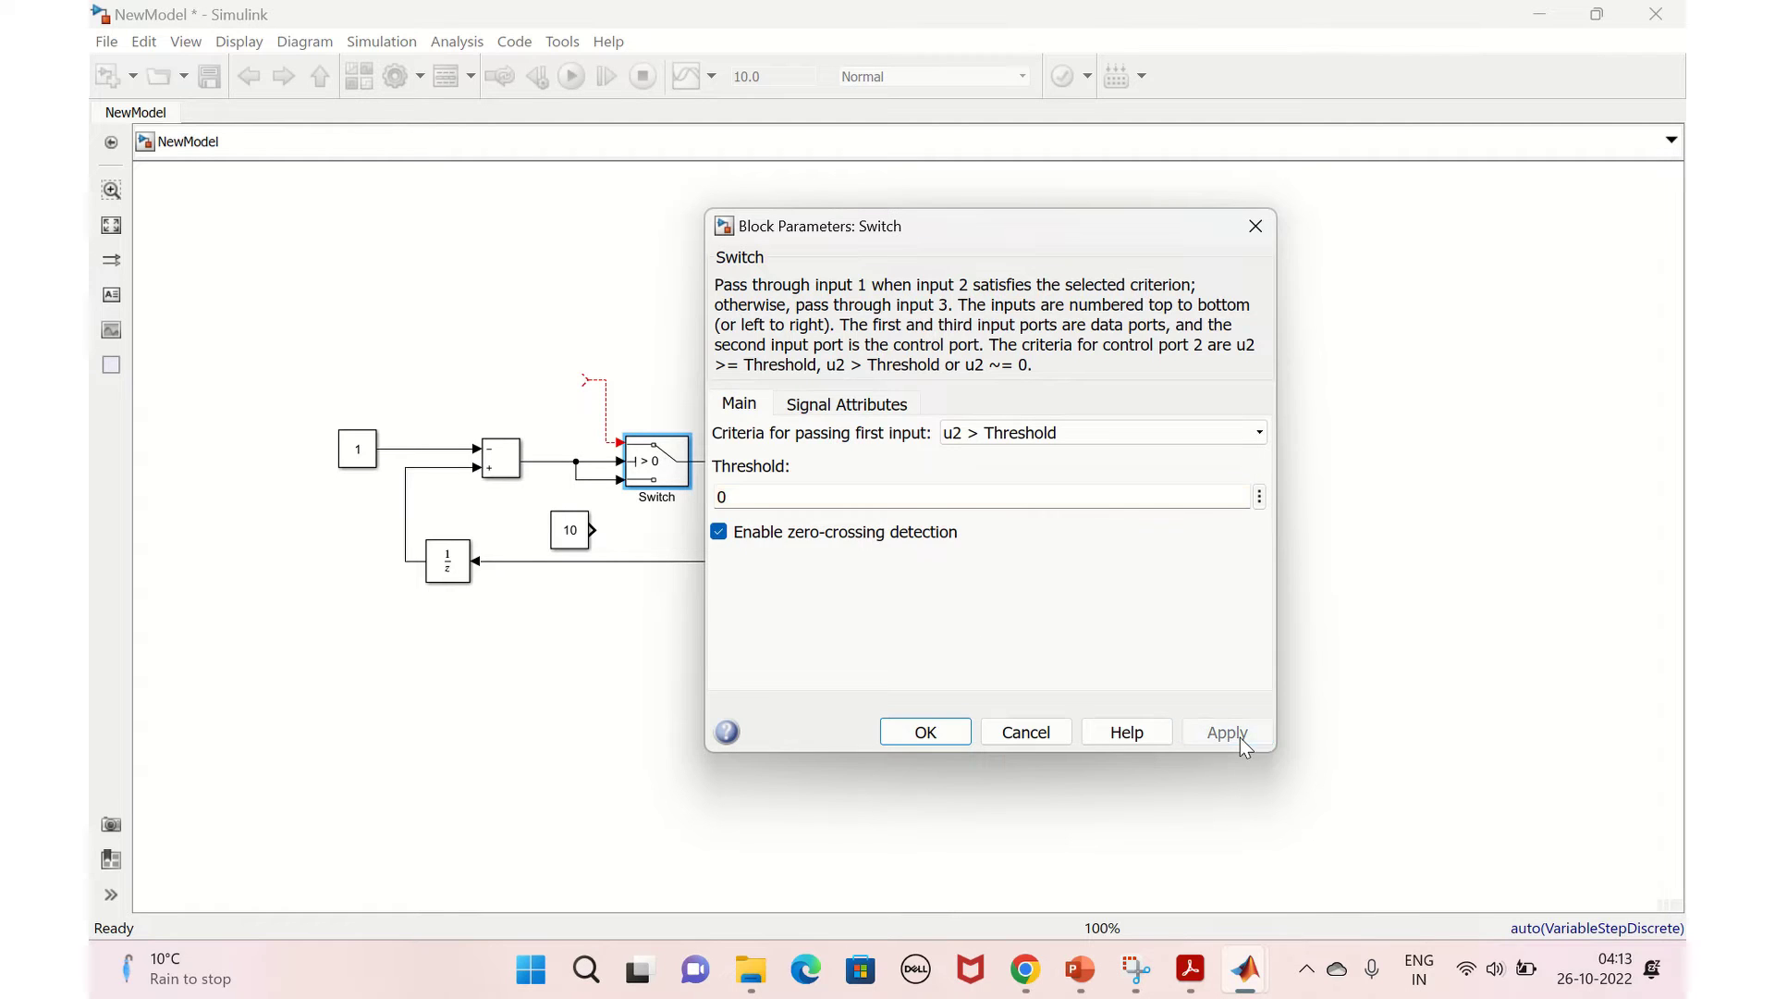
left_click(926, 734)
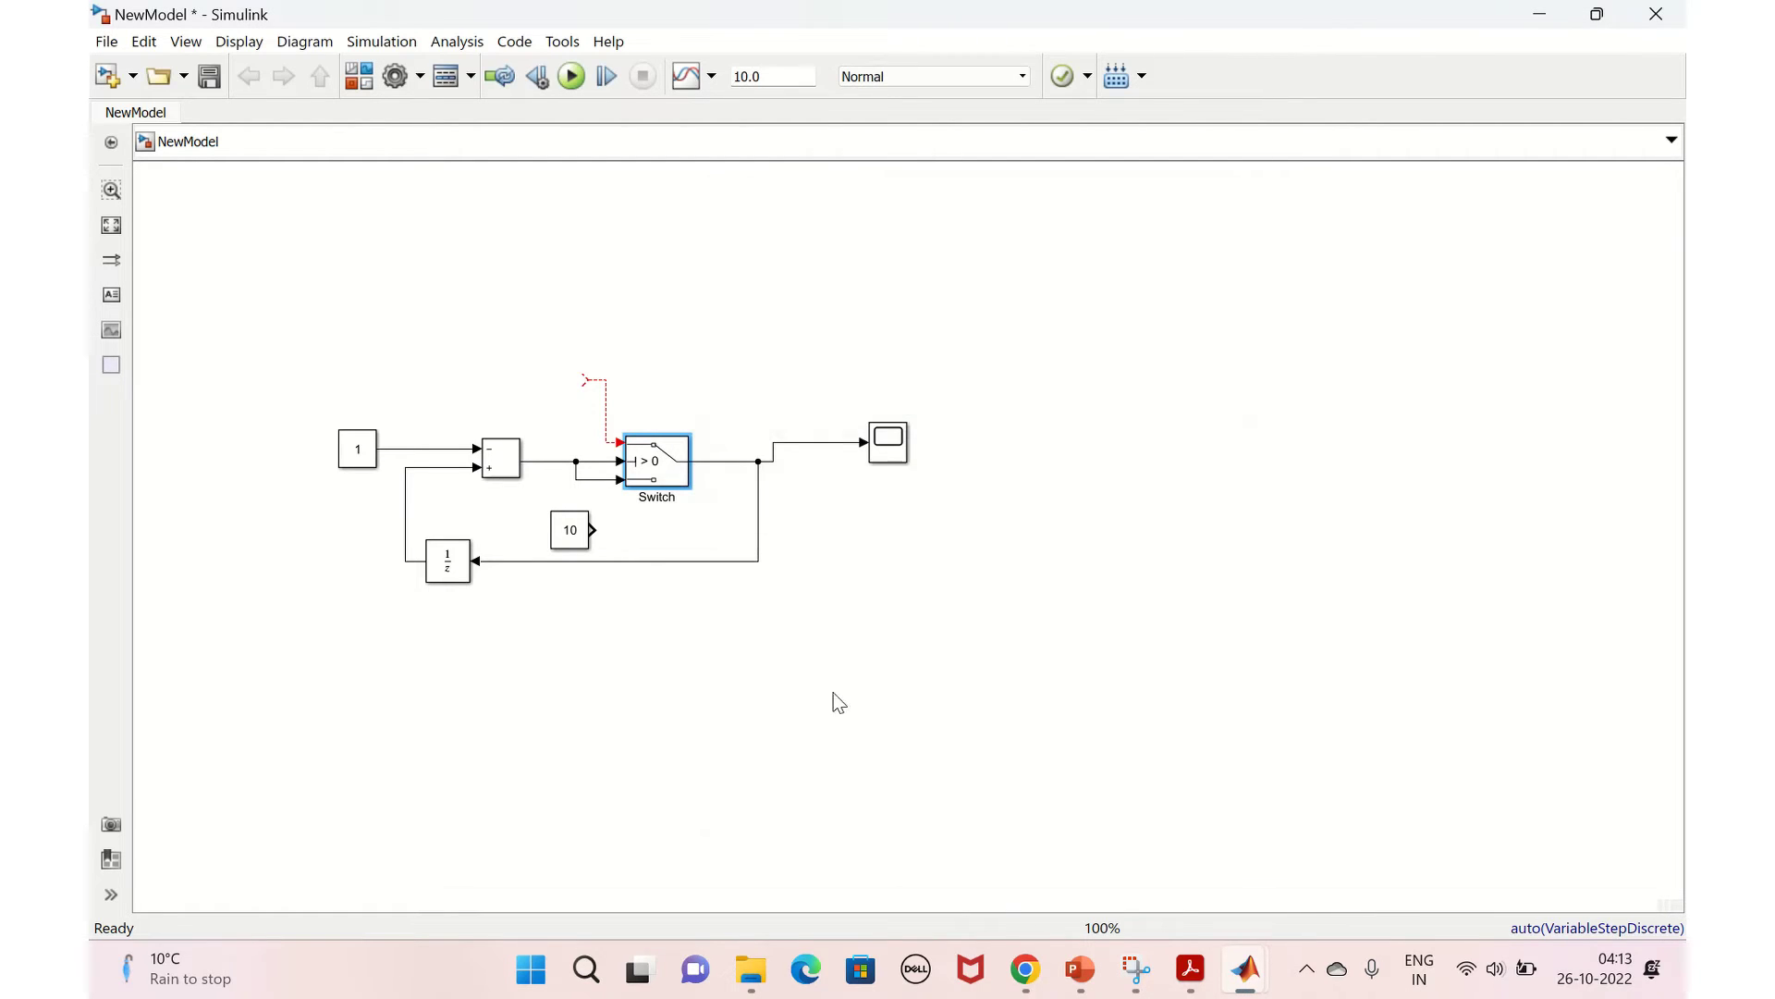
Step: Delete the dangling line at the Switch's first input and the Add output's branch to its third input
left_click(607, 402)
key("Delete")
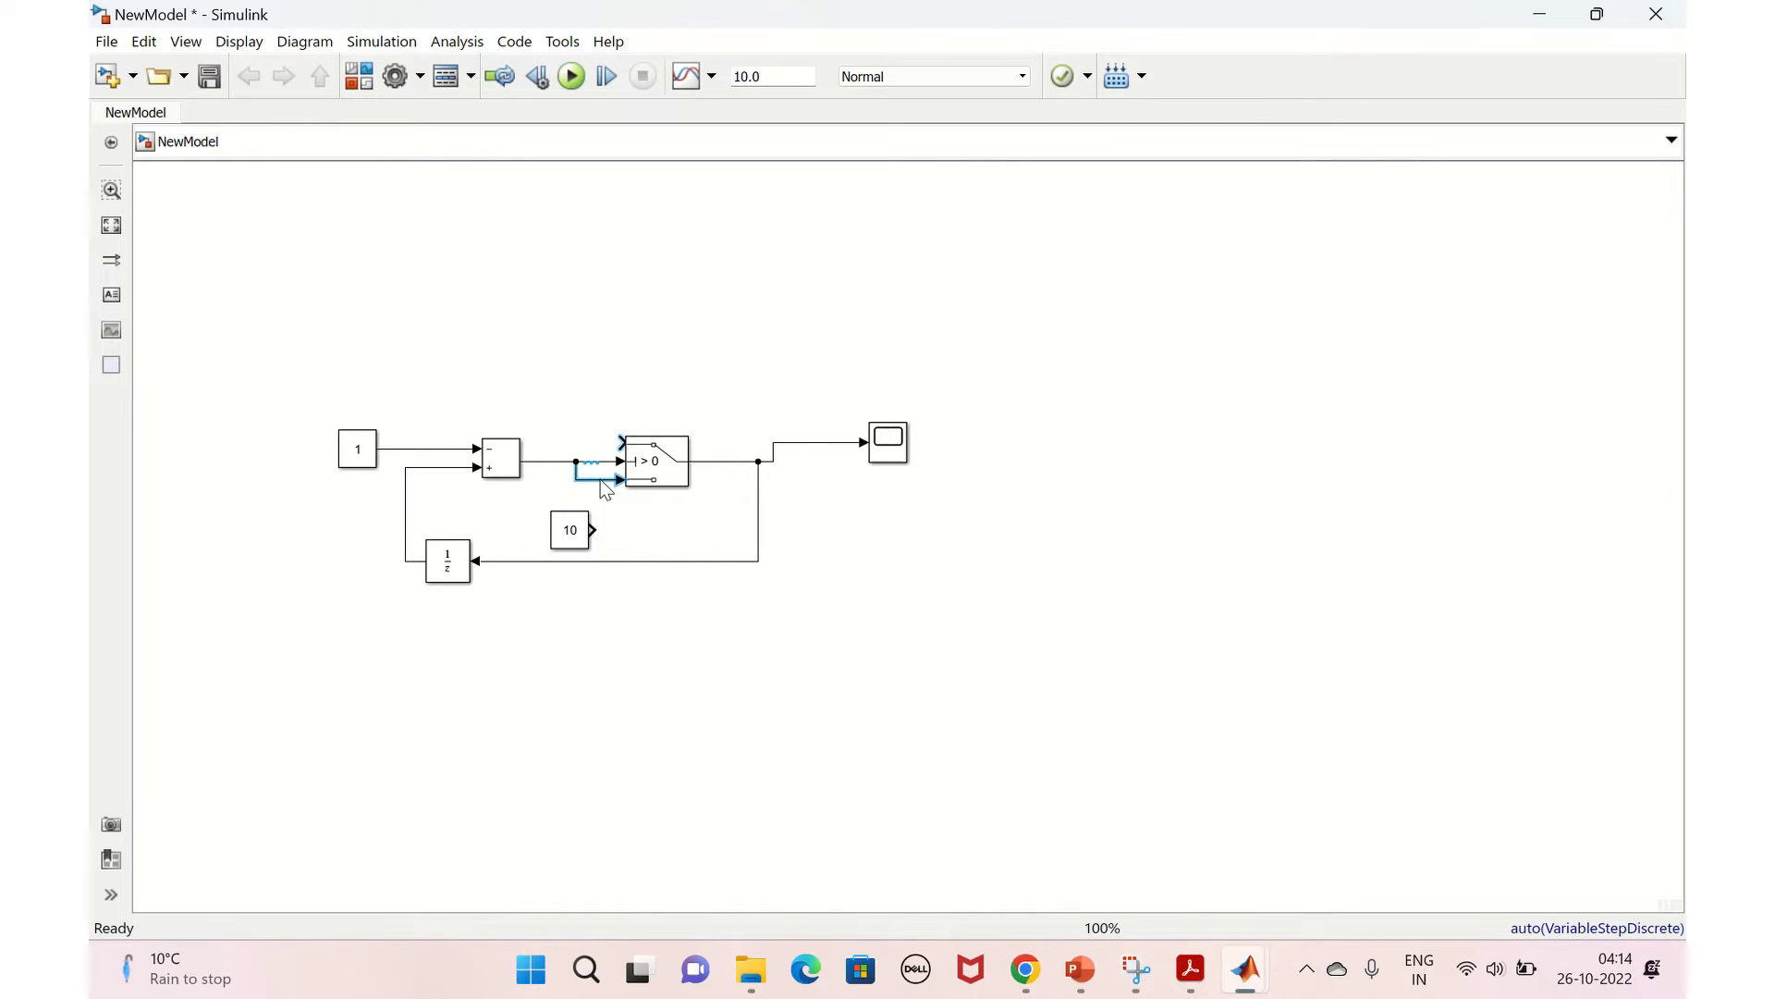
key("Delete")
Step: Connect the Add output to the Switch's first input and the Constant of value 10 to its third input
left_click(625, 441)
left_click_drag(625, 442, 593, 530)
left_click(482, 471)
left_click(640, 475)
left_click(606, 483)
left_click(650, 469)
left_click(581, 545)
left_click(558, 473)
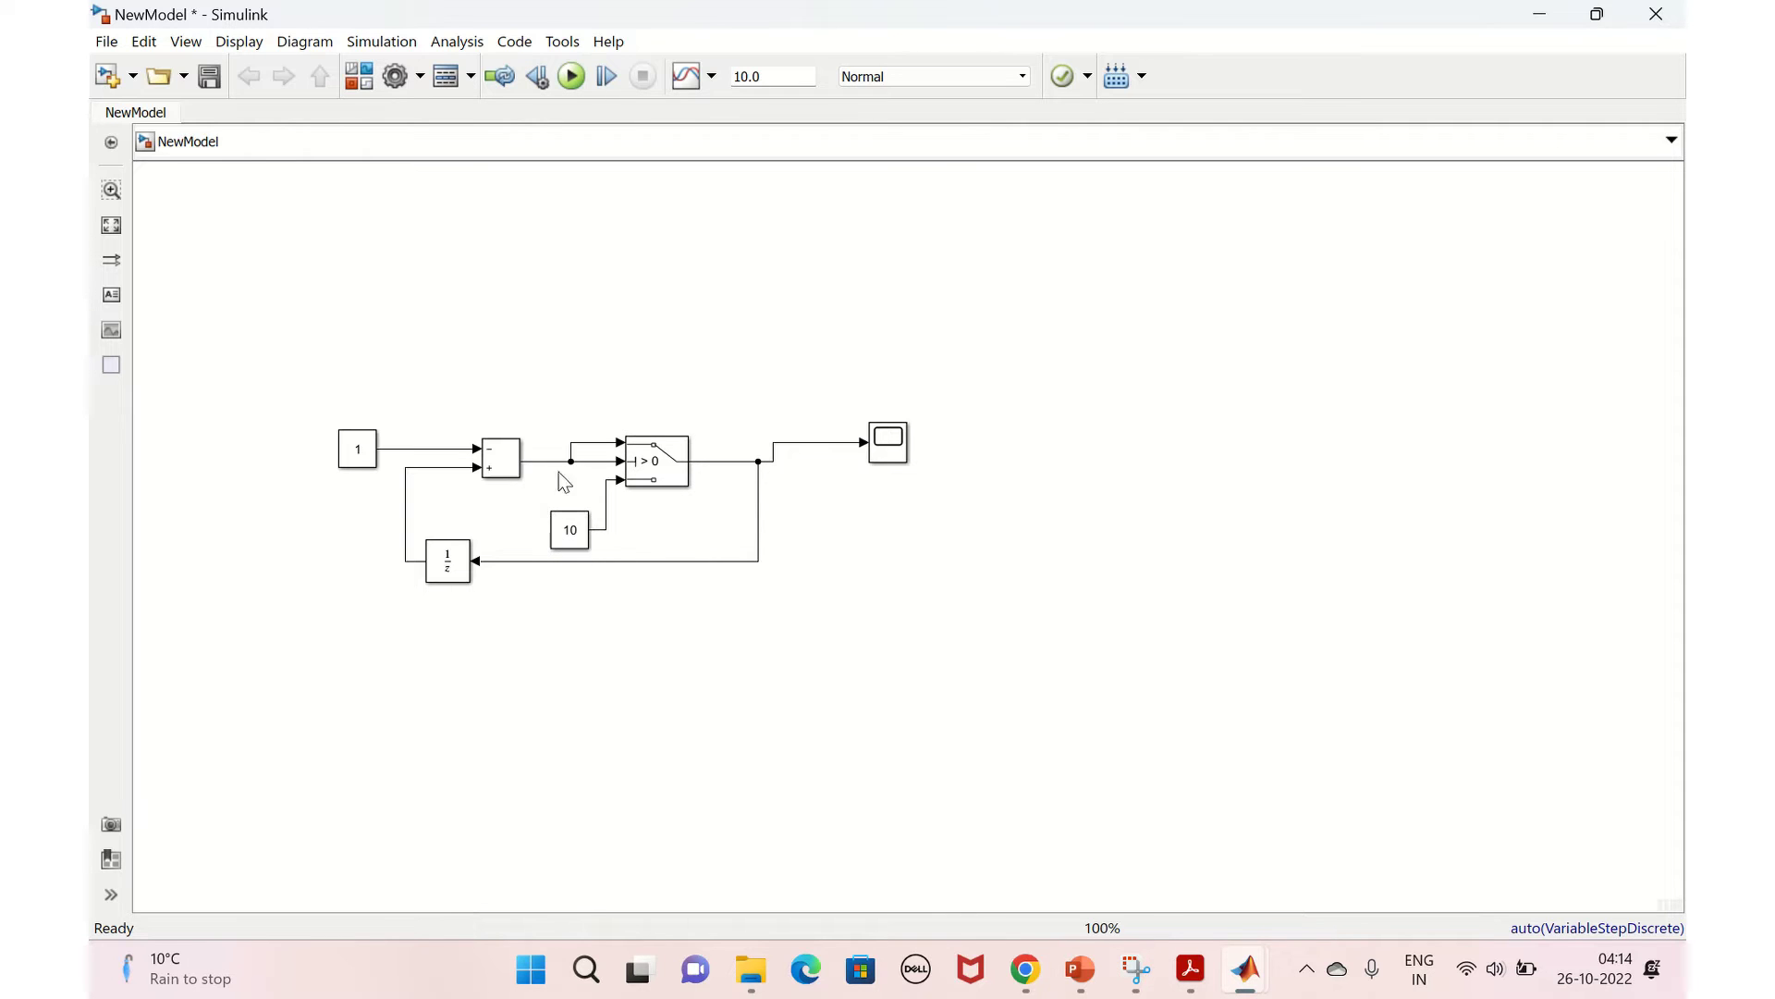
Step: Run the modified model and examine the down-counting waveform on the Scope
left_click(573, 79)
left_click(883, 447)
double_click(884, 447)
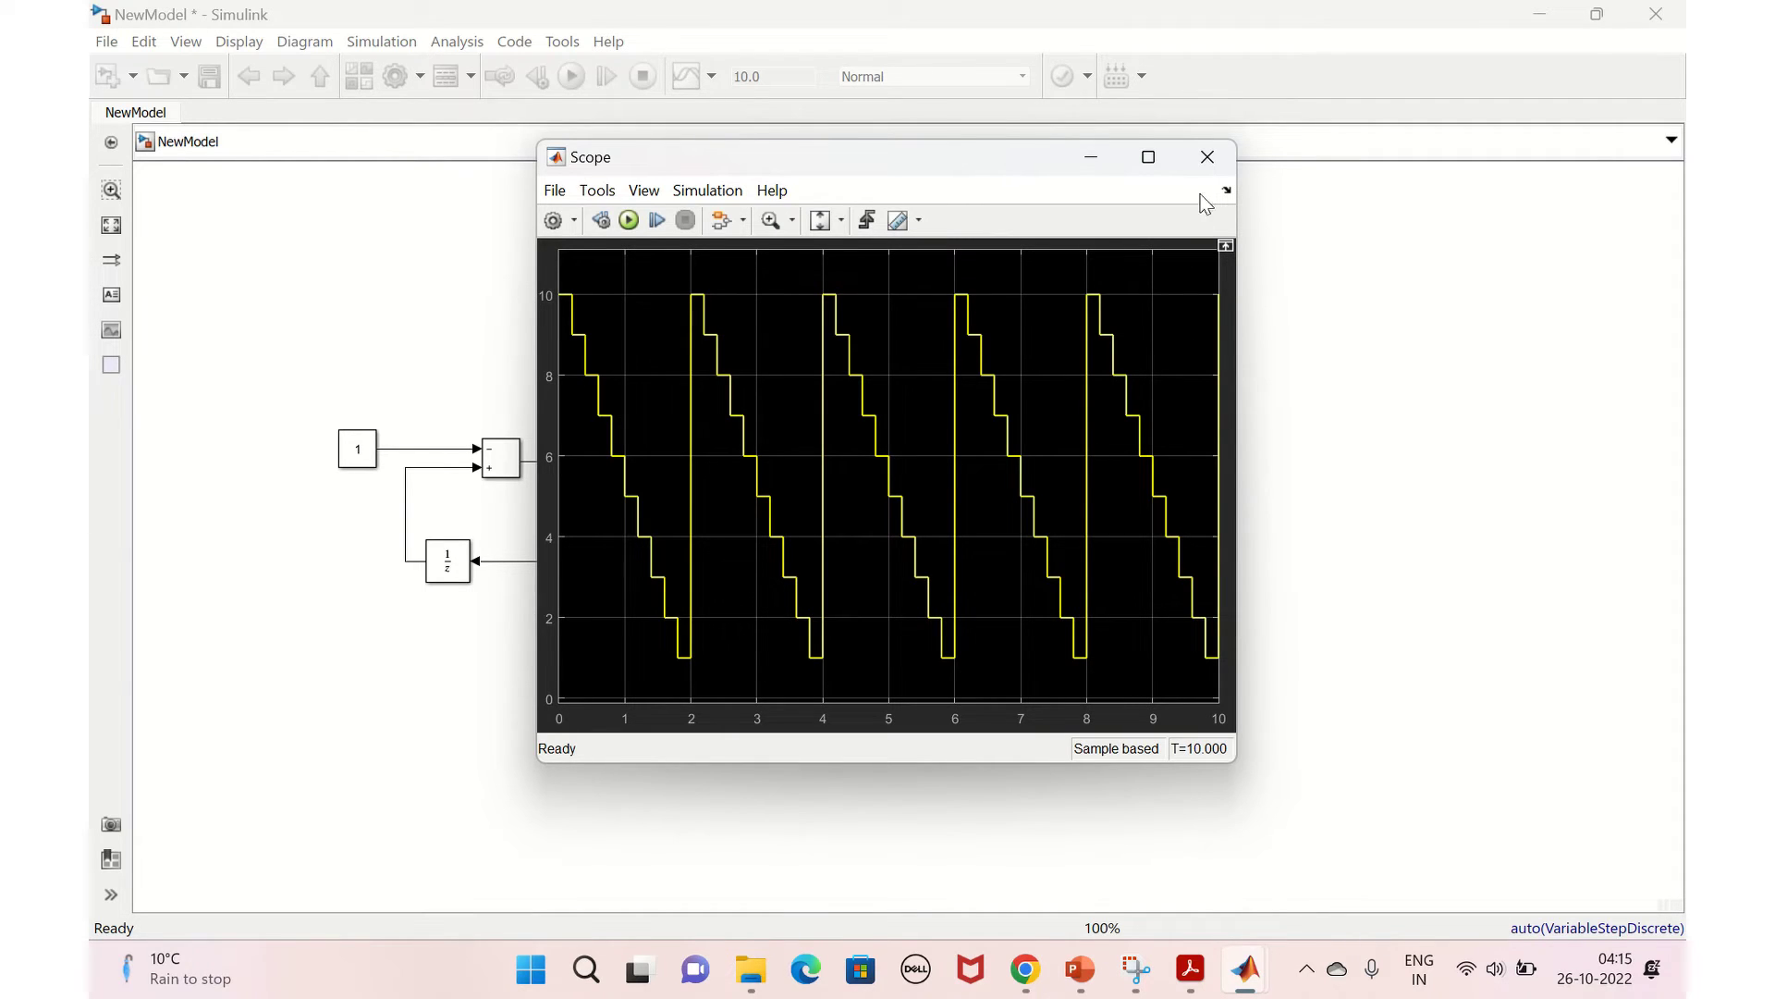
left_click(1208, 158)
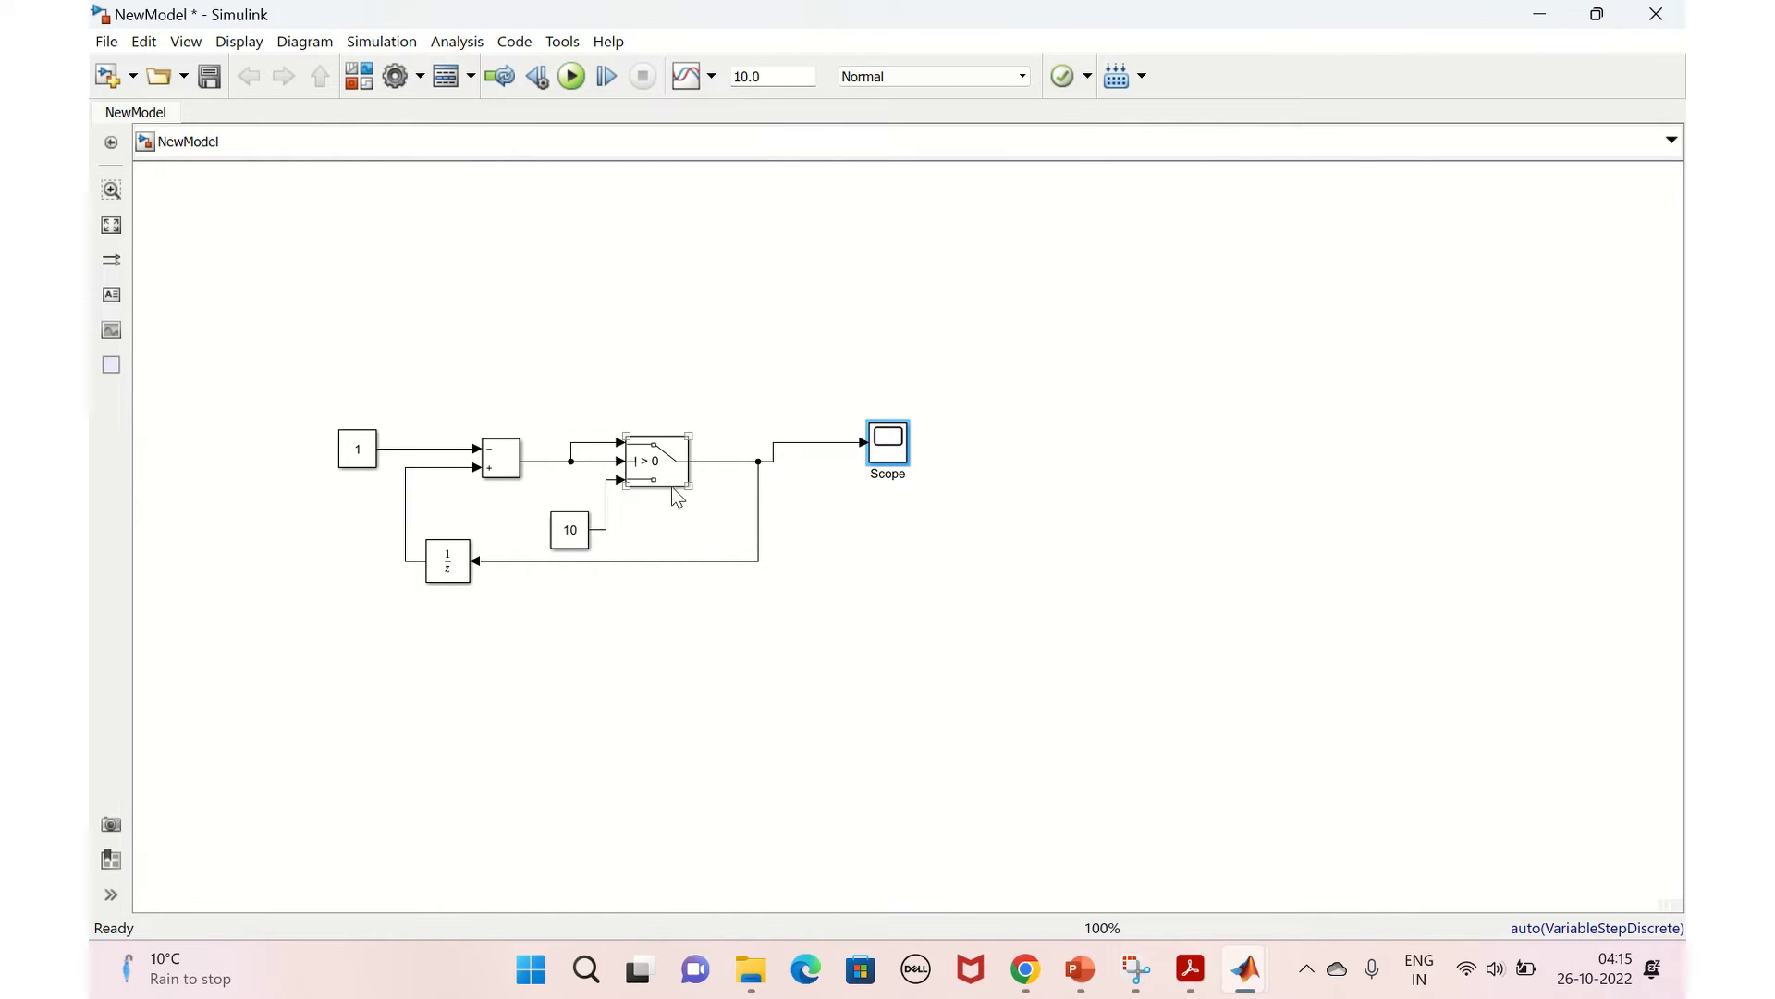
Step: Clear the counter circuit from the canvas and insert an Add block from Simulink/Math Operations beside the enlarged Switch
left_click_drag(242, 359, 999, 638)
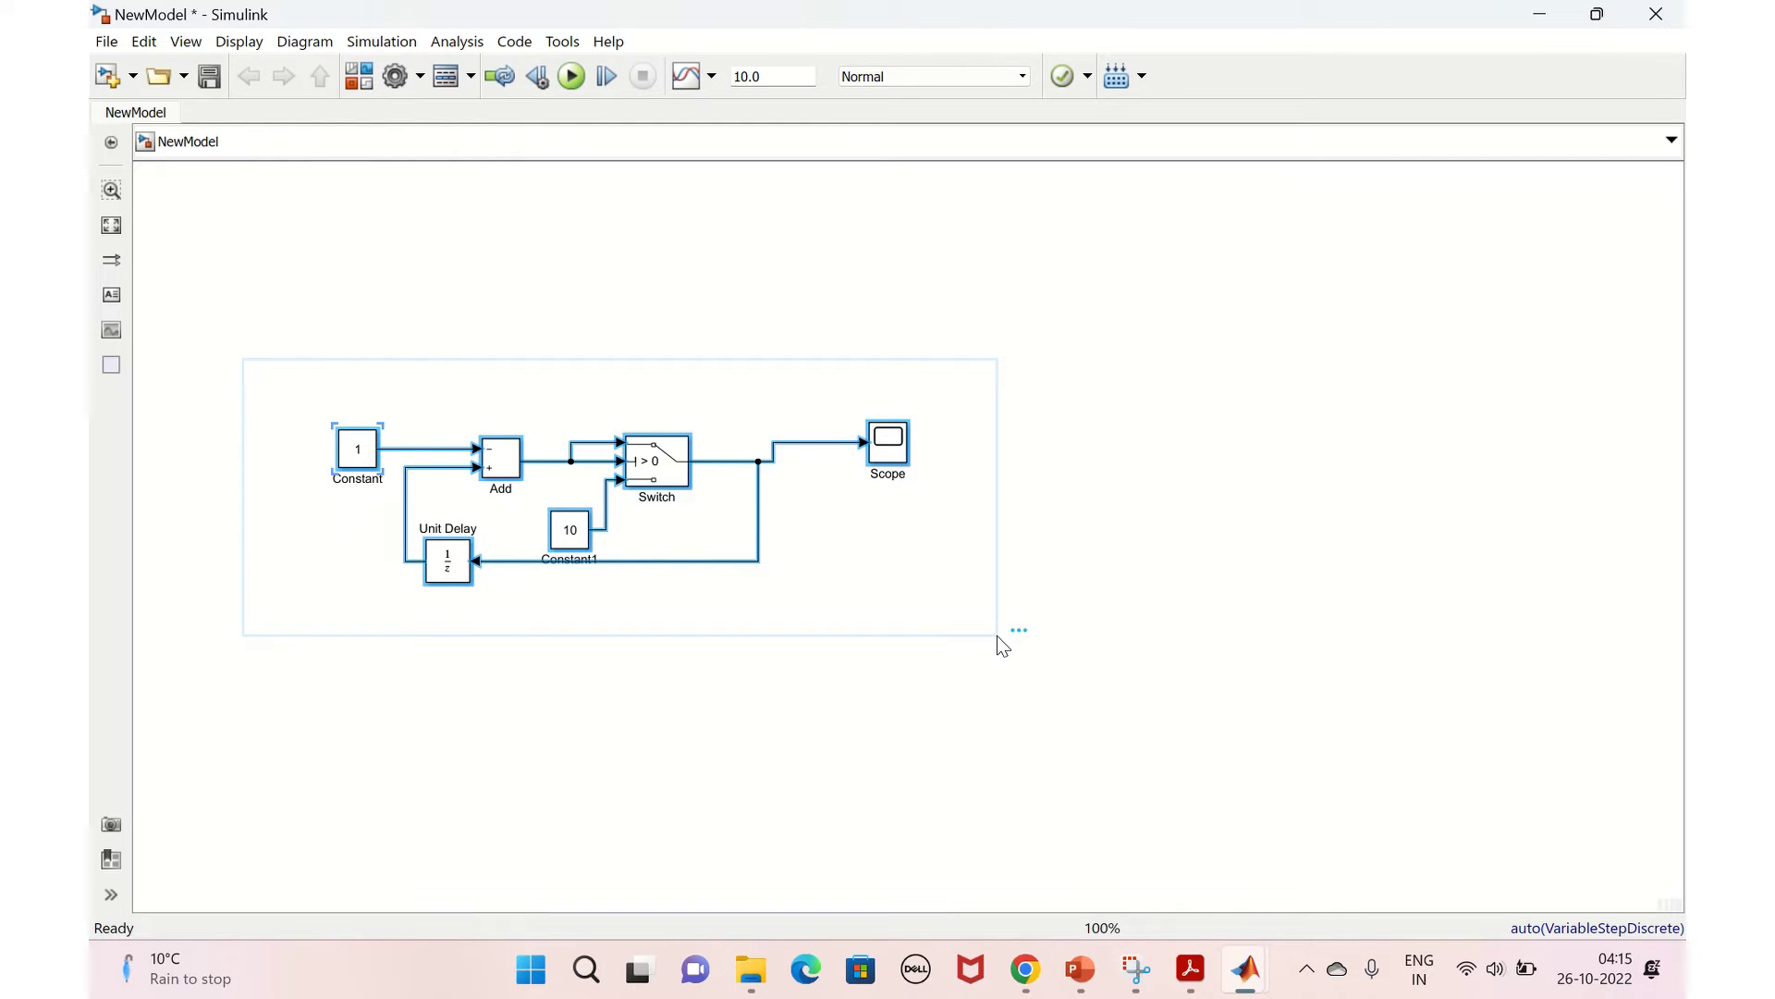
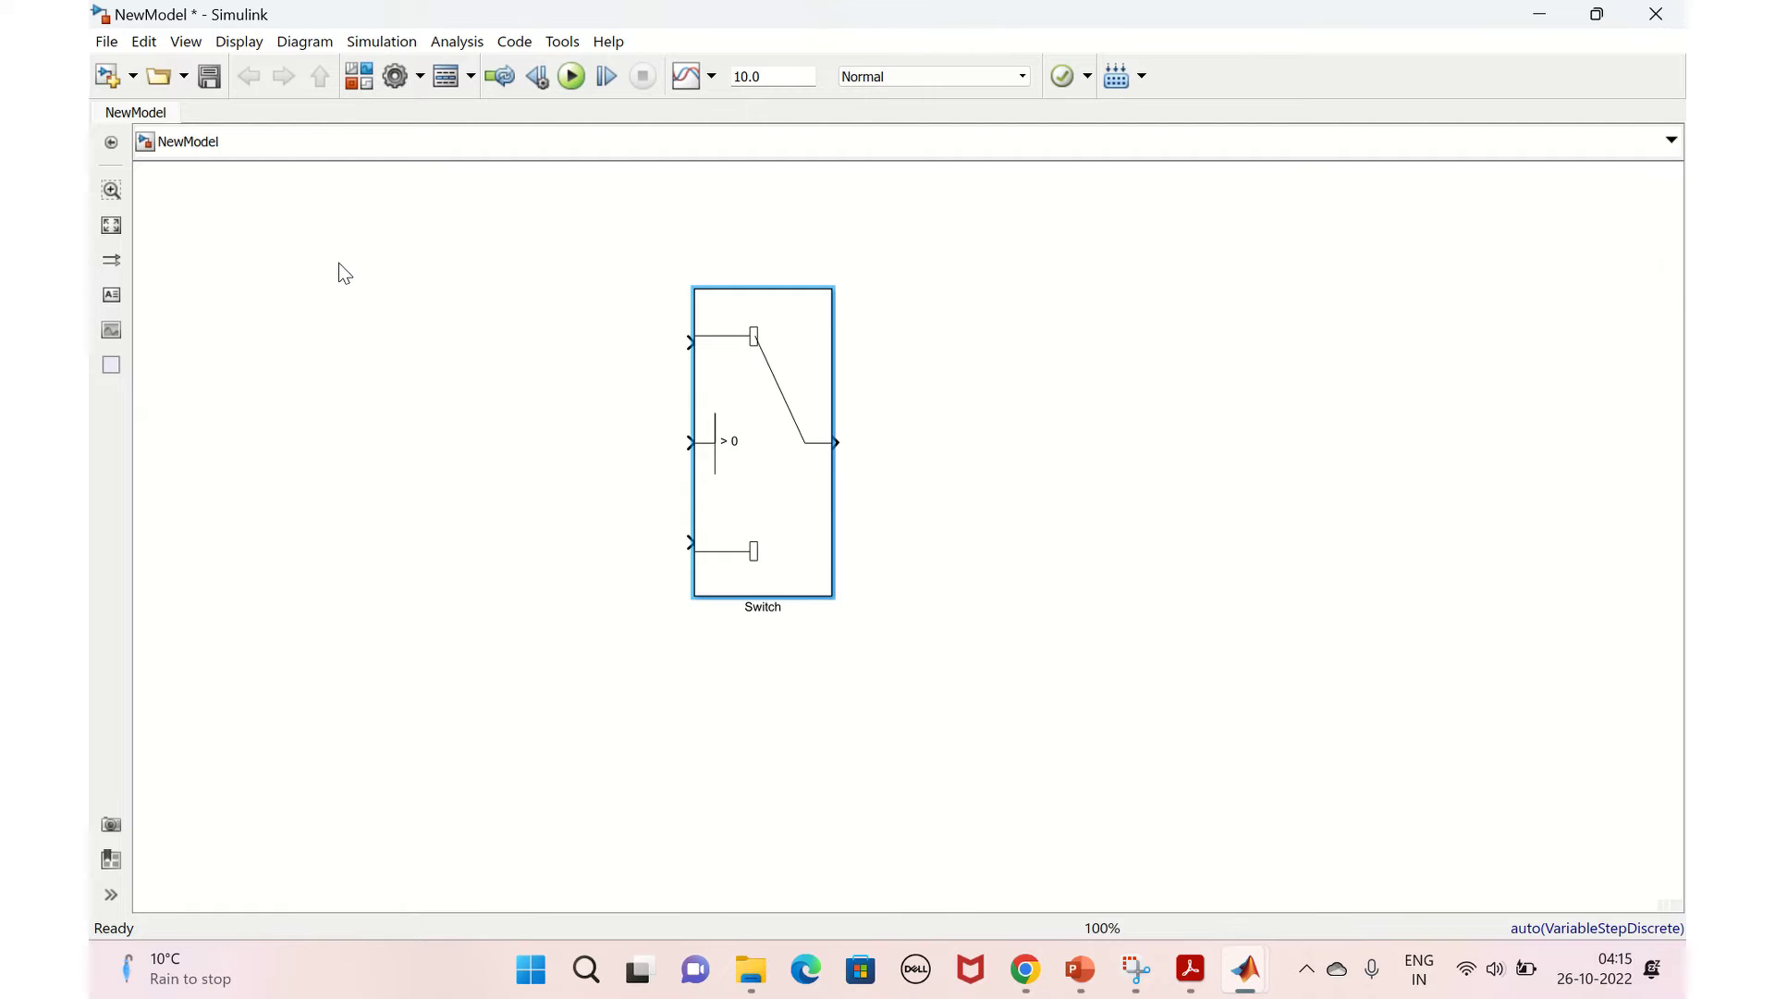
type("add")
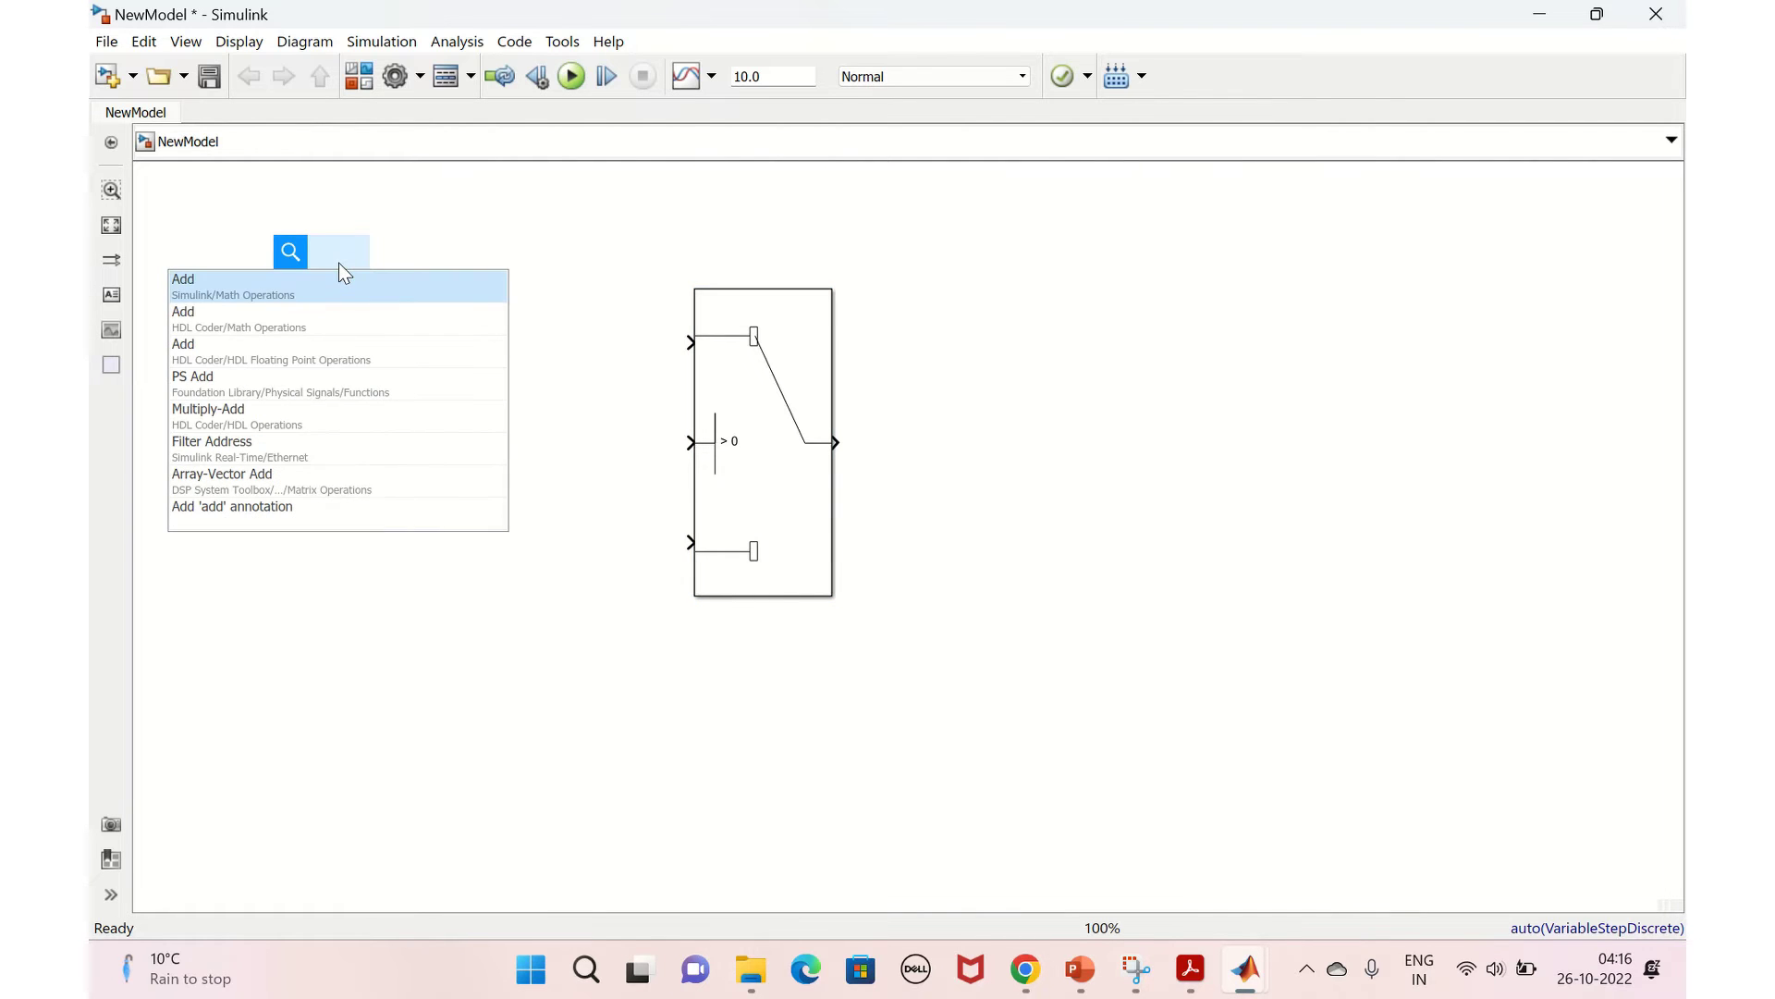
left_click(317, 290)
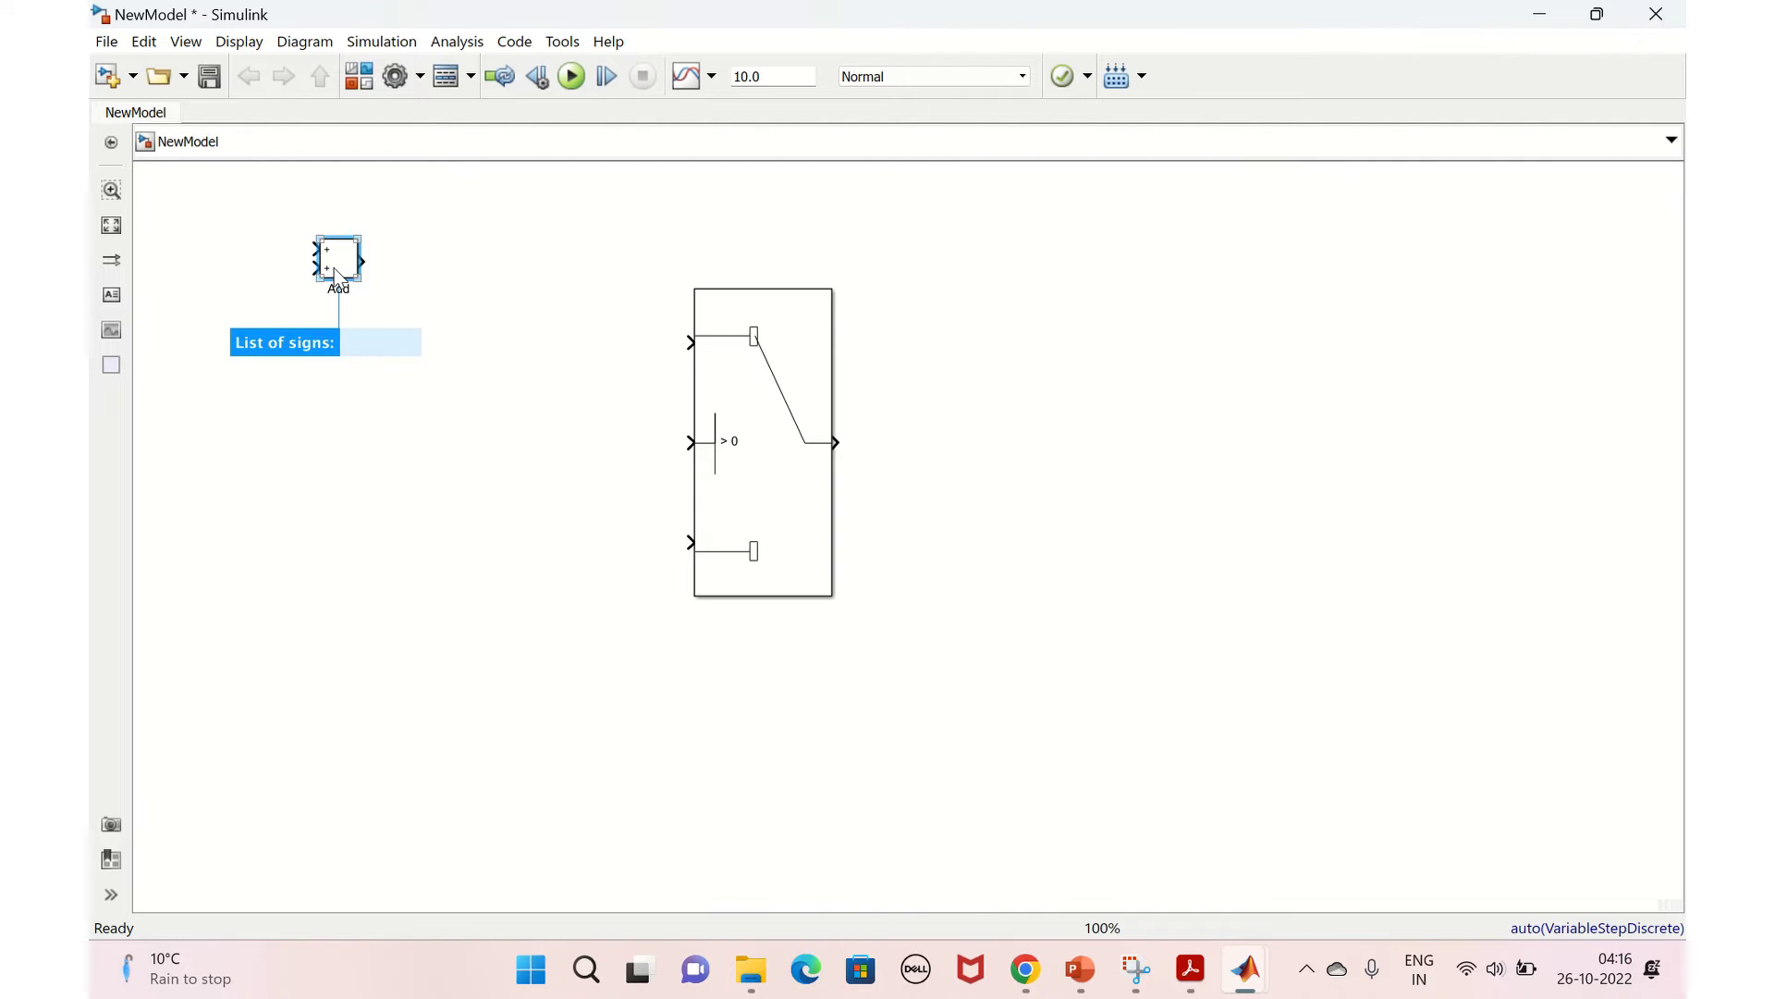
Step: Paste a Constant block of value 1 and connect it to the Add block's first input
left_click(339, 512)
key("ctrl+v")
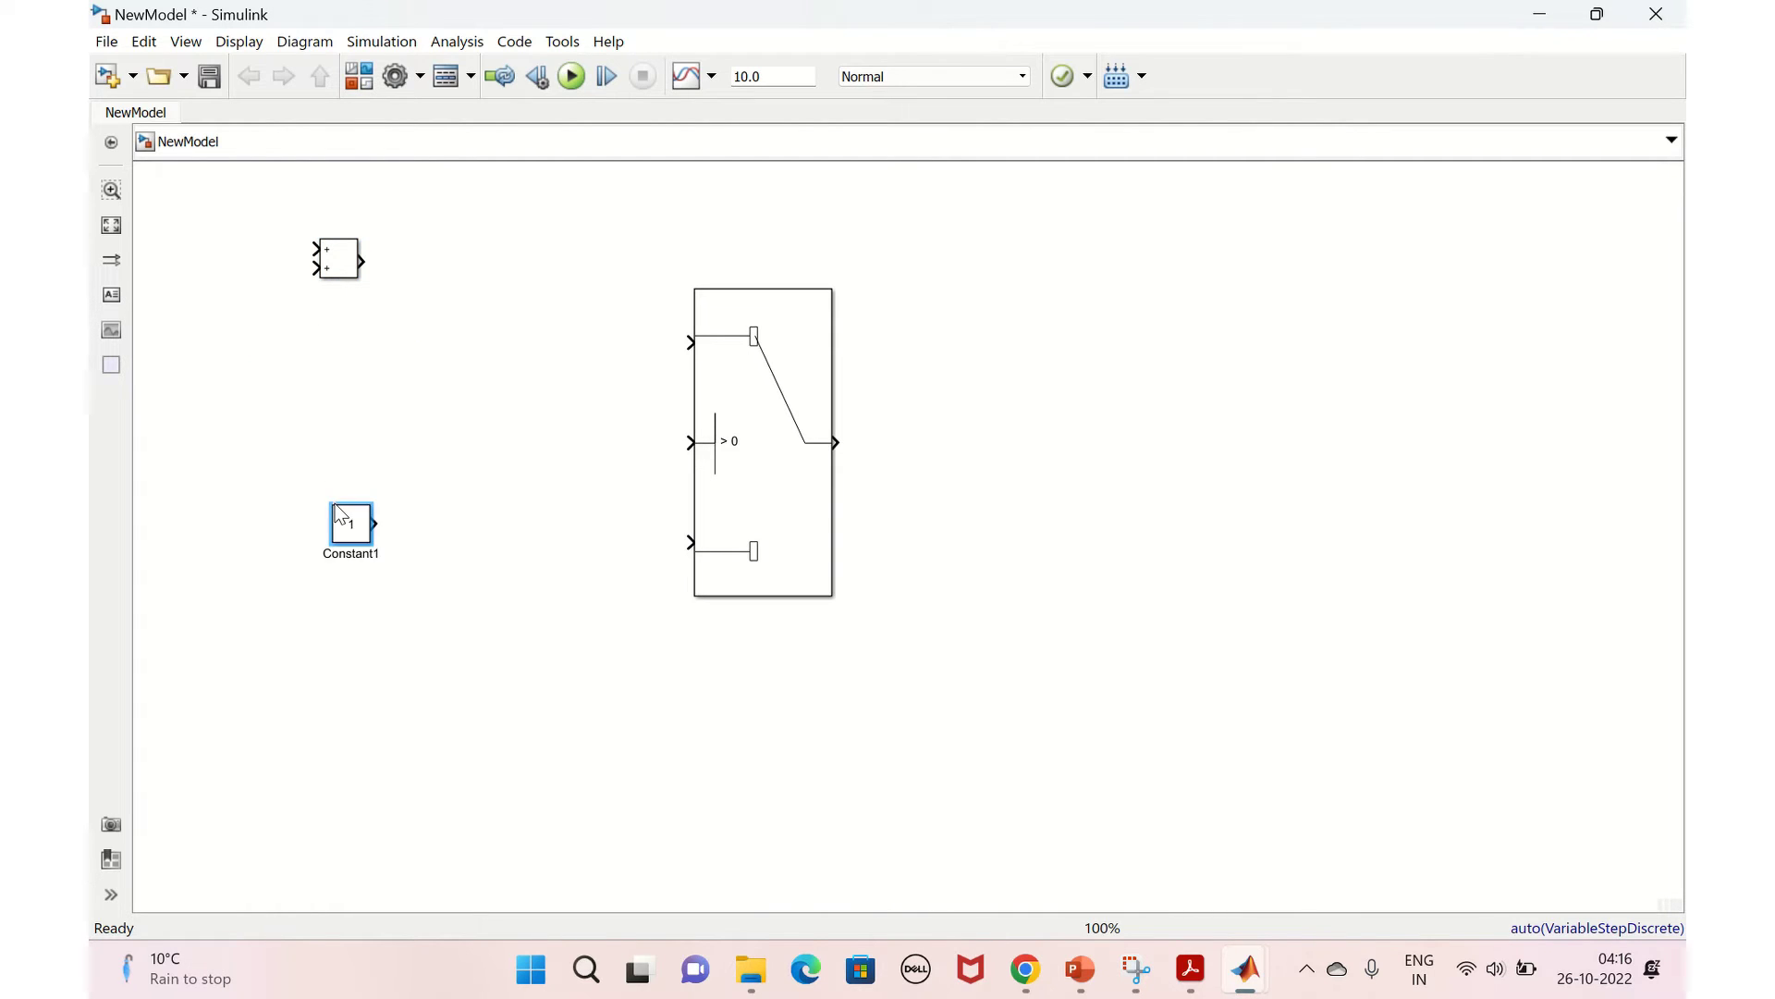
mouse_move(349, 276)
left_mouse_down()
mouse_move(375, 294)
mouse_move(358, 309)
left_mouse_up()
left_click(359, 524)
left_click_drag(358, 521, 223, 287)
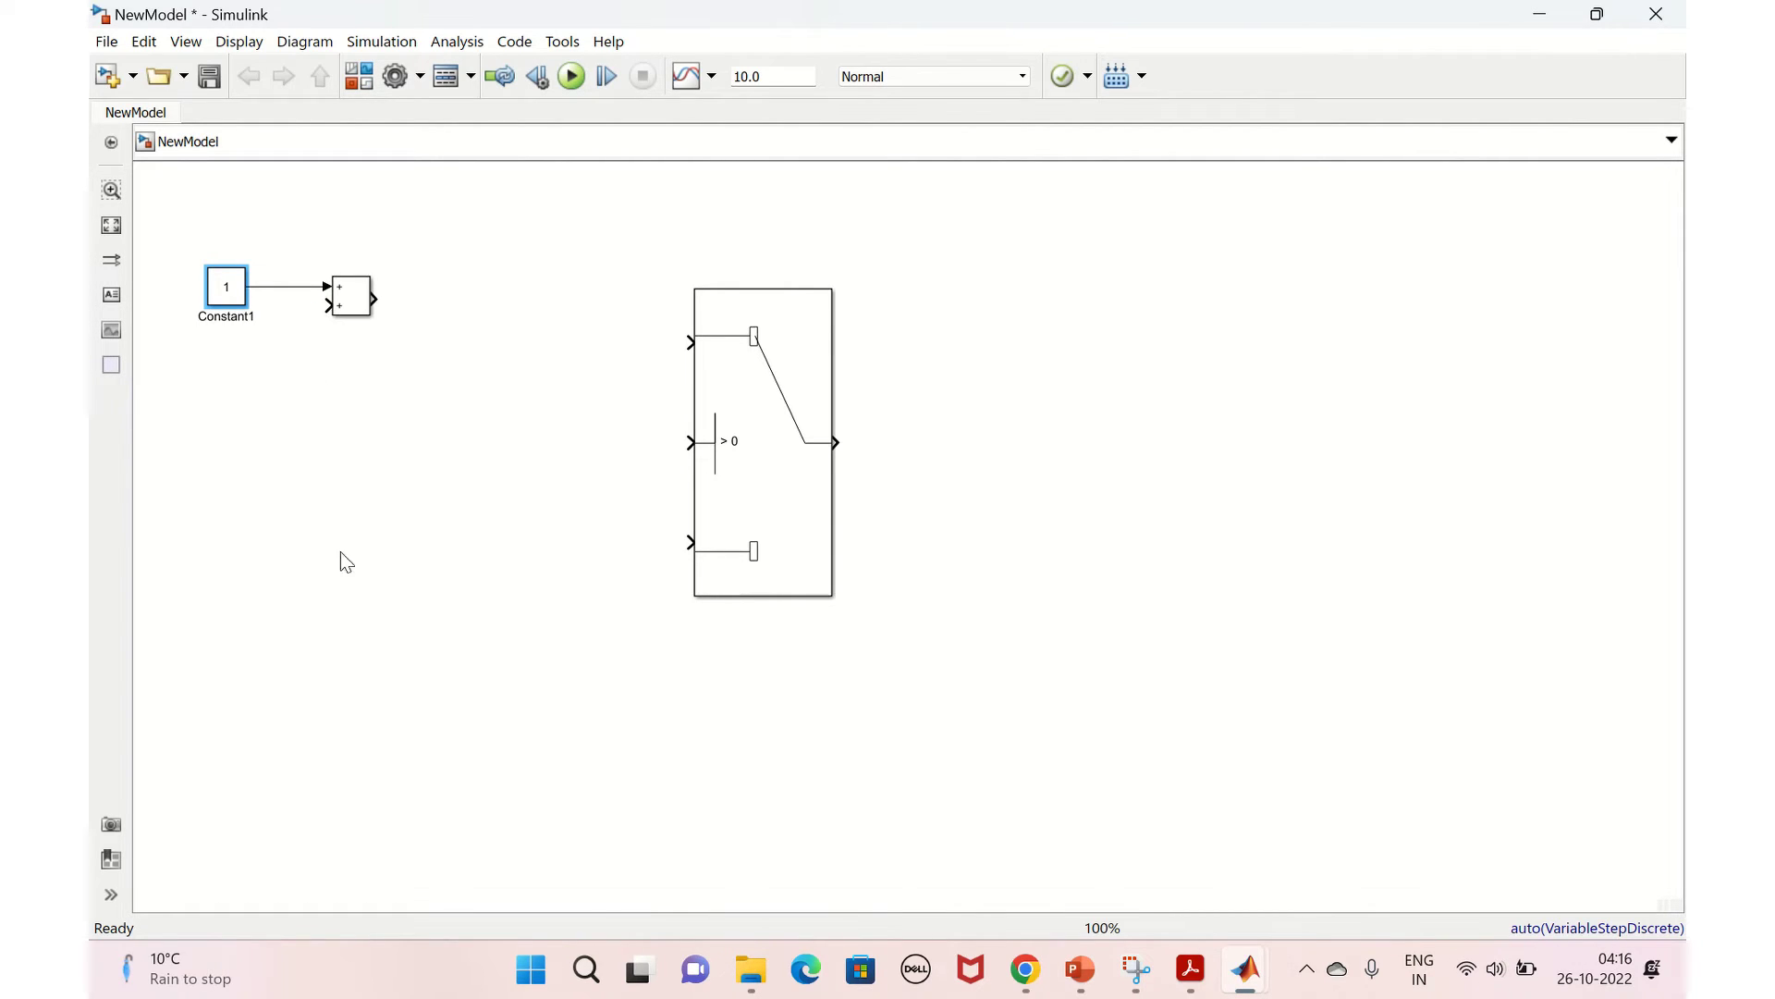
Step: Place a copy of the Add block below the original, beside the Switch's third input
left_click(345, 312)
key("ctrl+c")
left_click(330, 579)
key("ctrl+v")
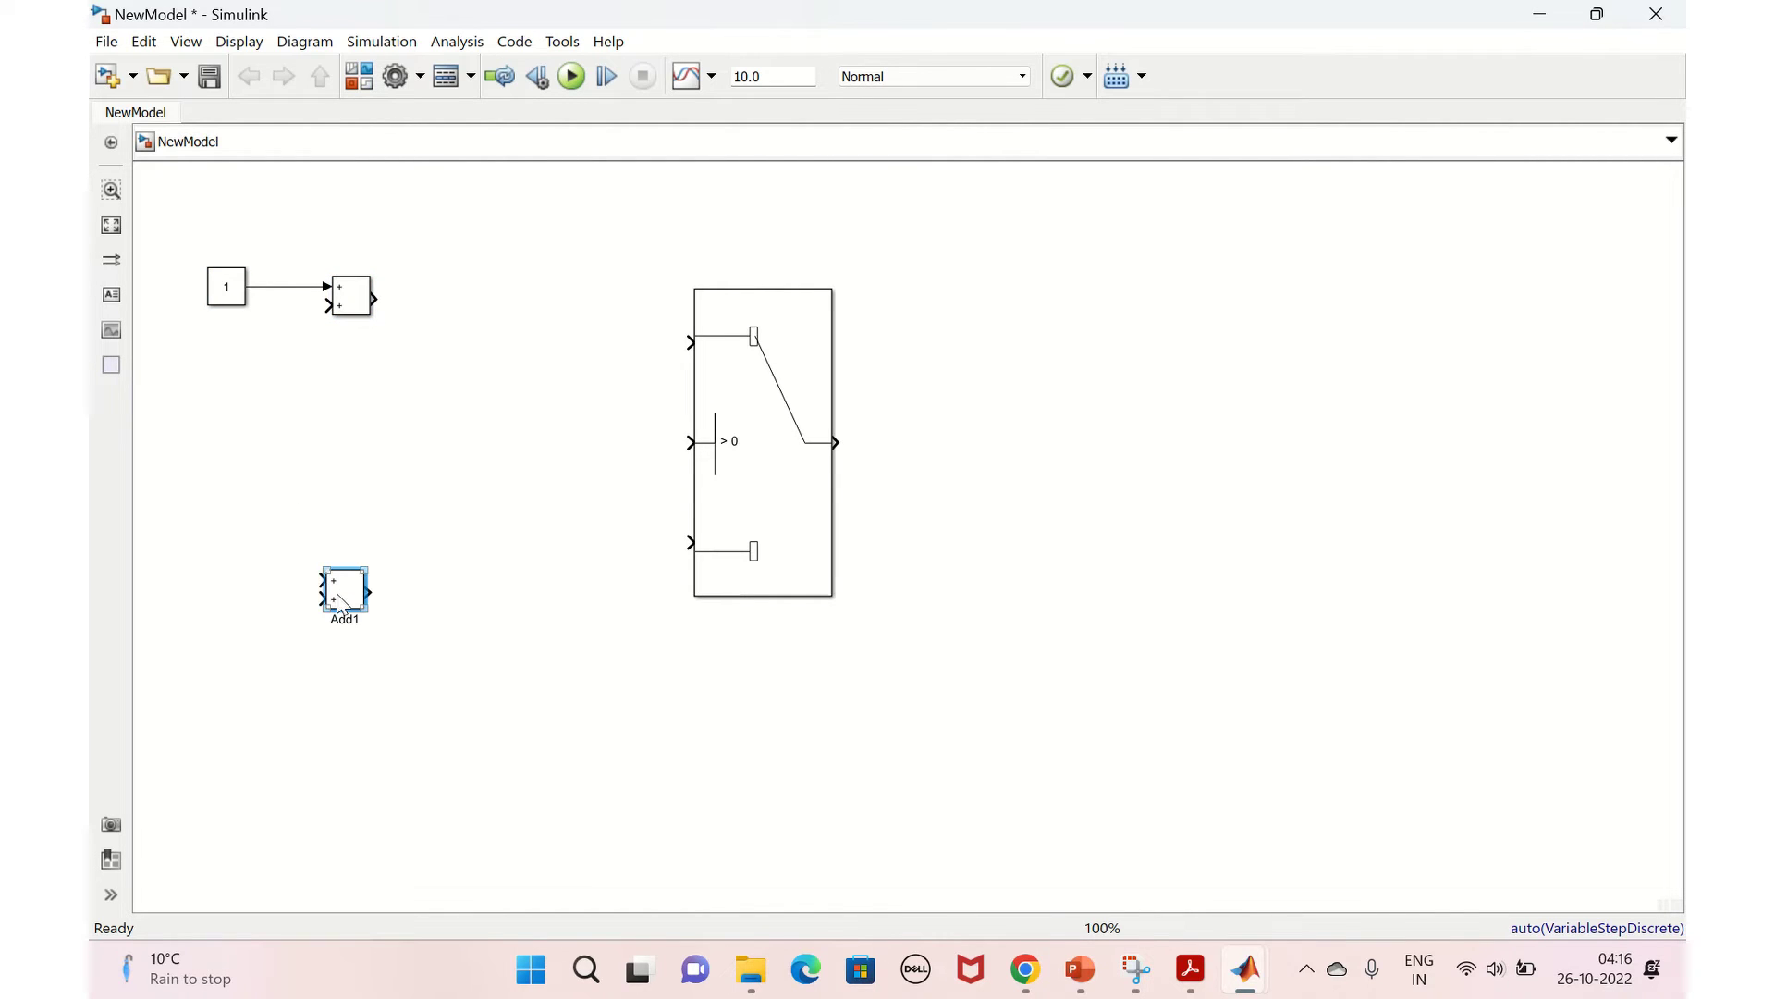
Step: Set the lower Add block's list of signs to -+
double_click(342, 597)
double_click(405, 636)
left_click(405, 636)
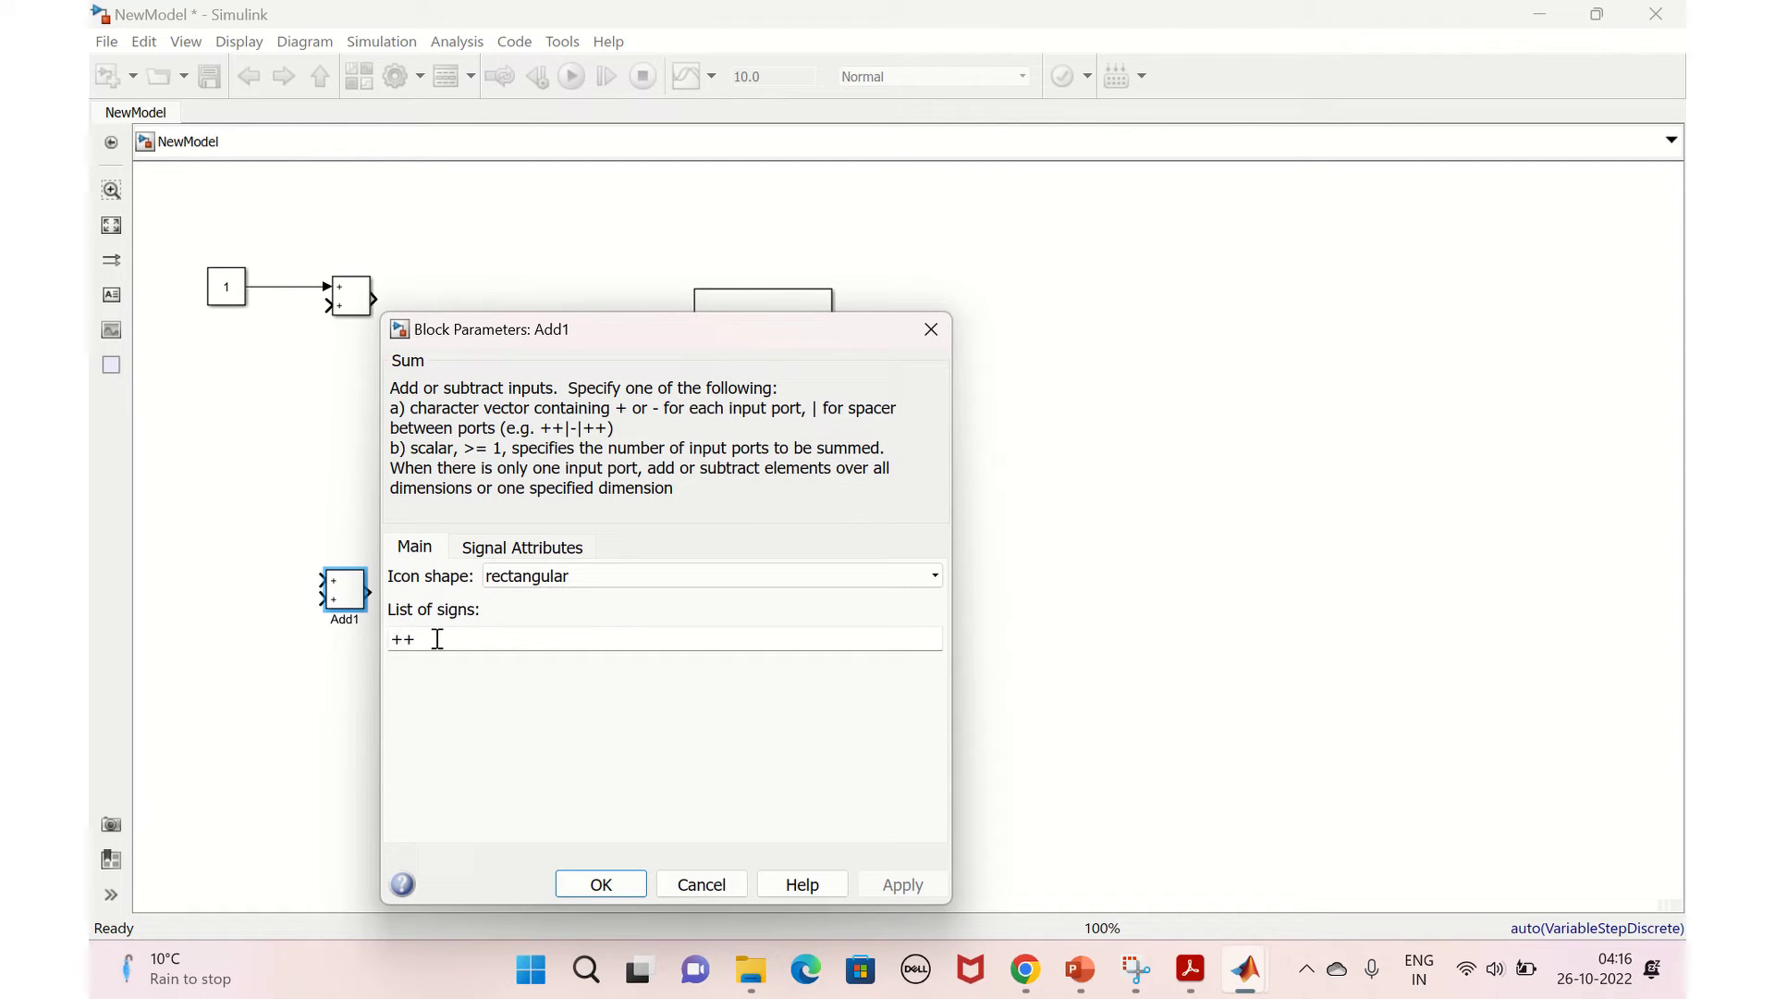
key("BackSpace")
type("-")
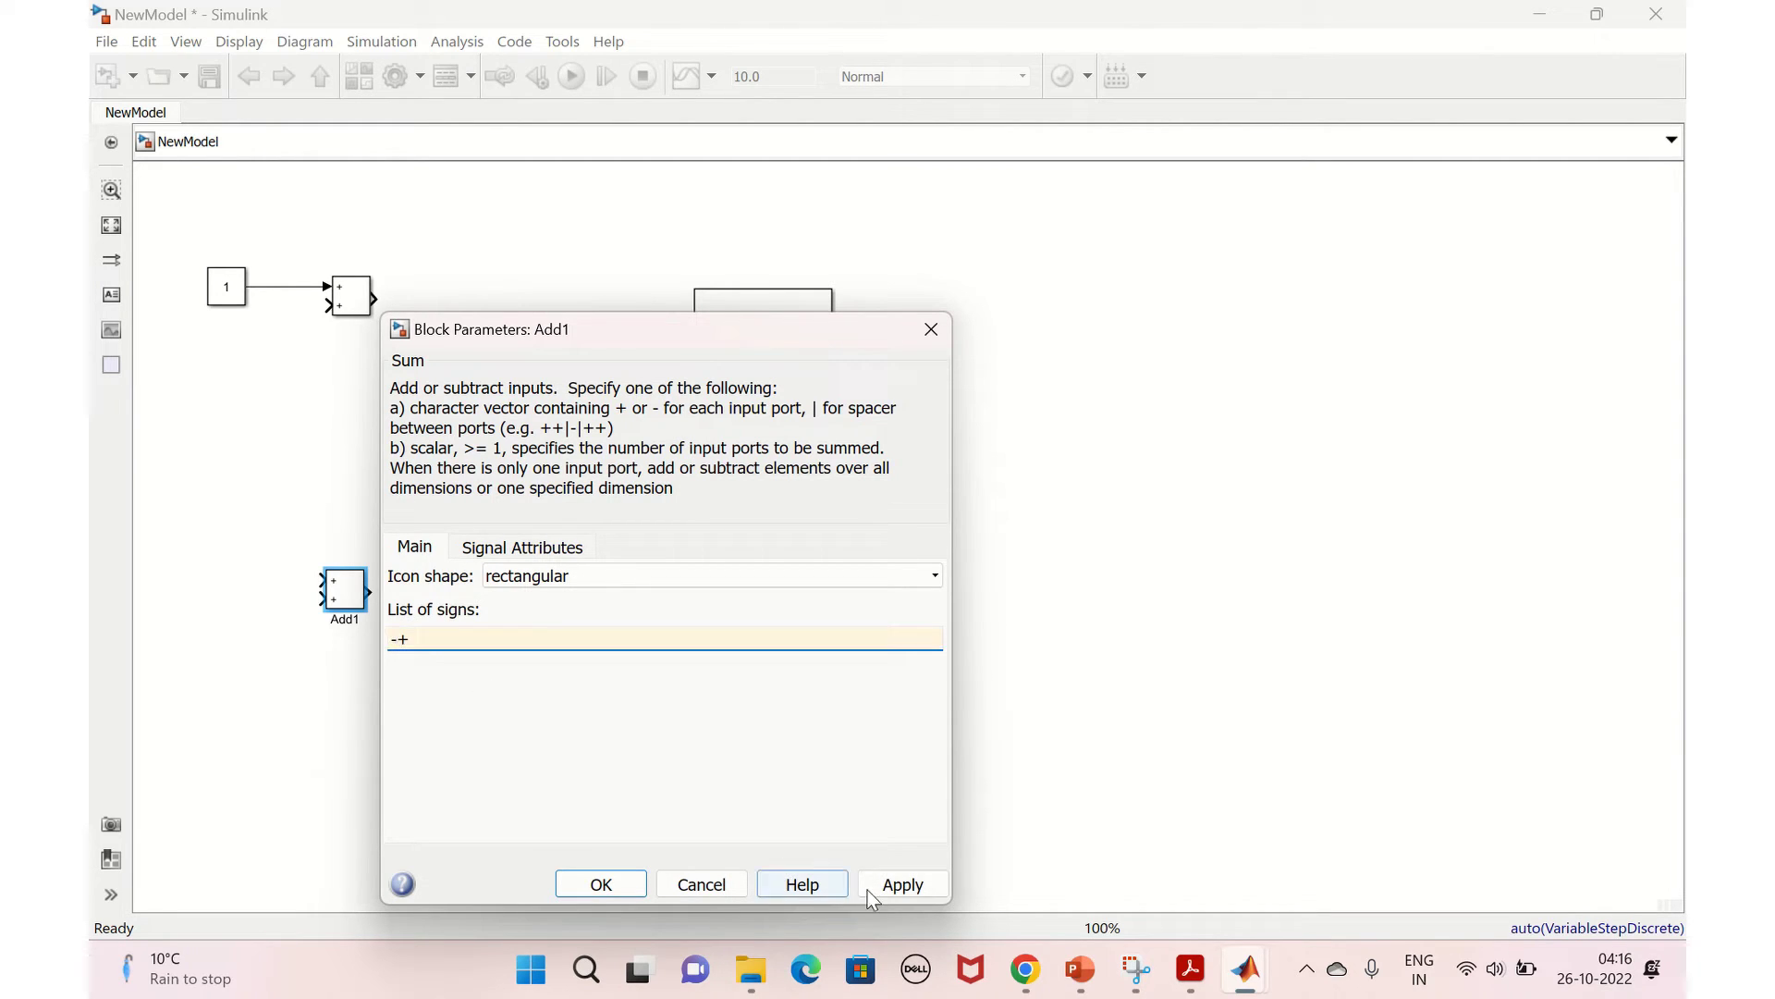
left_click(900, 886)
left_click(601, 885)
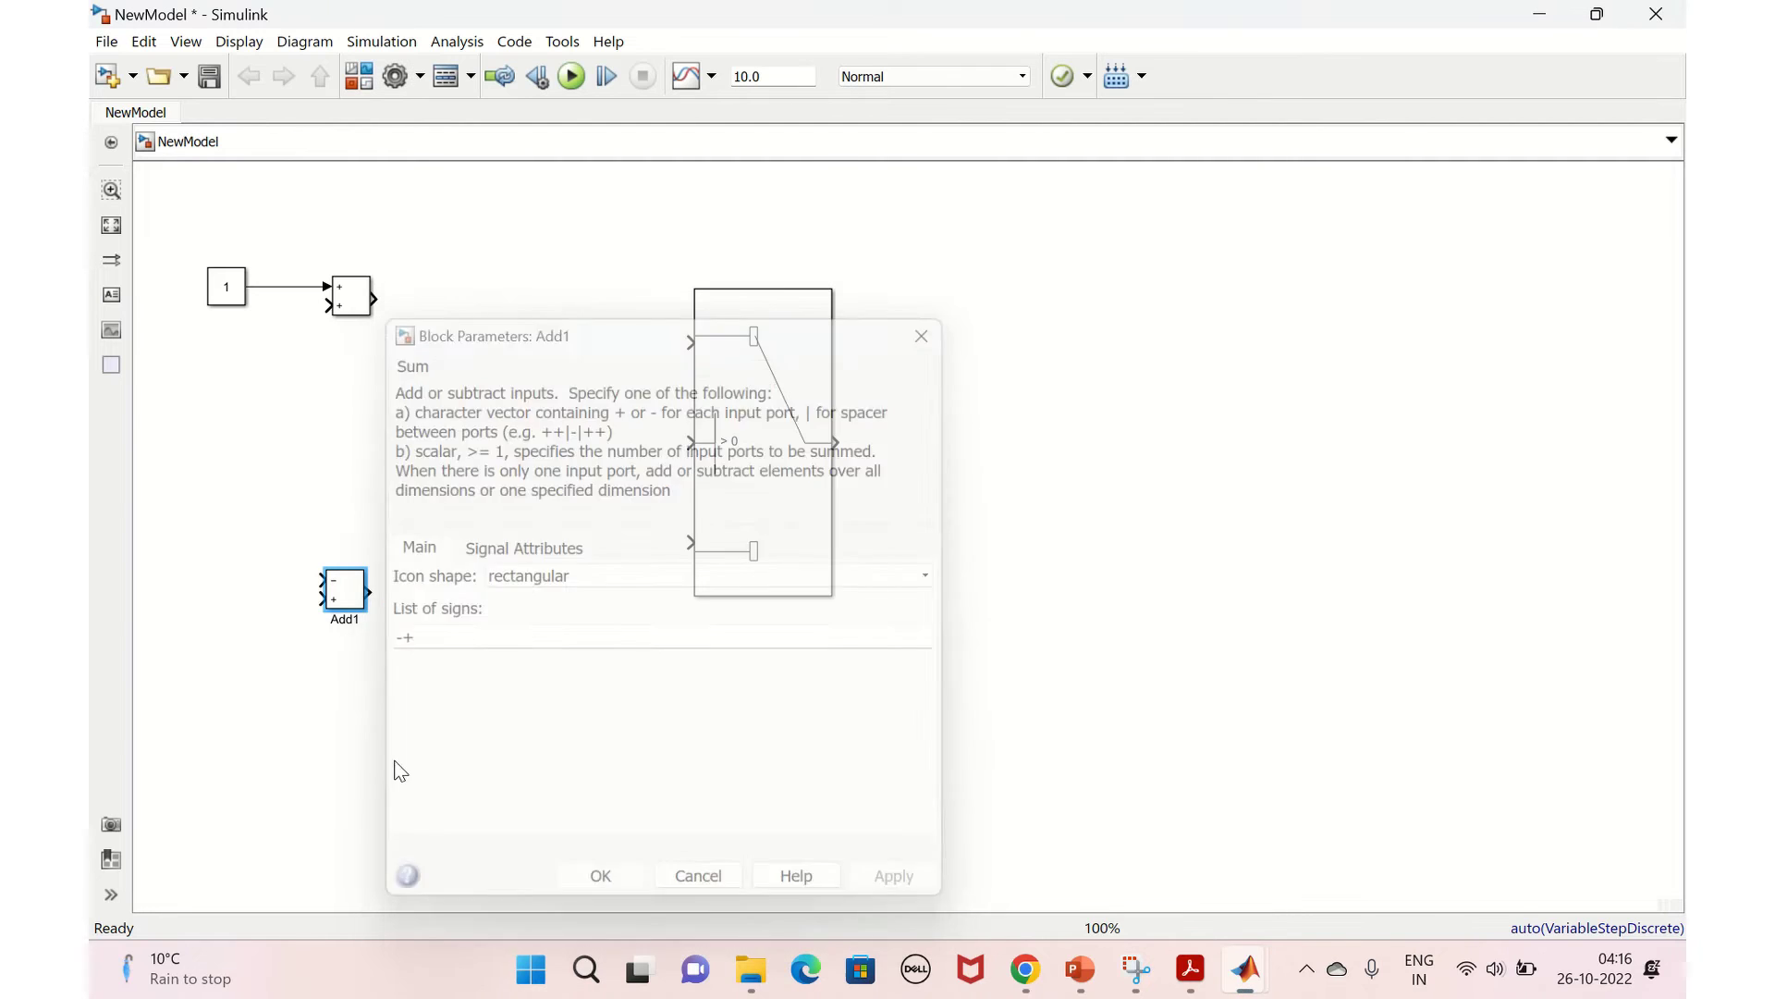
Step: Move the subtracting block slightly up and connect a copy of the Constant block of value 1 to its minus input
left_click_drag(350, 599, 356, 550)
left_click(230, 306)
key("ctrl+c")
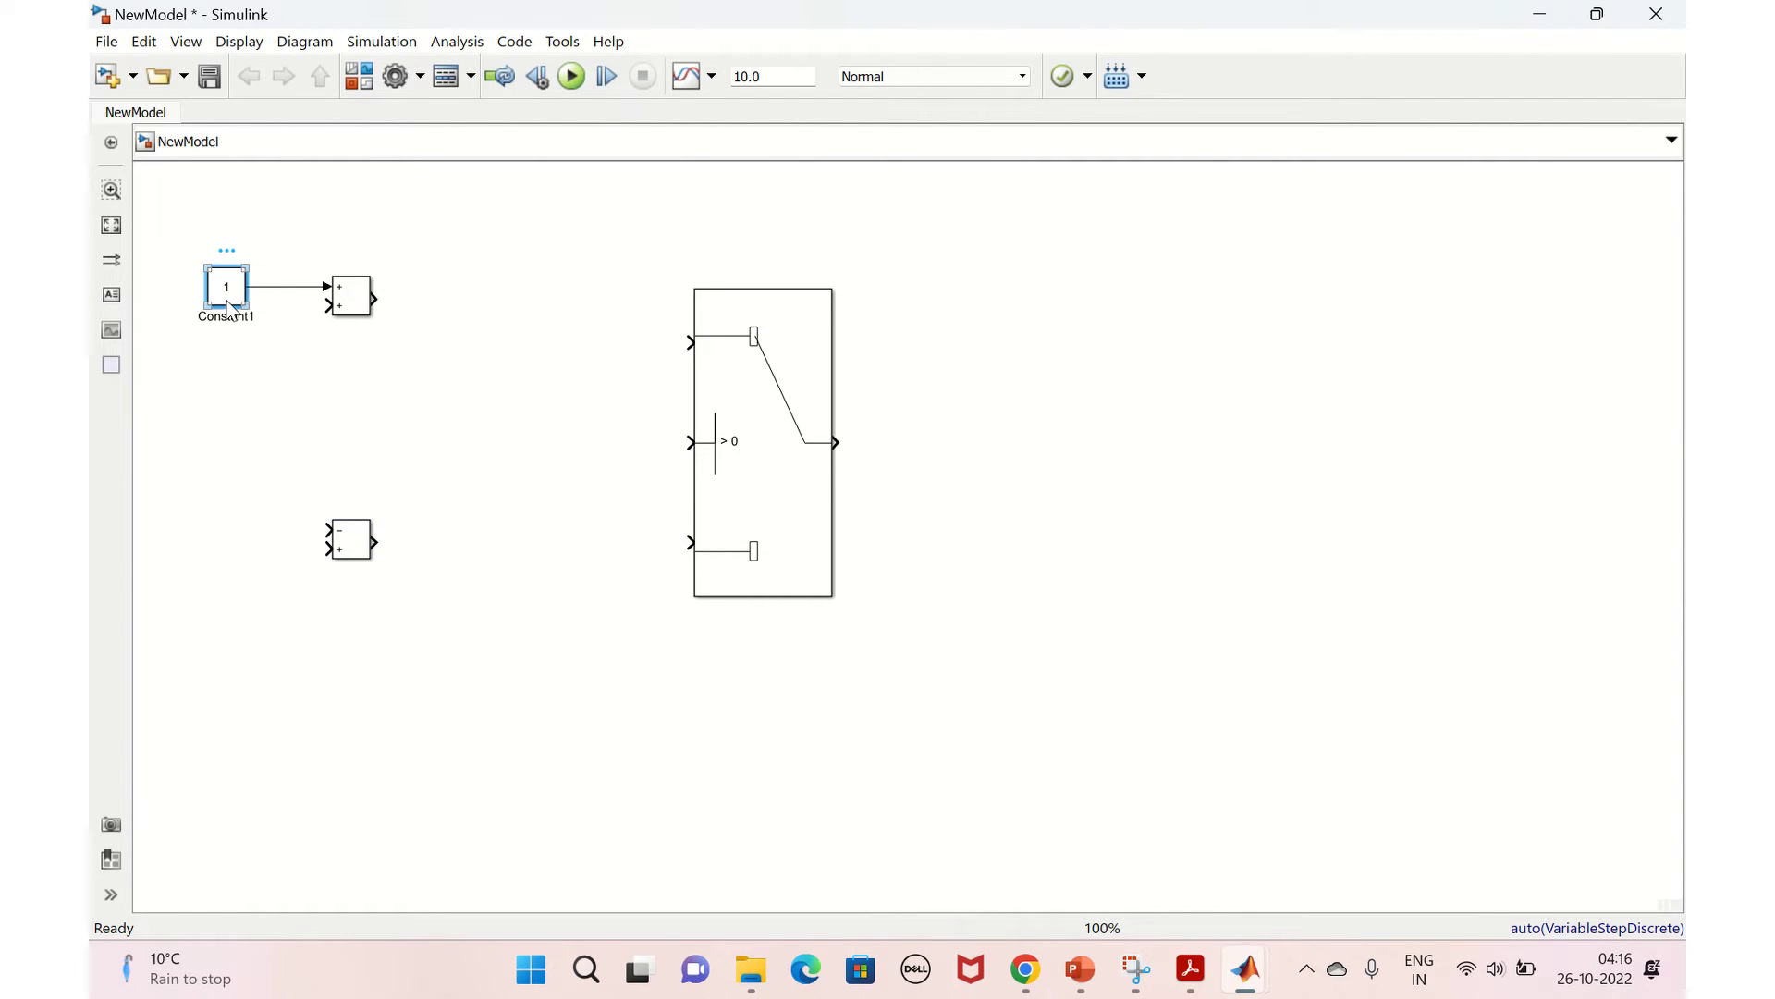
left_click(182, 496)
key("ctrl+v")
left_click(188, 507)
left_click_drag(205, 541, 205, 558)
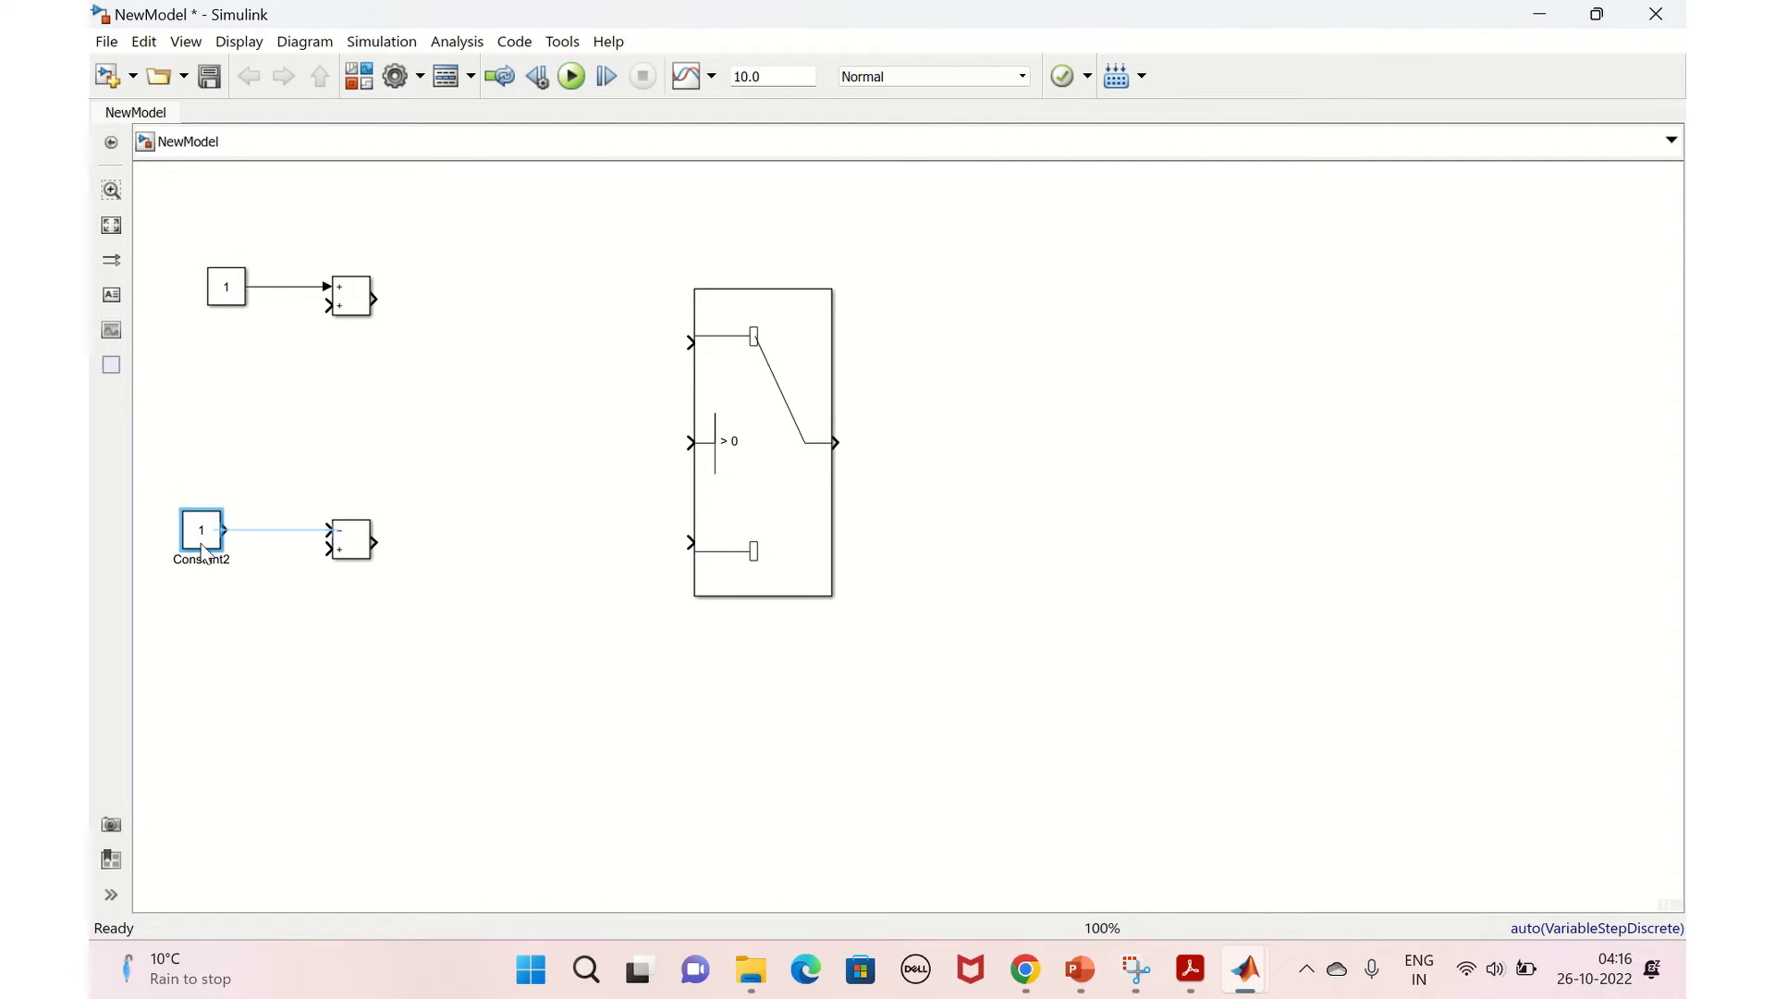
left_click(271, 527)
Step: Connect the upper Add block's output to the Switch's first input and the lower one's output to its third input
left_click_drag(373, 297, 689, 346)
left_click(377, 544)
left_click_drag(378, 544, 687, 542)
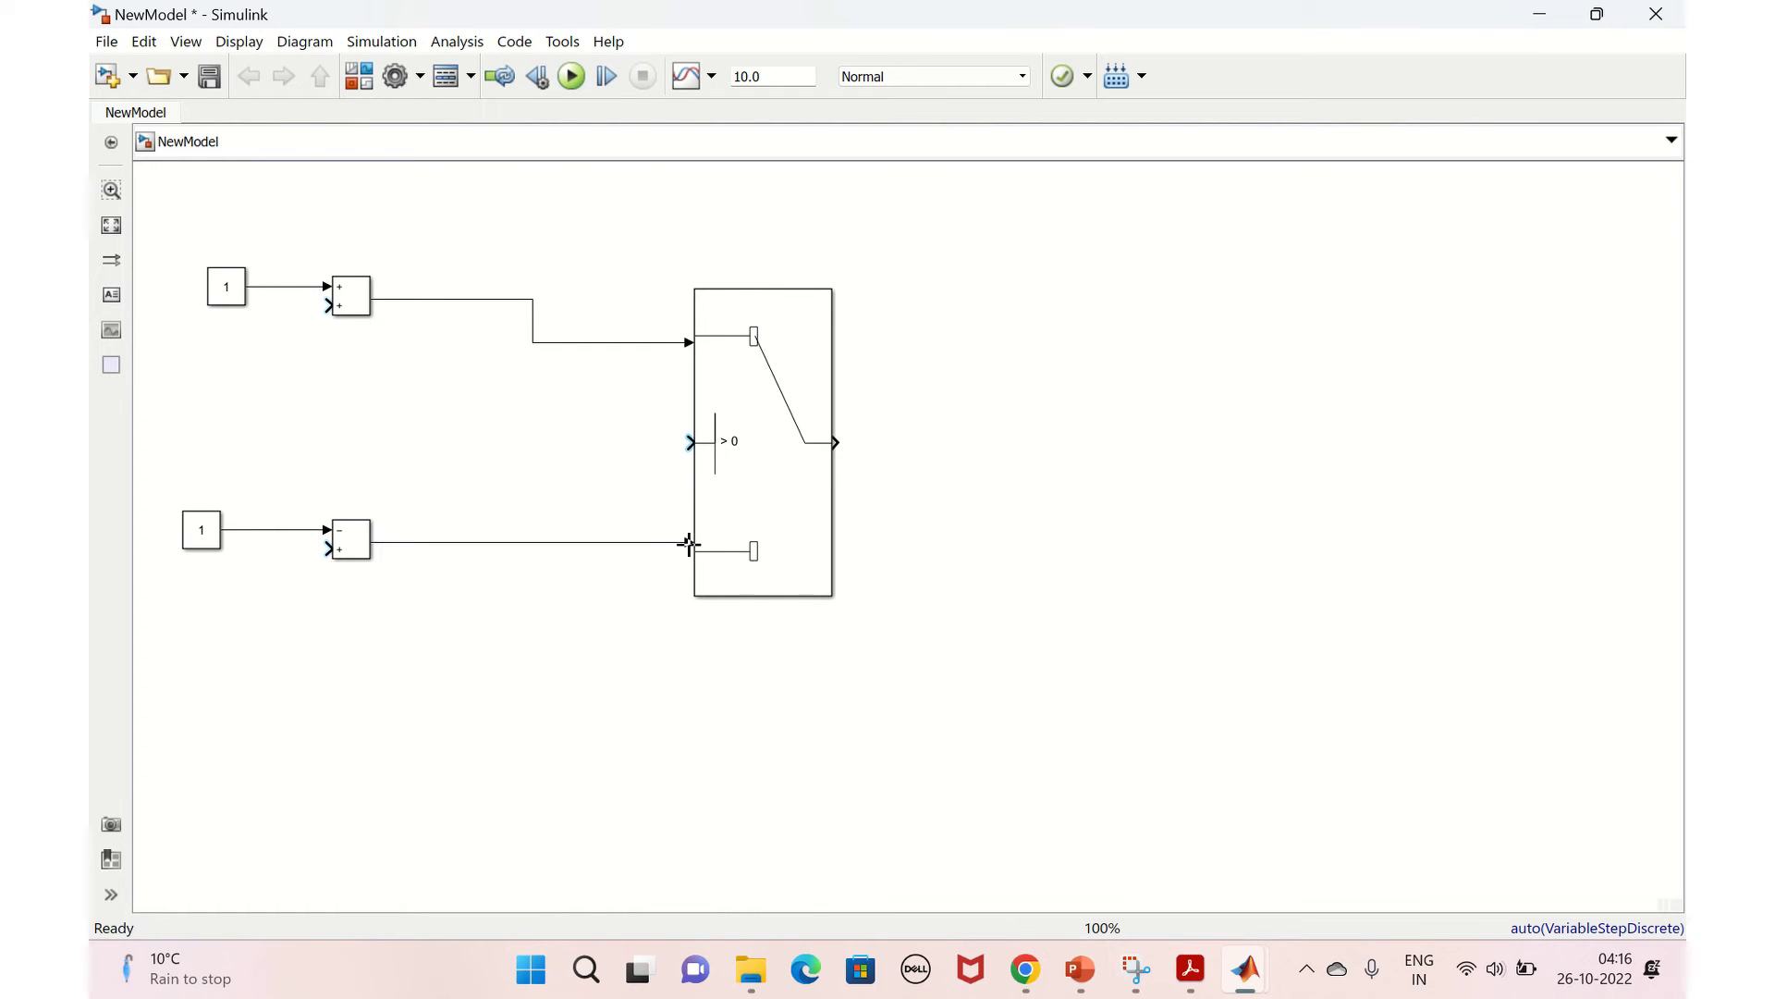
double_click(917, 453)
type("dal")
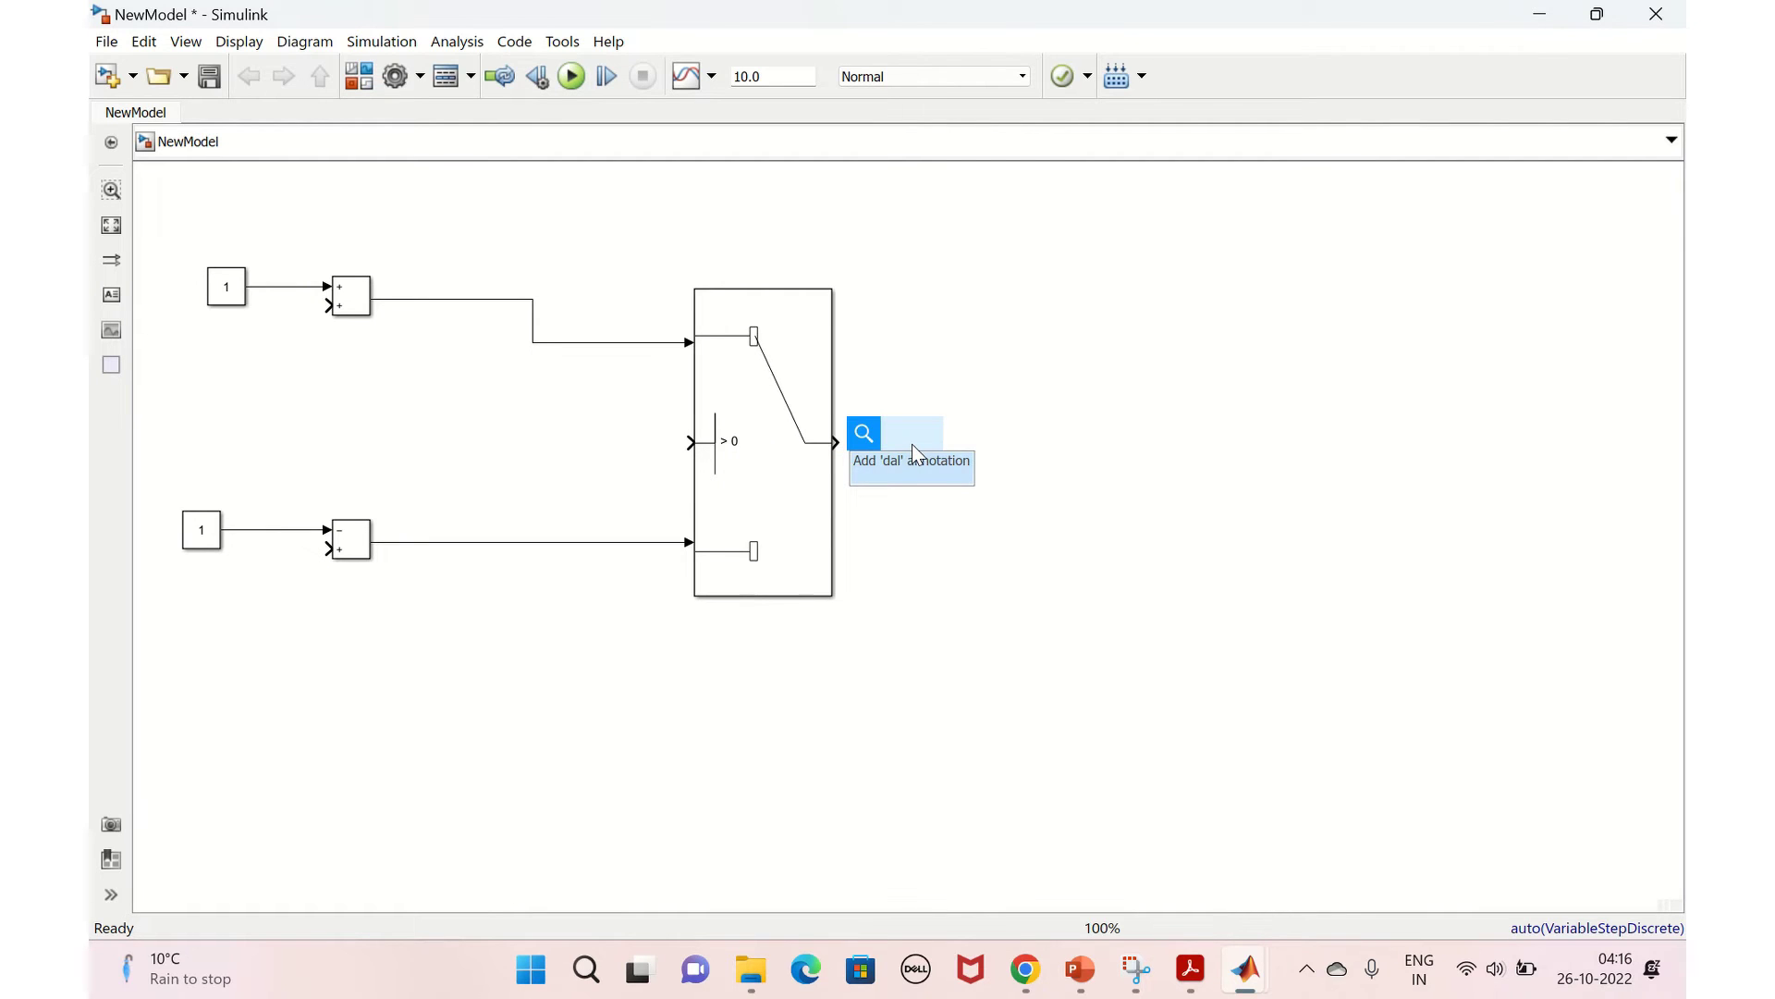
key("BackSpace")
key("BackSpace")
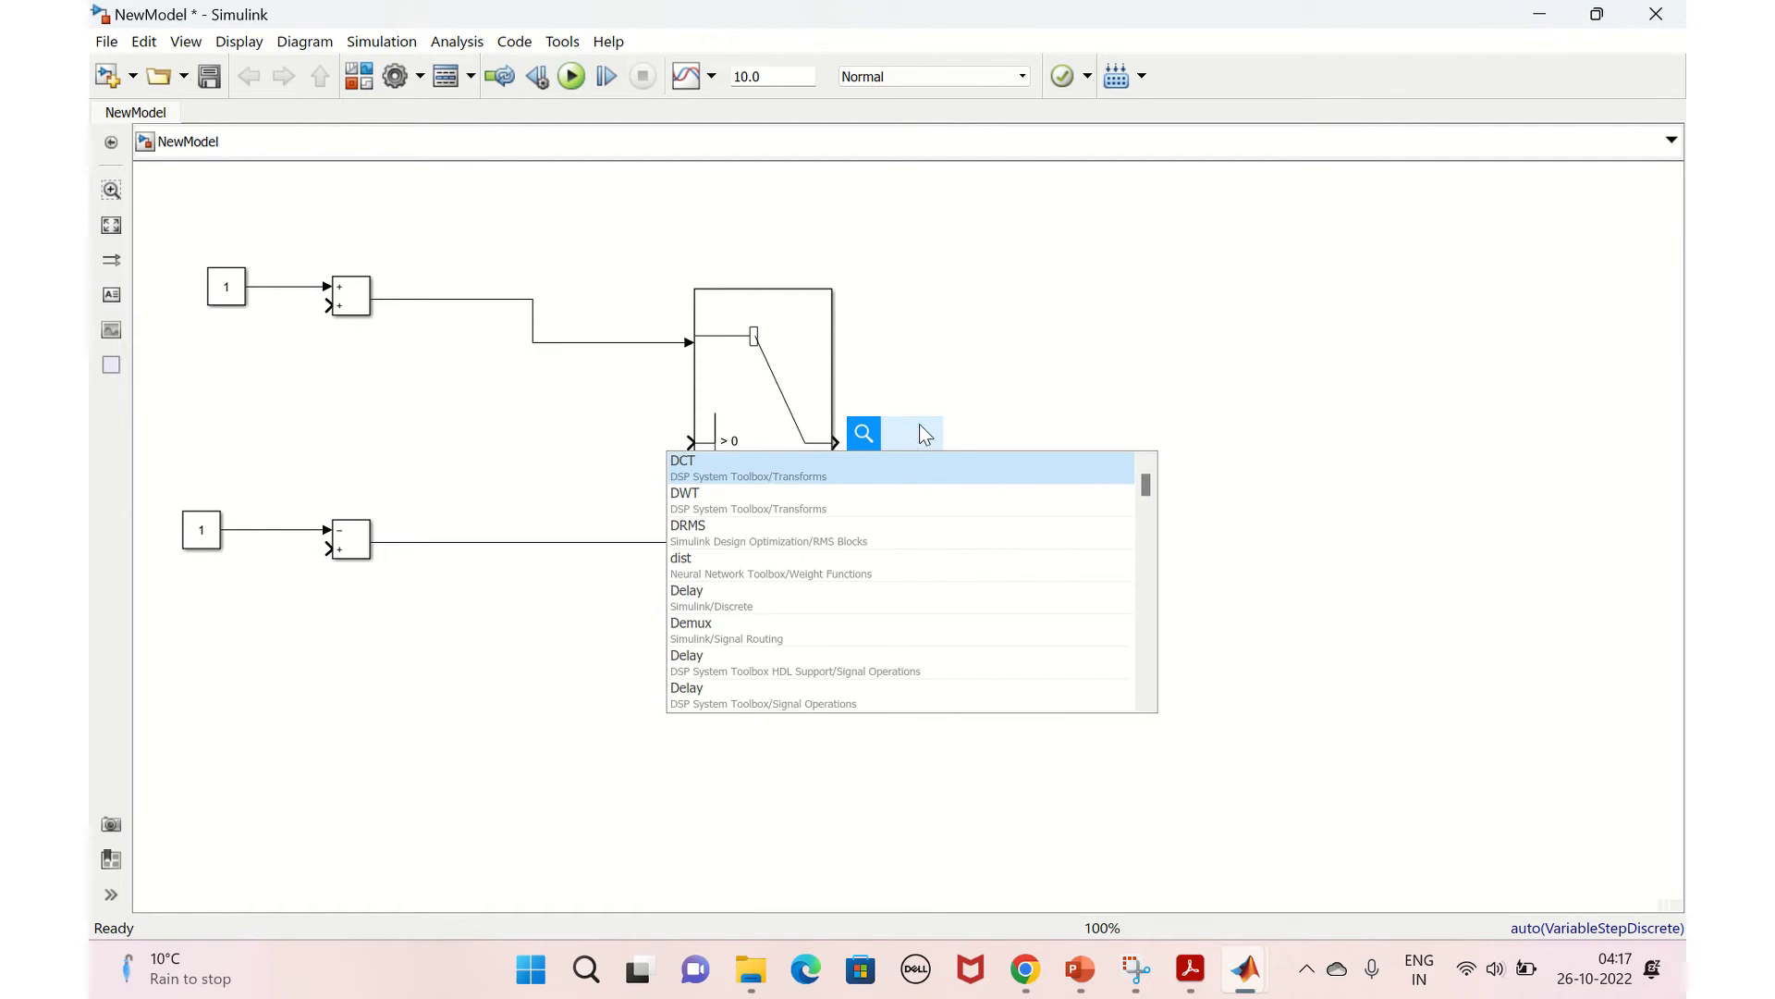
left_click(997, 355)
Step: Insert a Delay block from Simulink/Discrete beside the Switch's output
double_click(916, 441)
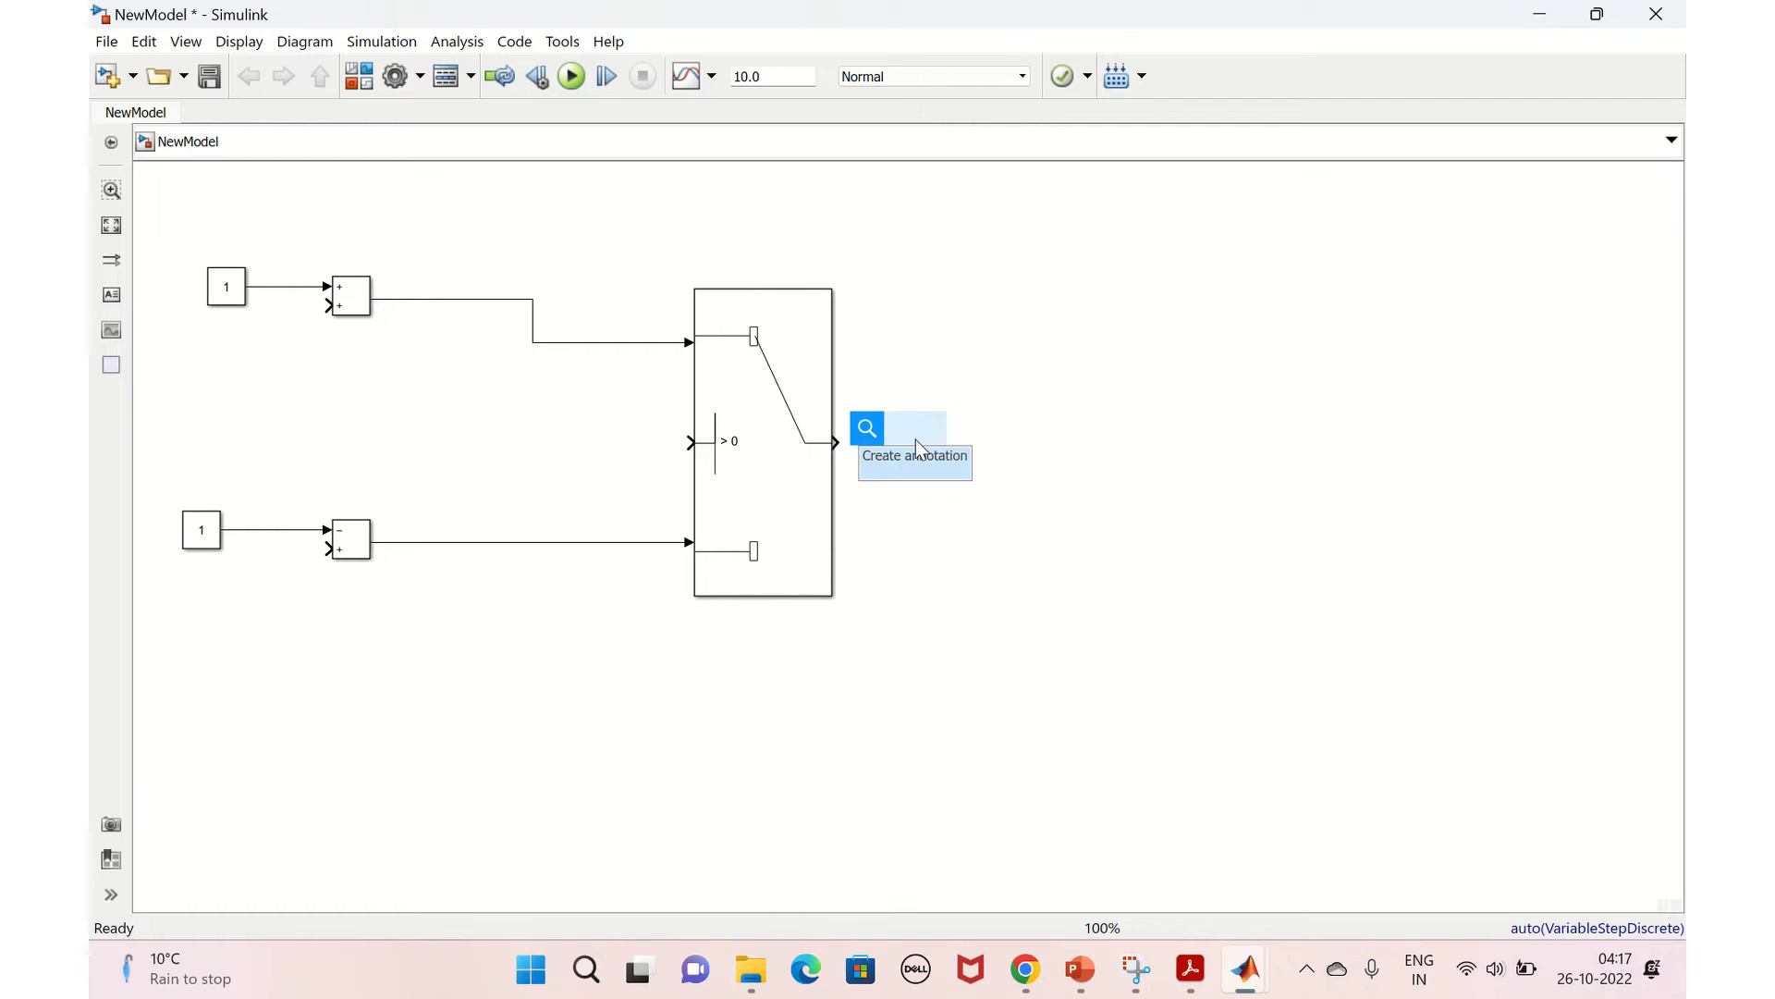
type("del")
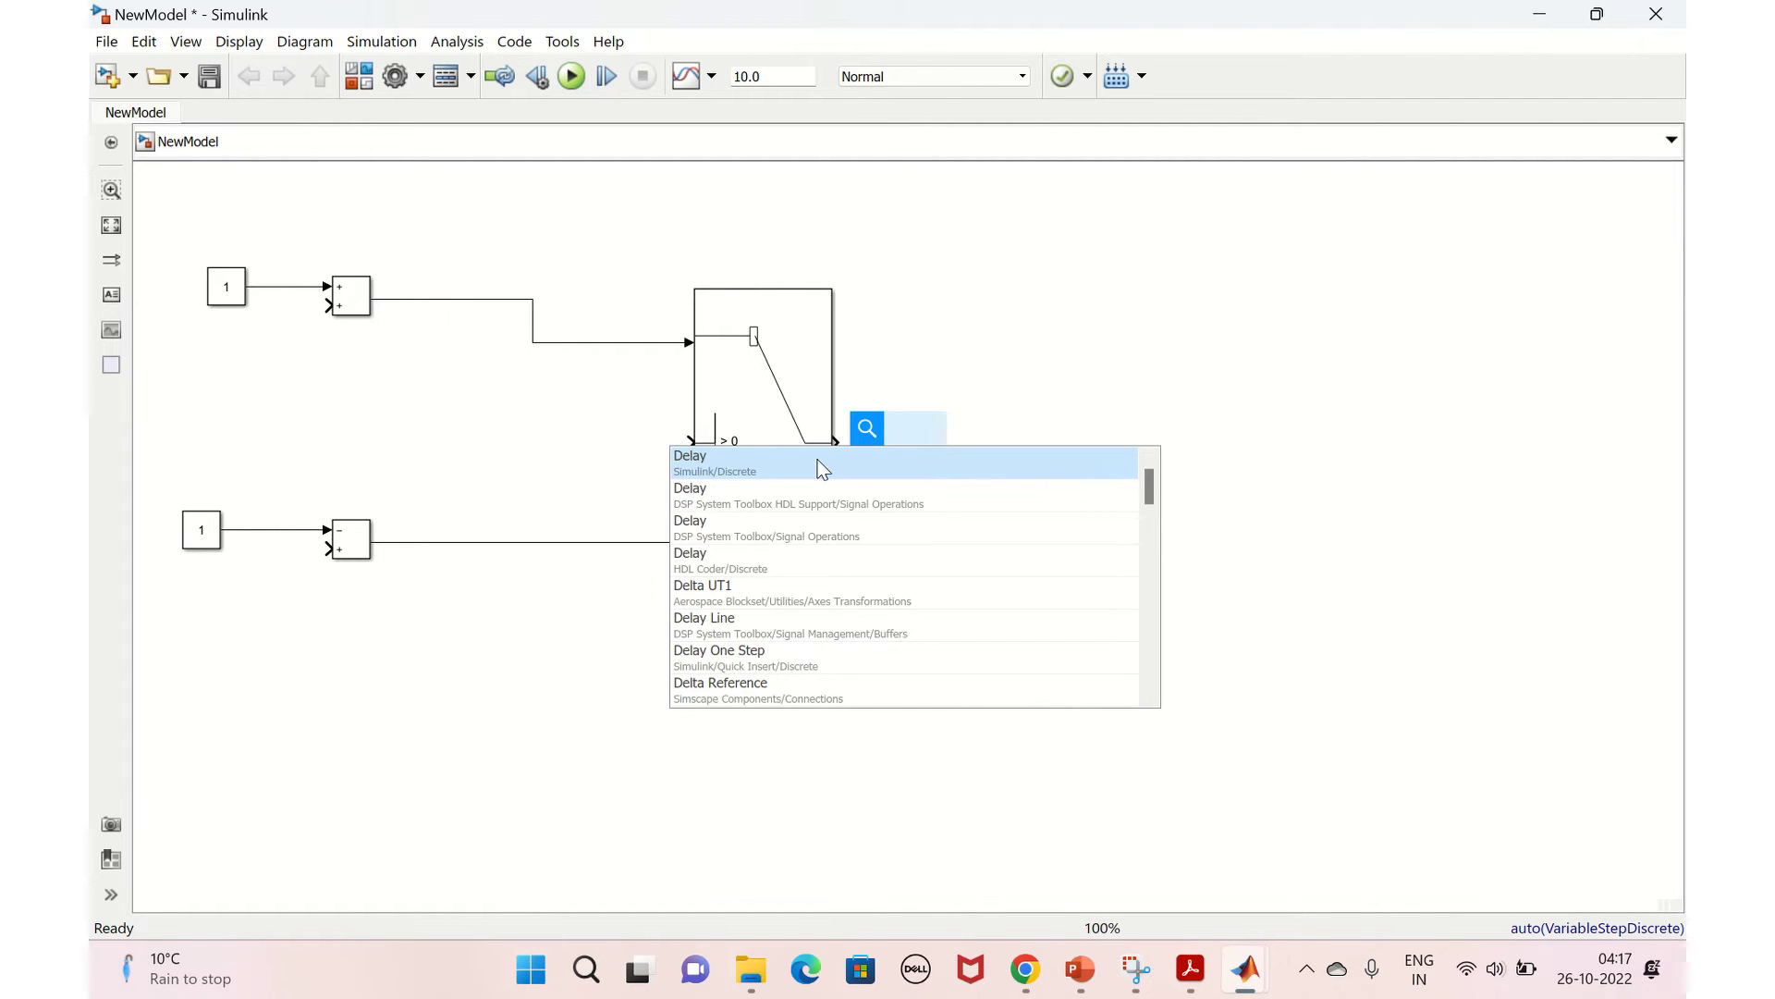
left_click(823, 470)
double_click(820, 464)
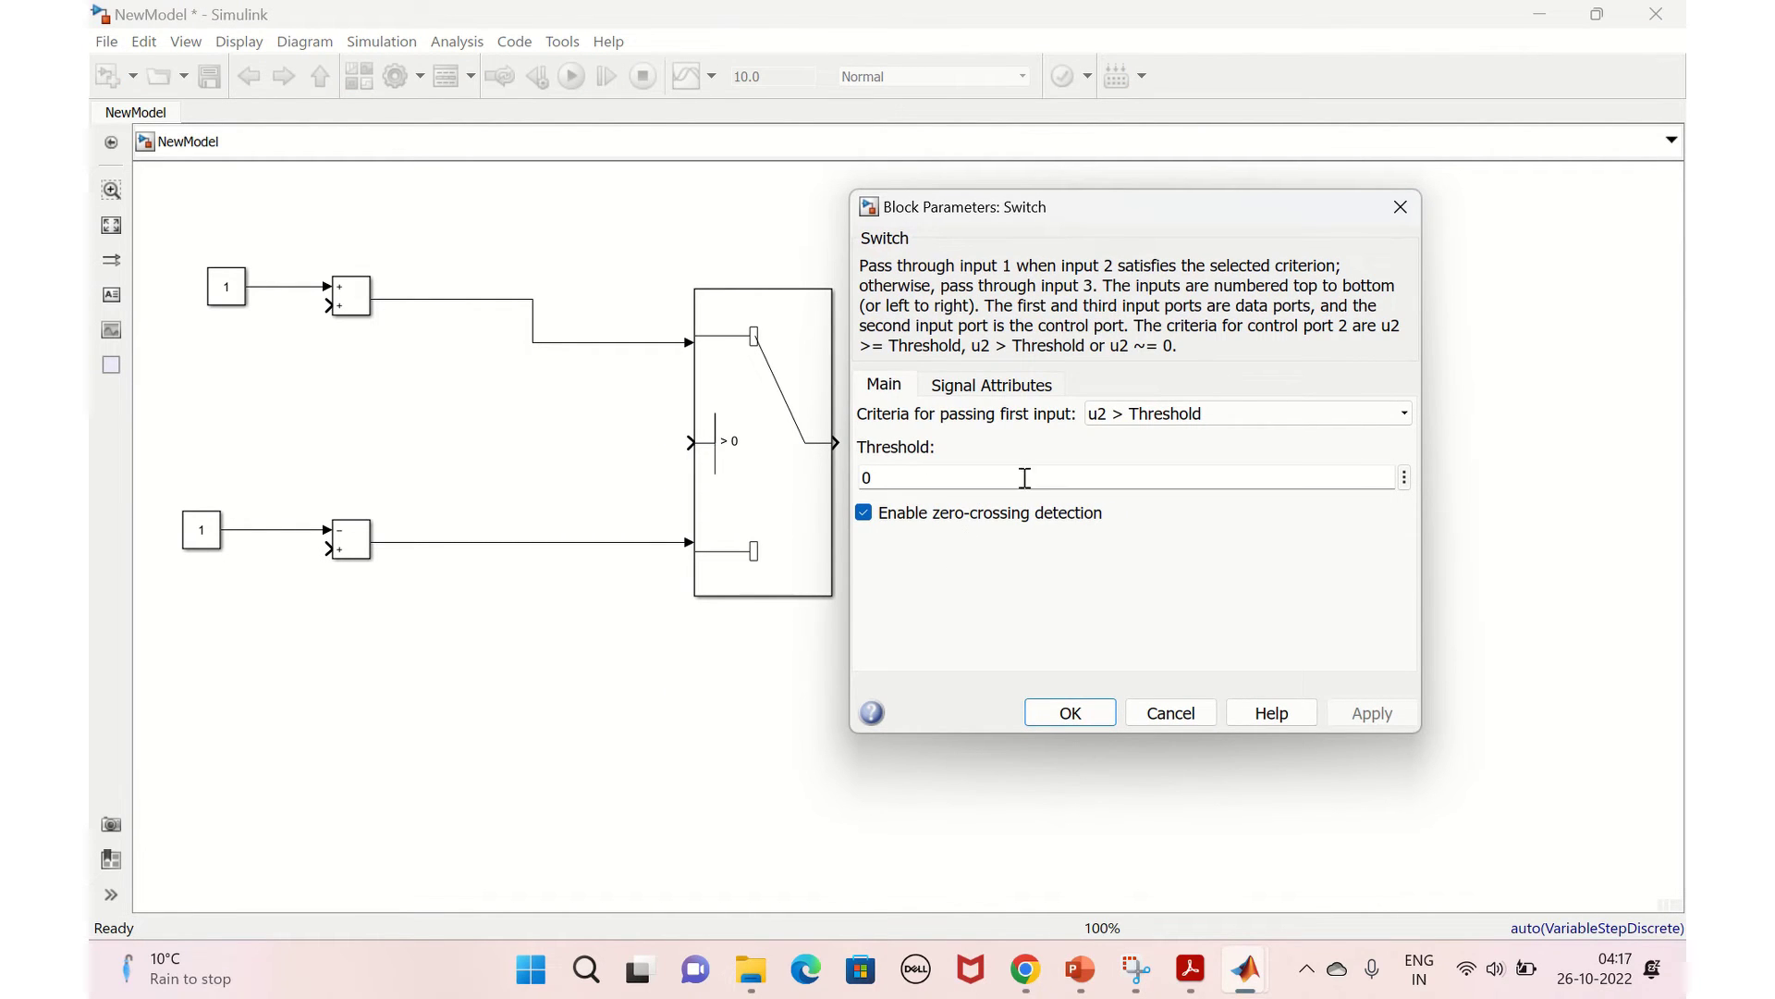
left_click(1401, 206)
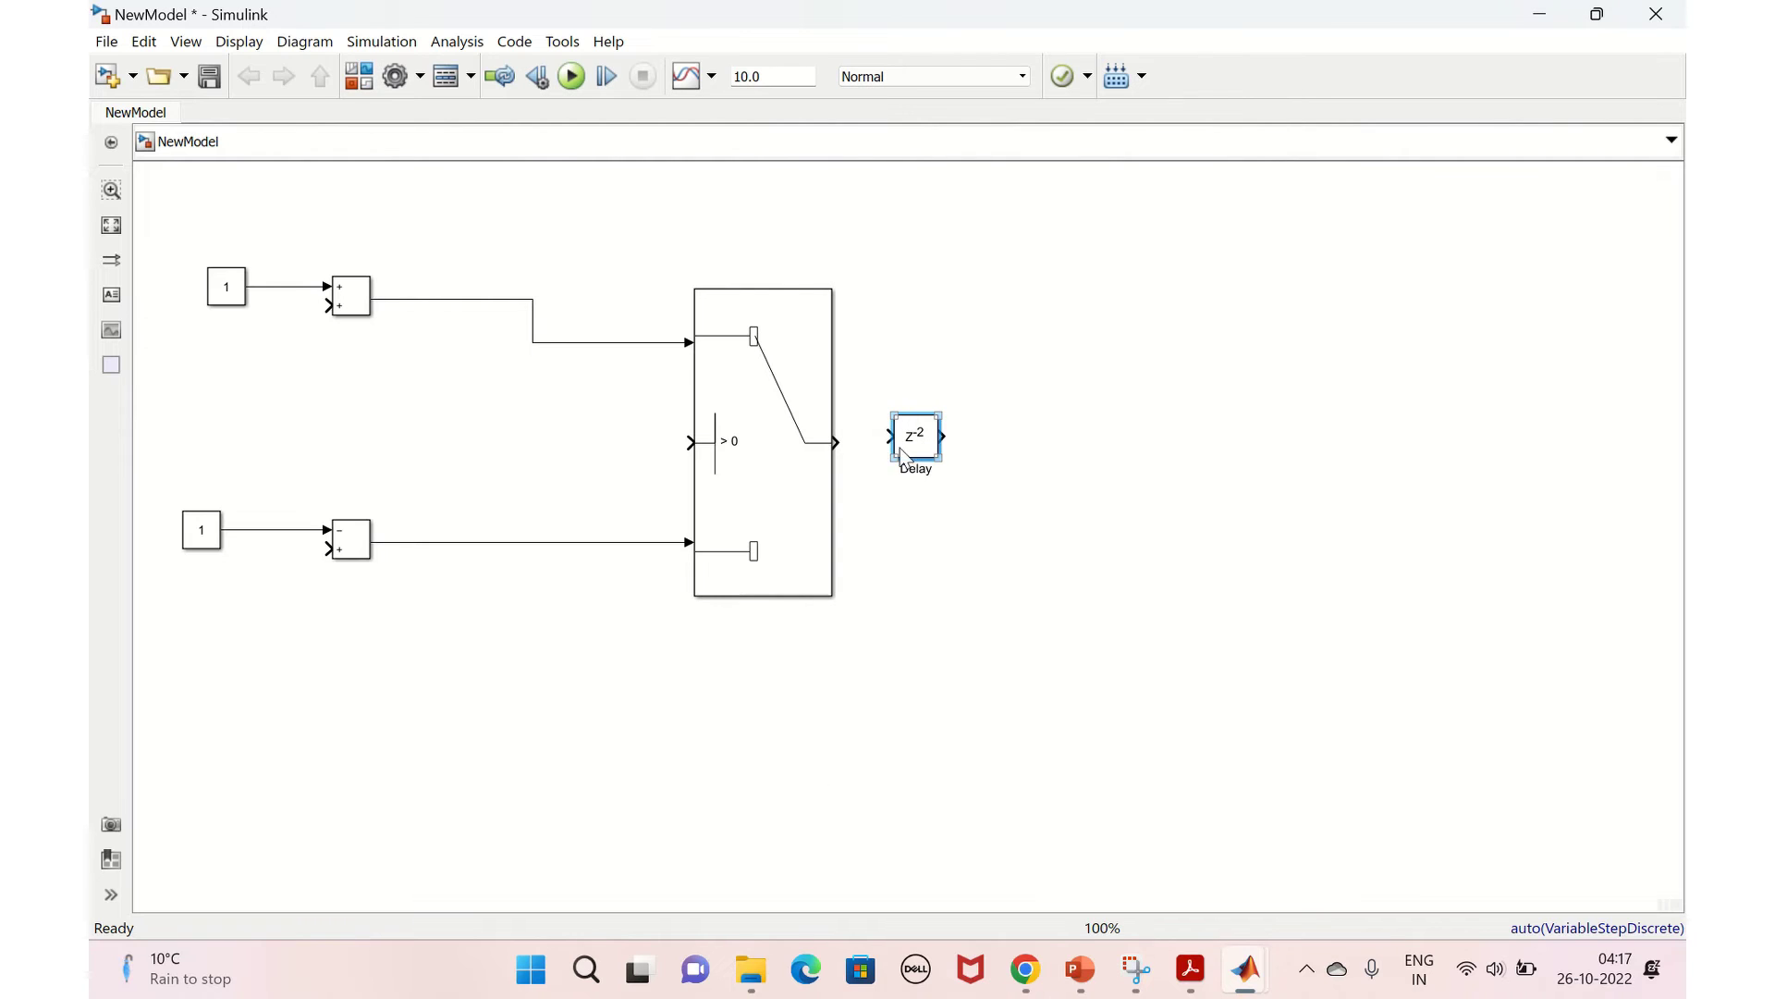
Step: Set the Delay block's delay length to 1 and connect the Switch's output to its input
double_click(916, 436)
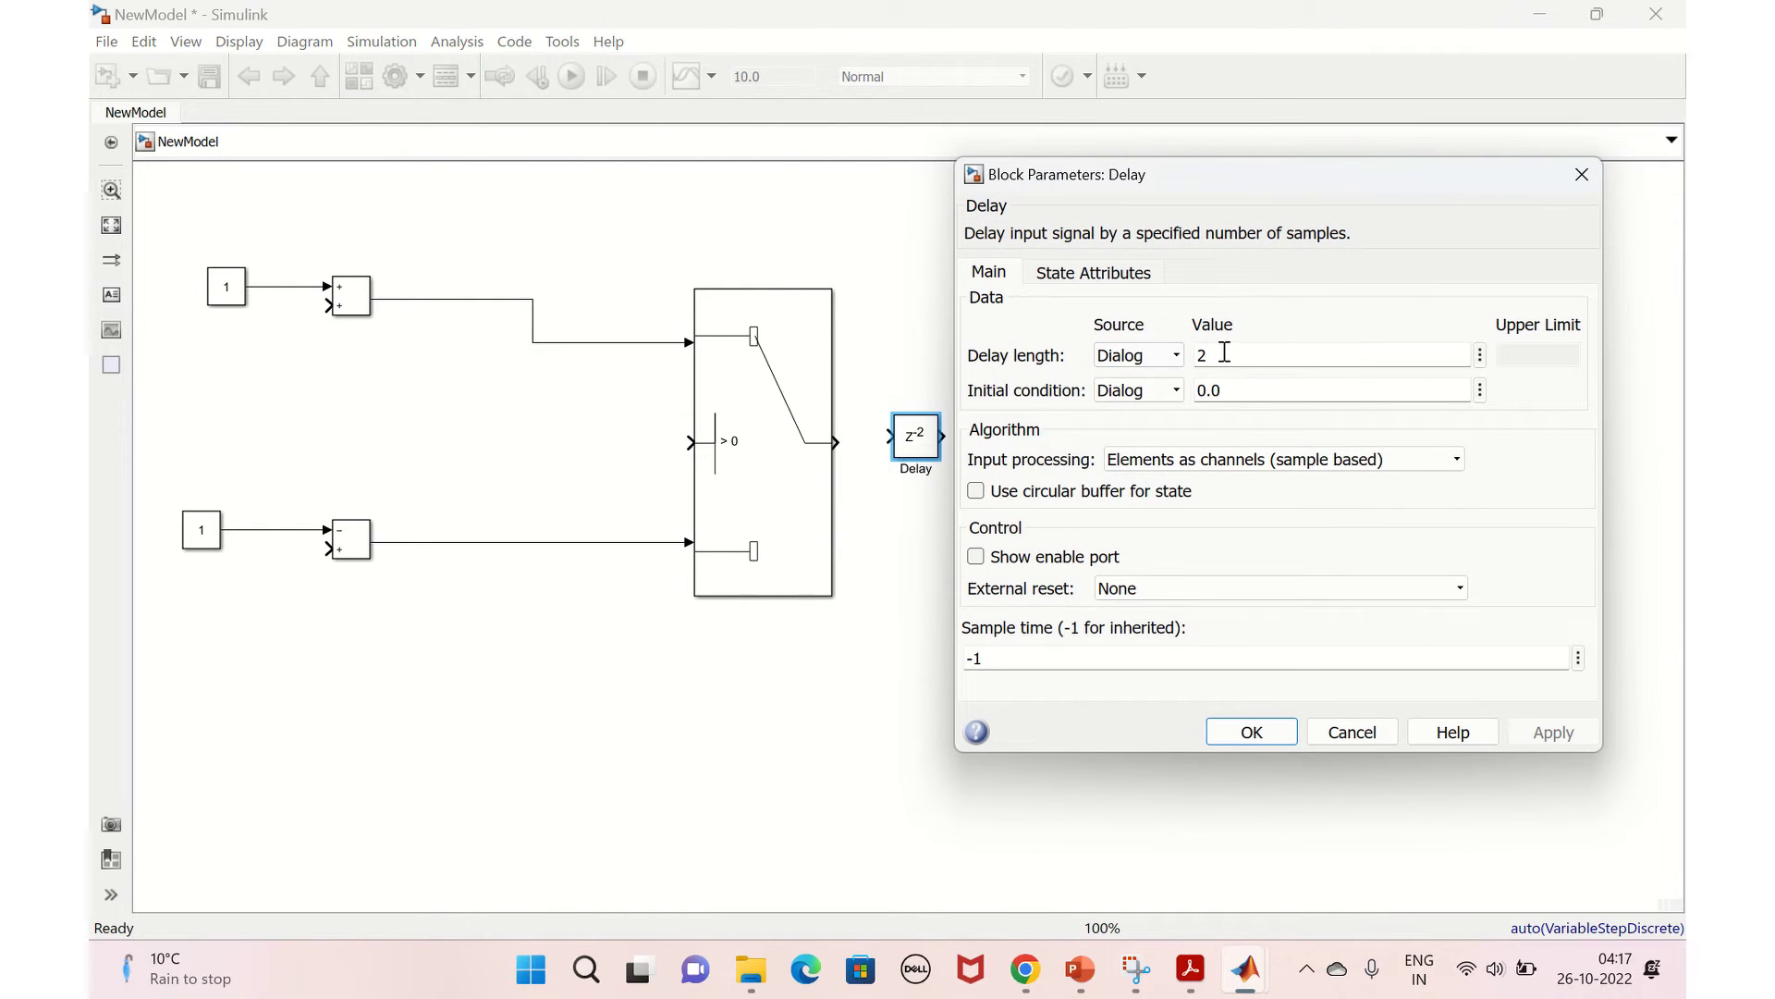
double_click(1224, 353)
type("1")
left_click(1553, 731)
left_click(1251, 731)
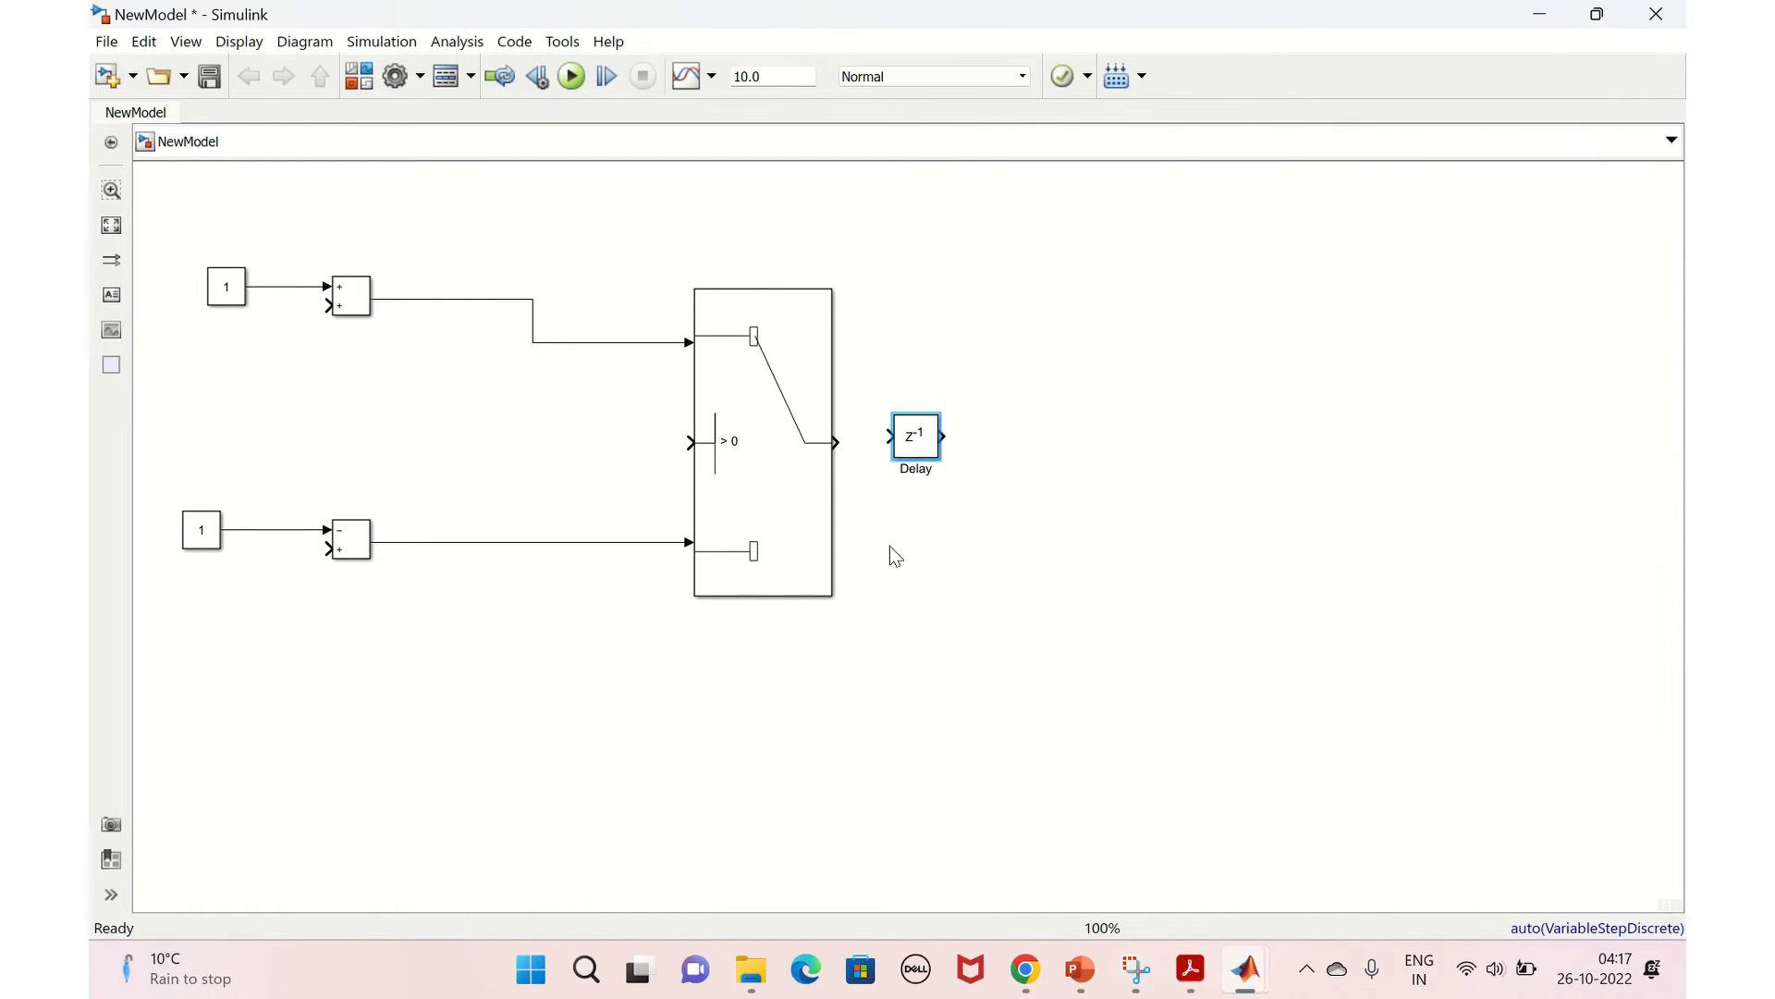
left_click_drag(839, 444, 890, 436)
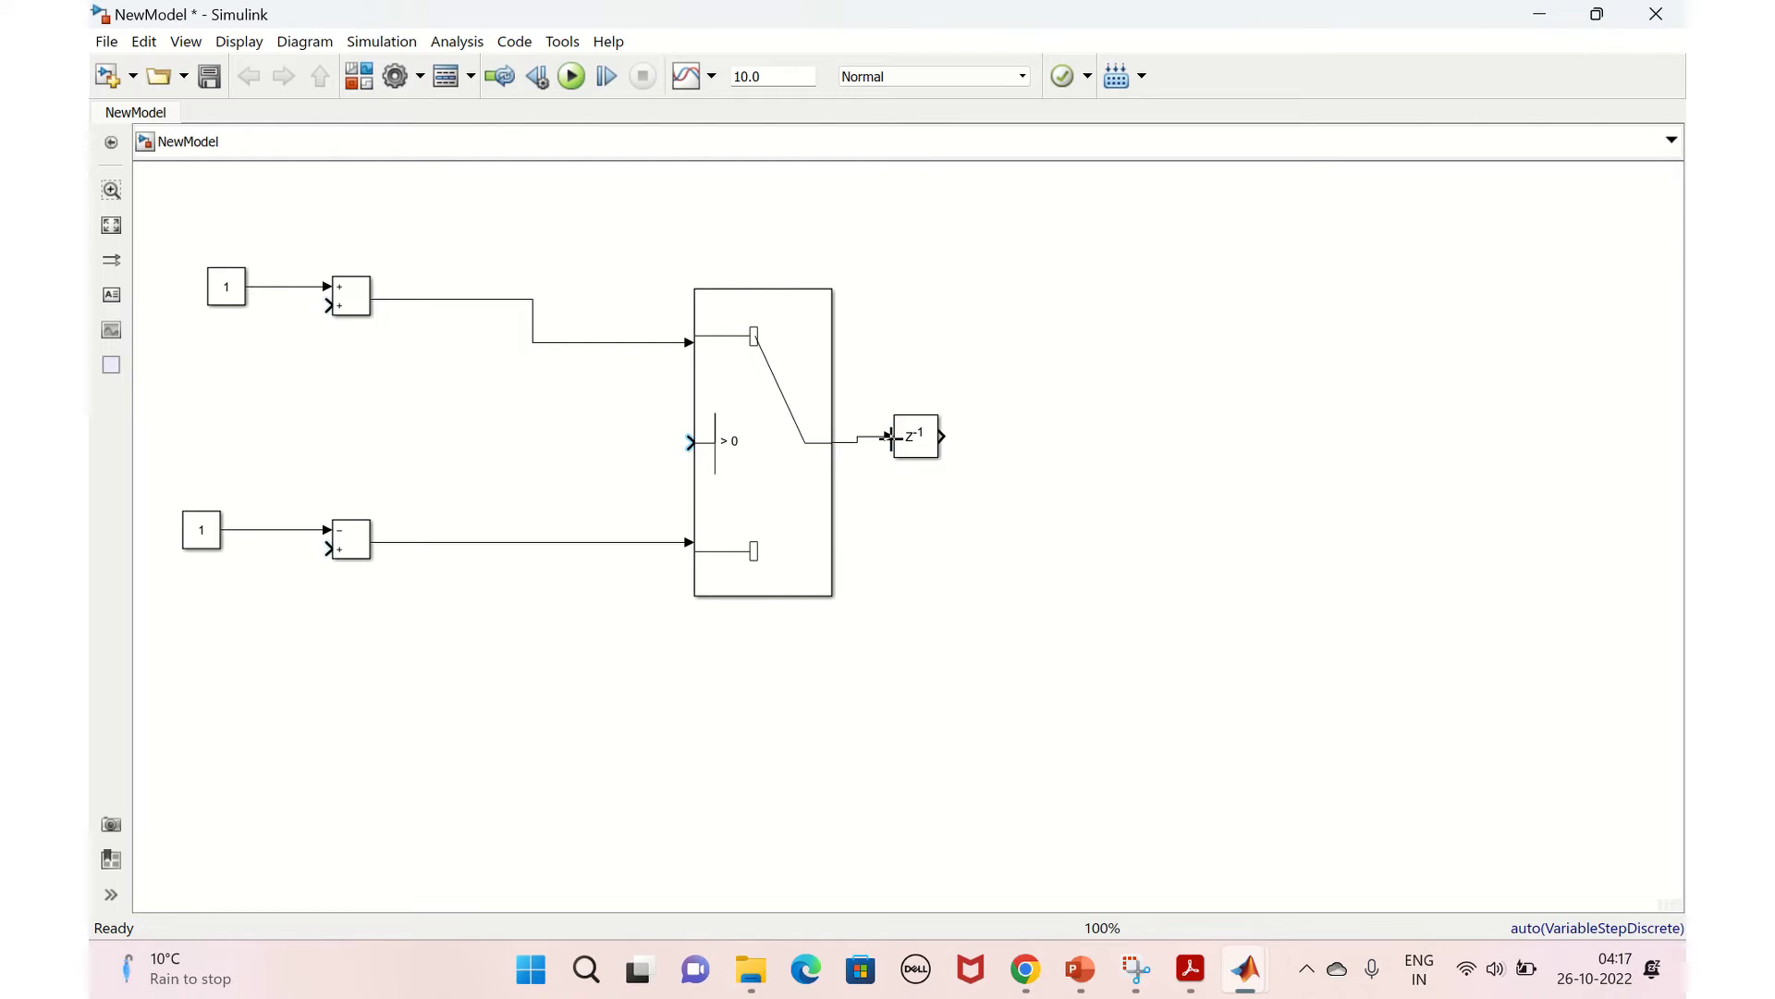
Step: Insert a Scope block beyond the Delay block and connect the Delay output to it
double_click(1091, 446)
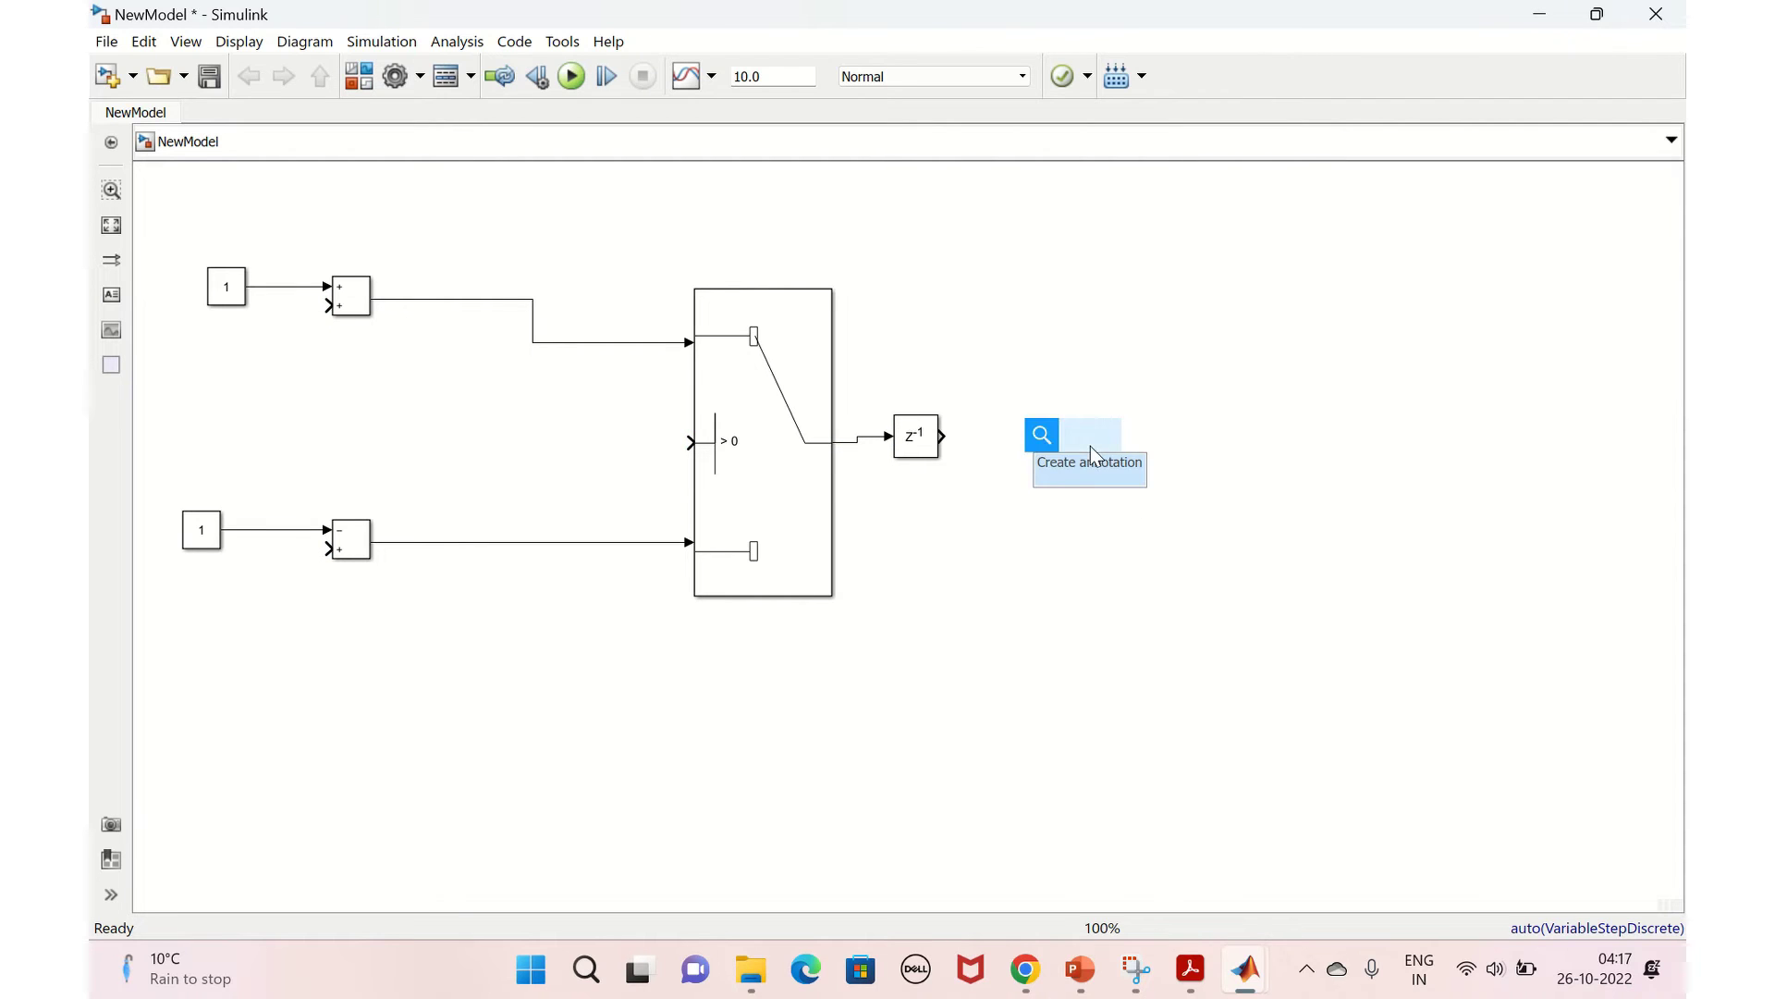
type("scope")
left_click(1025, 462)
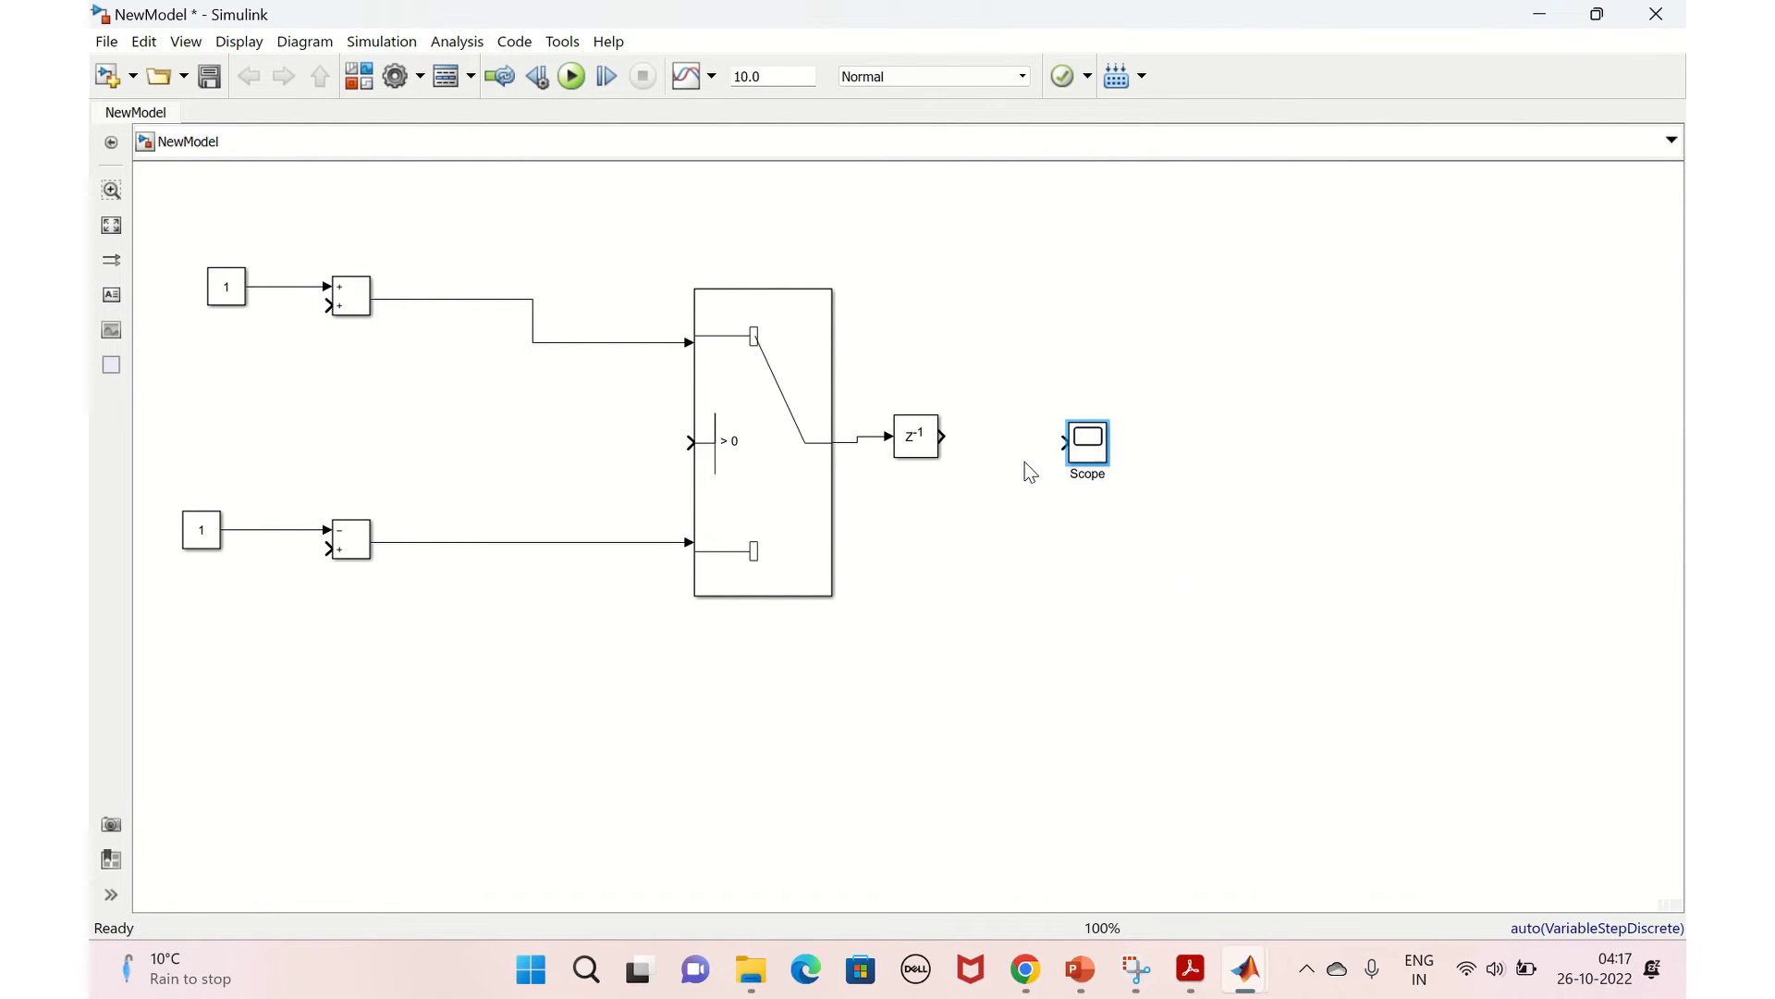
left_click_drag(944, 435, 1065, 443)
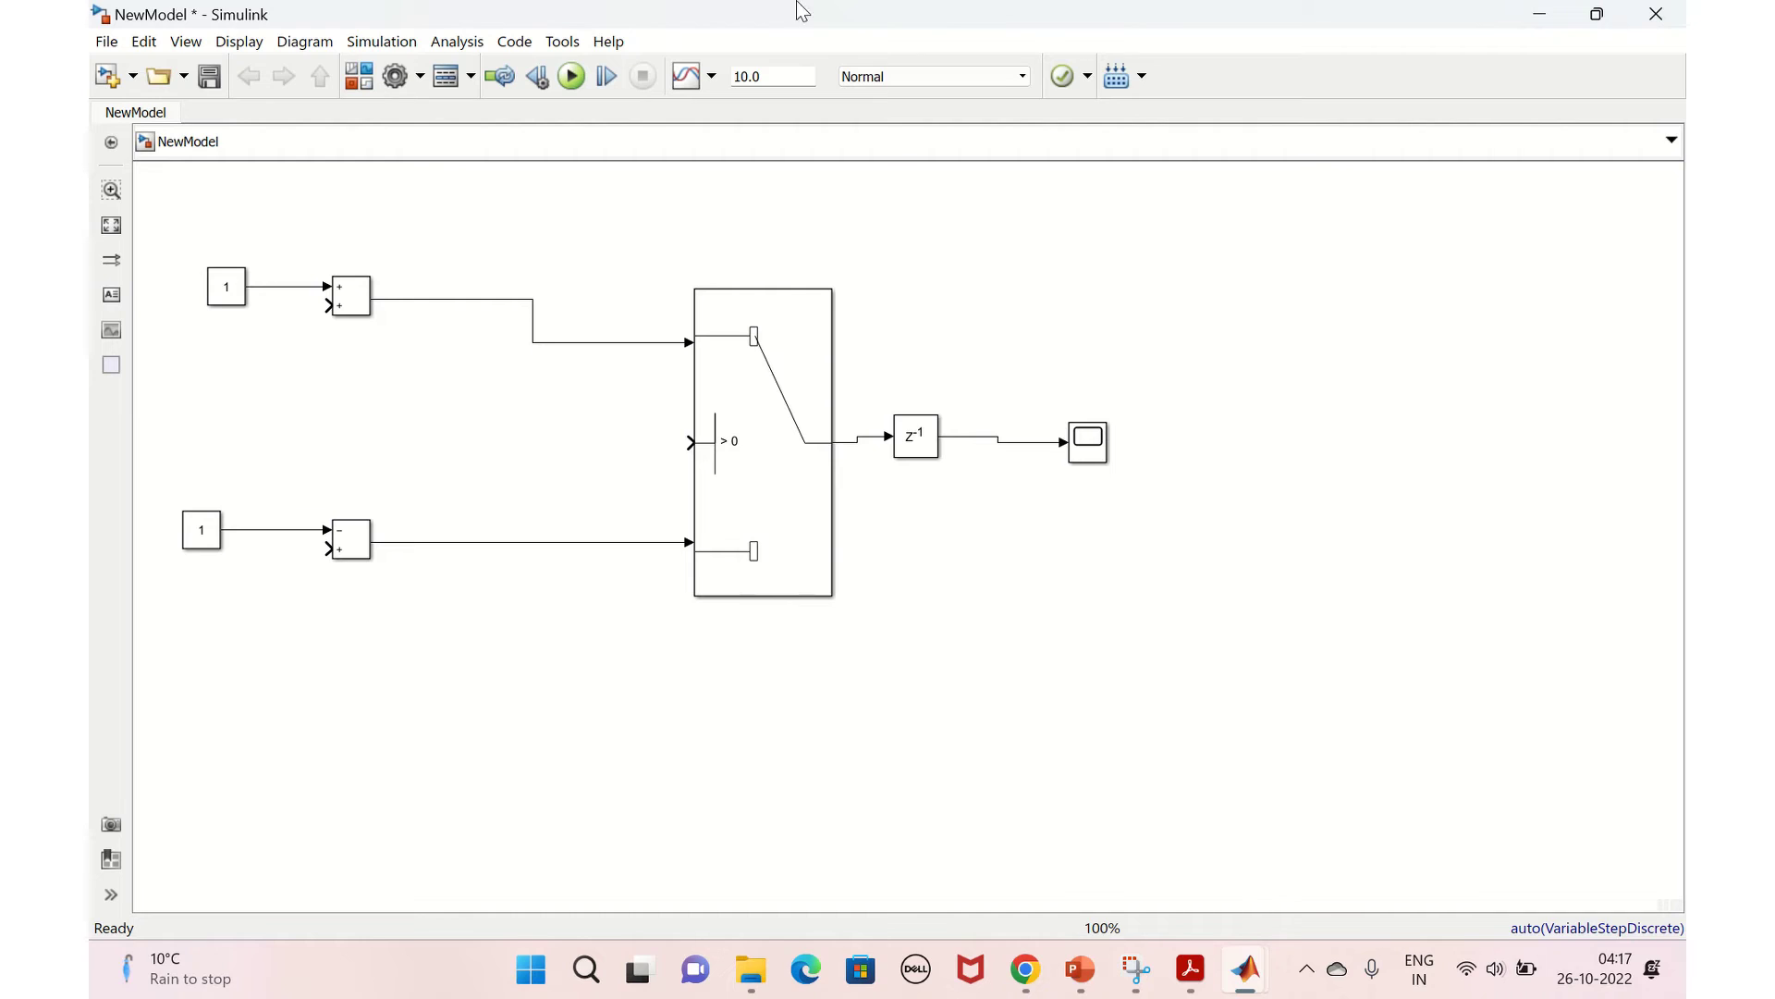
mouse_move(797, 10)
left_click(717, 74)
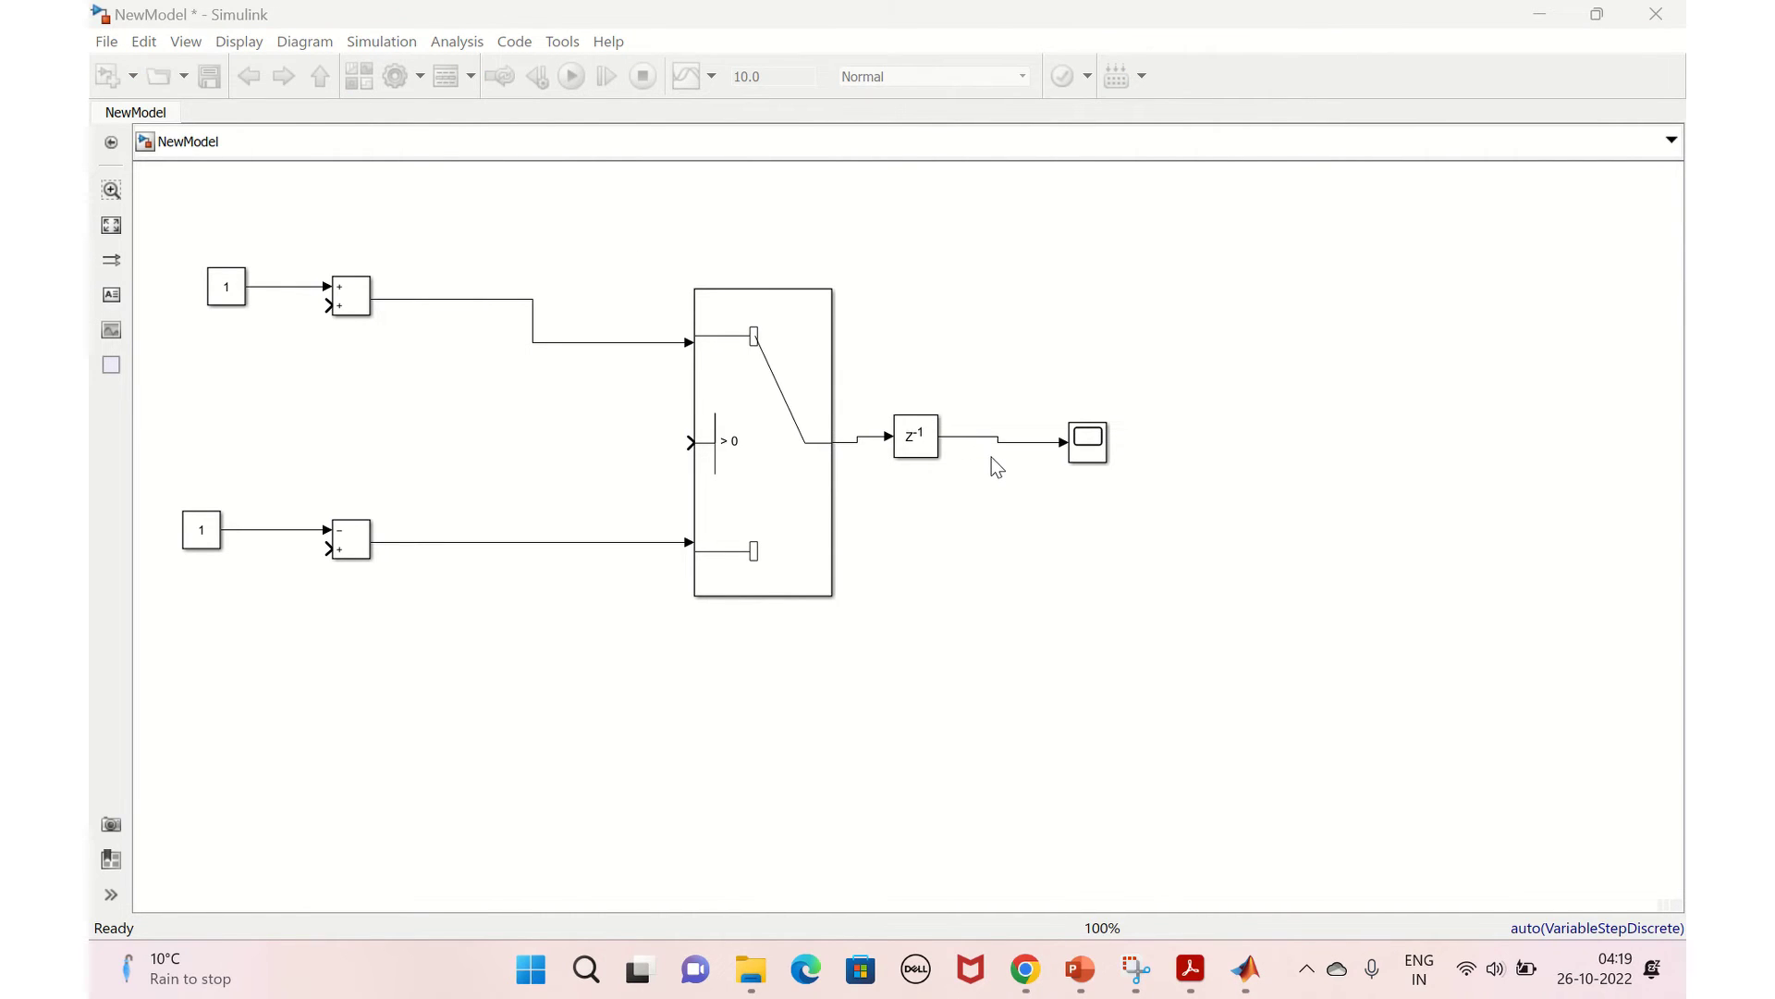
left_click(614, 252)
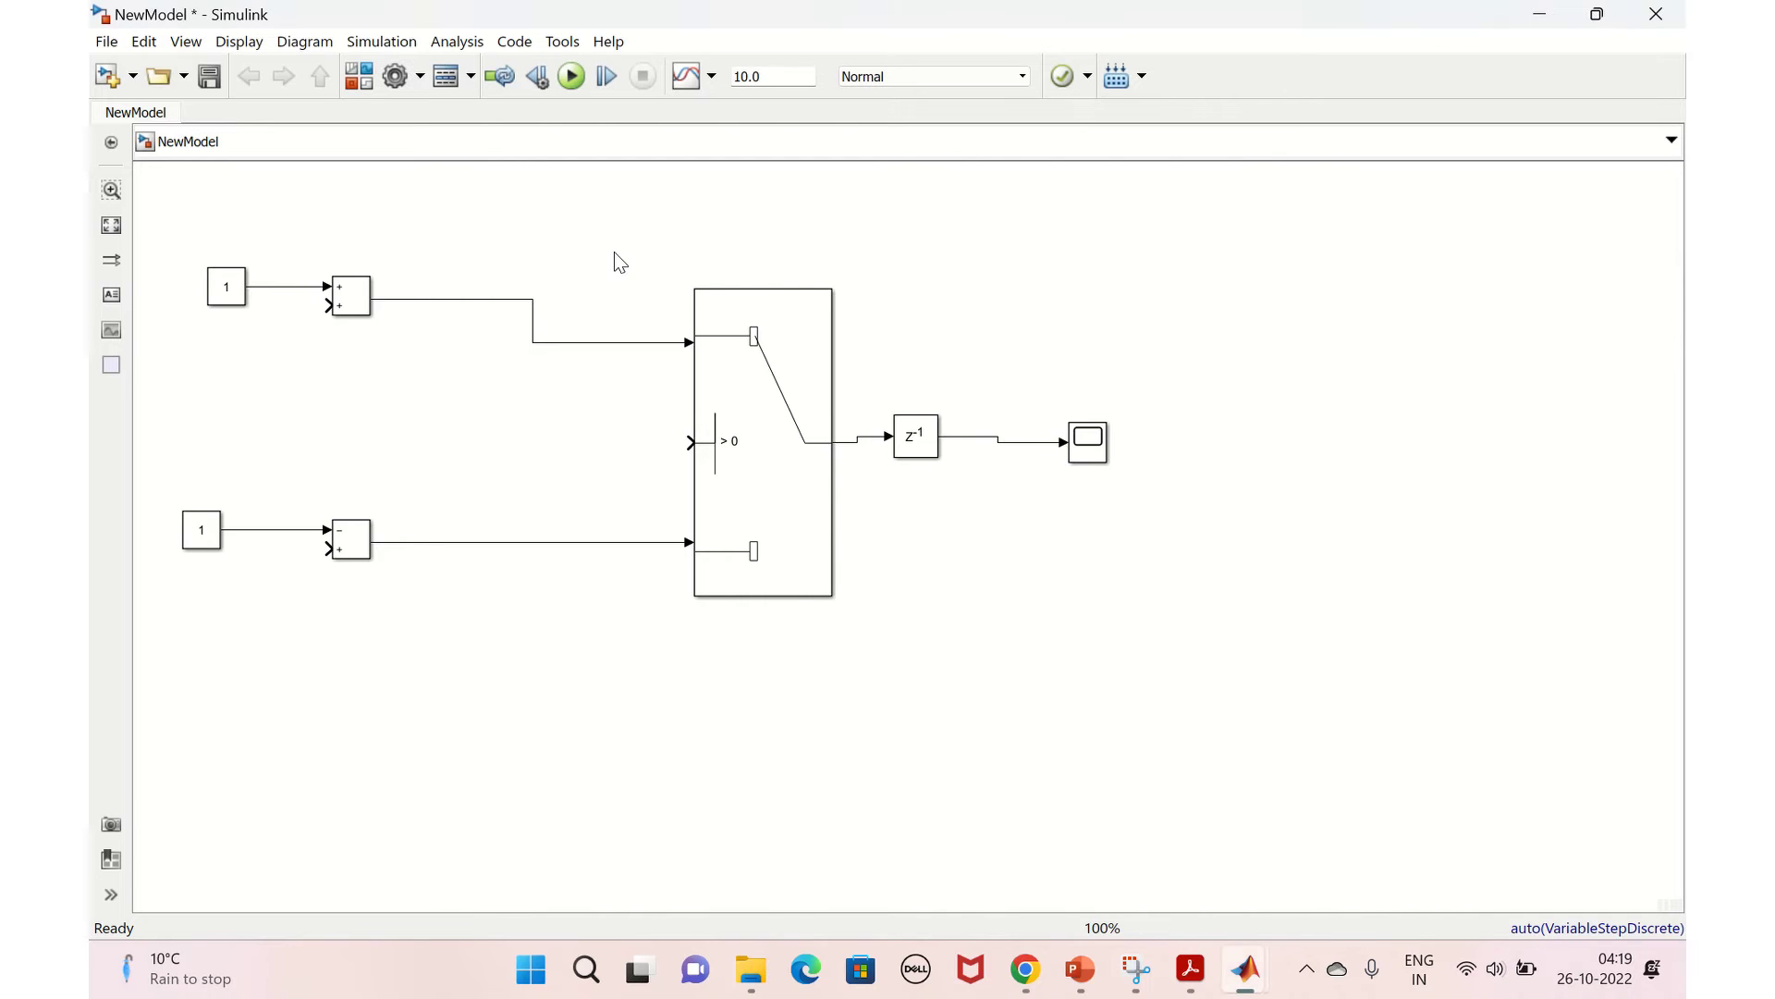
Step: Feed the Delay output back to the second inputs of both the lower and the upper Add blocks
left_click(1000, 440)
left_click_drag(1001, 438, 328, 547)
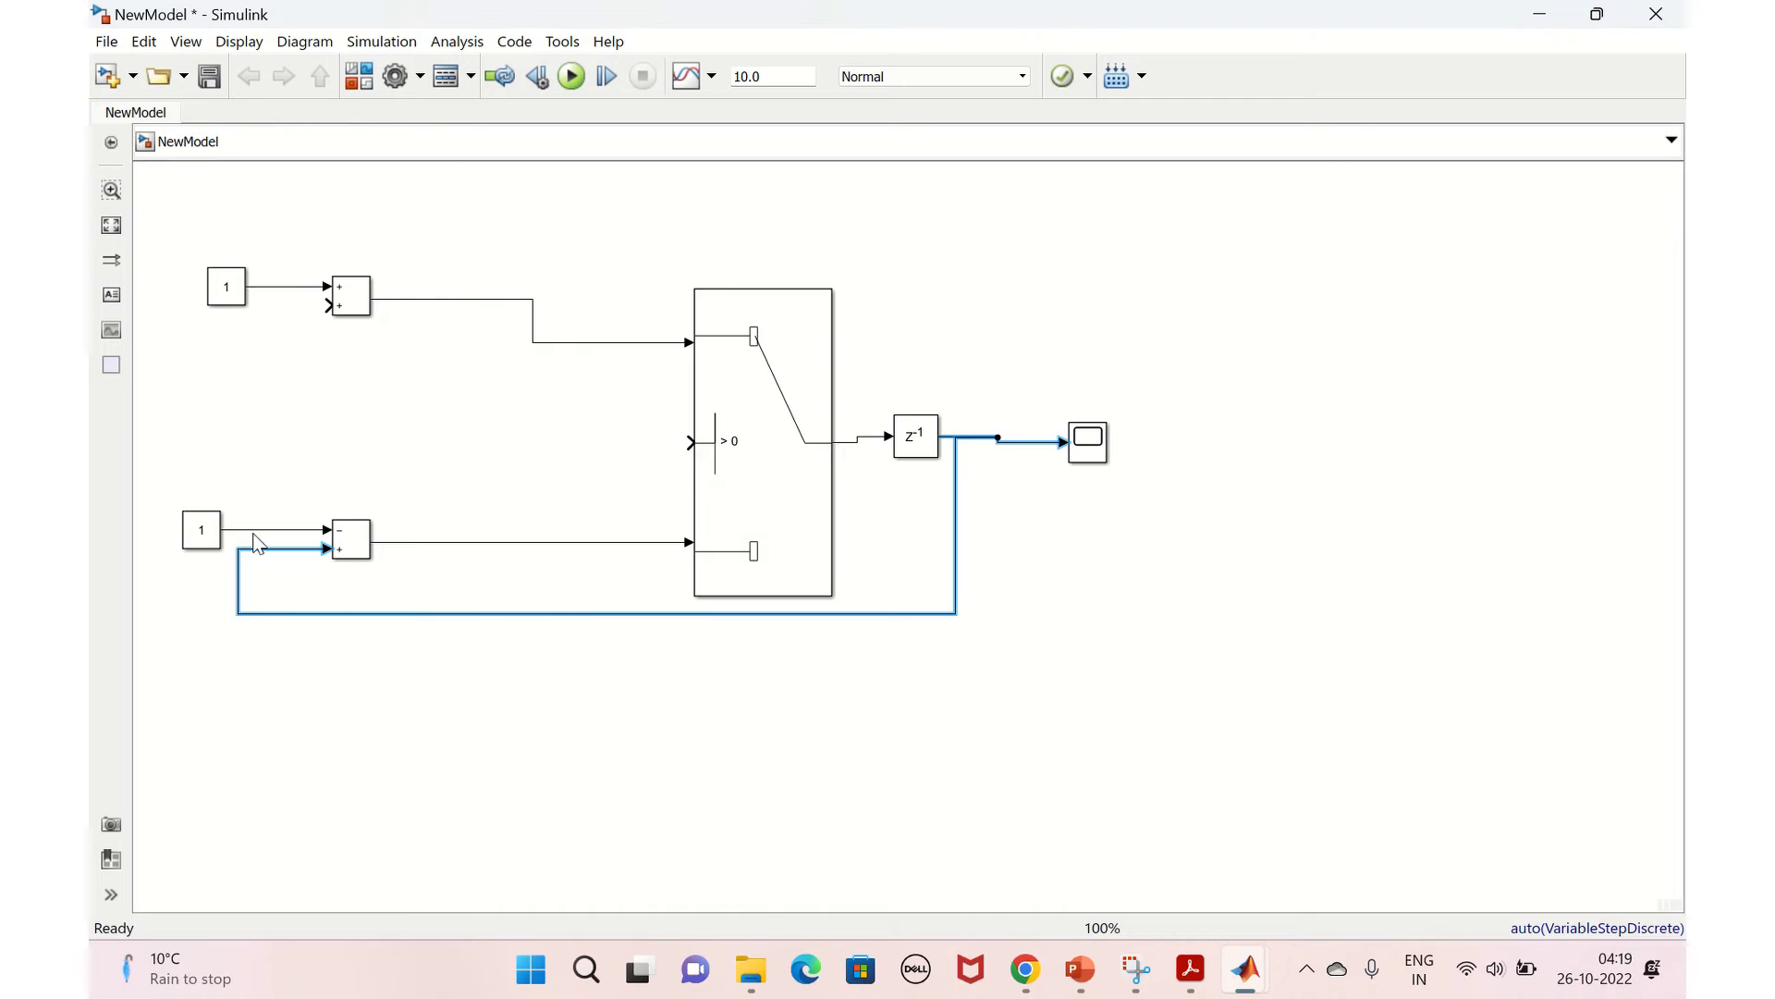
left_click_drag(329, 305, 239, 547)
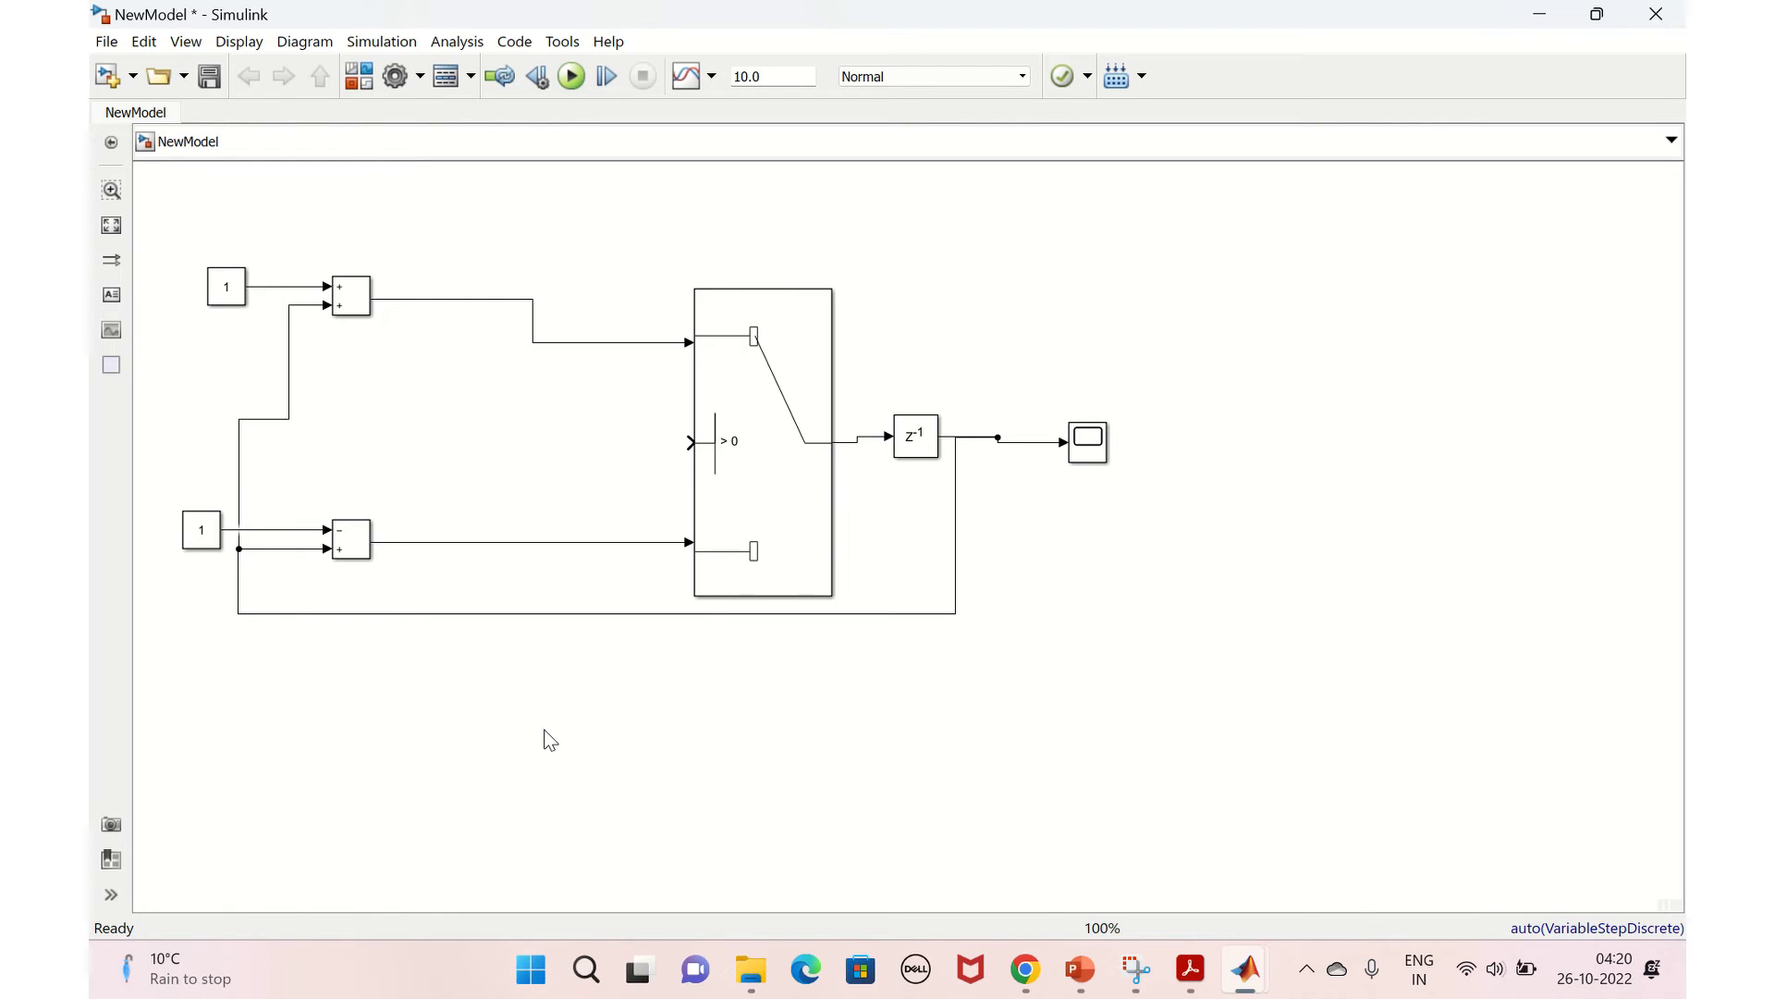
Step: Insert a second Switch block below the feedback line and enlarge it slightly
double_click(713, 741)
type("switch")
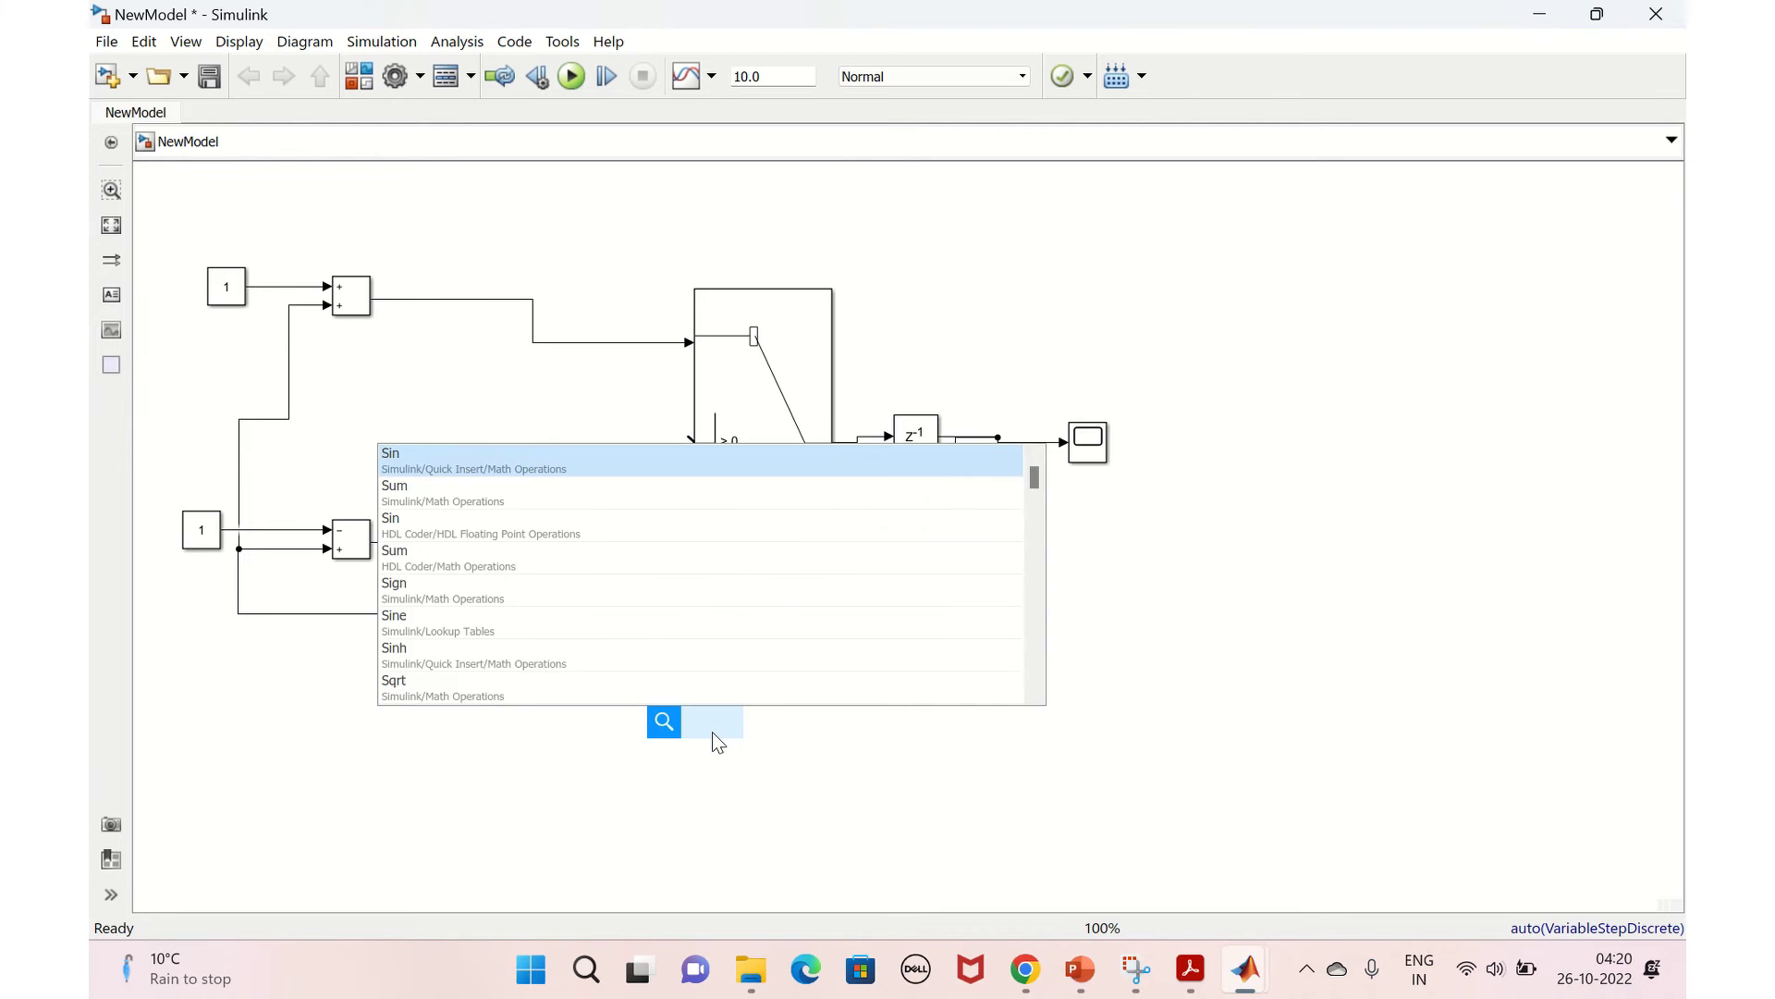
left_click(598, 467)
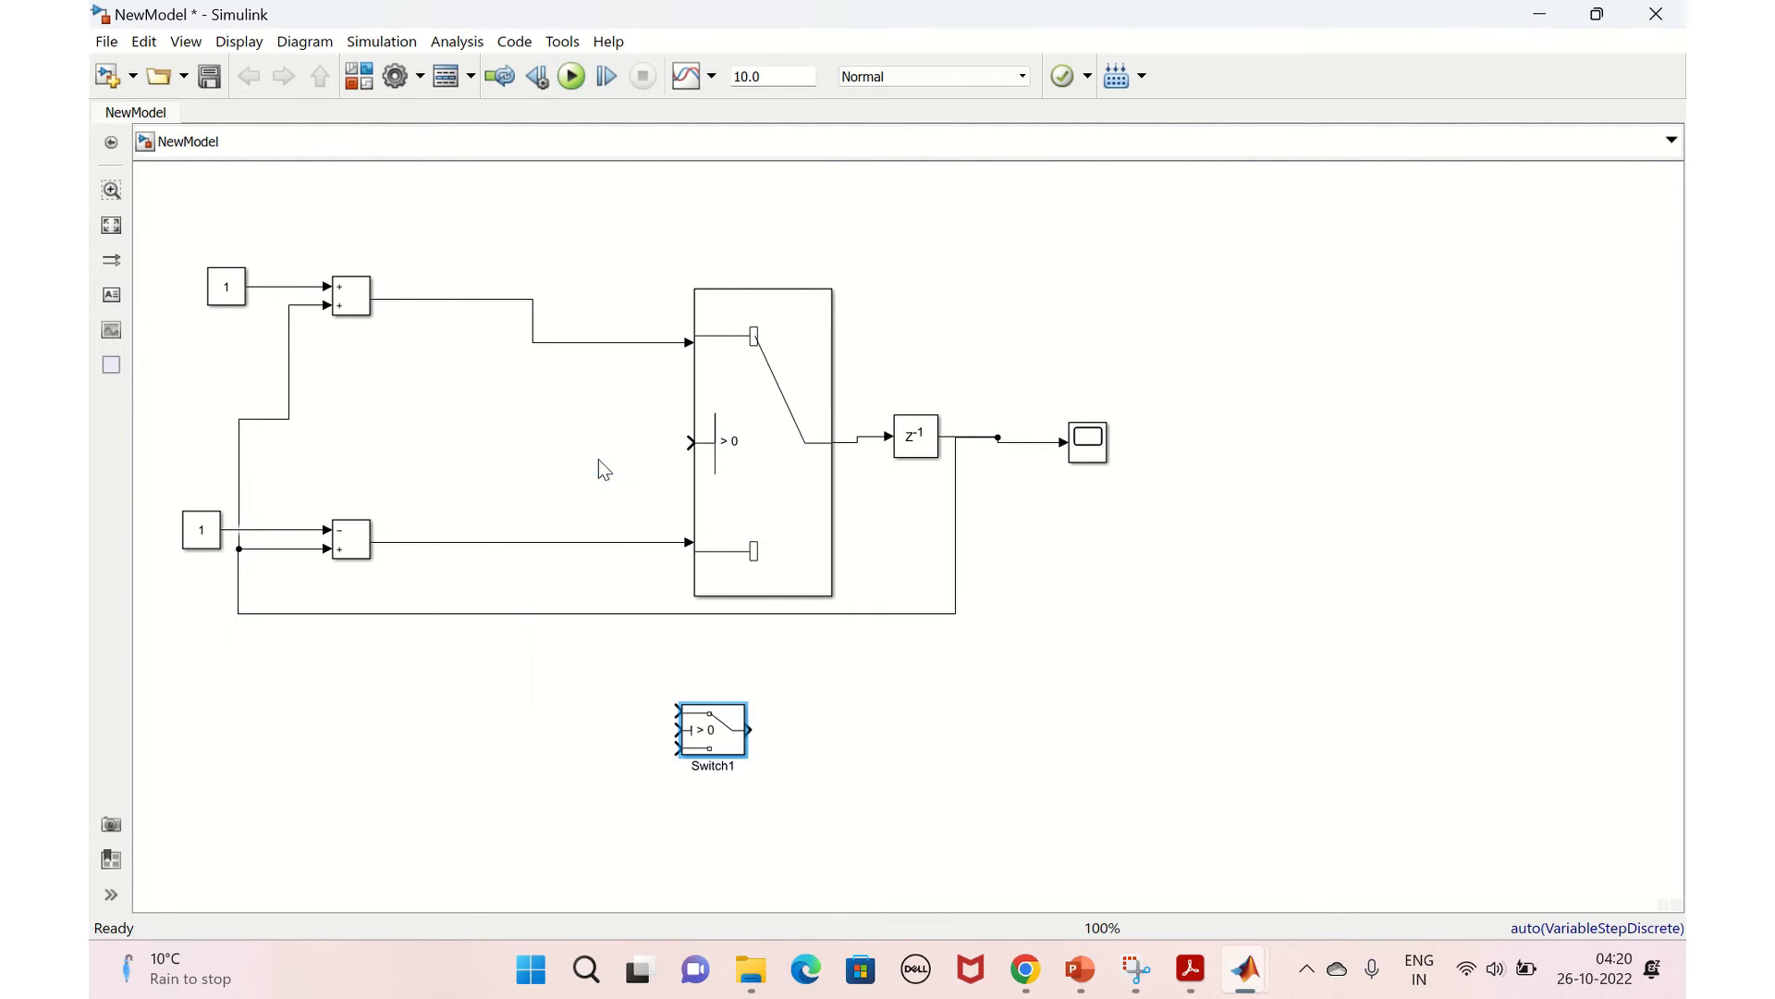
double_click(598, 467)
mouse_move(717, 742)
left_mouse_down()
mouse_move(616, 751)
mouse_move(644, 763)
mouse_move(611, 765)
mouse_move(638, 816)
left_mouse_up()
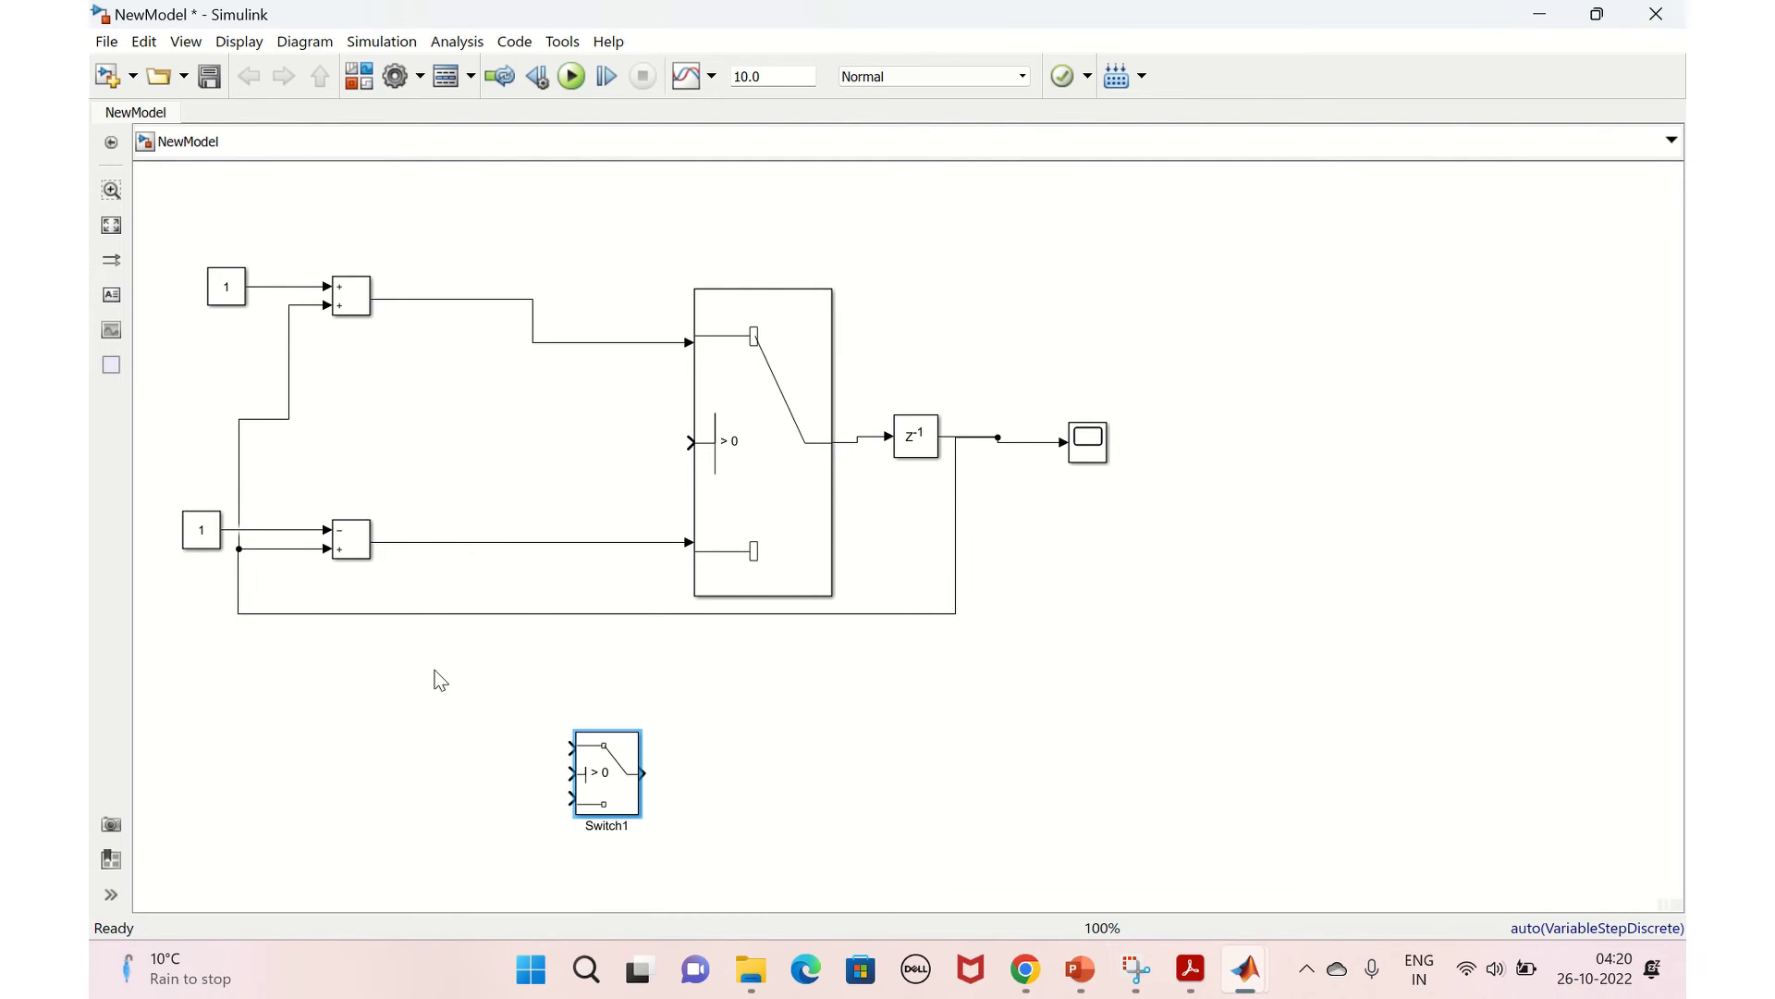
Step: Branch the feedback line to the middle control input of the second Switch
left_click(477, 614)
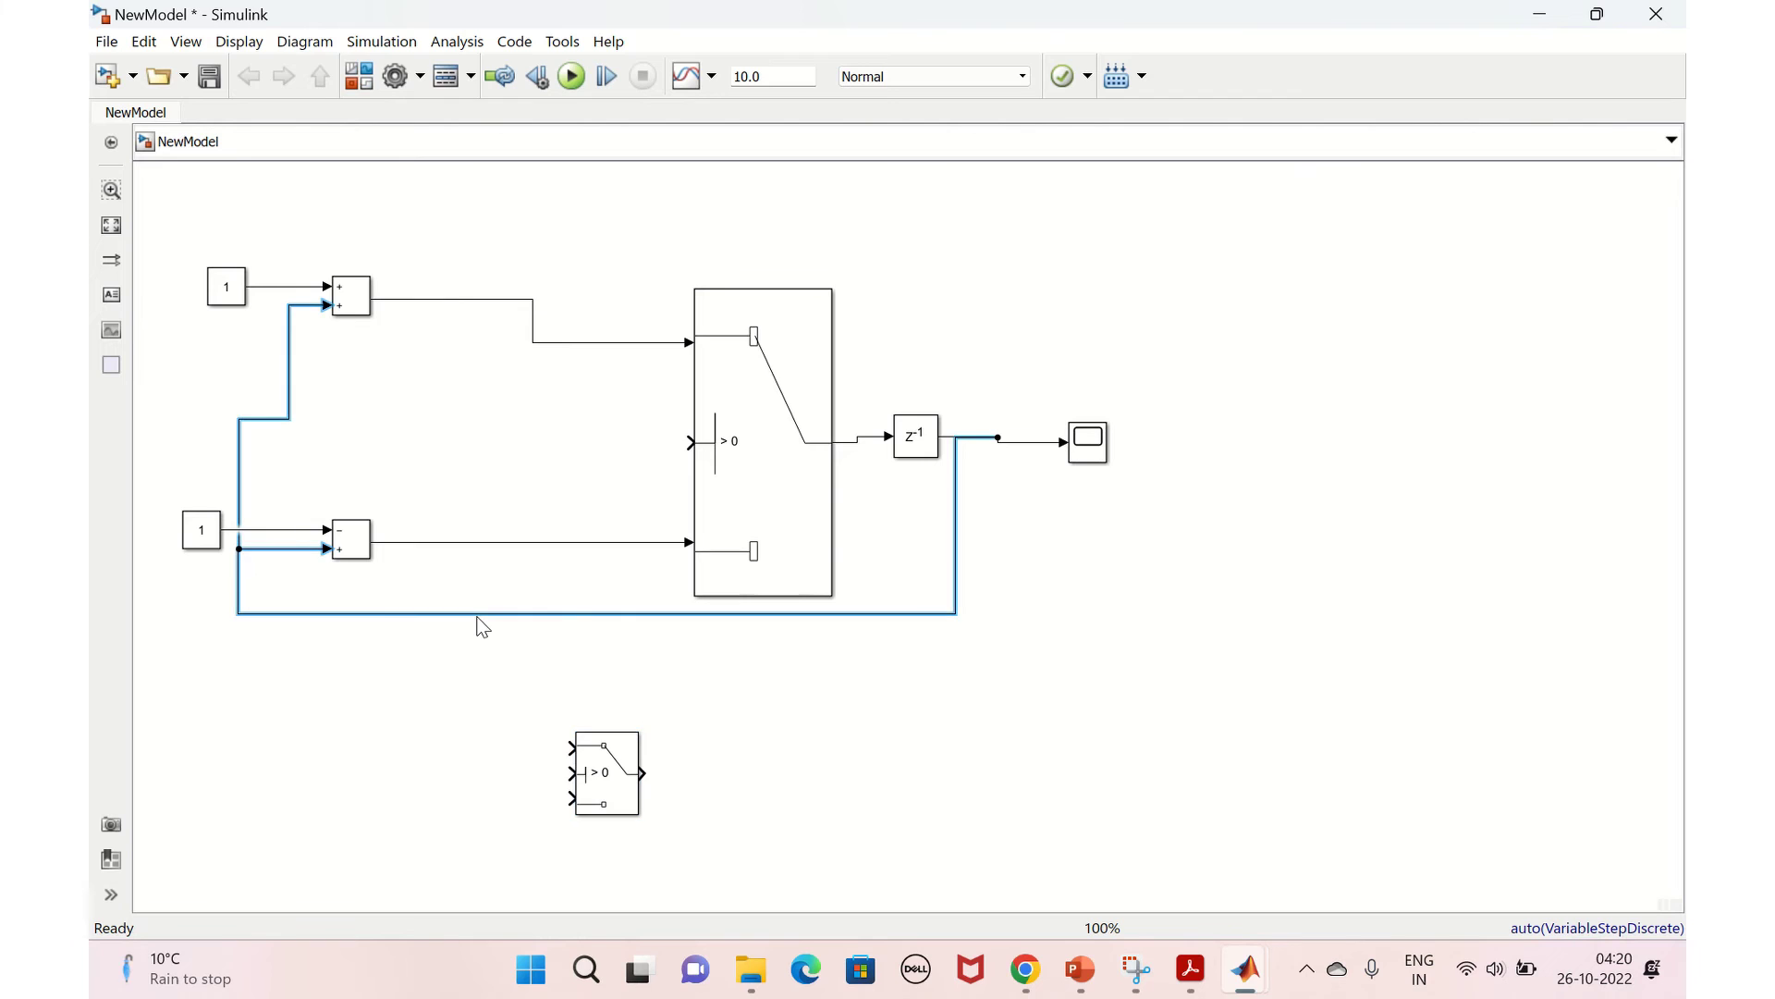
mouse_move(476, 614)
left_mouse_down()
mouse_move(546, 808)
mouse_move(566, 772)
left_mouse_up()
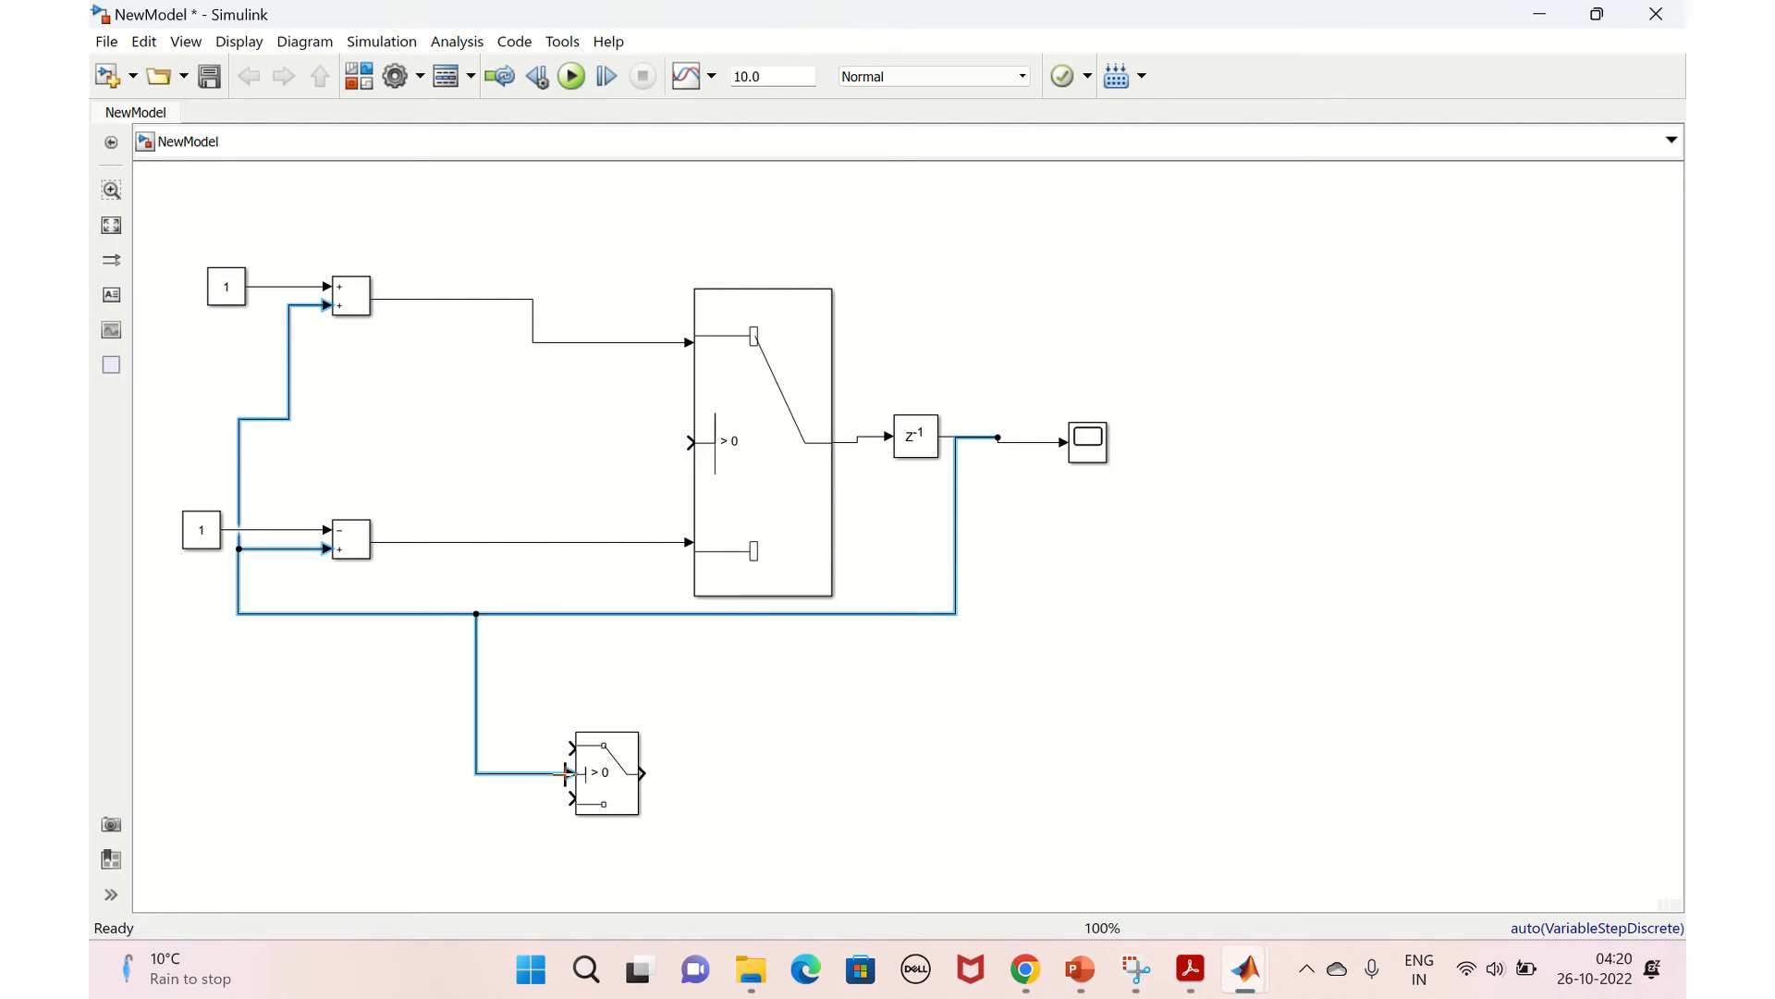
left_click_drag(565, 773, 569, 773)
Step: Connect a new Constant block of value 1 to the second Switch's third input, and that Switch's output to the large Switch's control input
double_click(521, 822)
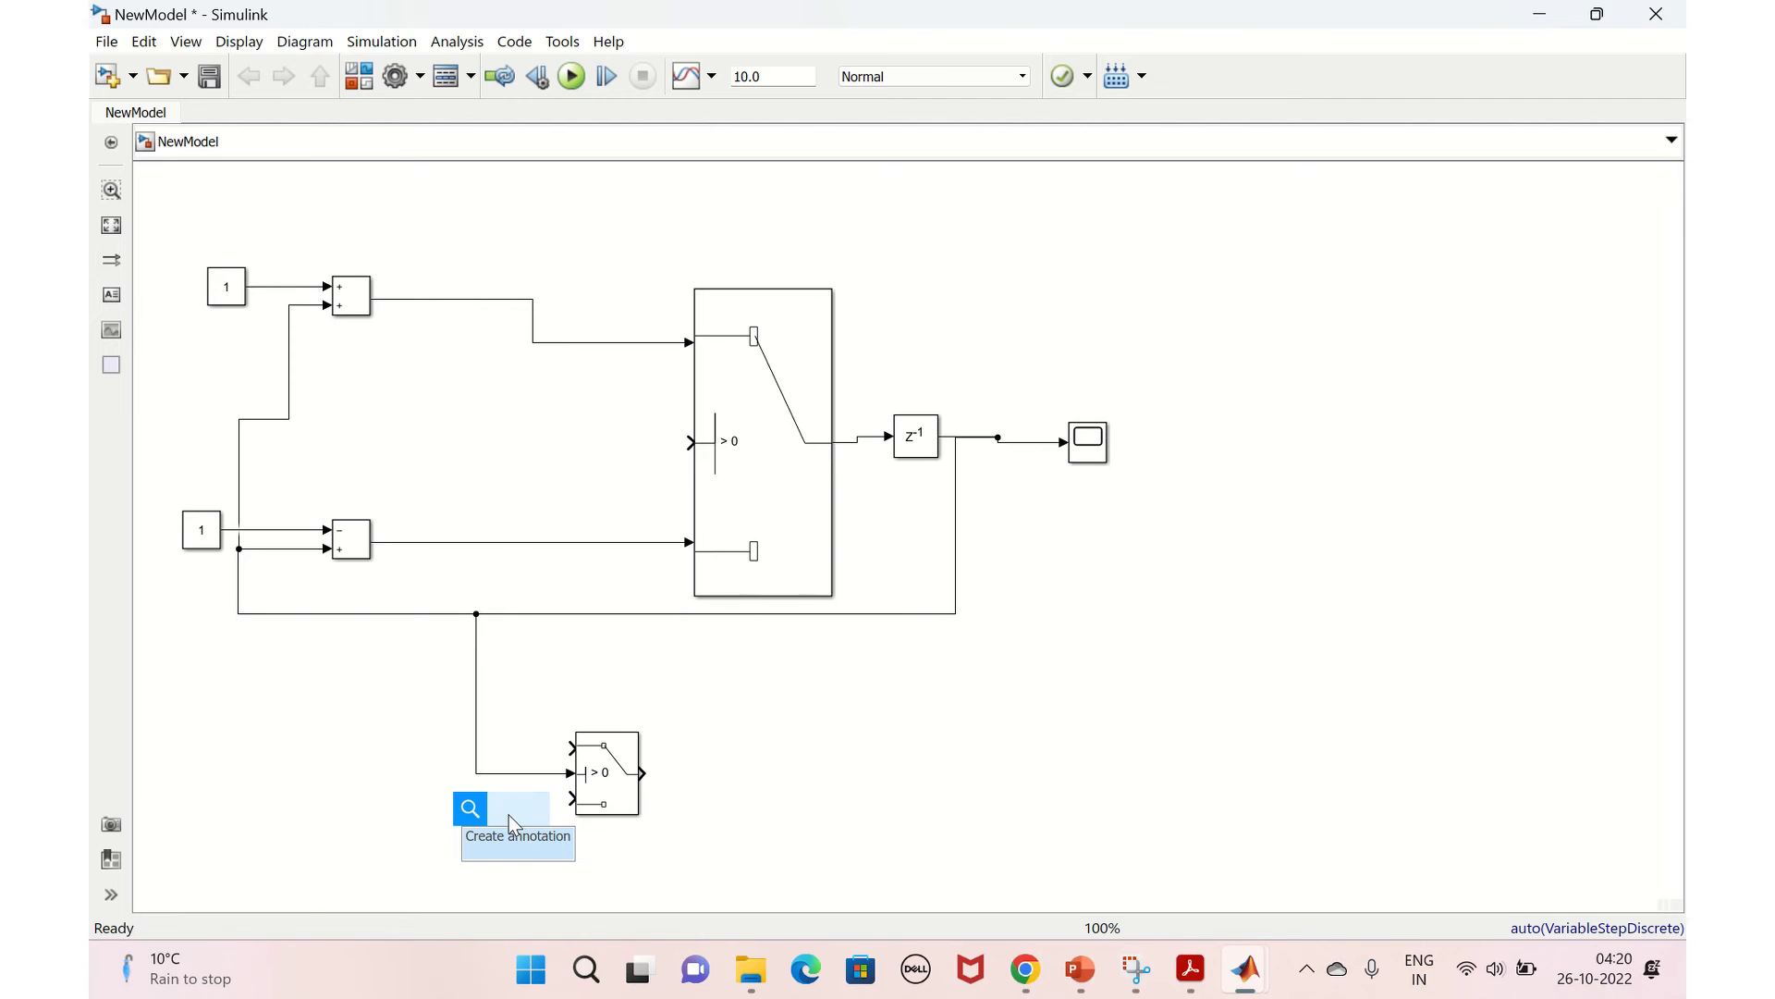
type("const")
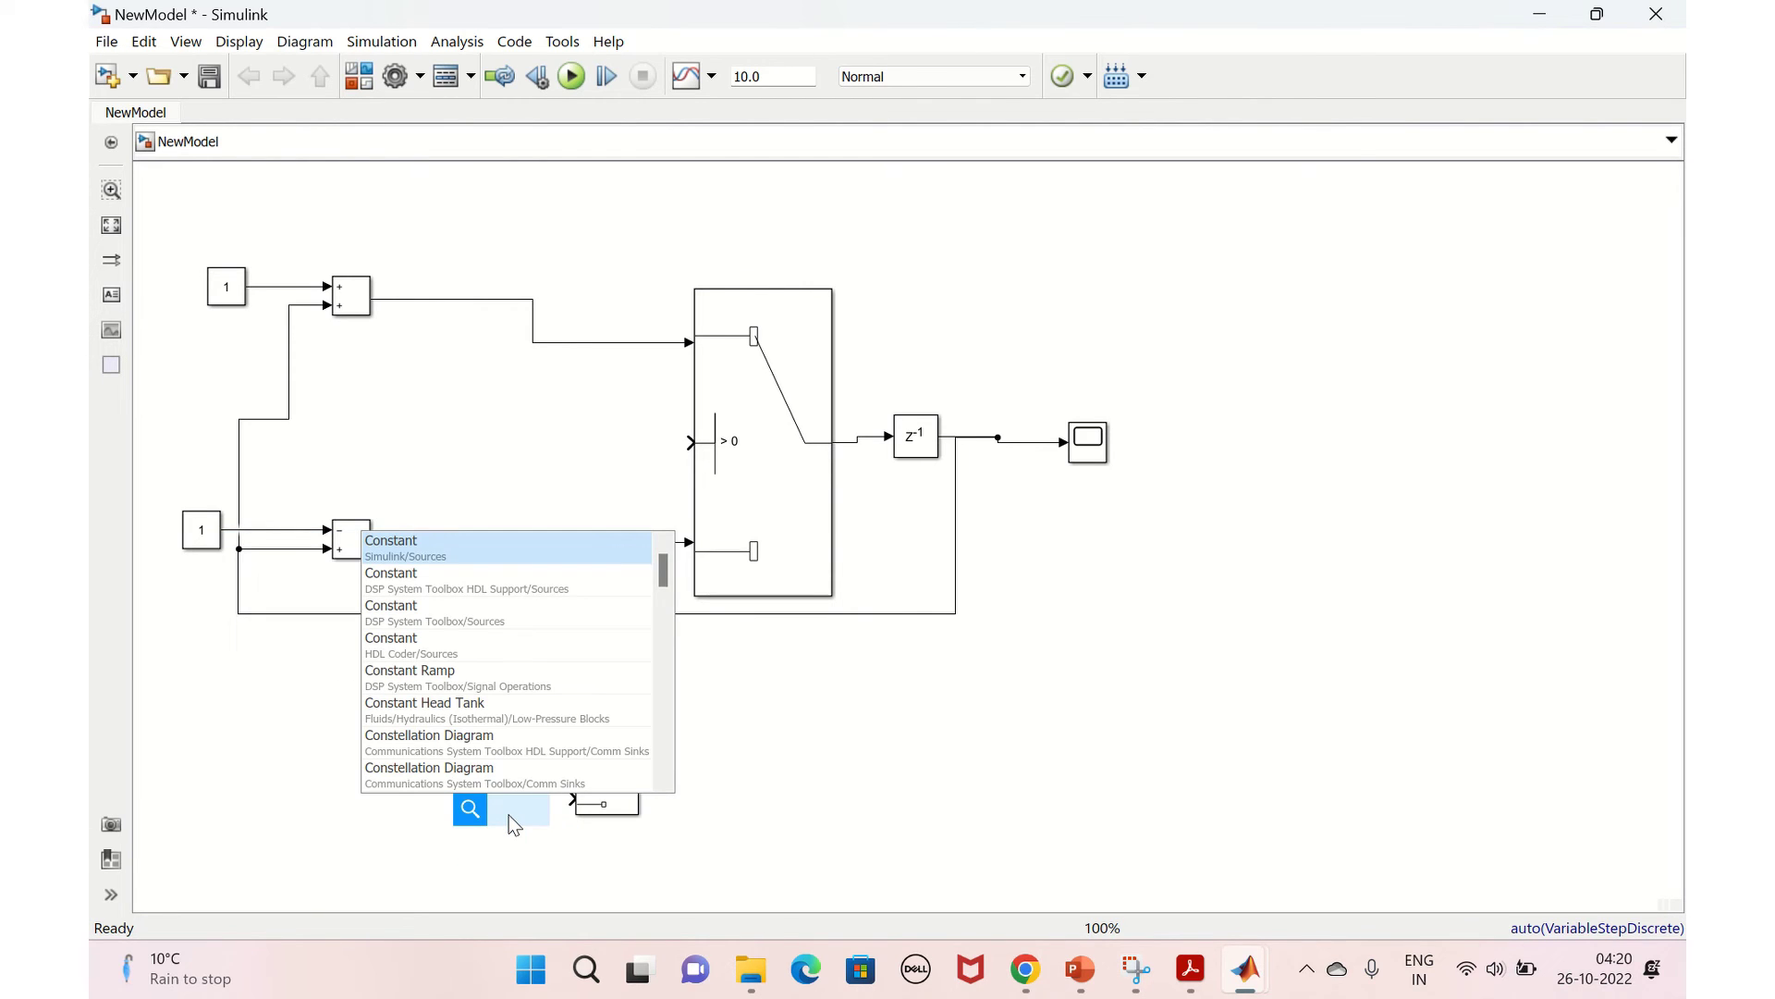
left_click(433, 557)
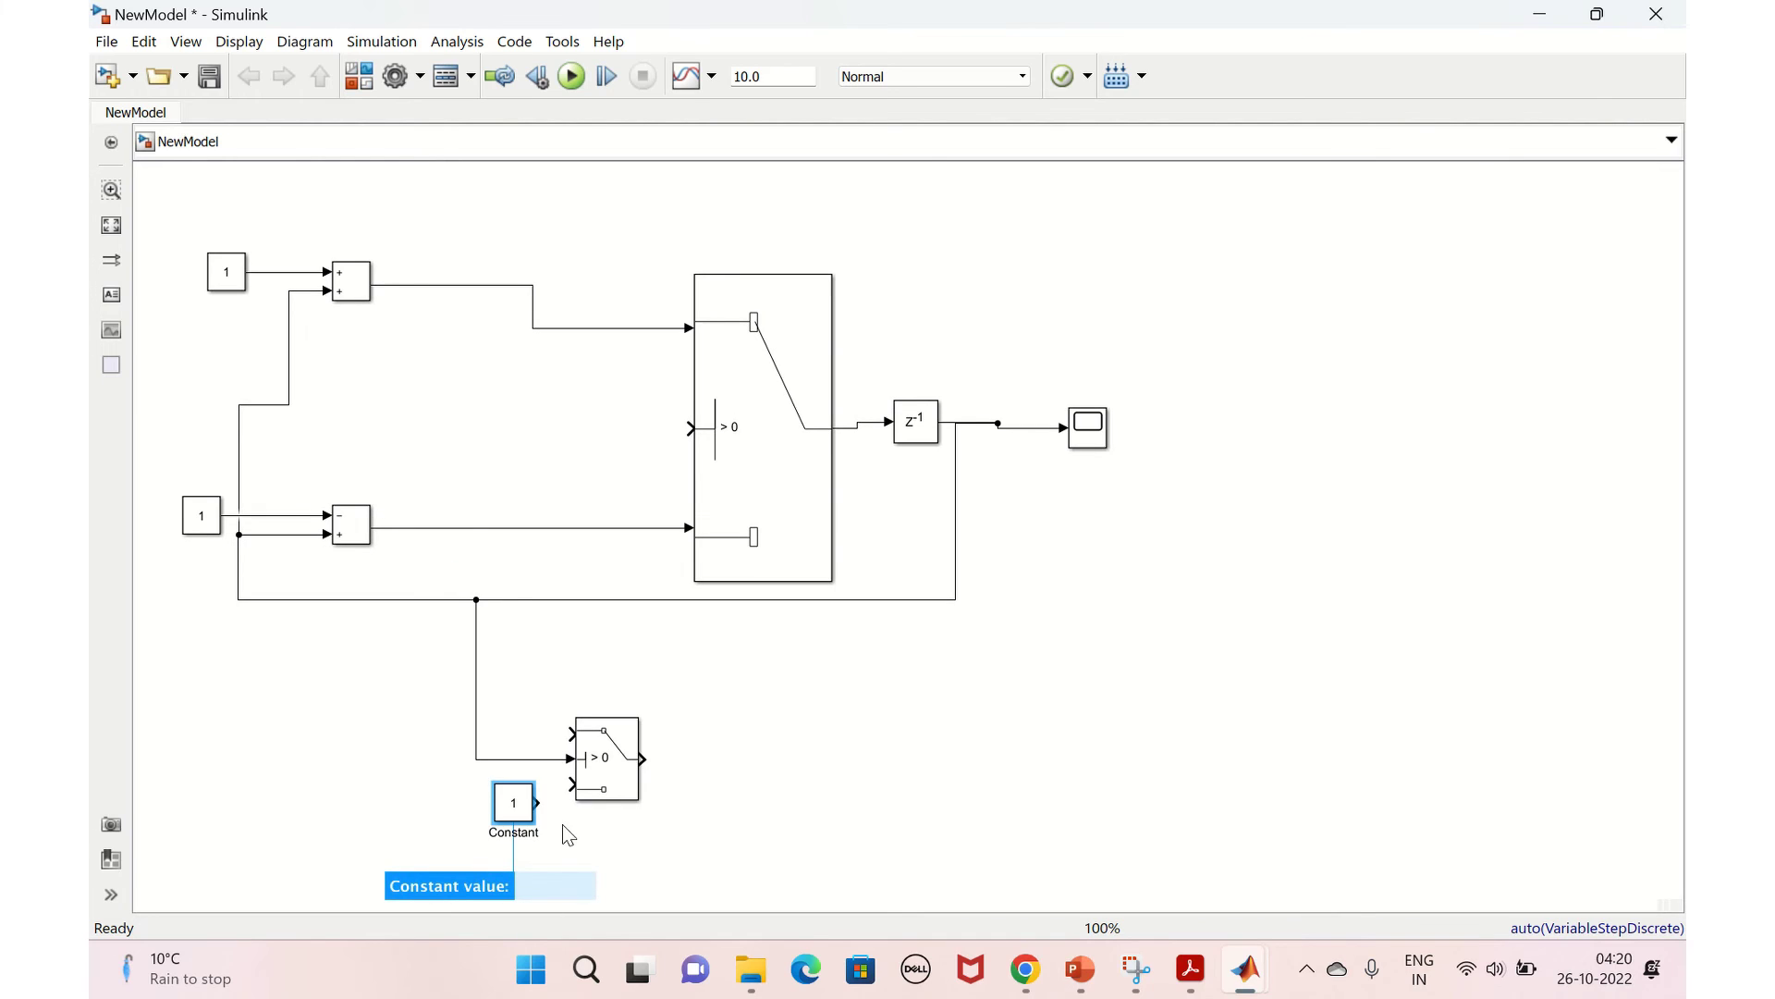
left_click_drag(538, 803, 572, 784)
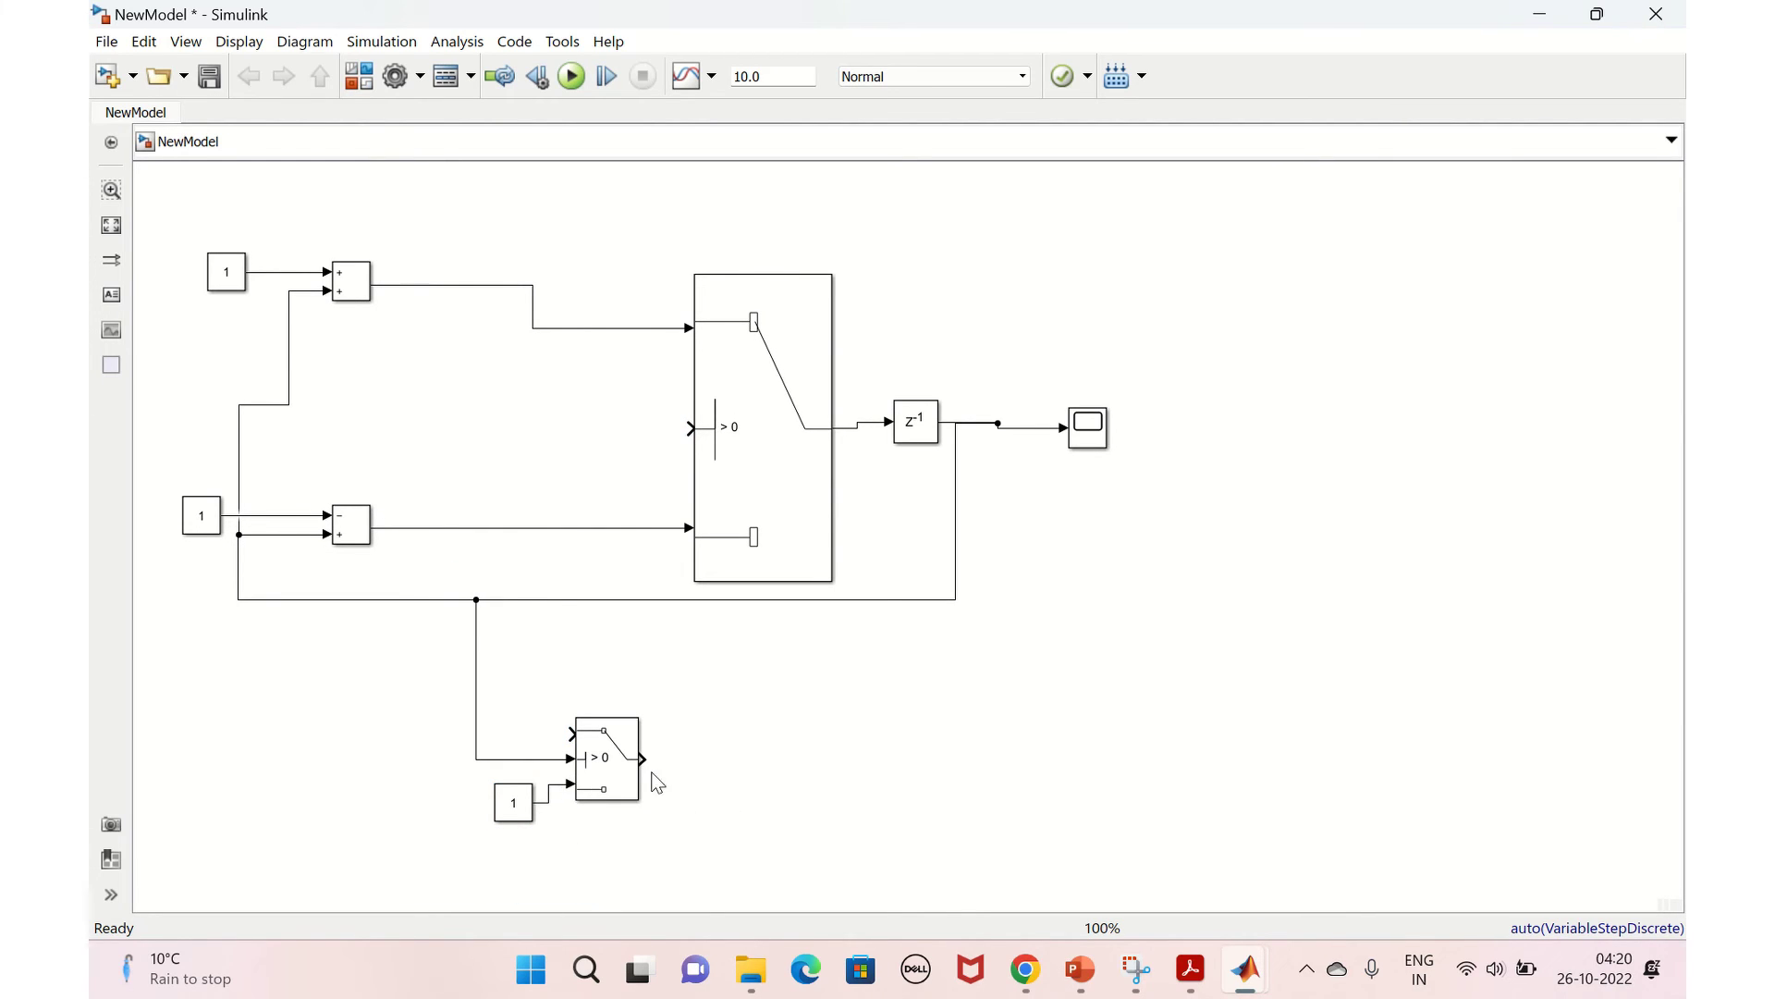
left_click_drag(644, 761, 687, 428)
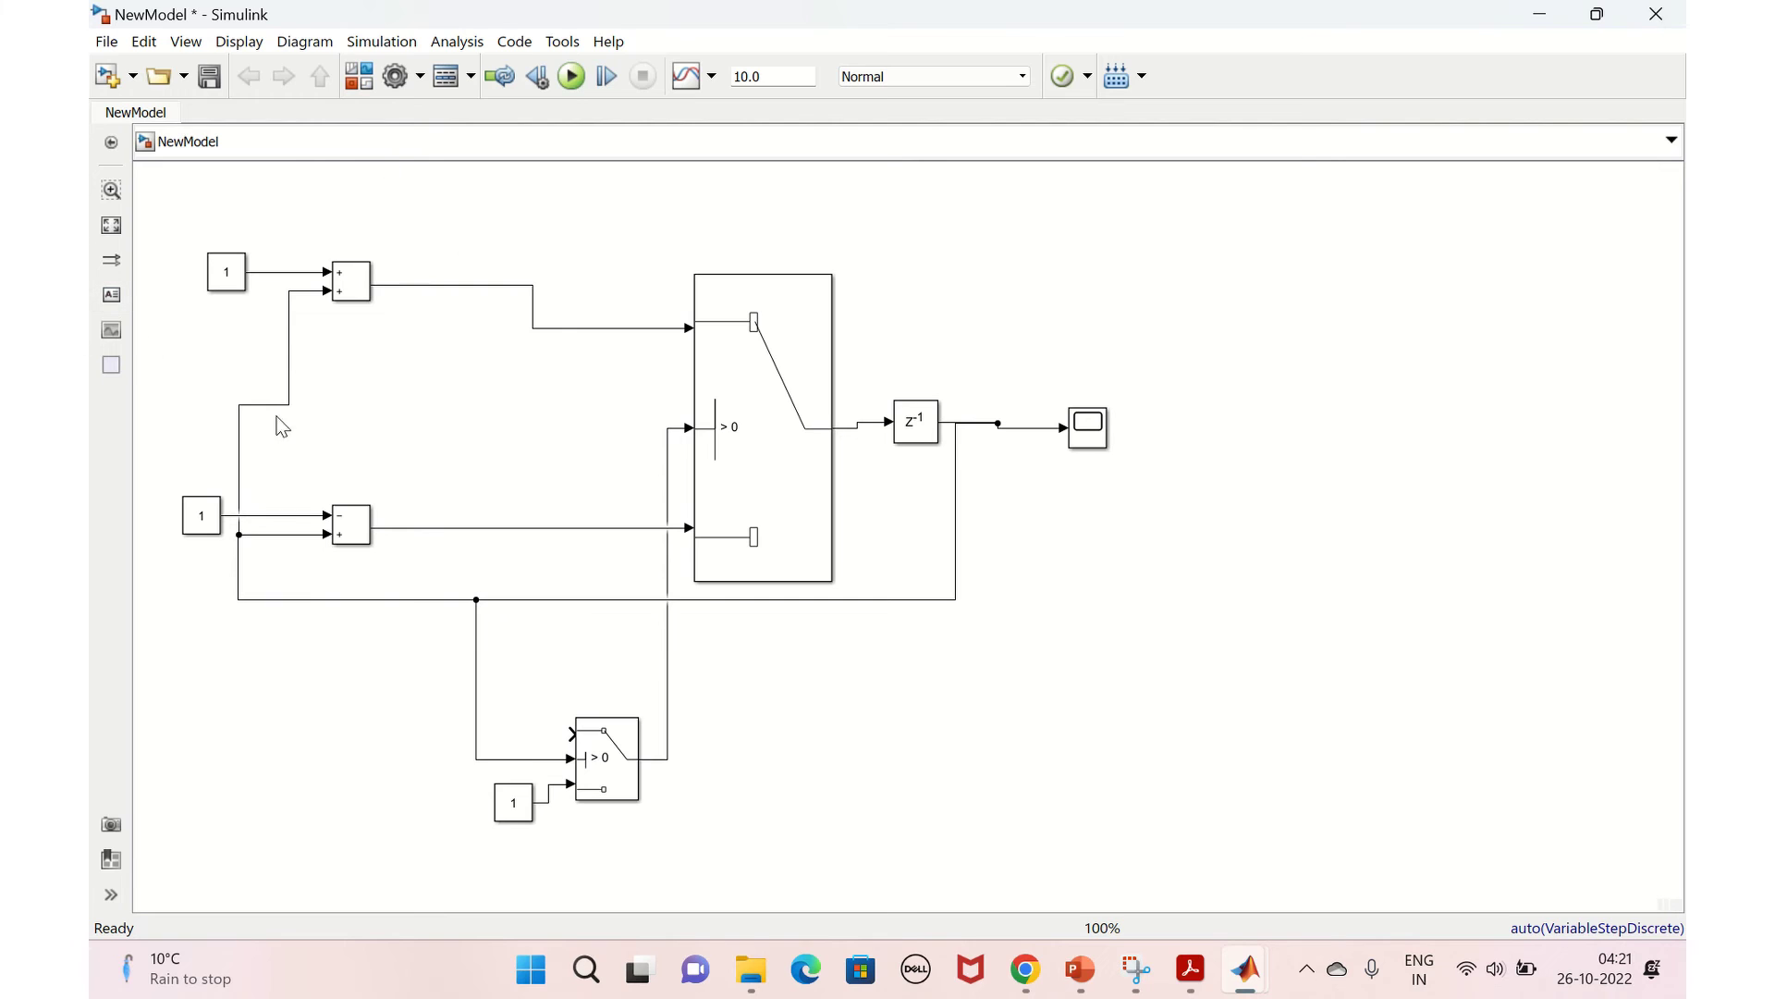
Step: Insert a third Switch block below the lower Constant block, to the side of the second Switch
left_click(227, 272)
left_click(619, 393)
double_click(257, 709)
type("sw")
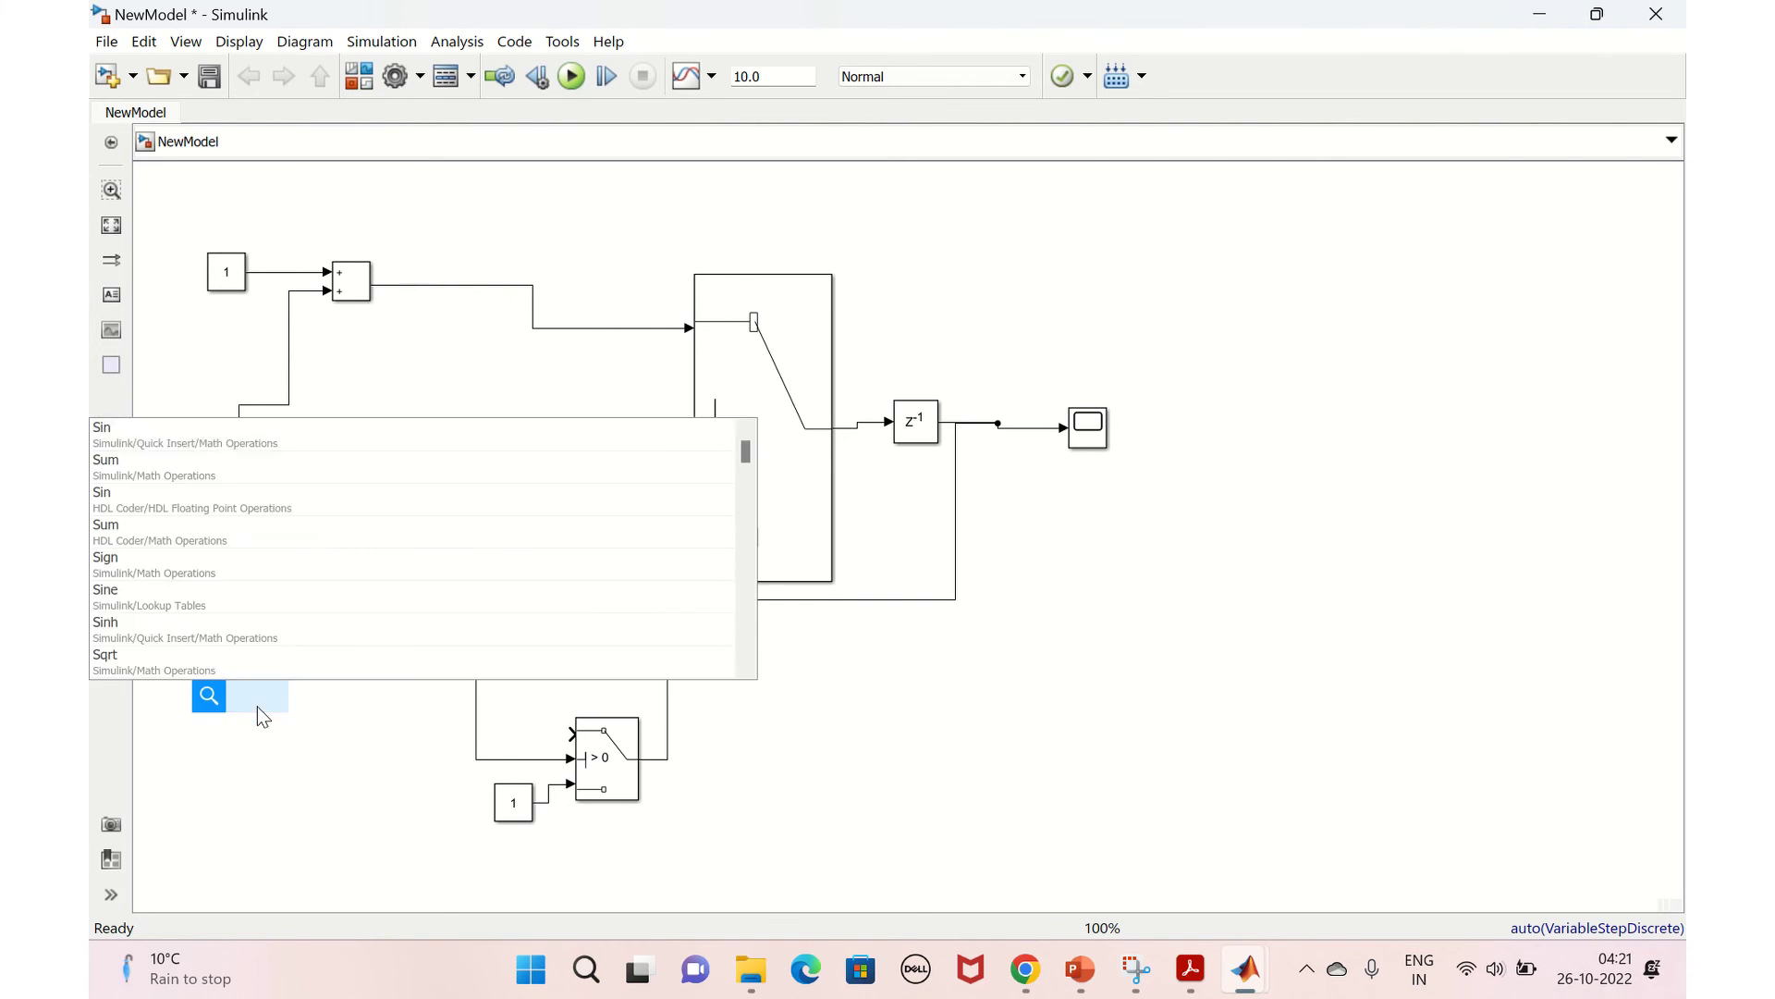
left_click(168, 440)
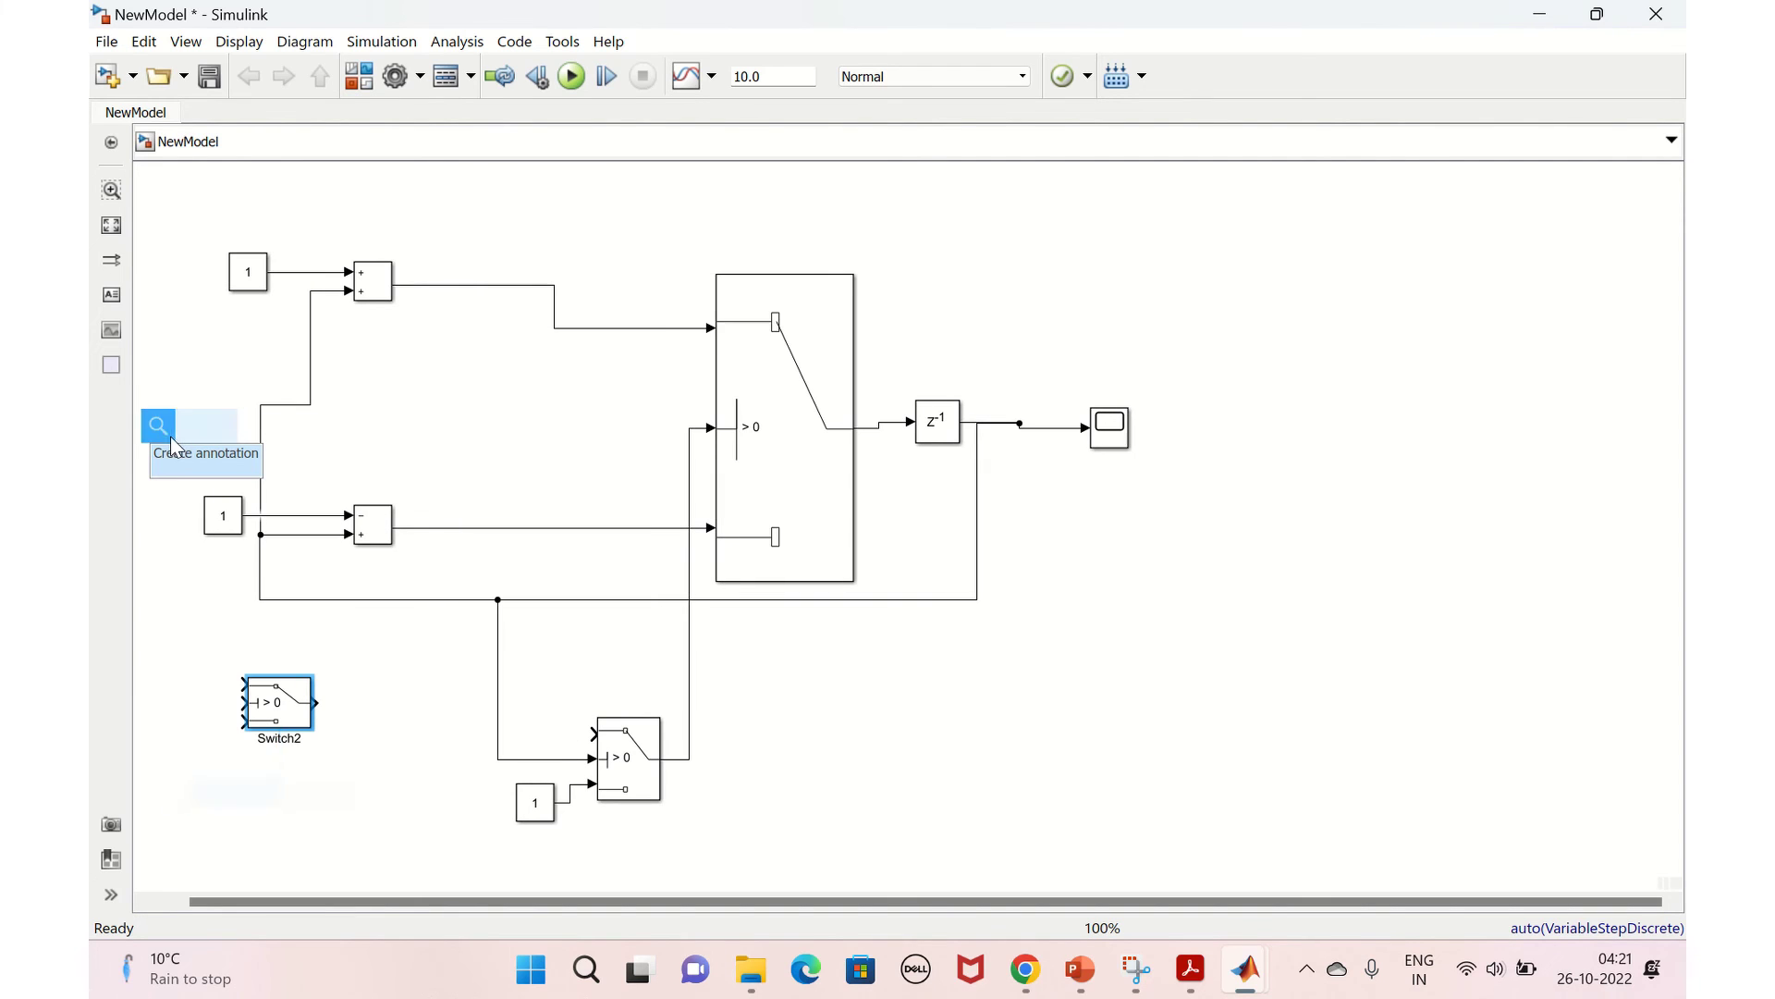
left_click(310, 791)
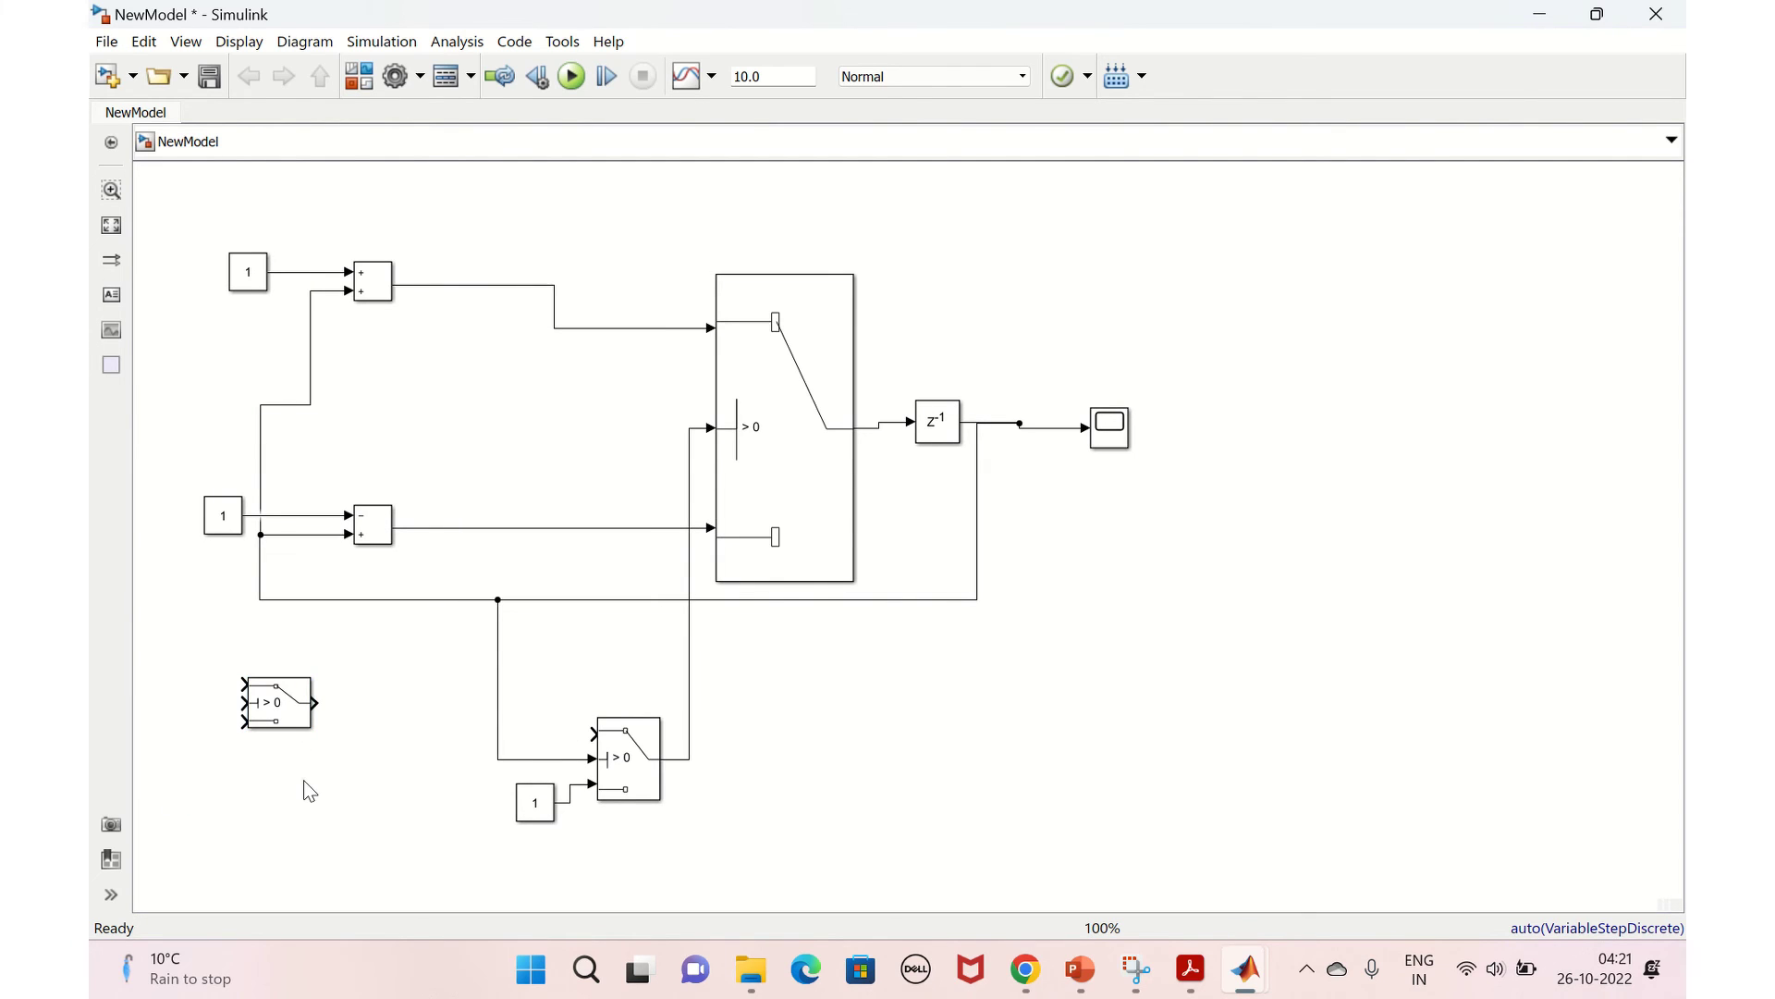
Step: Set the threshold of the third Switch block to 9
double_click(287, 720)
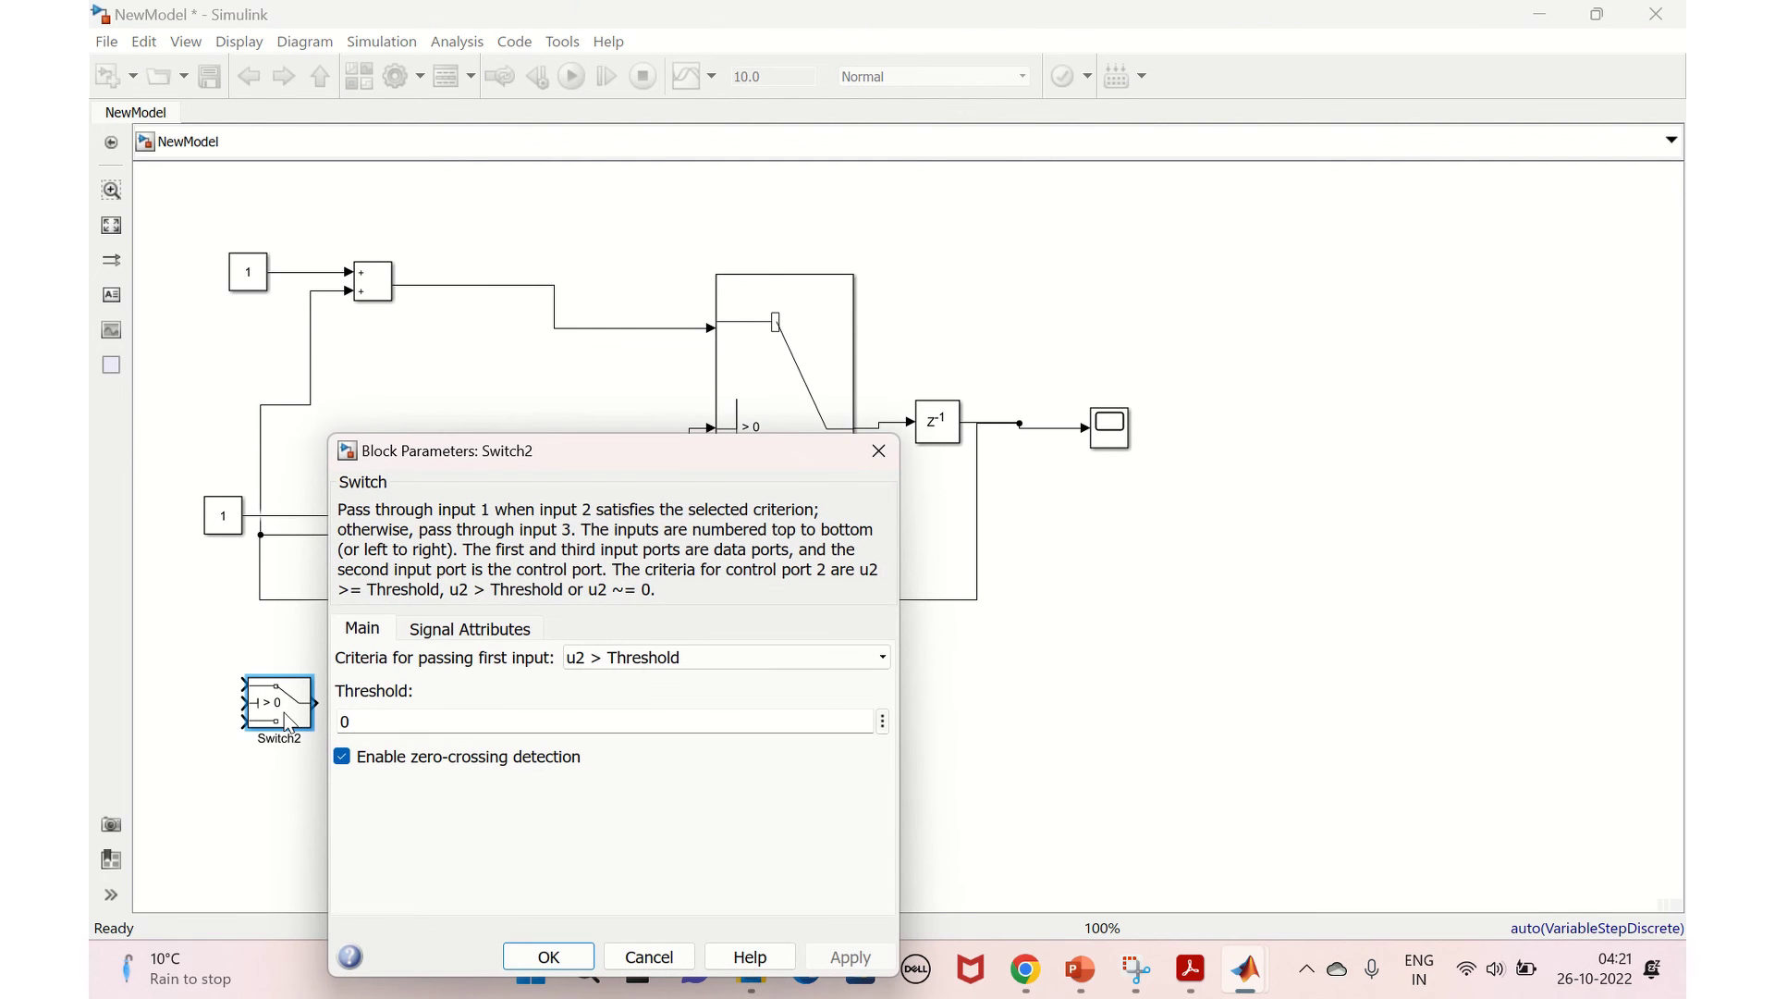
double_click(370, 727)
type("9")
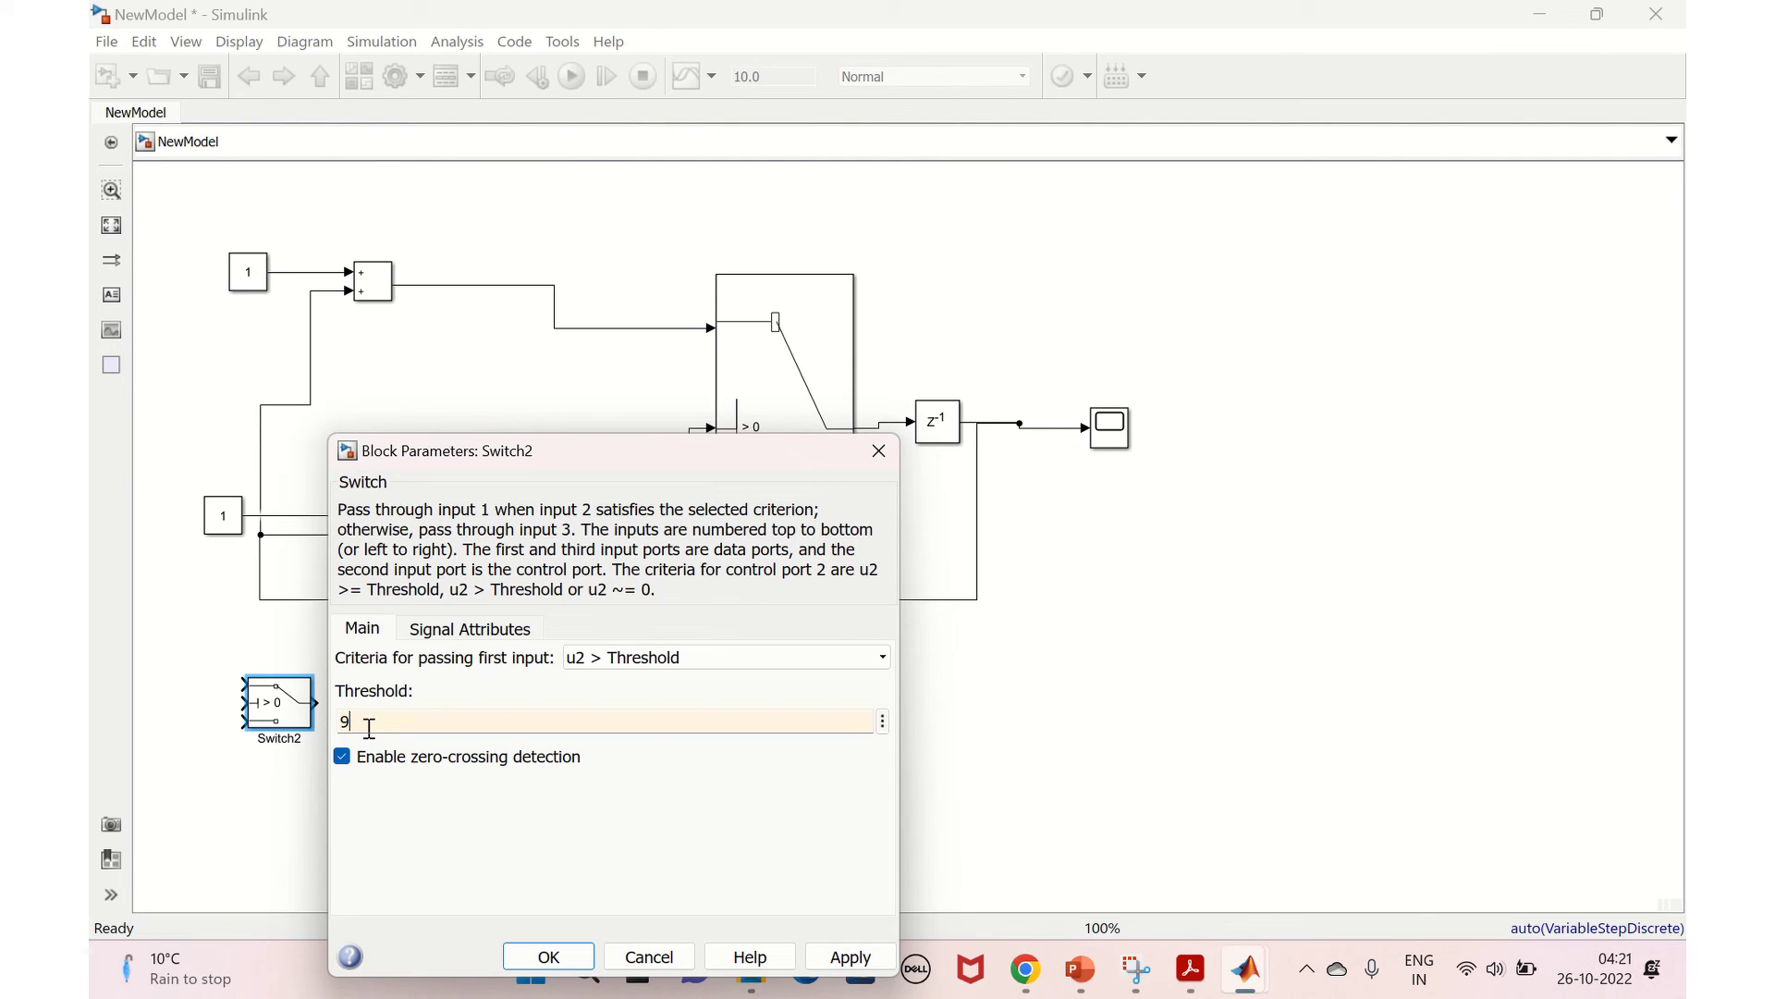
left_click(850, 957)
left_click(560, 960)
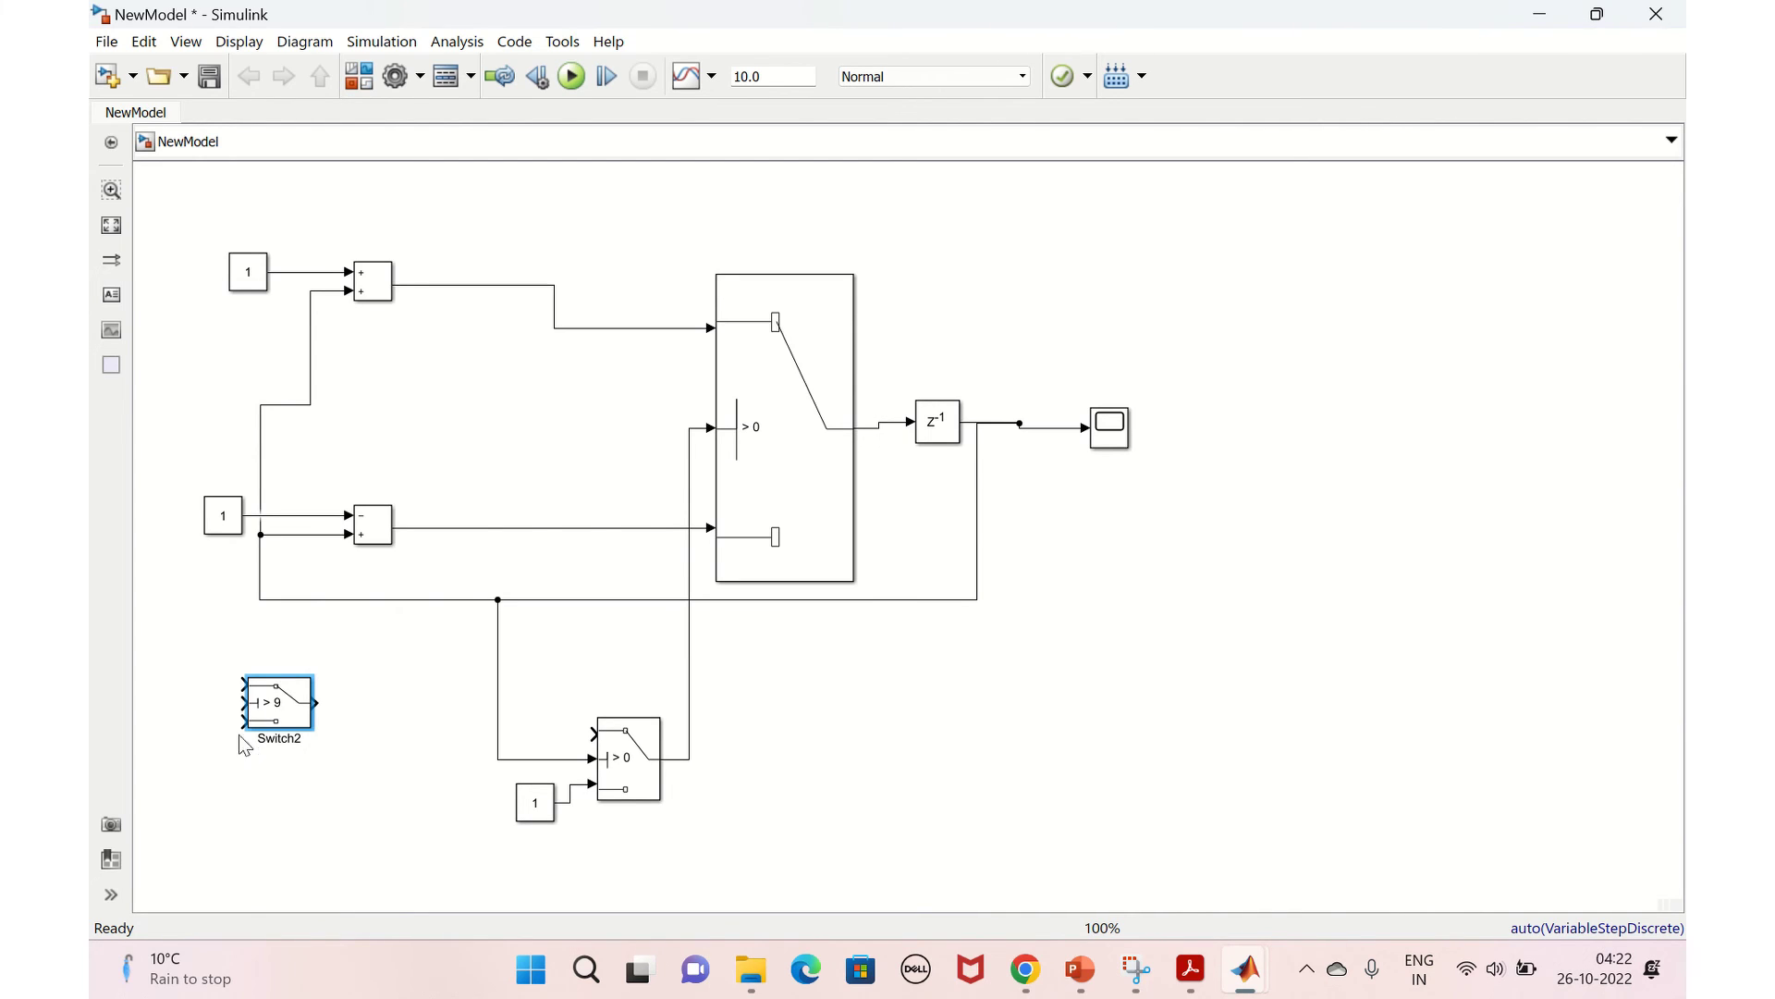
Step: Insert a Constant block just above the third Switch's inputs and set its value to 0
double_click(214, 668)
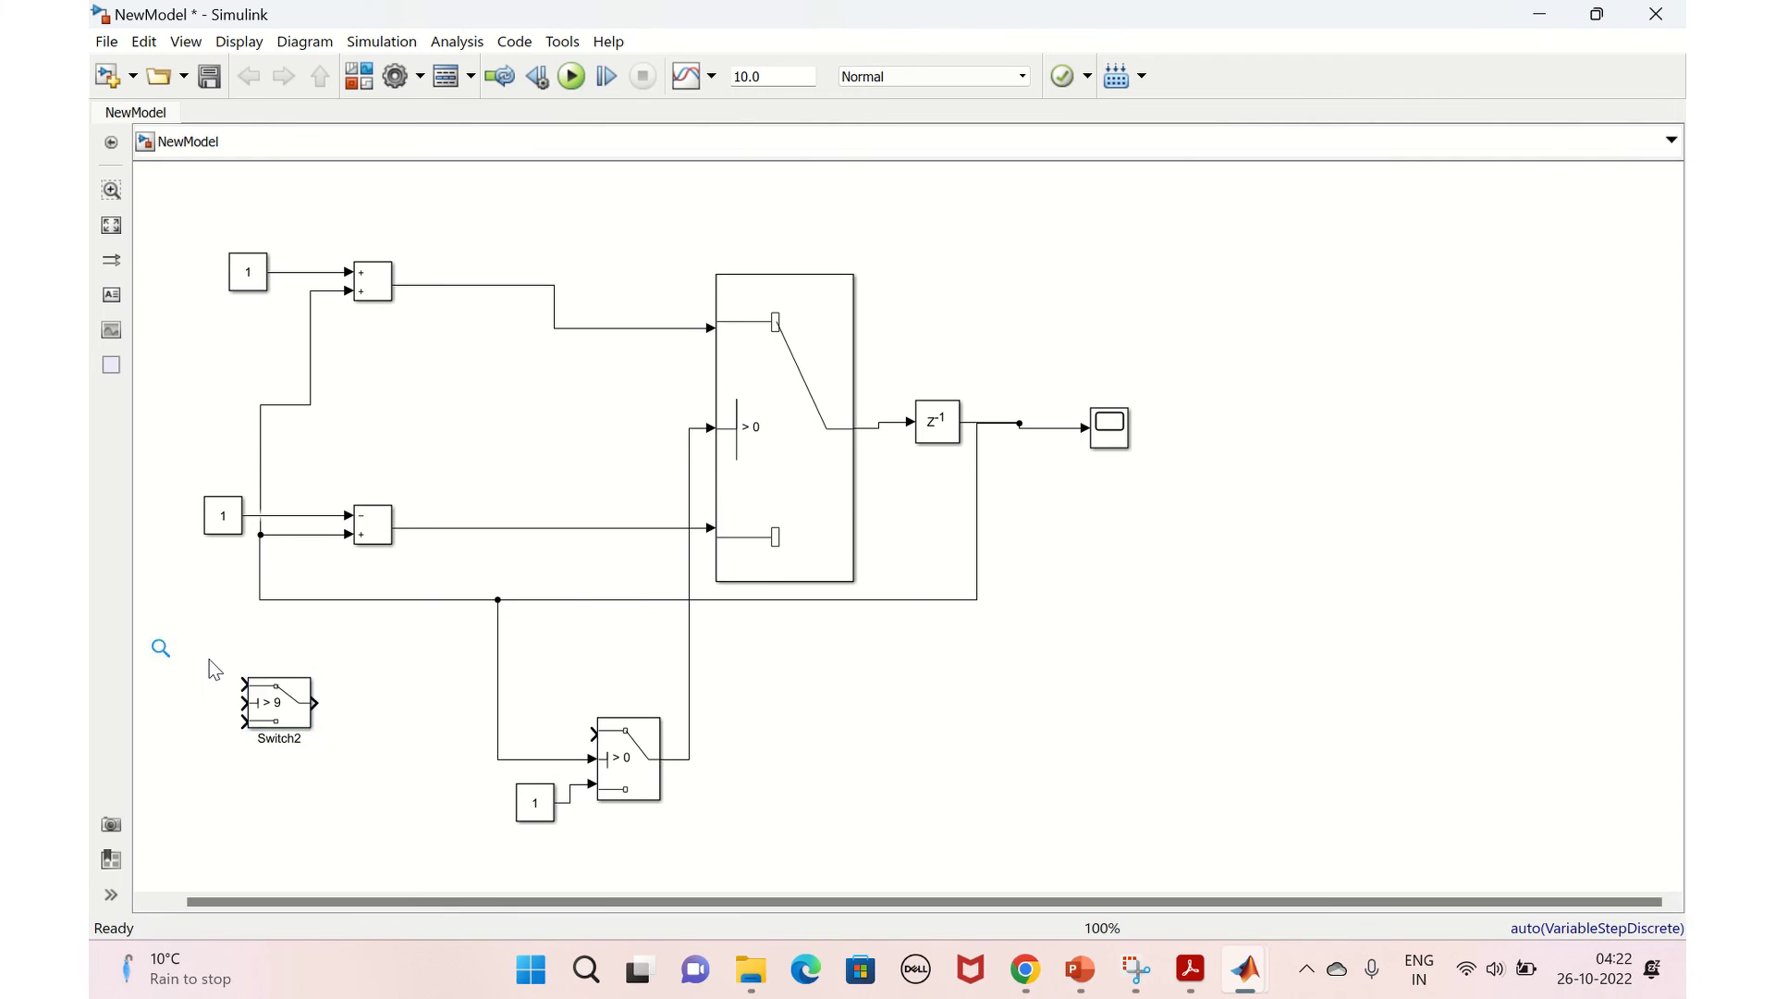
type("con")
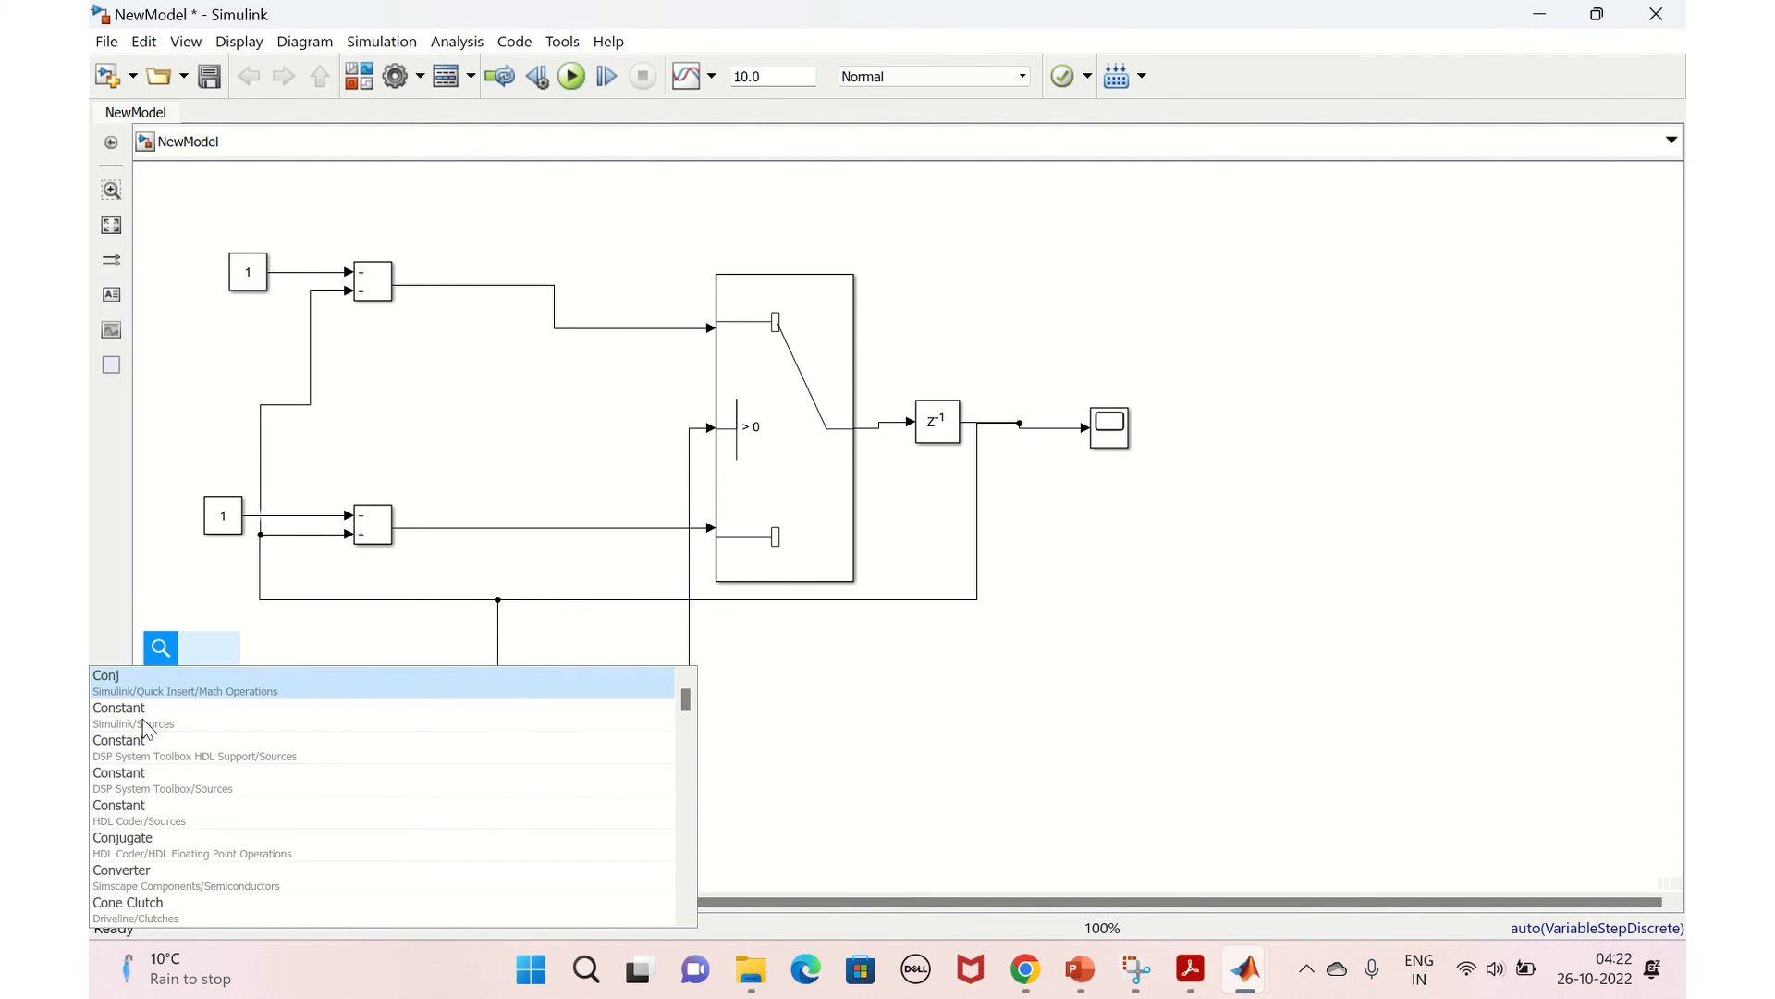
double_click(143, 726)
left_click(295, 668)
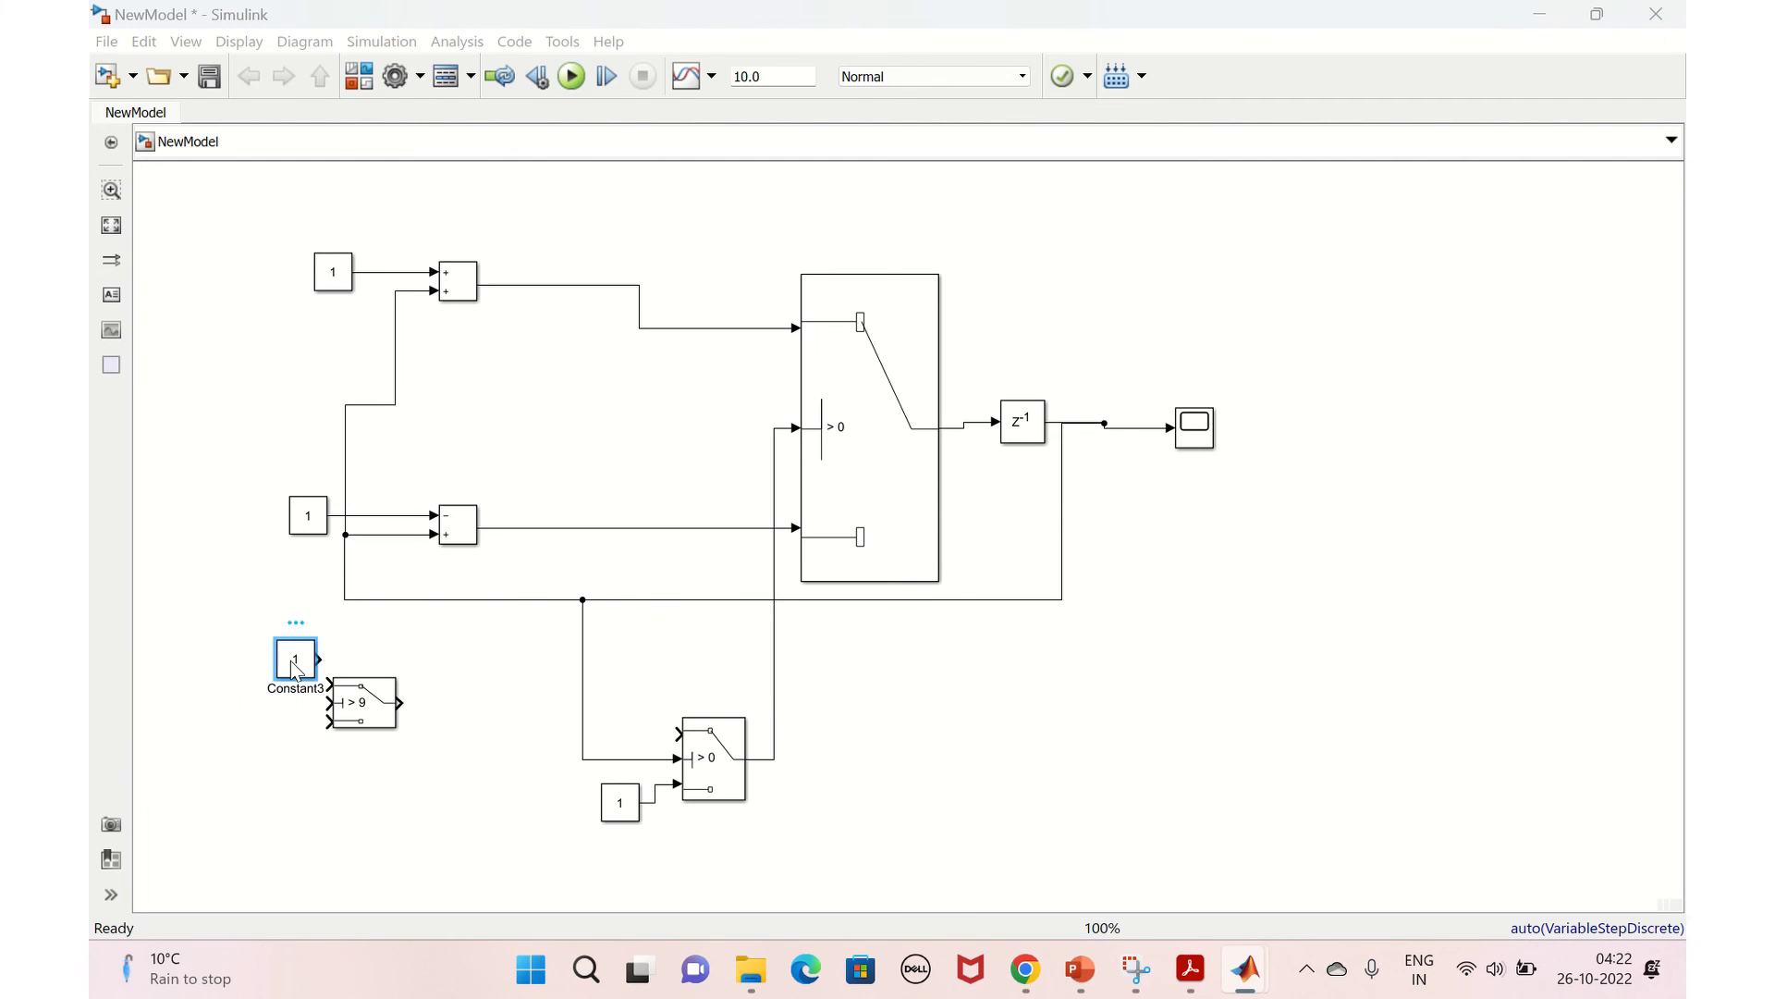
double_click(295, 668)
type("0")
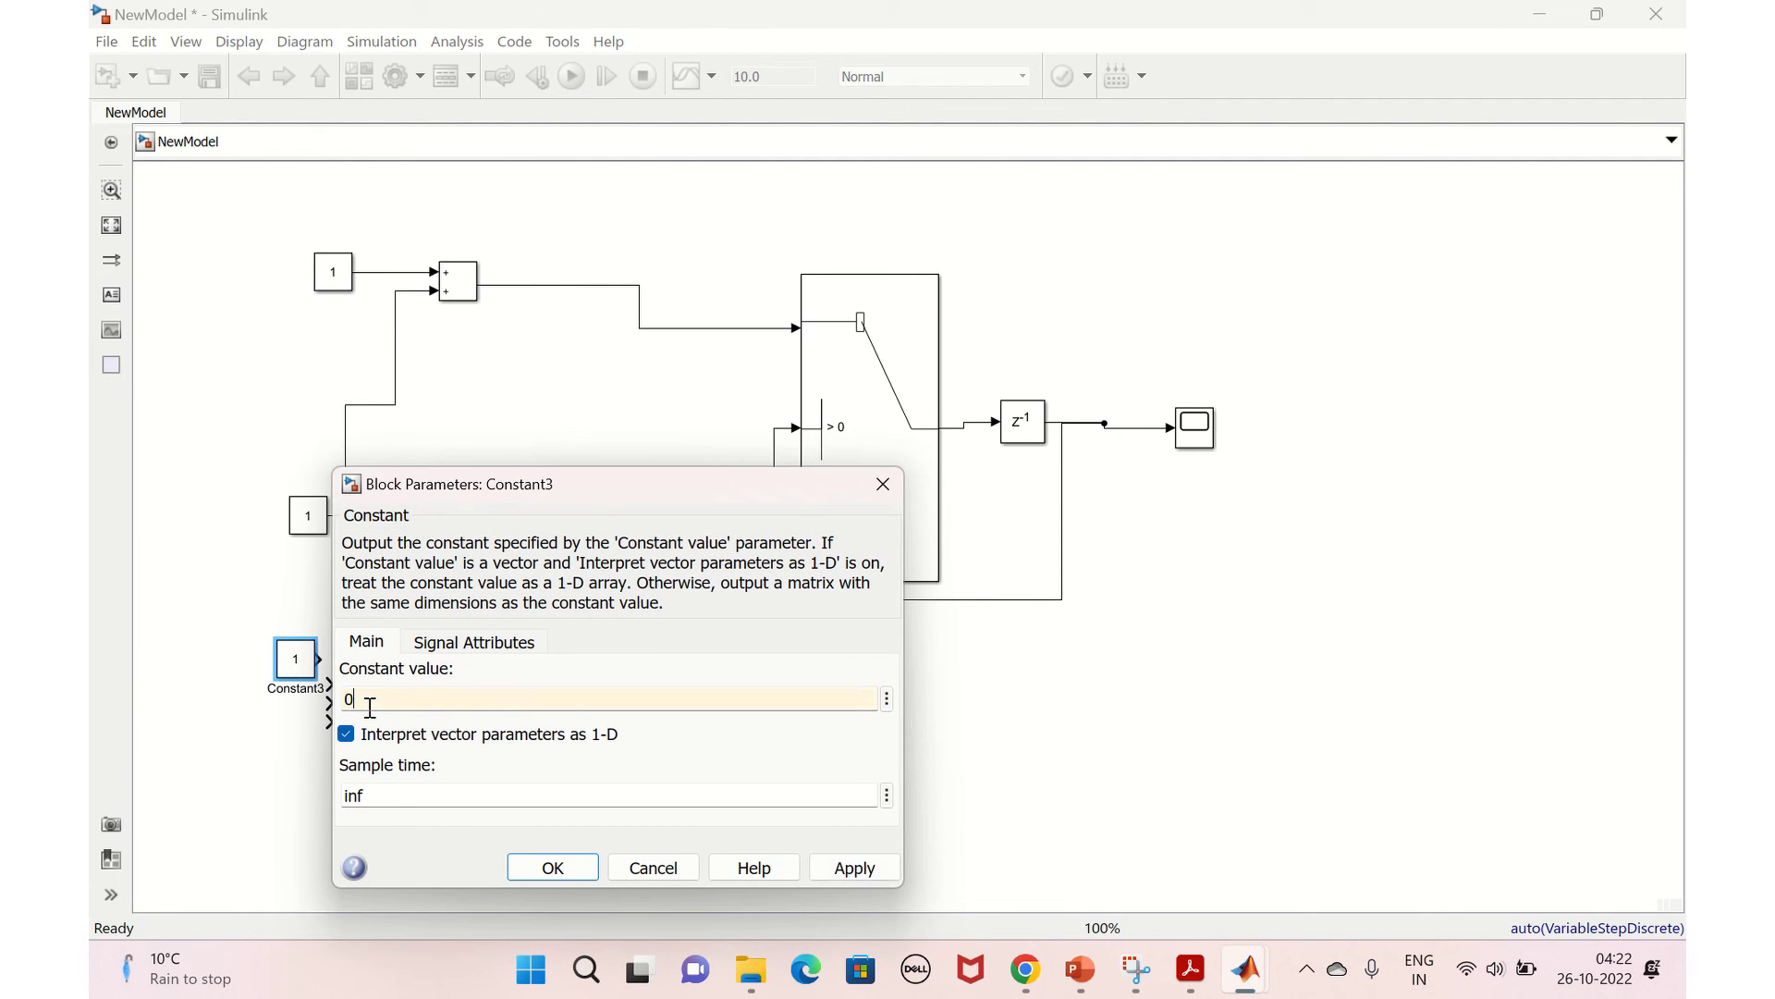
left_click(853, 867)
left_click(593, 879)
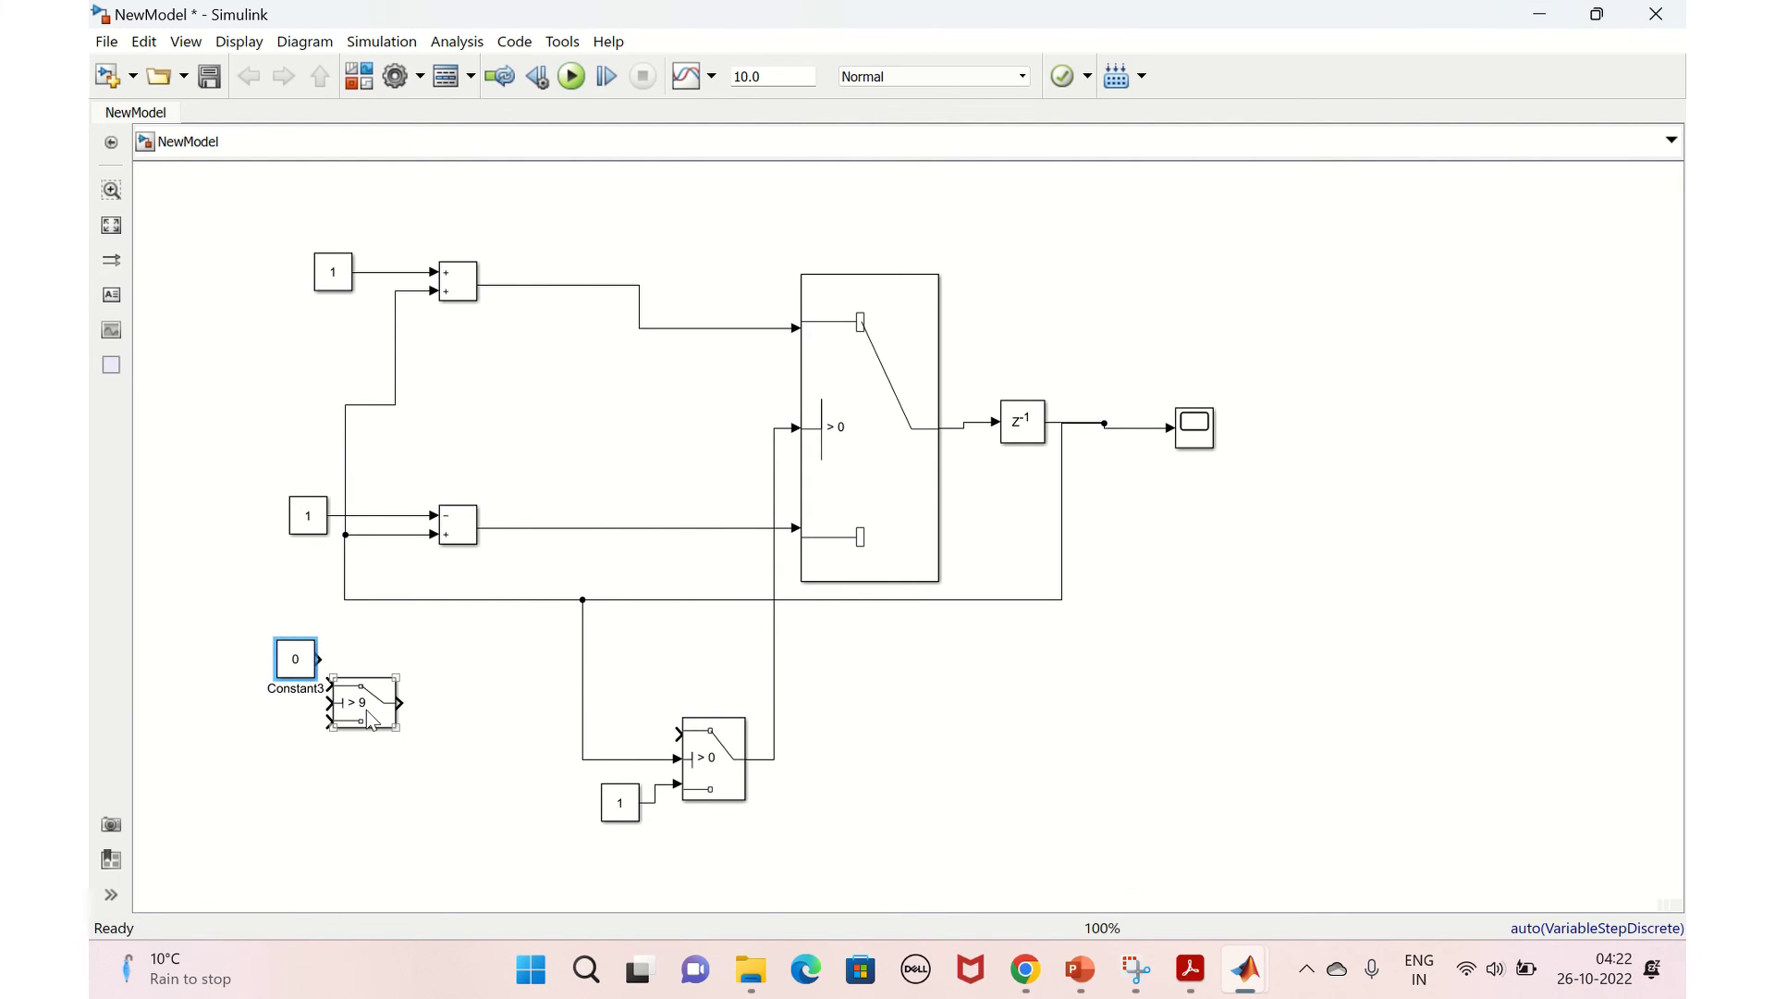
Step: Reposition the third Switch, connecting its output to the second Switch's first input and the 0 Constant to its own first input
left_click_drag(365, 720, 395, 750)
left_click(492, 735)
left_click_drag(318, 660, 360, 715)
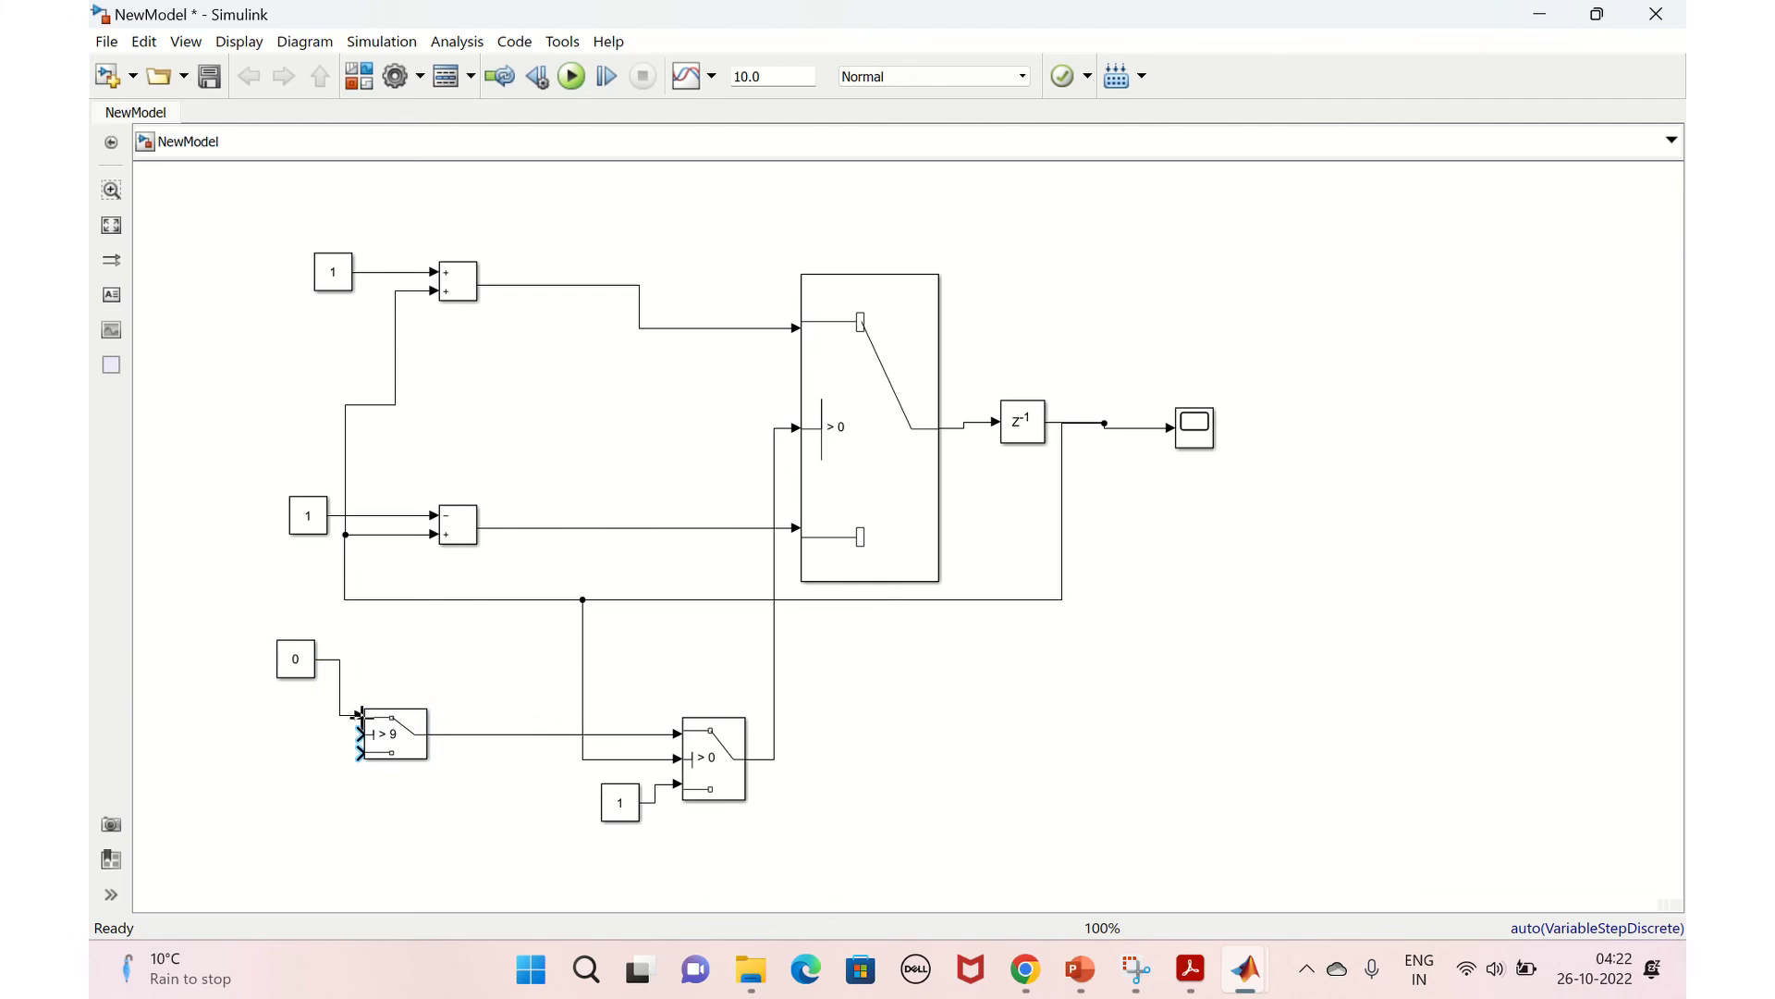
Step: Branch the feedback line to the middle control input of the third Switch
left_click(347, 598)
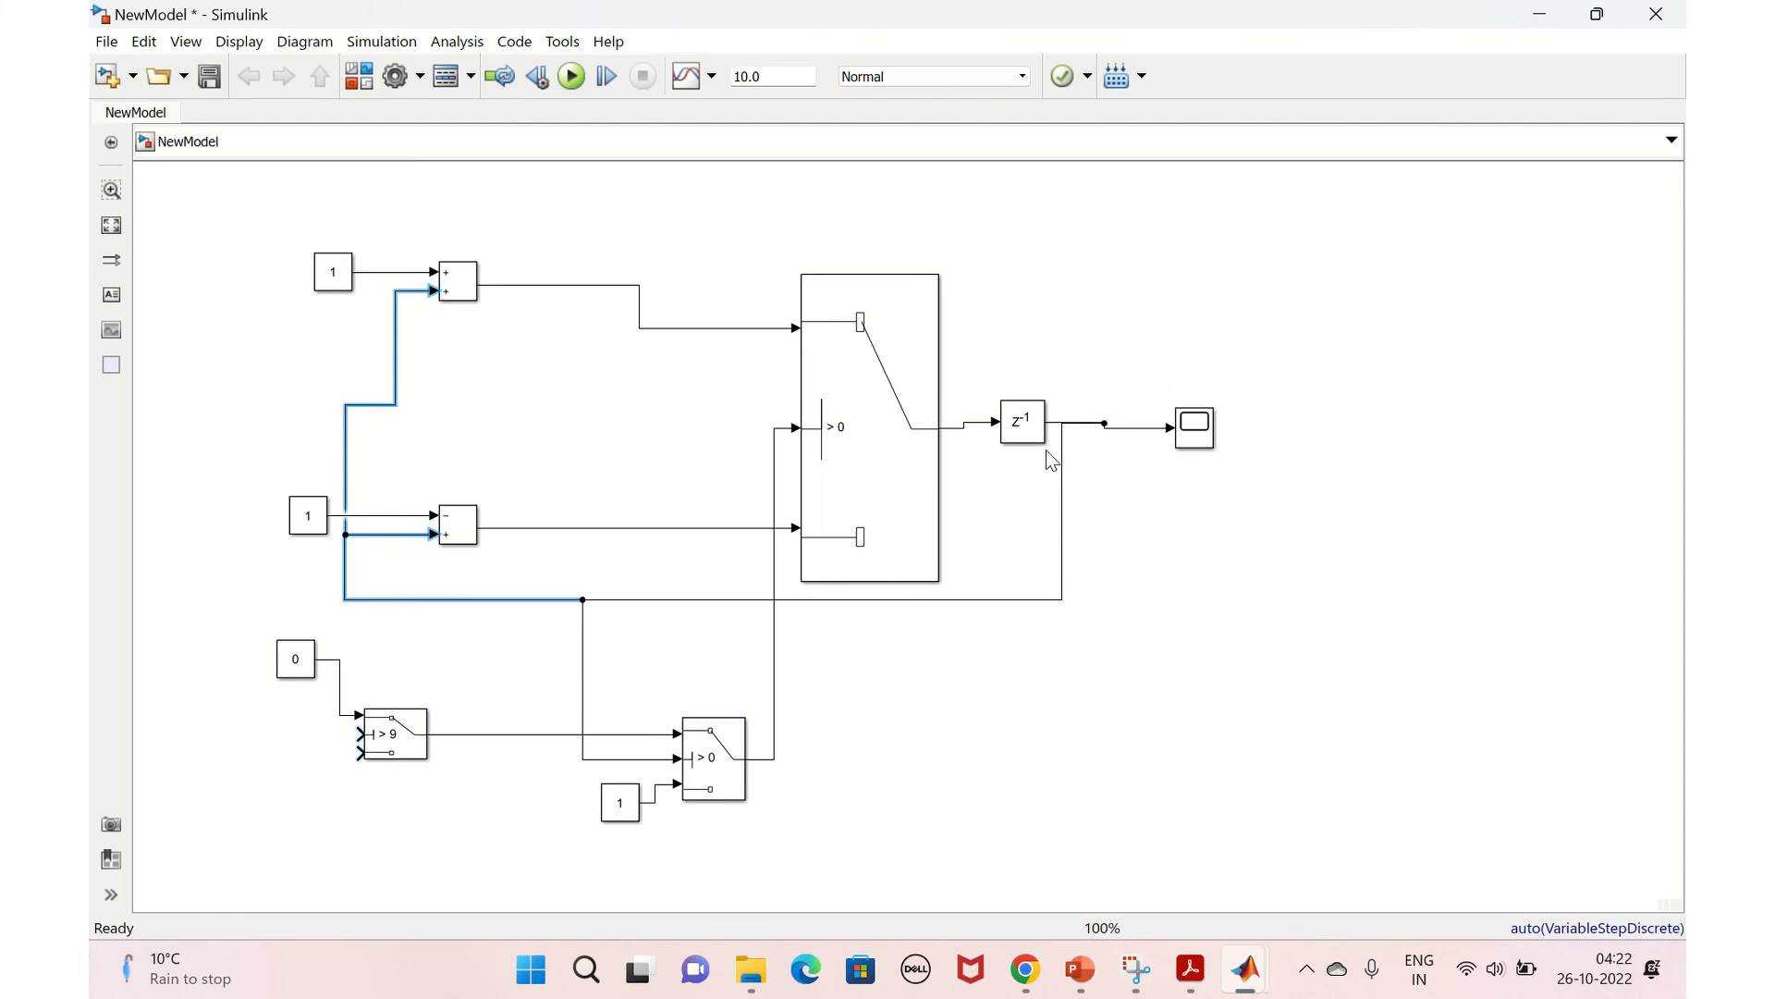
left_click_drag(345, 608, 369, 737)
left_click(345, 596)
Step: Insert a Derivative block from Simulink/Continuous beside the third Switch's lower input
double_click(294, 791)
type("der")
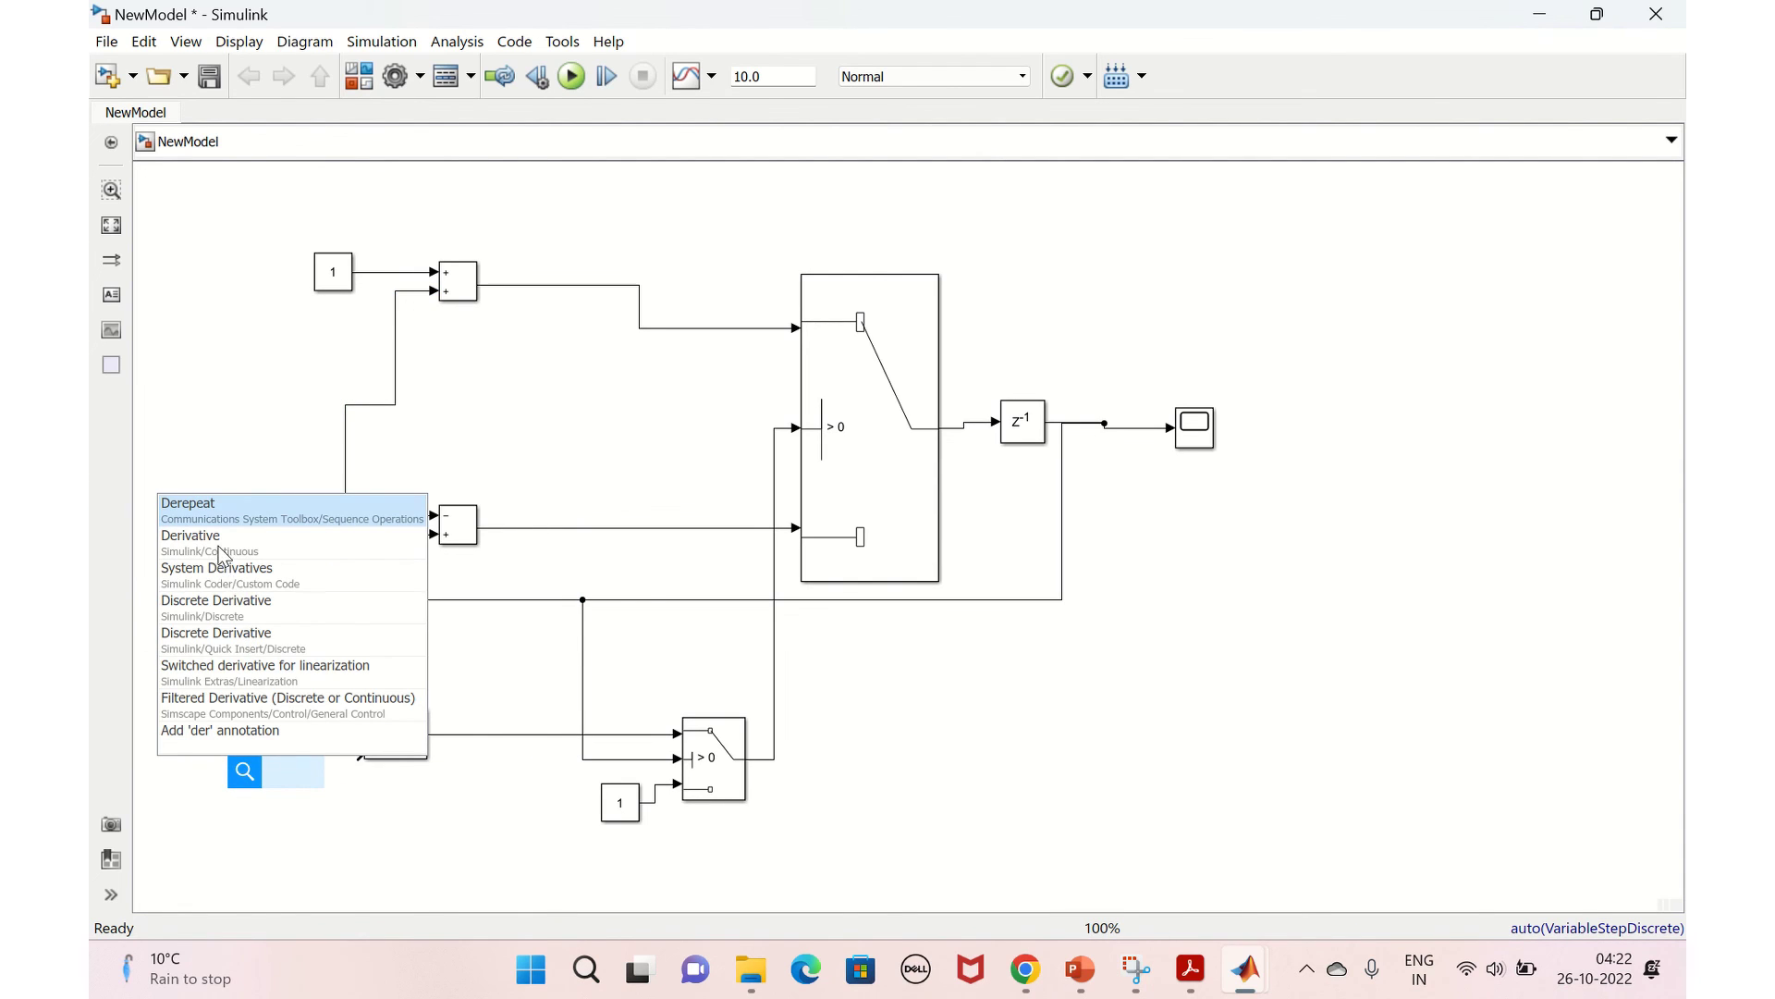
double_click(222, 545)
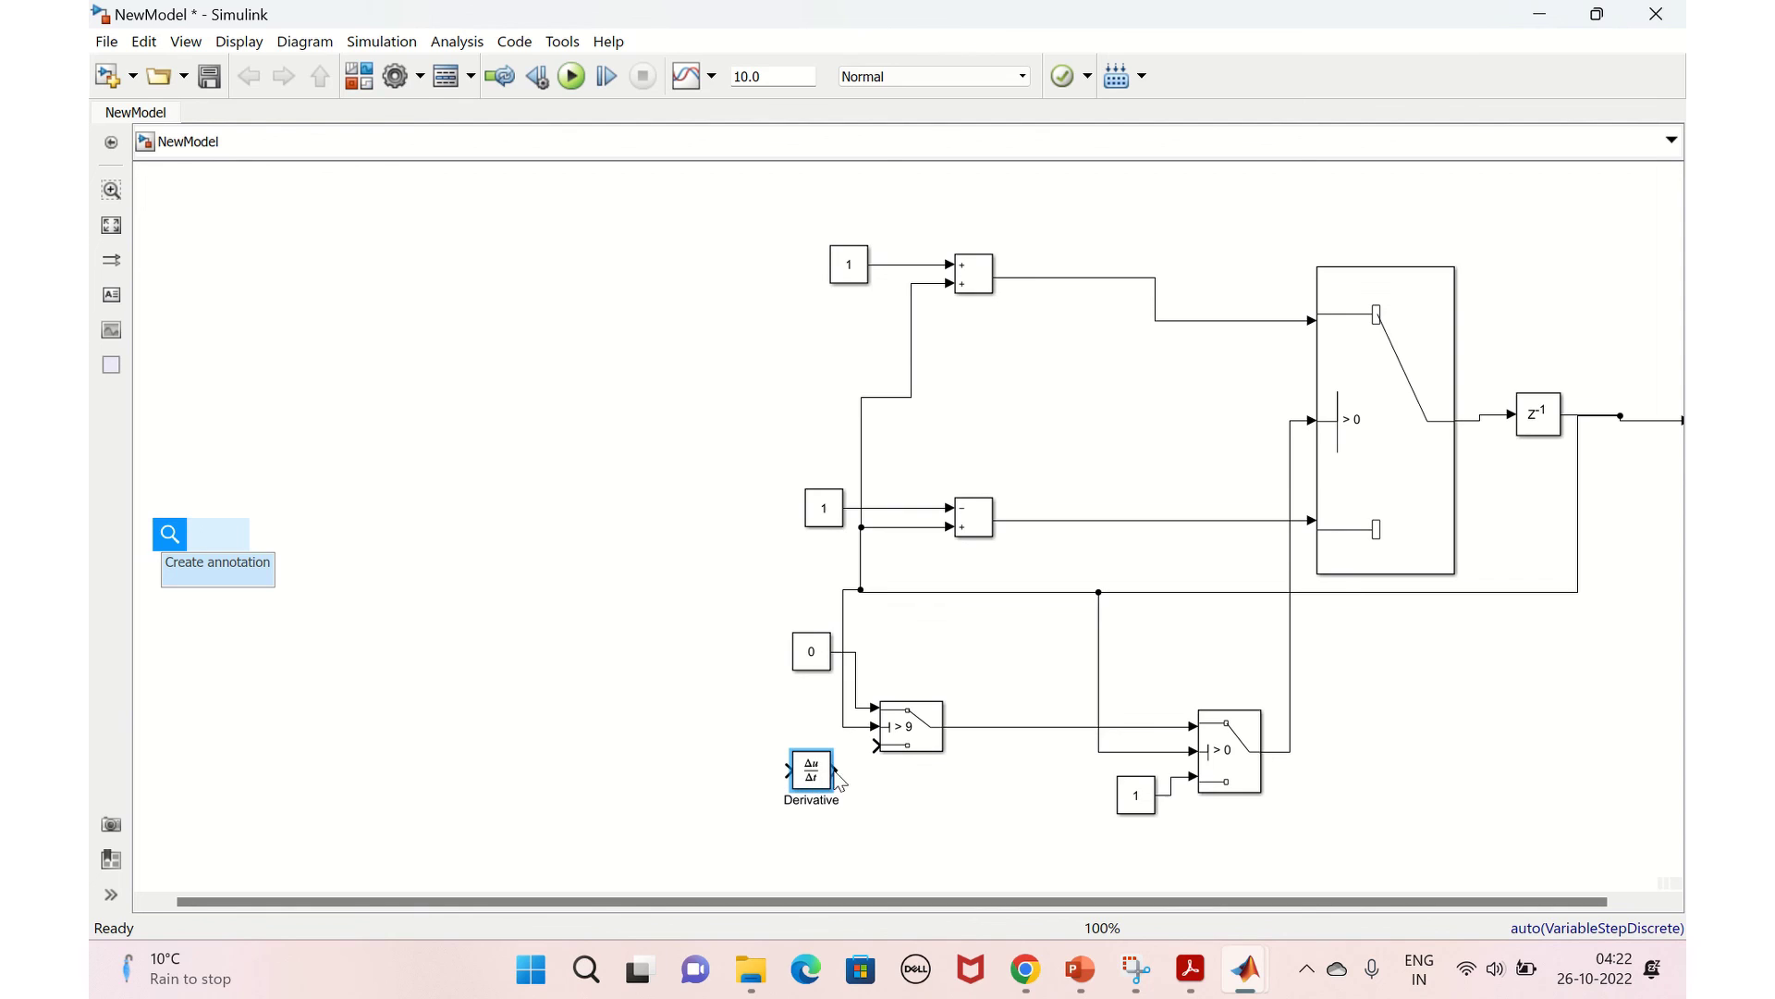
Step: Enlarge the third Switch and wire the Derivative block from the feedback branch to that Switch's third input
left_click(929, 742)
left_click_drag(930, 742, 948, 806)
mouse_move(812, 783)
left_mouse_down()
mouse_move(832, 815)
mouse_move(875, 783)
left_mouse_up()
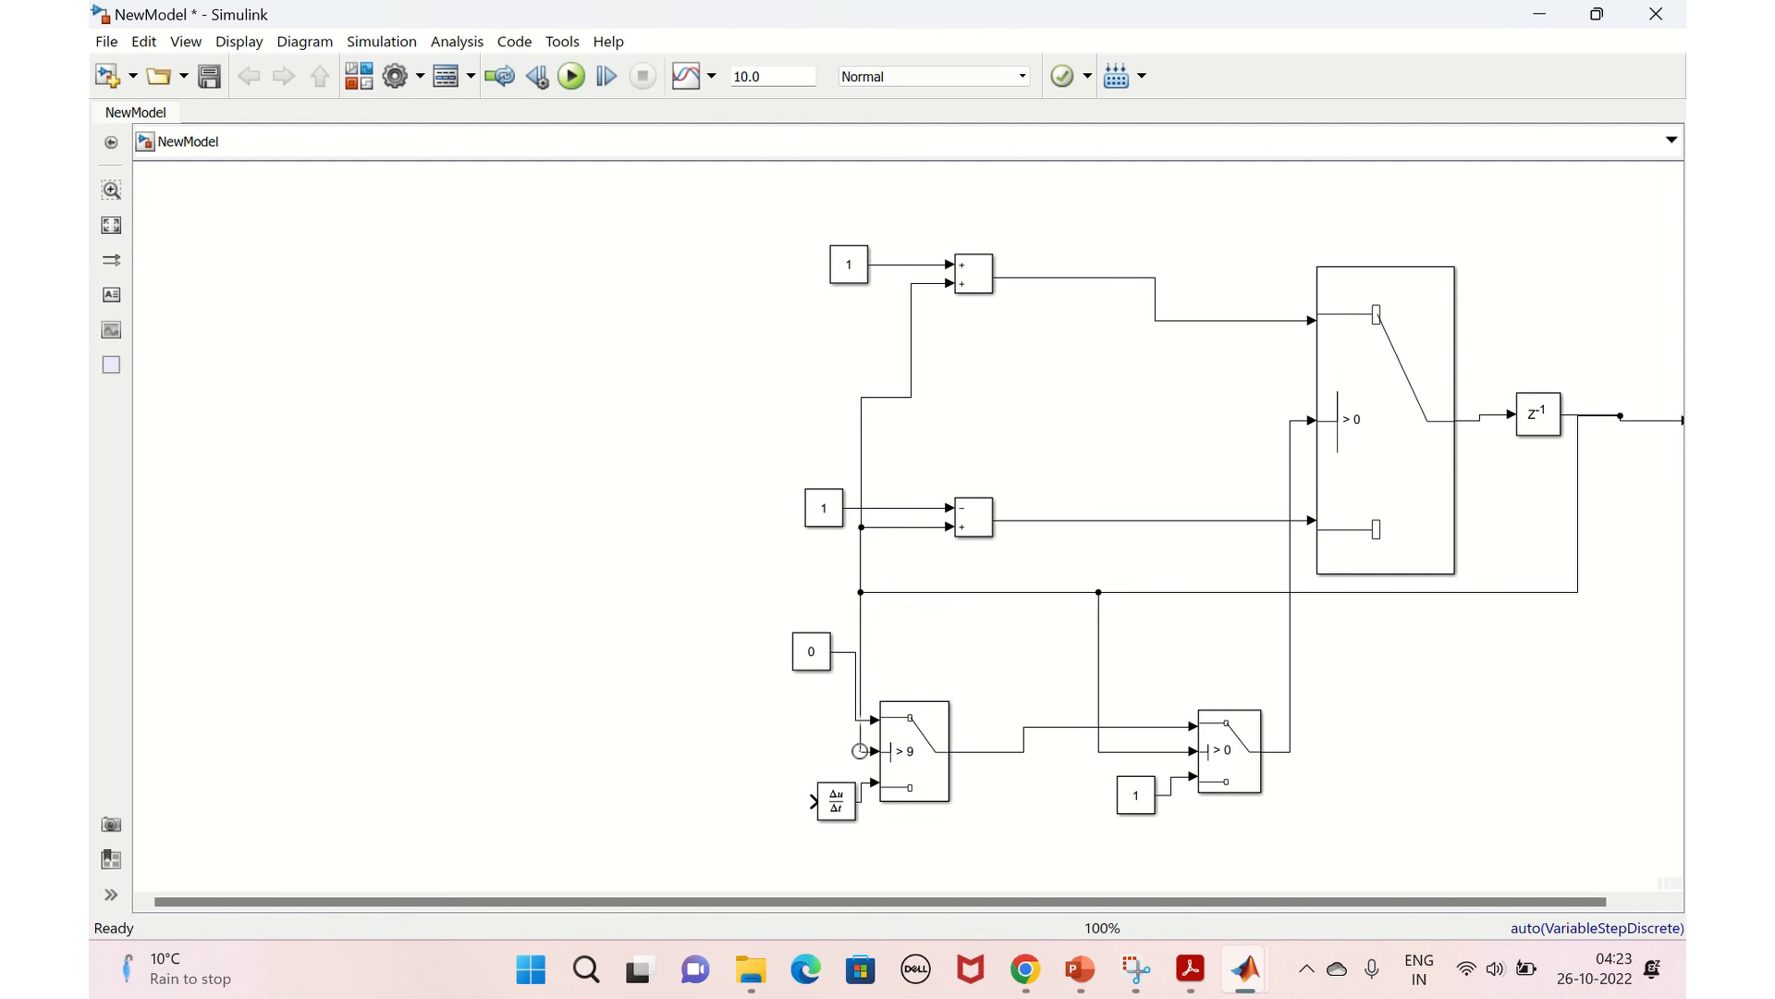
left_click(814, 799)
left_click_drag(811, 799, 860, 752)
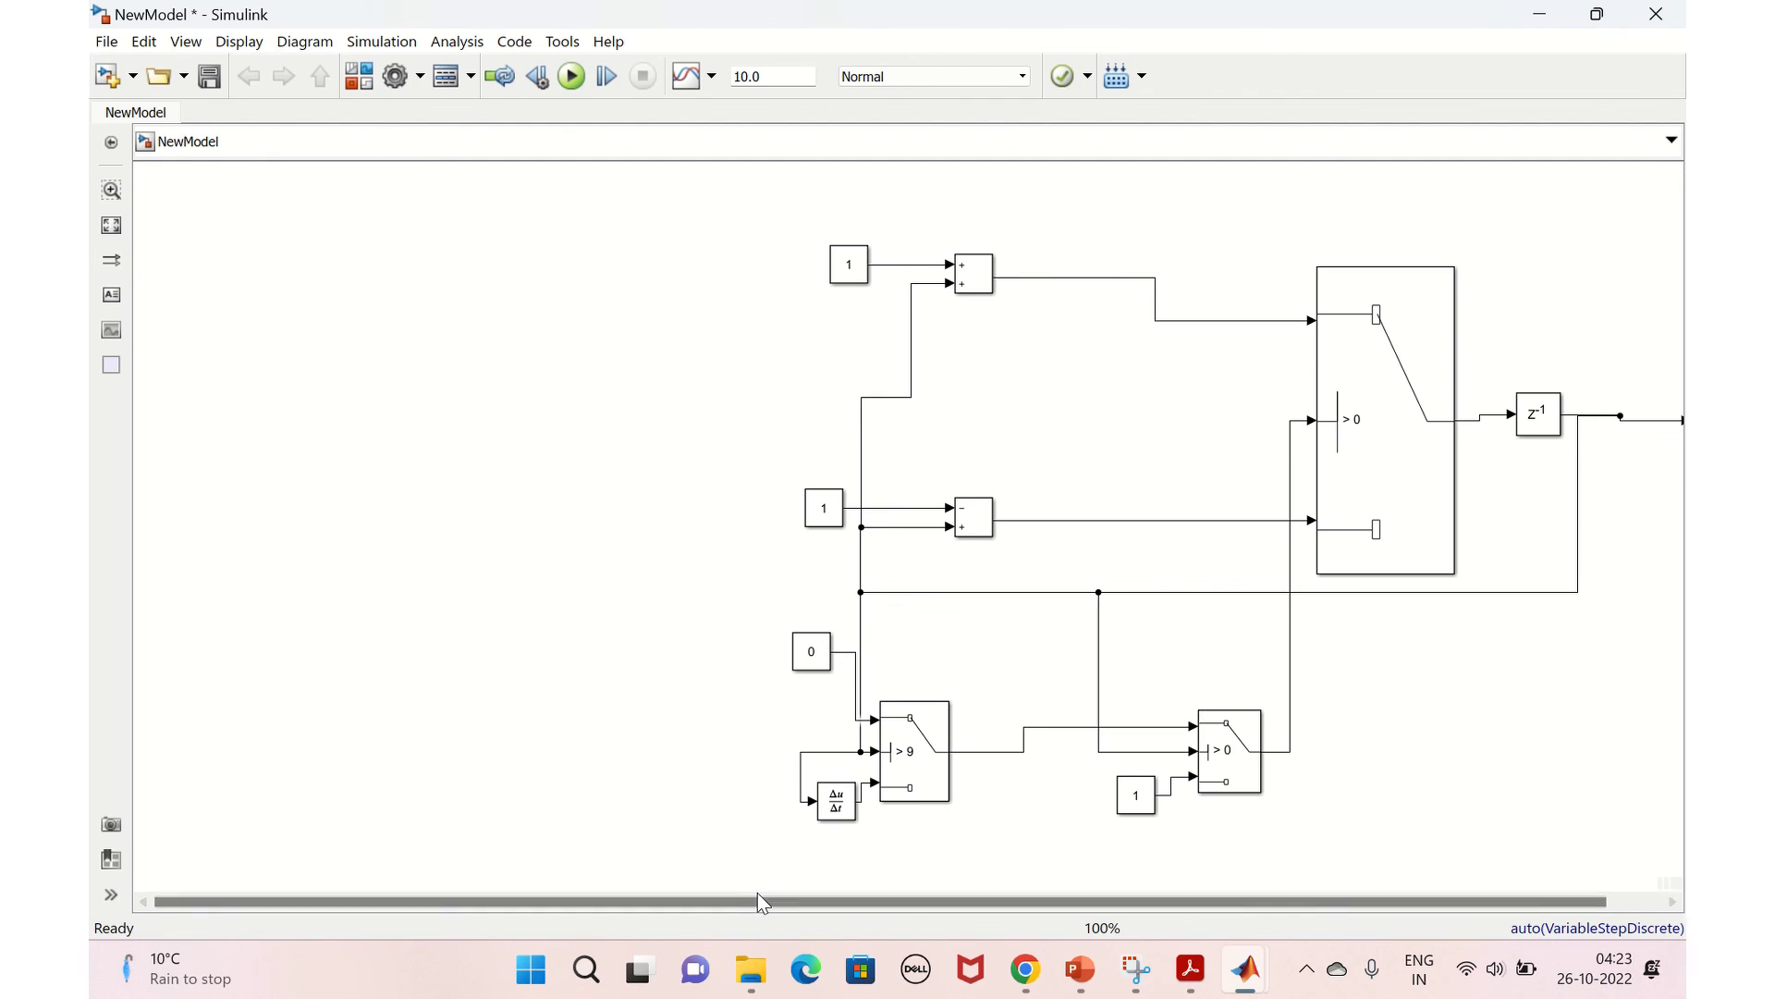
Step: Run the simulation and examine the counter's output waveform in the Scope, then close the Scope window
left_click_drag(766, 901, 973, 902)
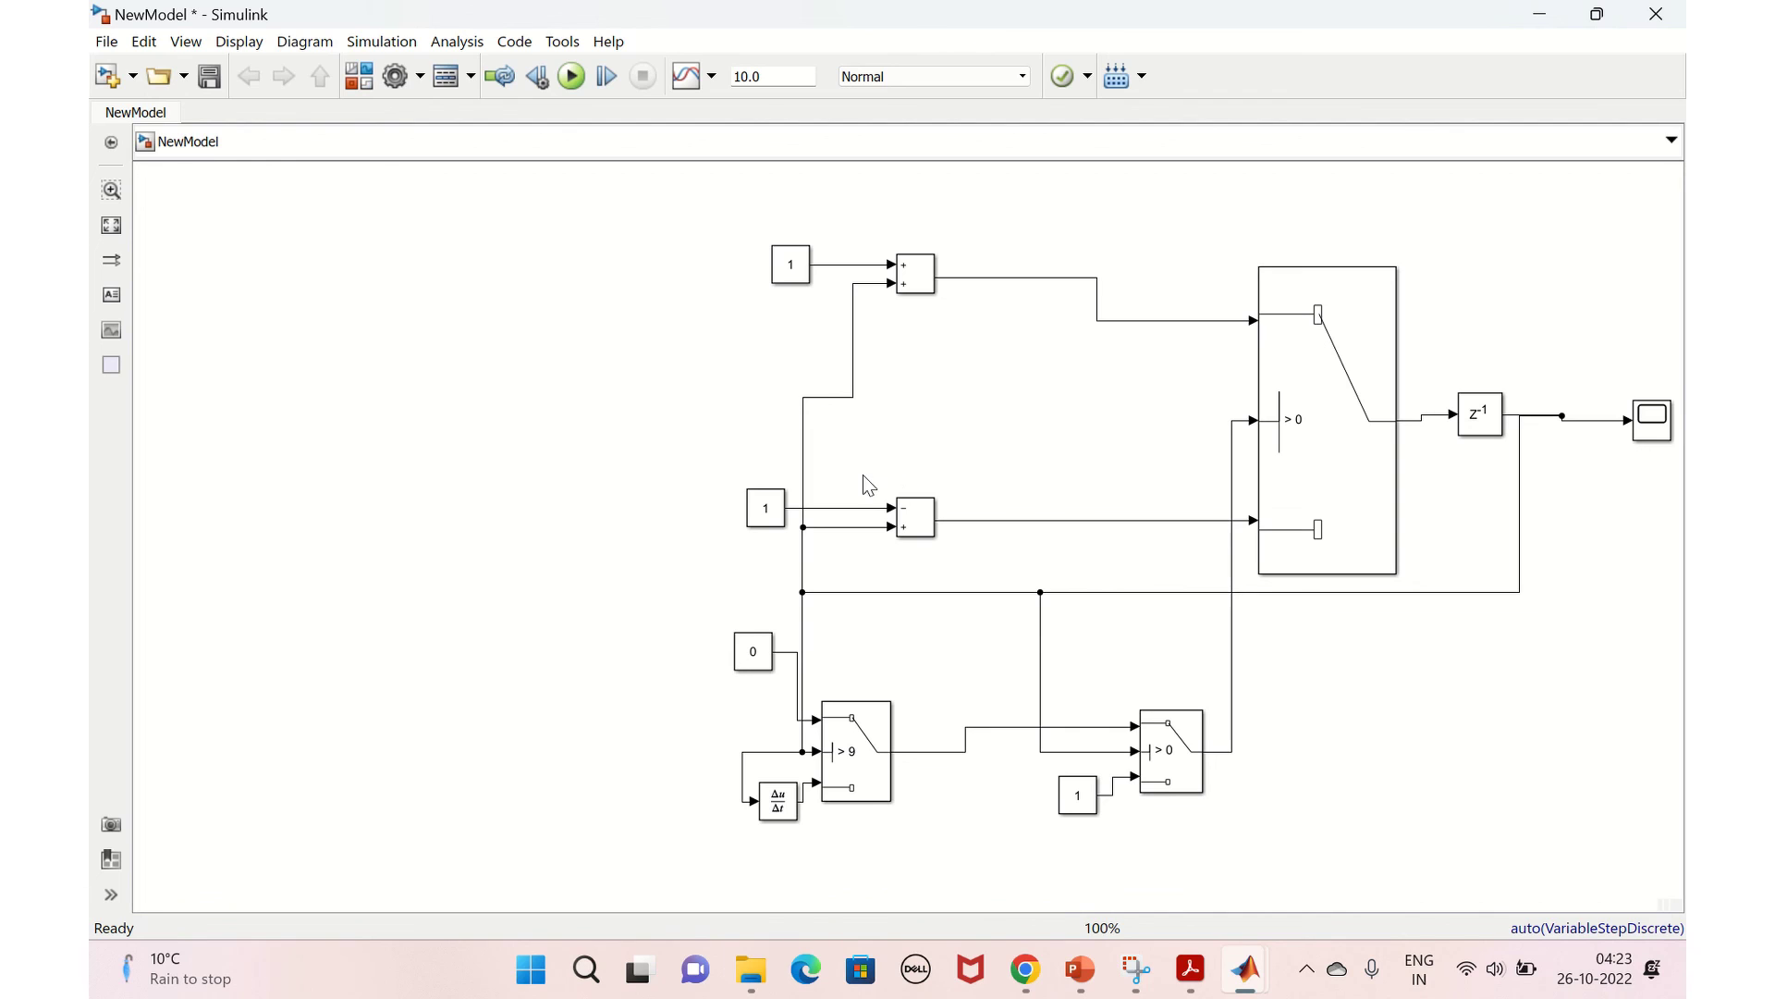
left_click(578, 86)
left_click(1645, 423)
double_click(1645, 424)
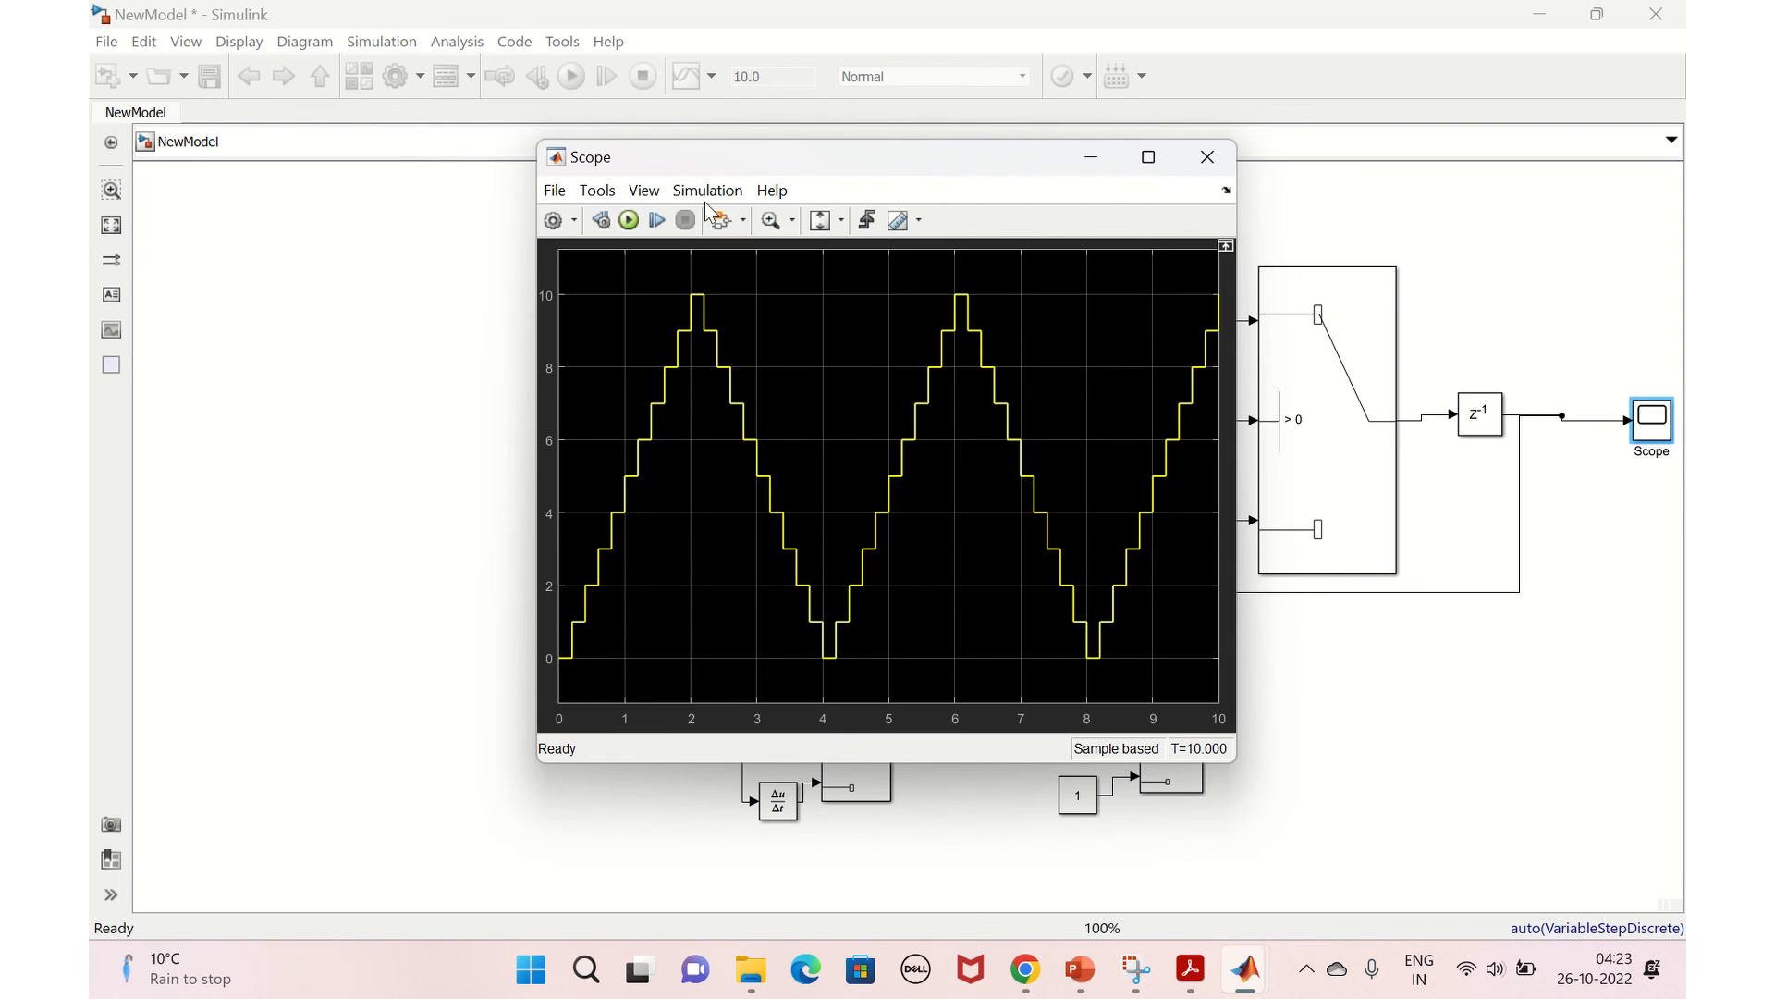
left_click_drag(847, 165, 479, 57)
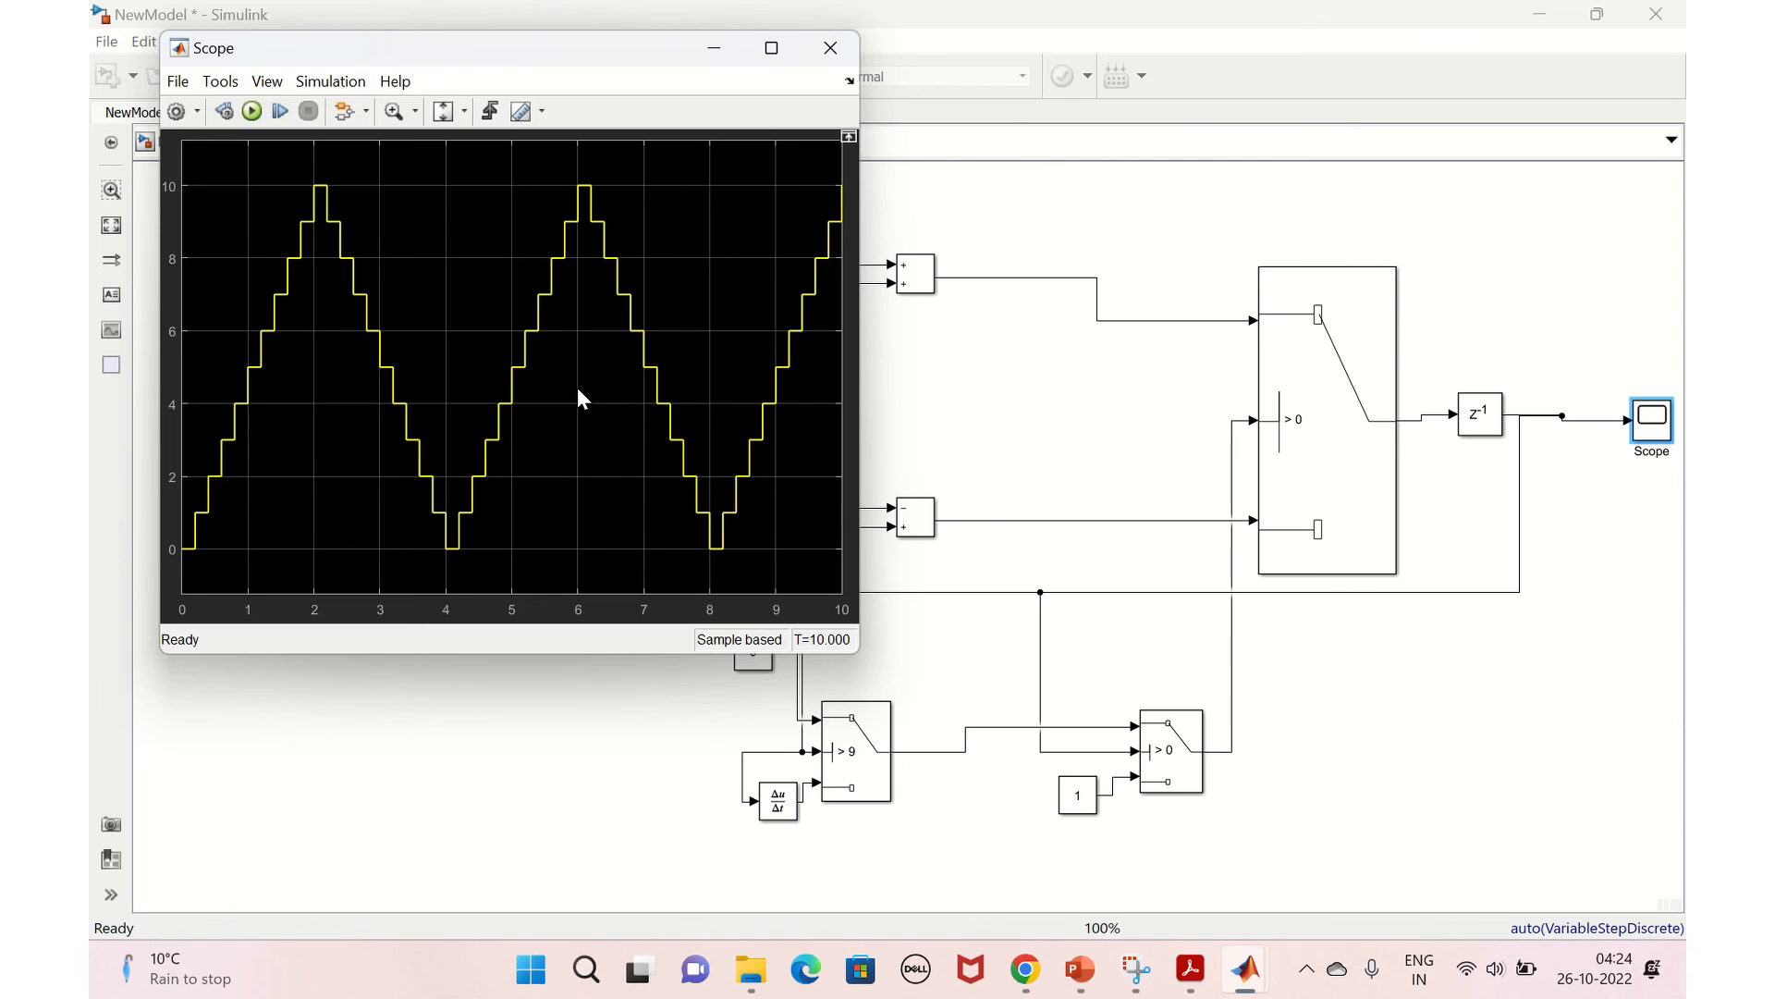
left_click(829, 51)
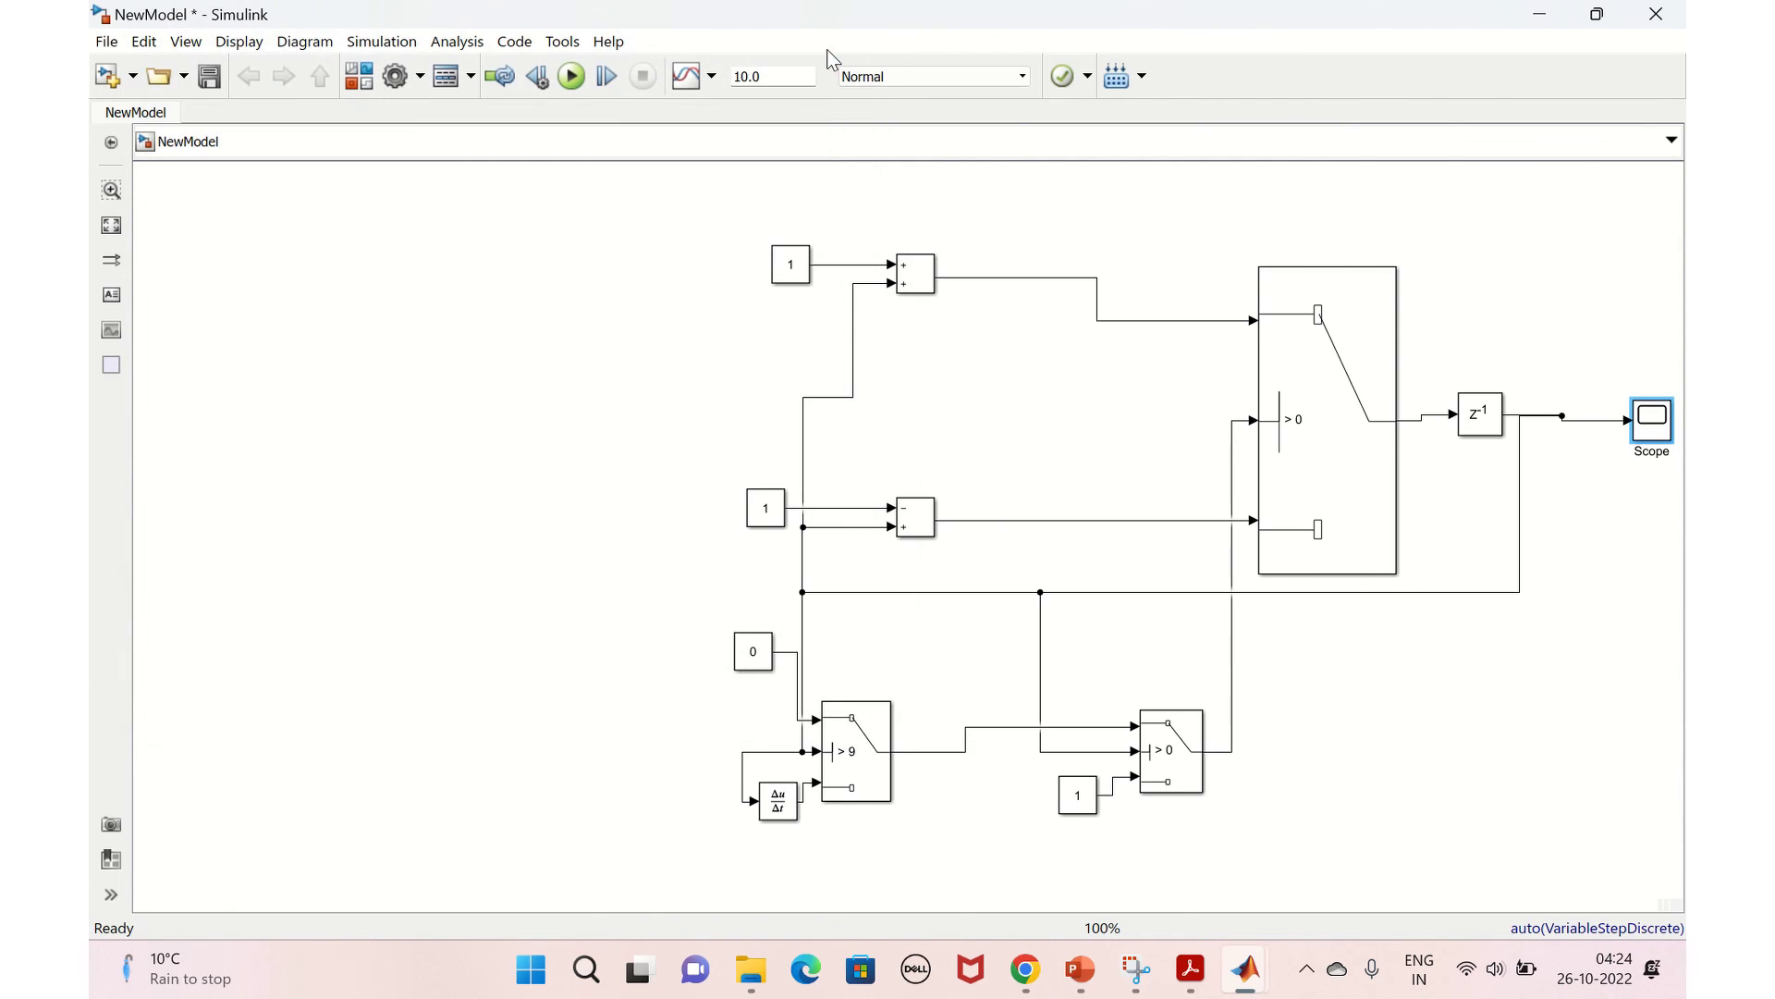